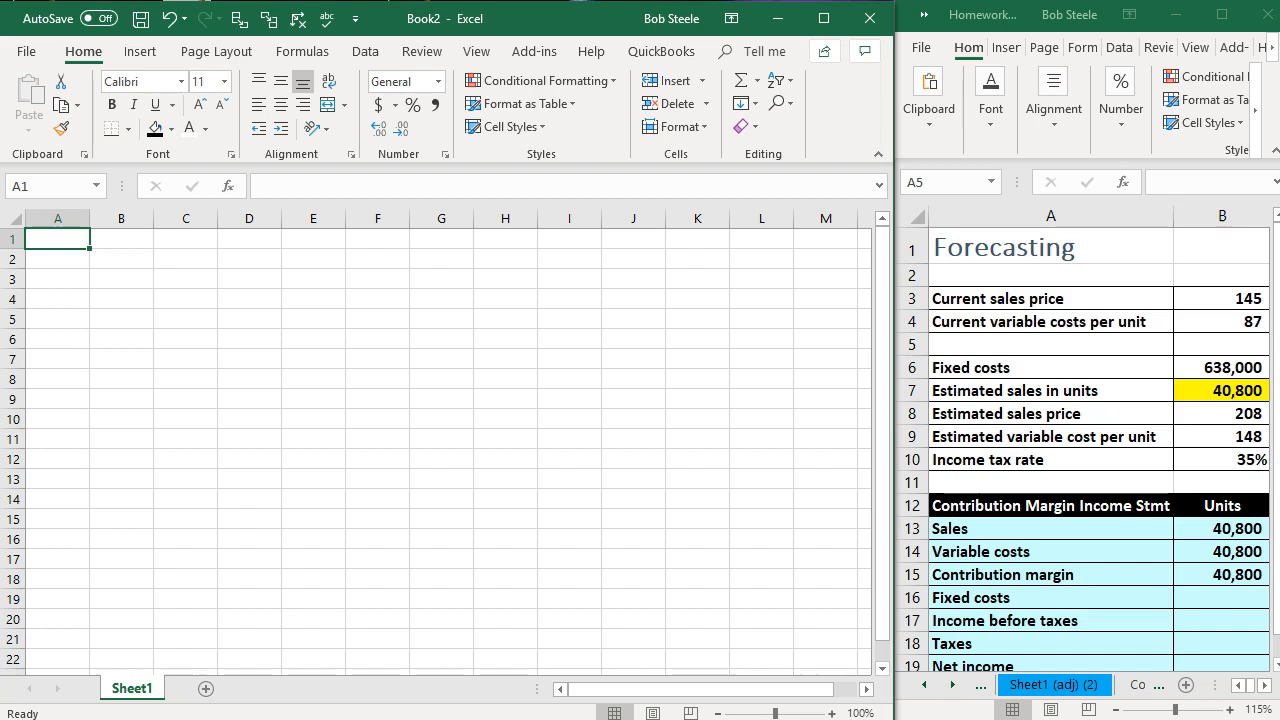
Step: Format every cell in the blank sheet as Currency with no symbol, two decimals and black negative numbers in parentheses
left_click(300, 500)
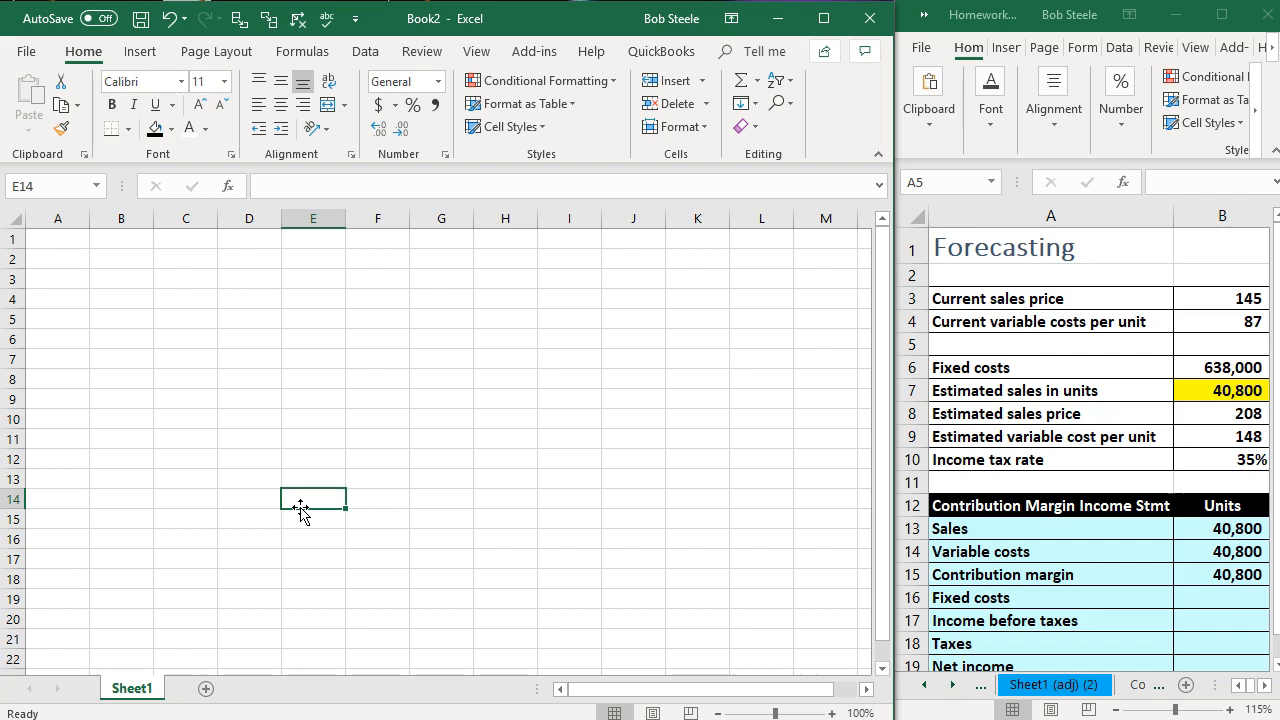
left_click(310, 412)
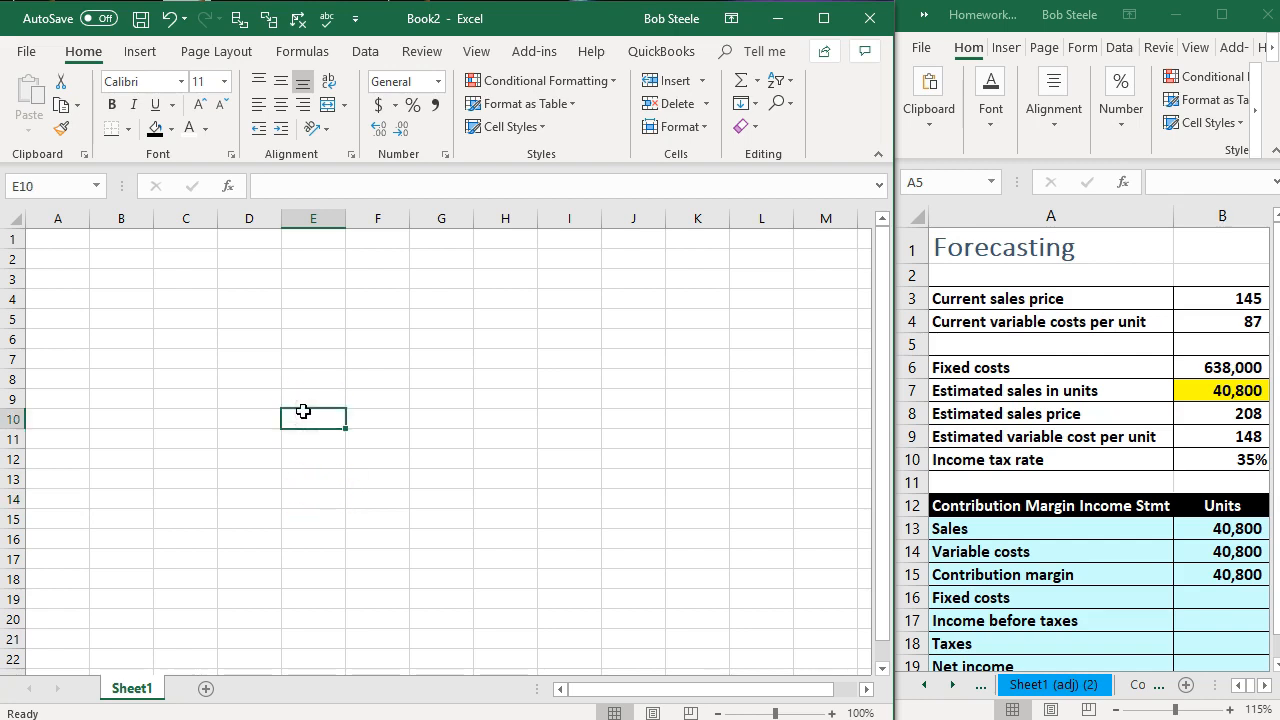
left_click(14, 220)
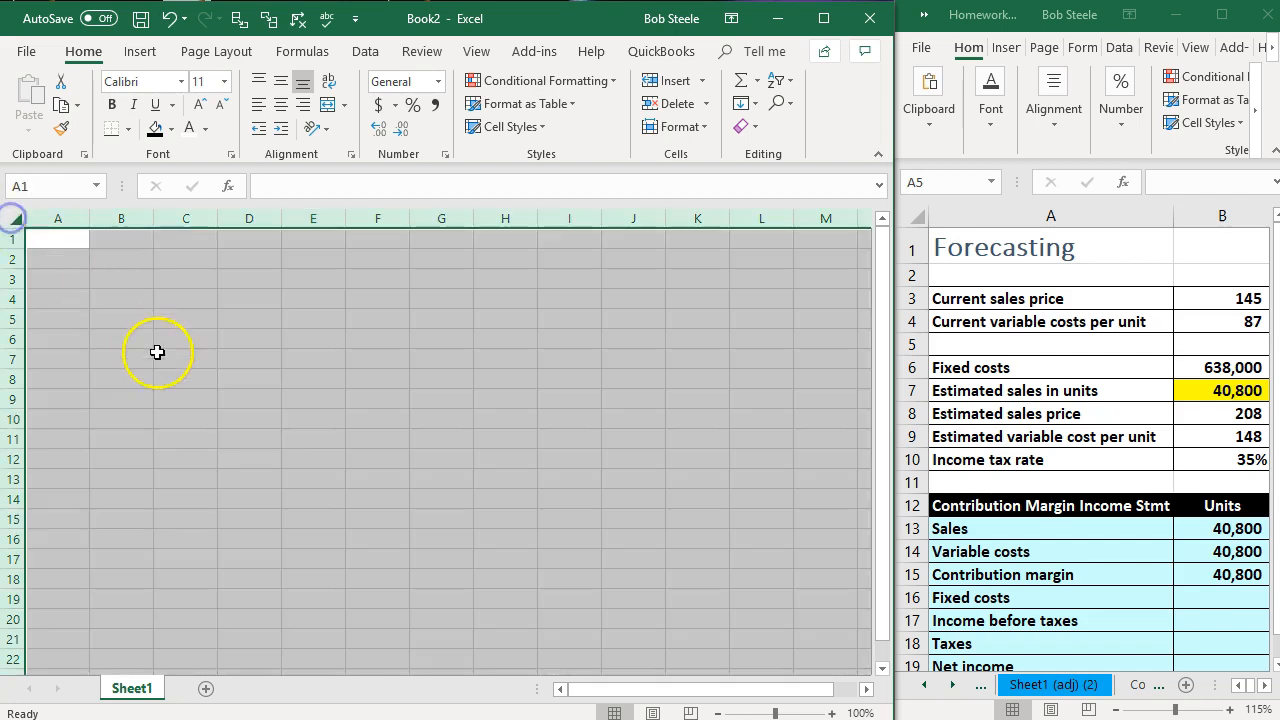
right_click(179, 377)
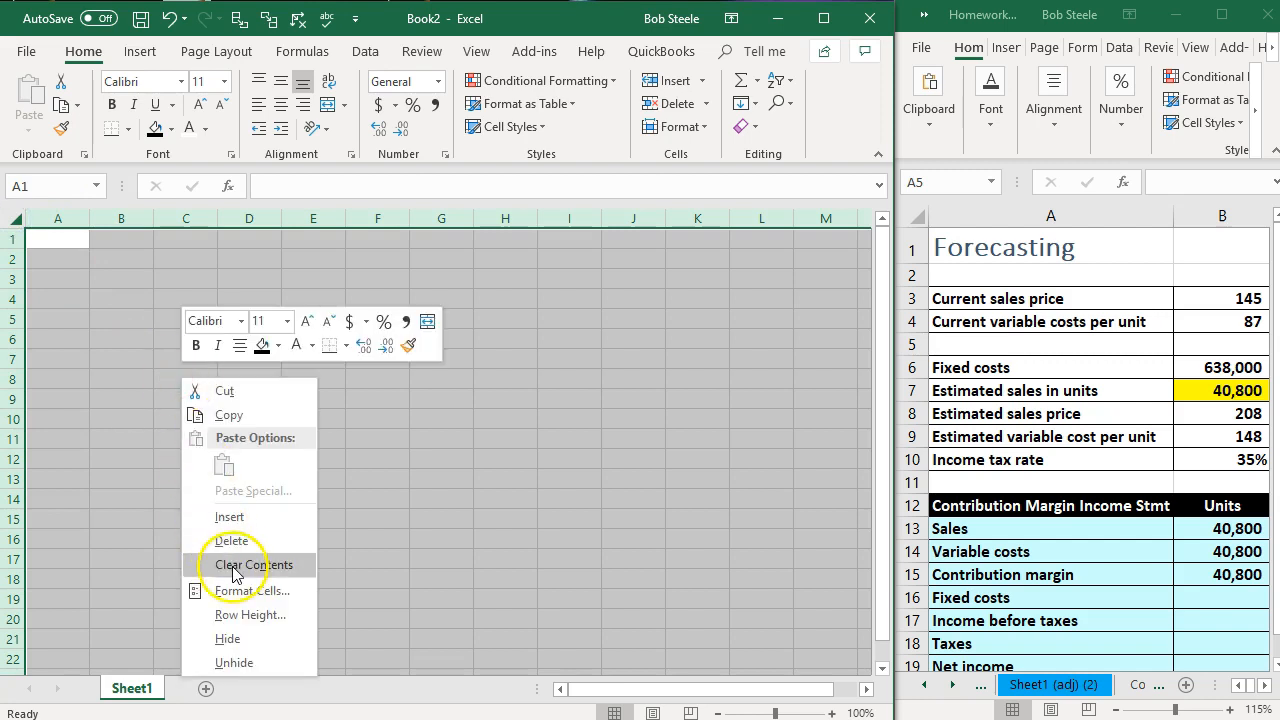
left_click(245, 592)
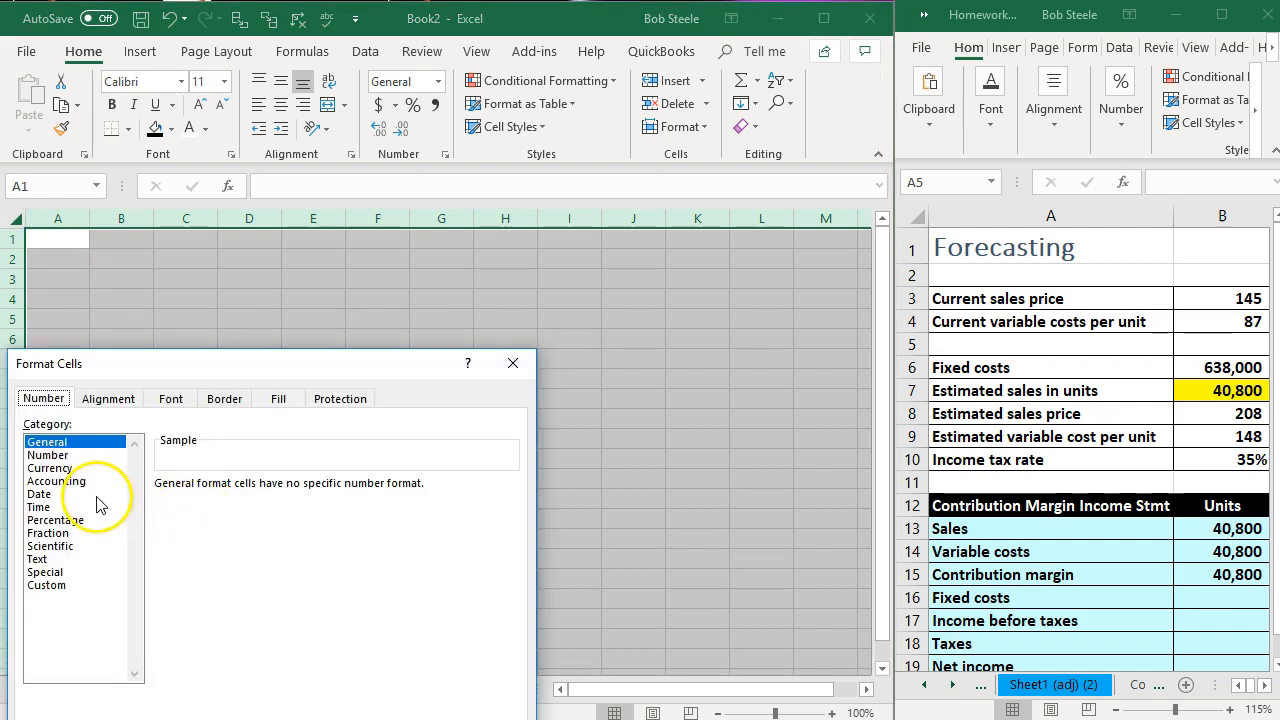
left_click(55, 468)
left_click_drag(192, 361, 374, 209)
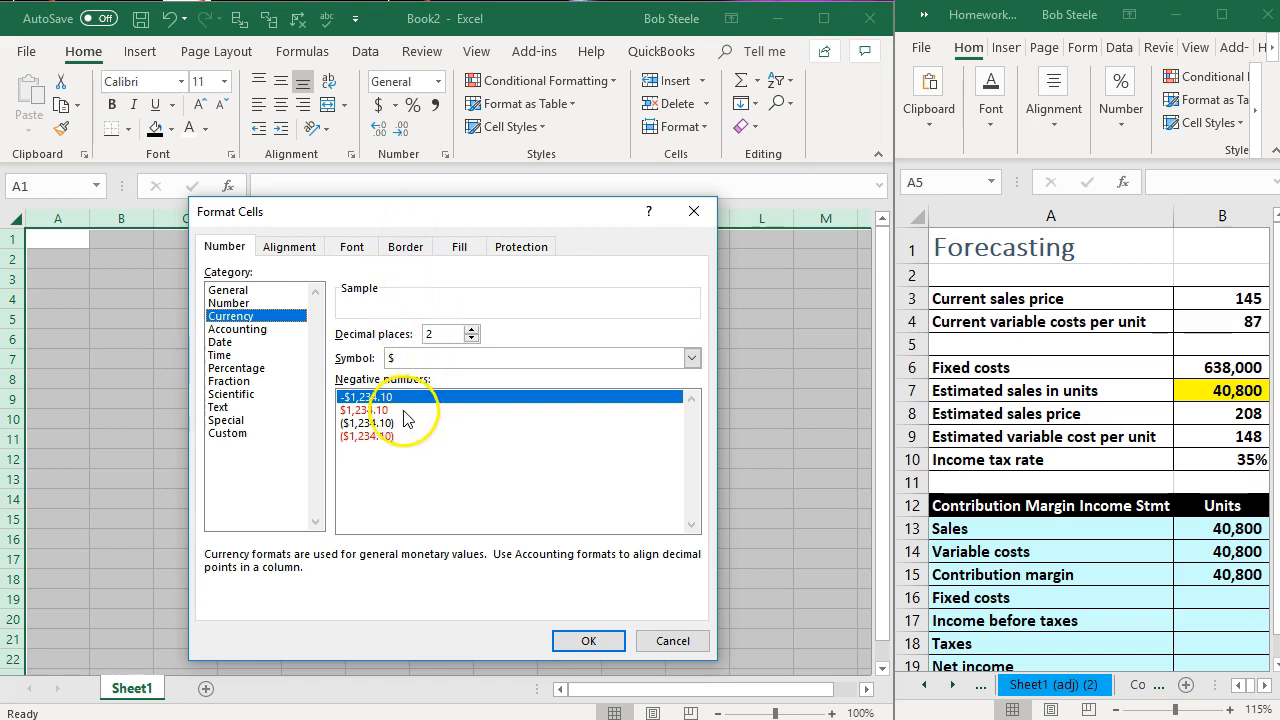
left_click(375, 423)
left_click(690, 357)
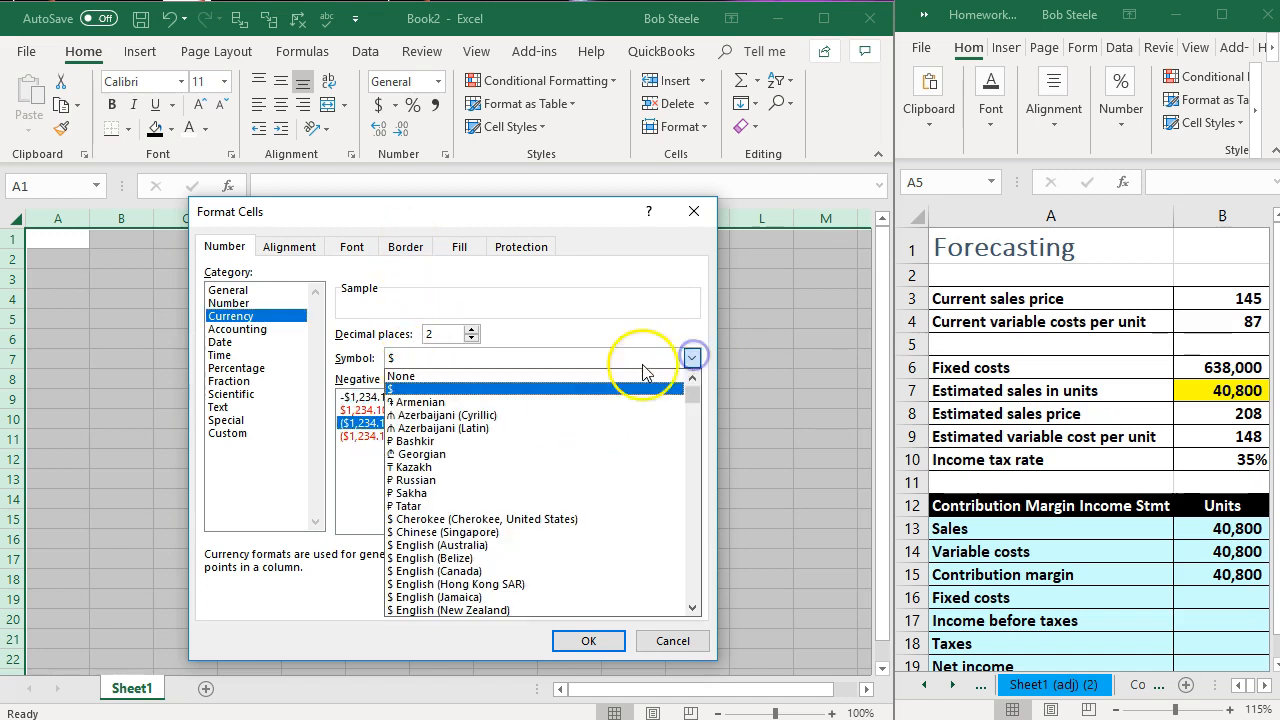
left_click(581, 371)
left_click(416, 425)
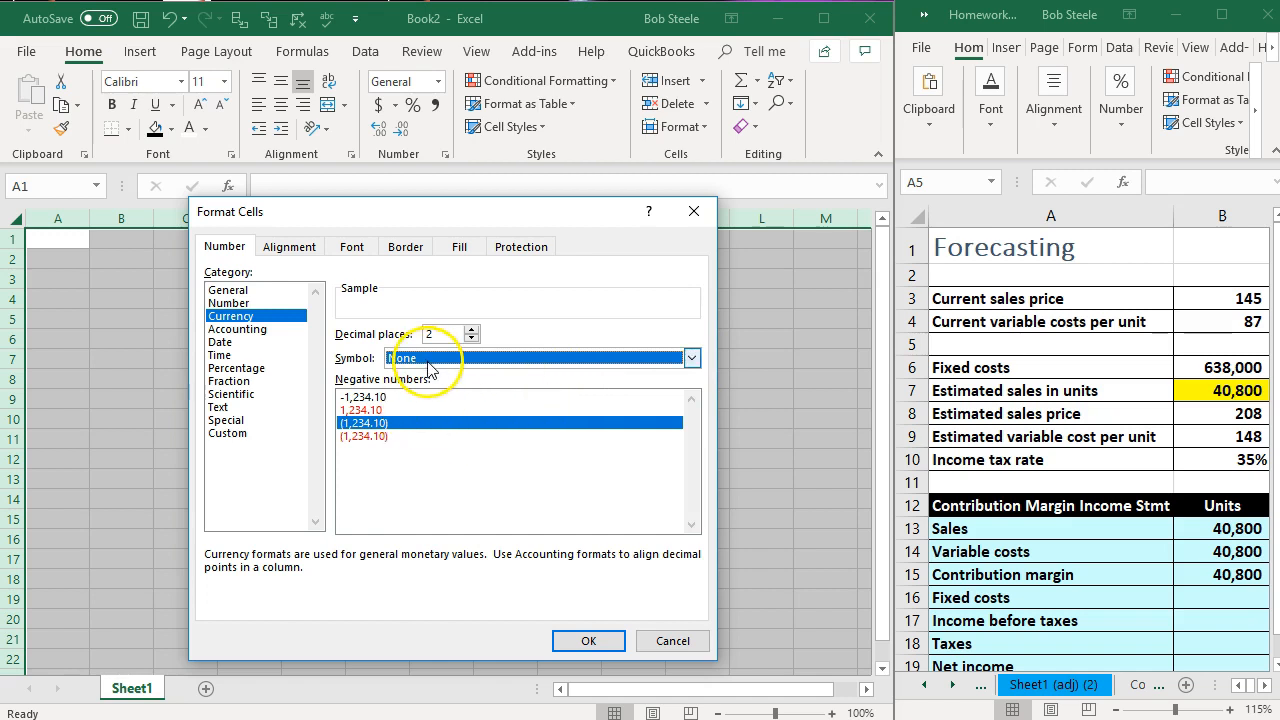
key("Escape")
Step: Enter the sheet title "Forecasting" in cell A1 of the new workbook
left_click(1040, 346)
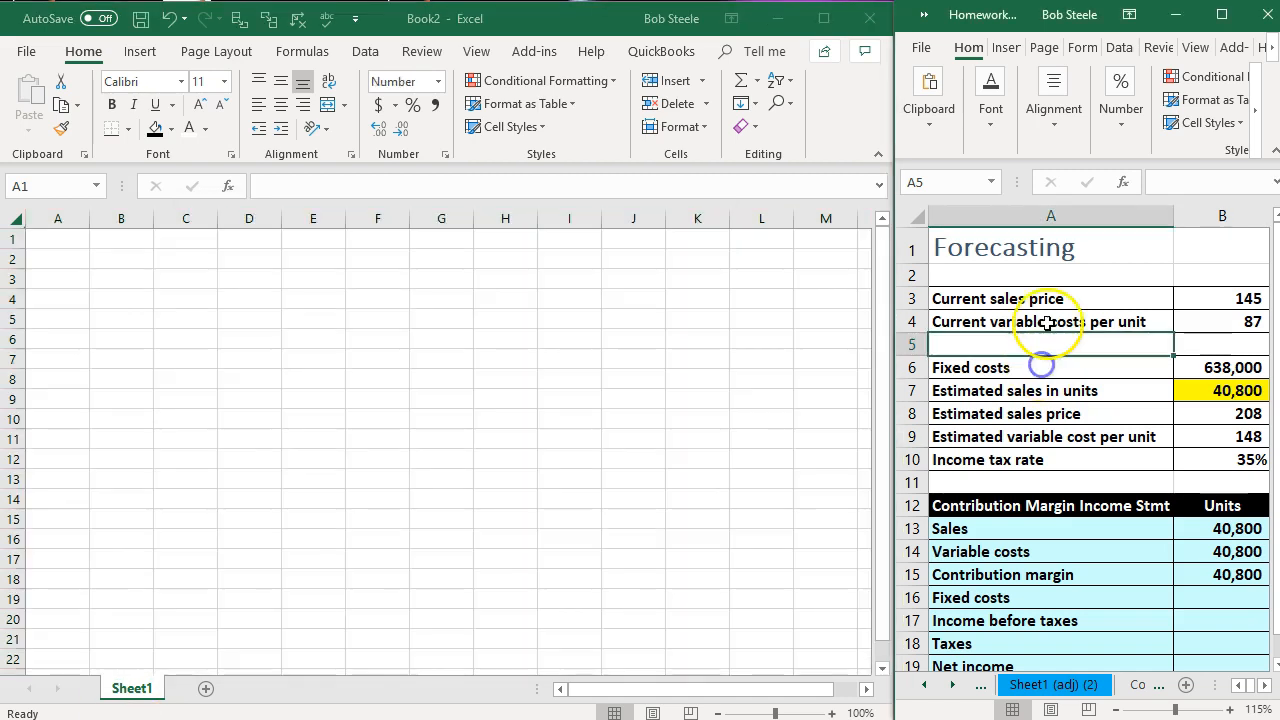
left_click(183, 363)
left_click(82, 258)
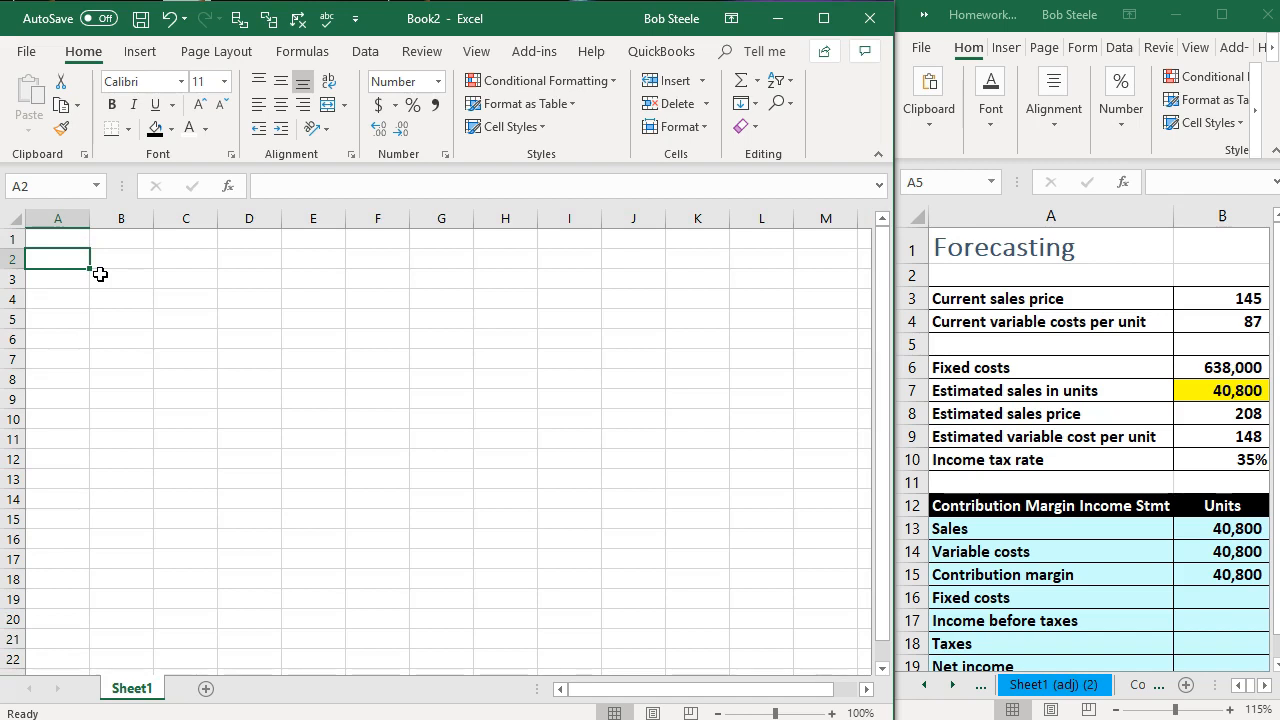
left_click(80, 244)
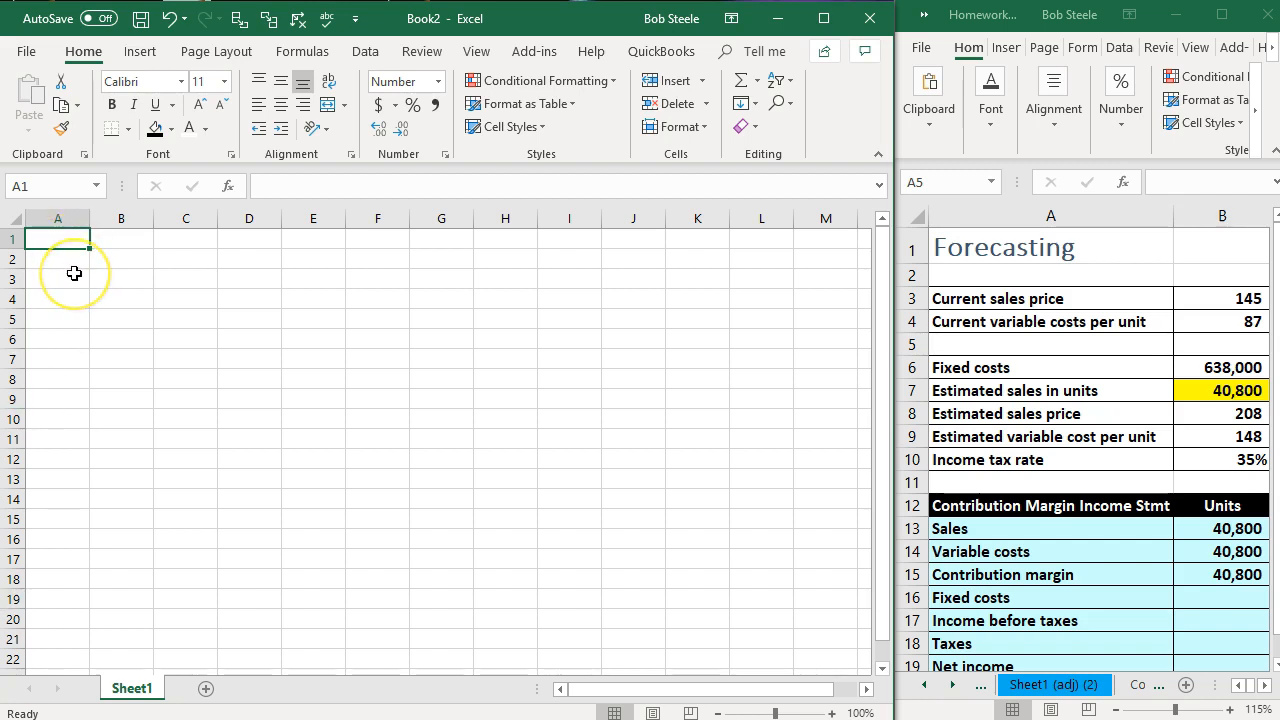
type("For")
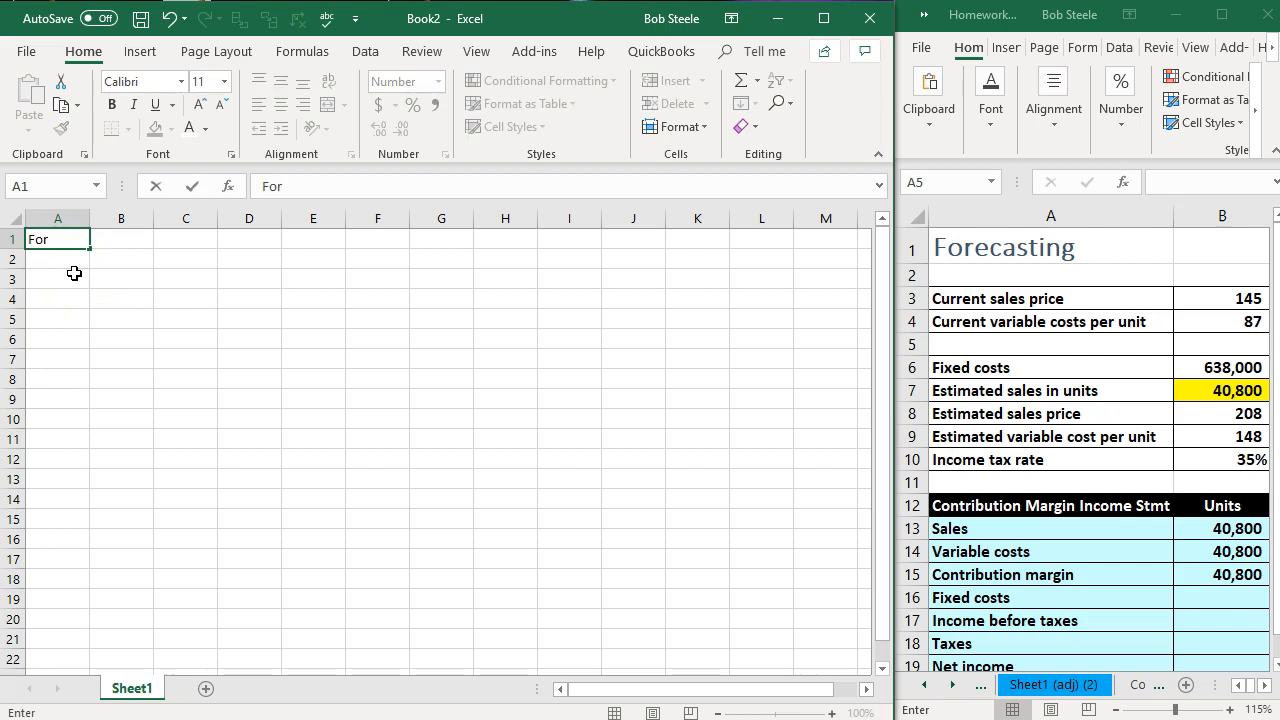
type("ecastin")
key("Return")
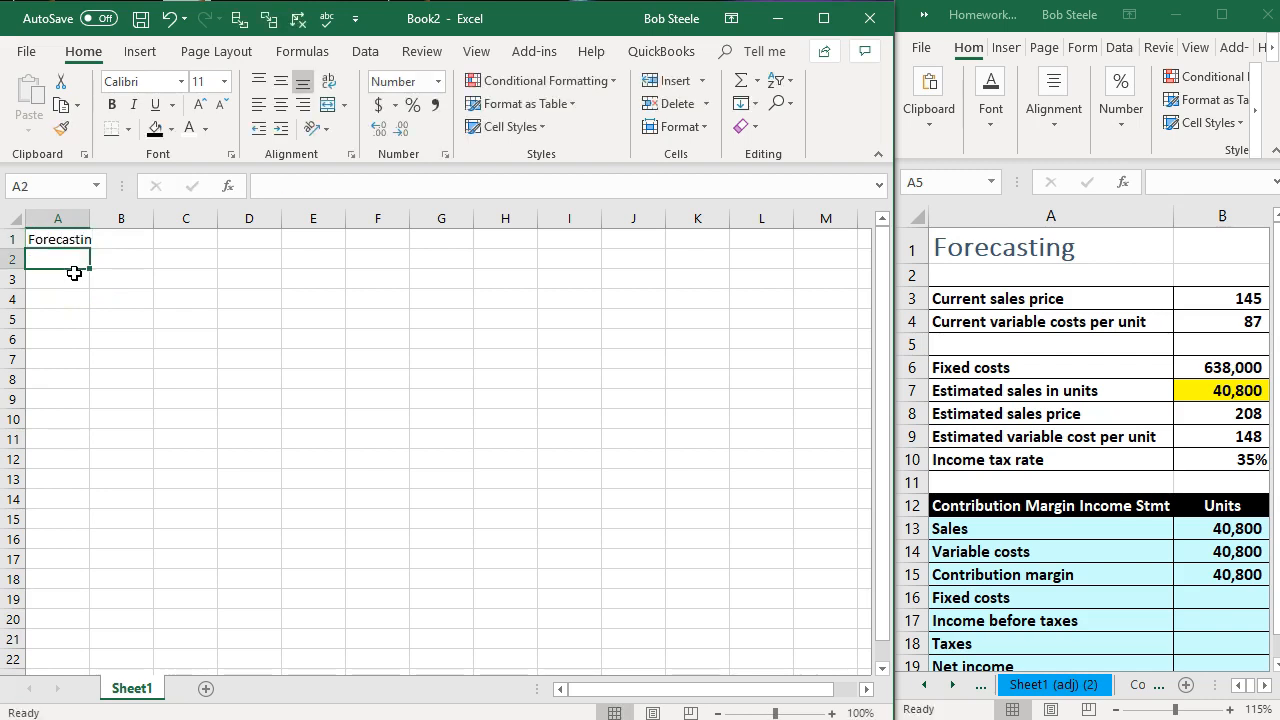
key("Up")
left_click(368, 184)
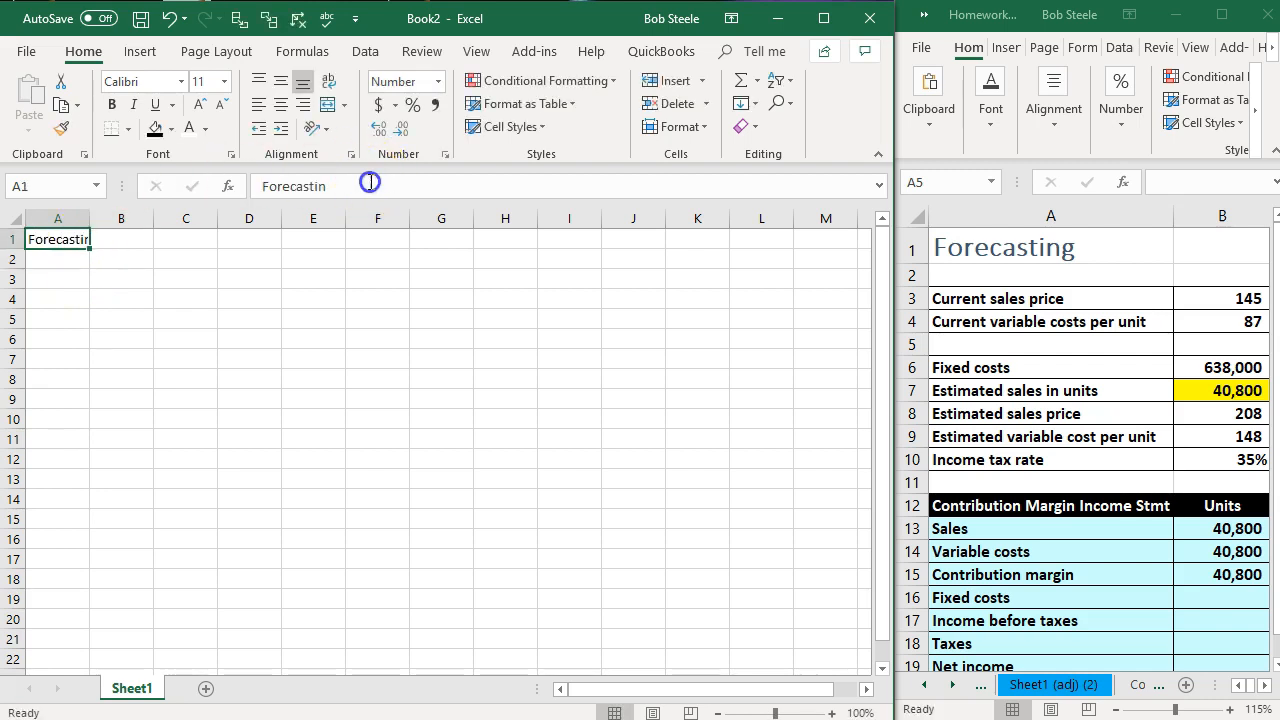
type("g")
key("Return")
Step: Apply the Title cell style to the "Forecasting" heading in A1
left_click(320, 436)
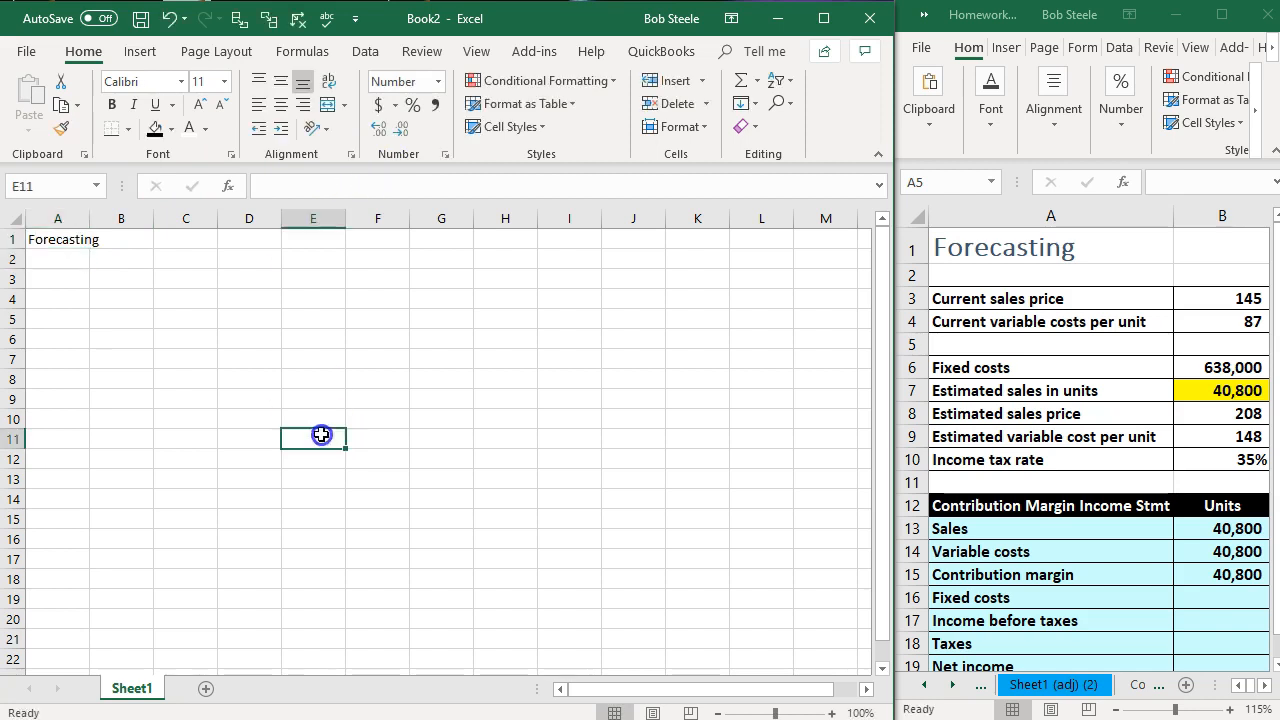
left_click(832, 713)
left_click(832, 713)
left_click(832, 713)
left_click(832, 713)
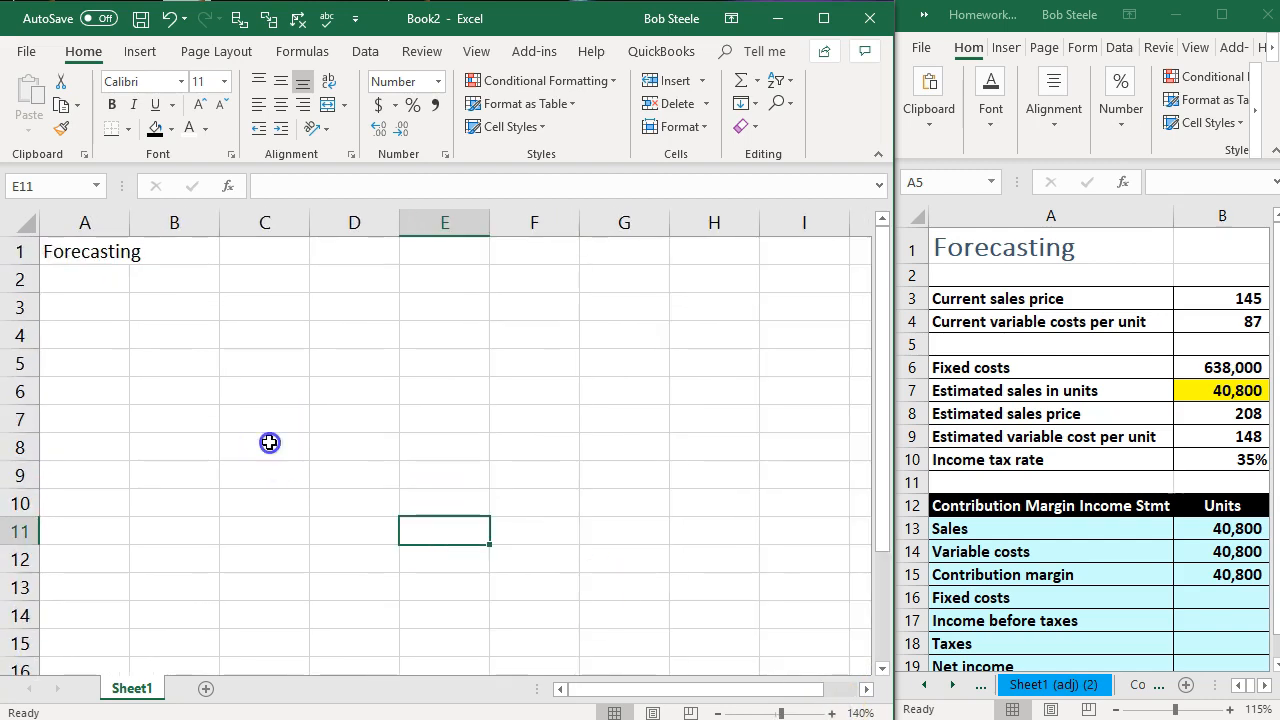
left_click(268, 444)
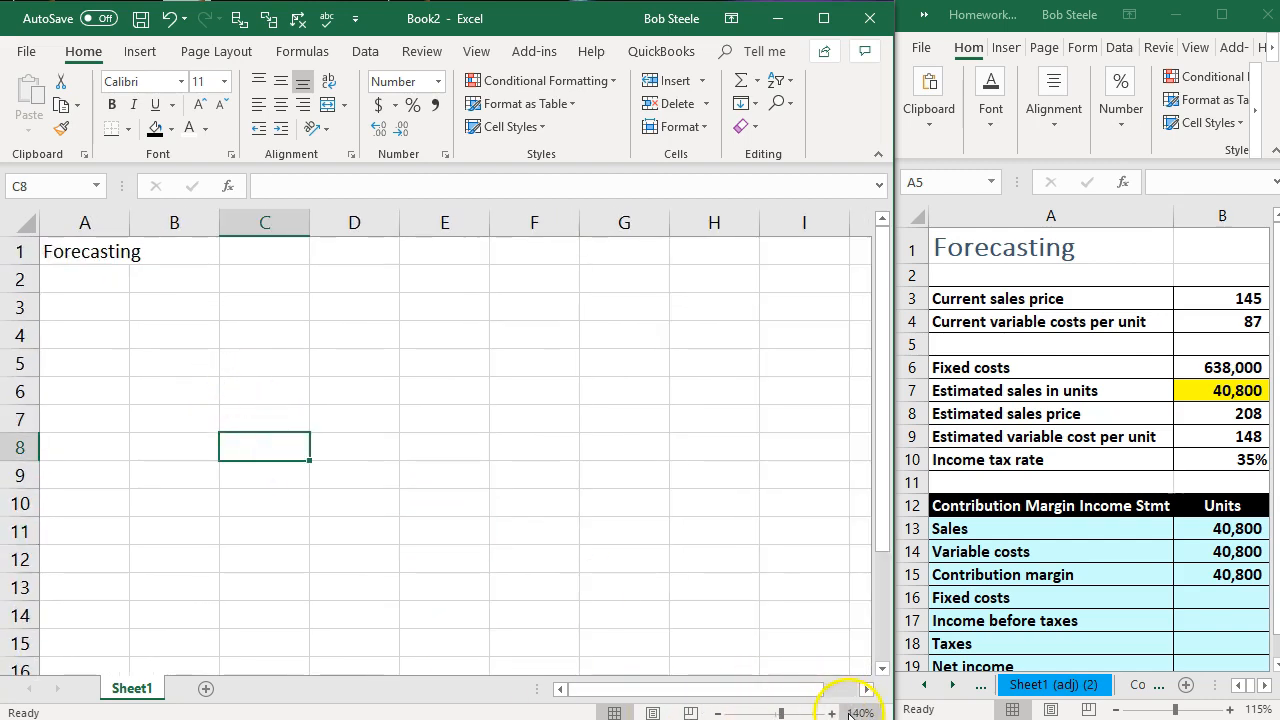
left_click(112, 257)
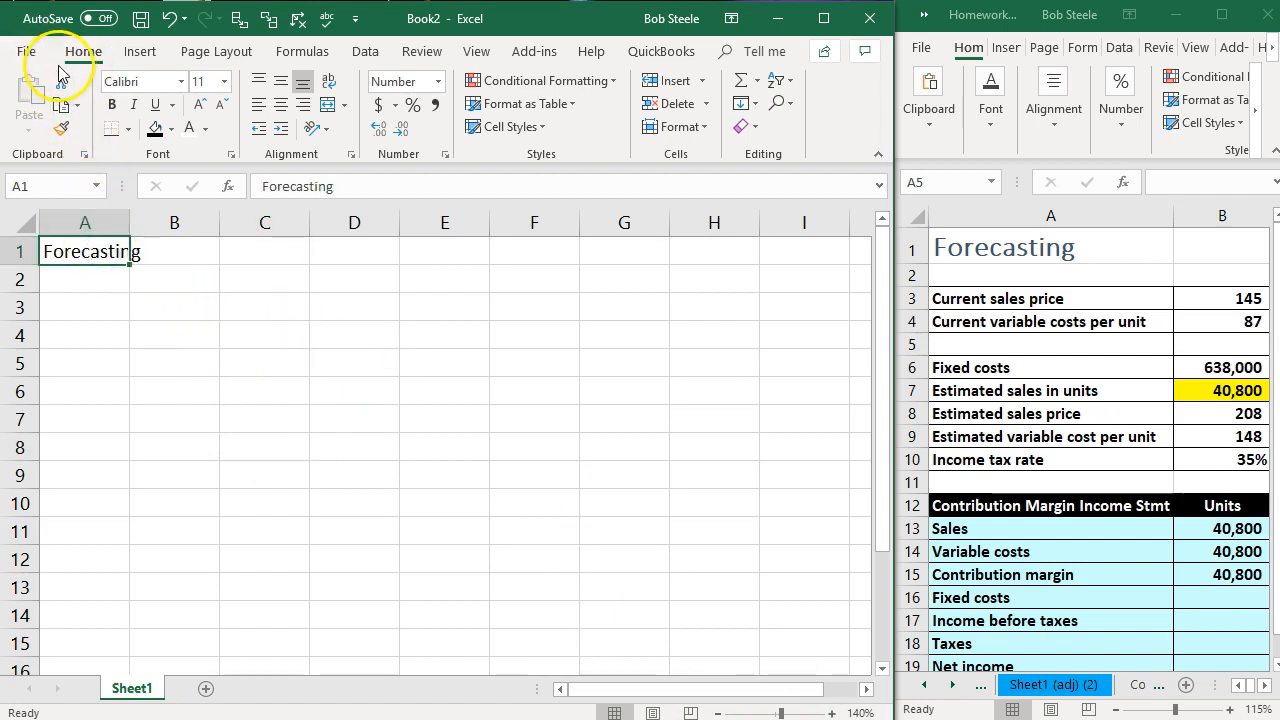
left_click(530, 131)
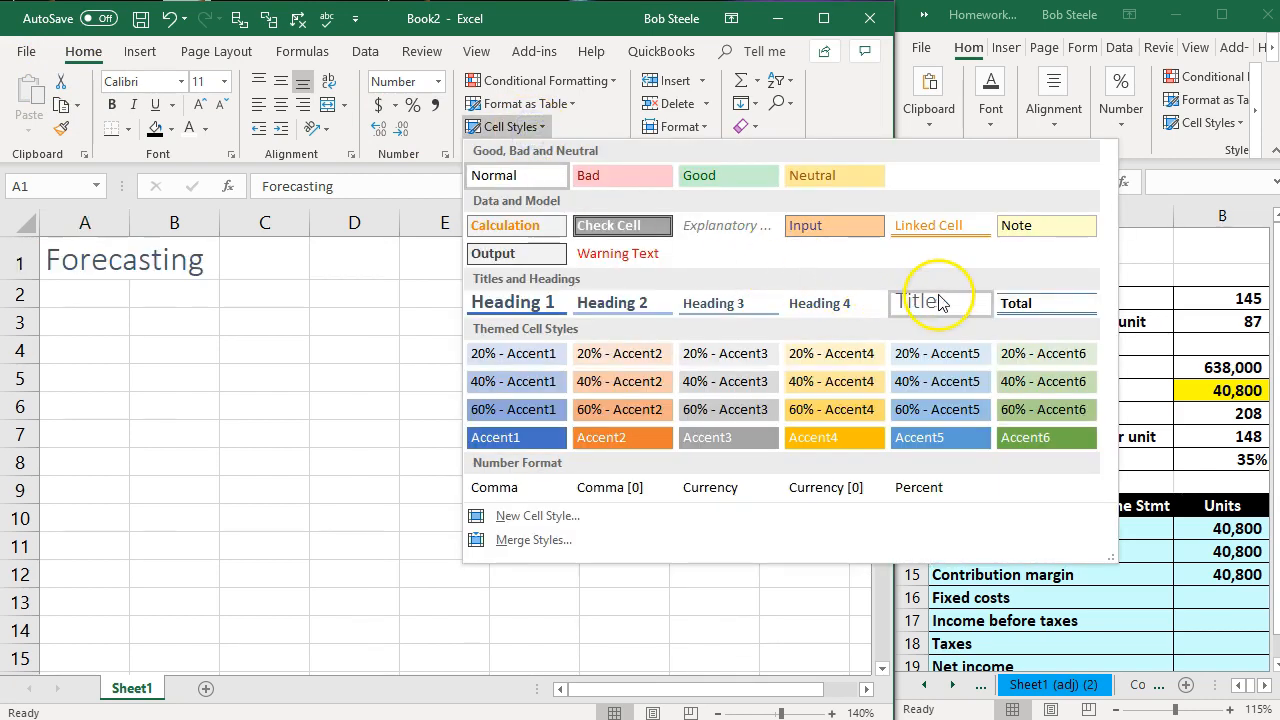
left_click(937, 290)
left_click(437, 405)
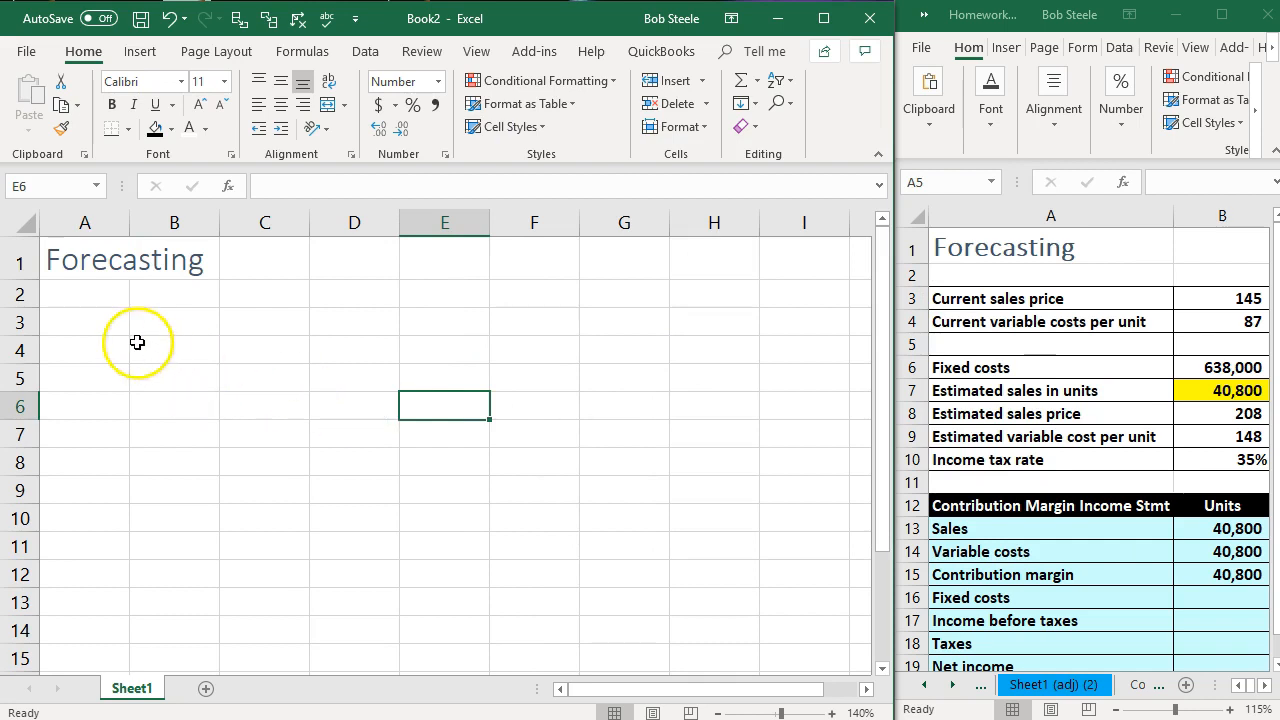
Step: Enter the label "Current sales price" in A3 and widen column A to fit it
left_click(97, 321)
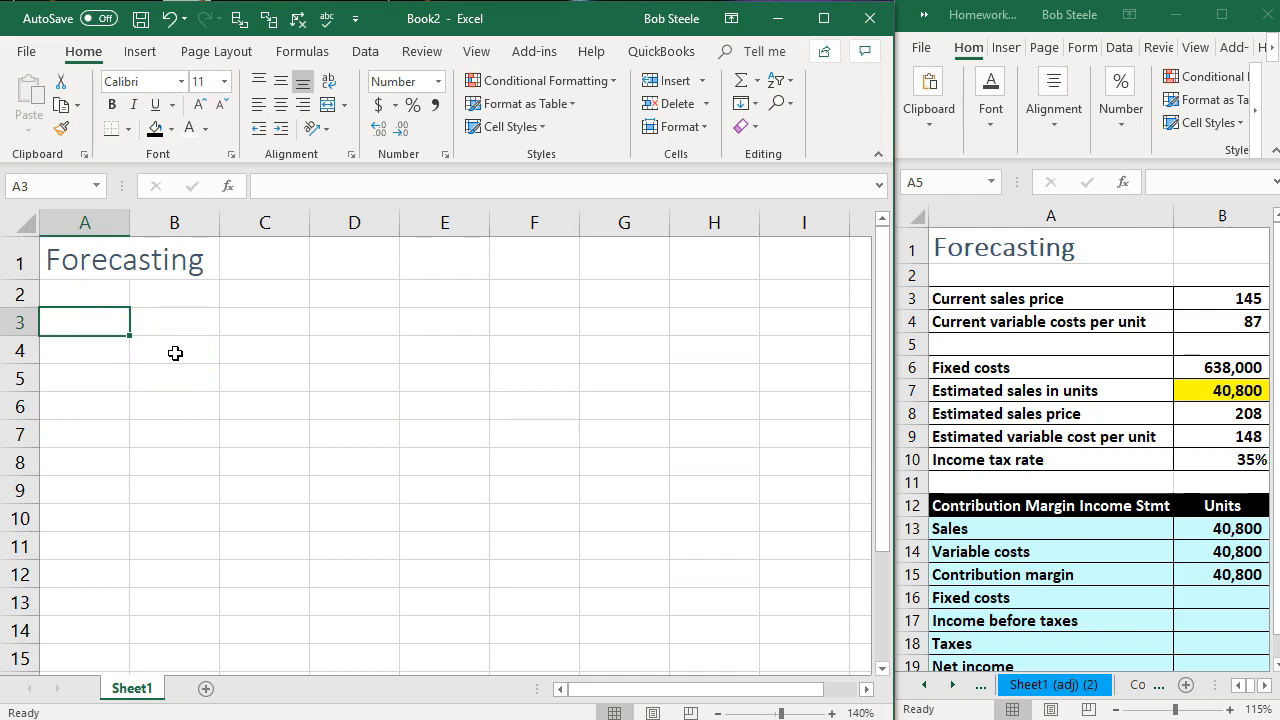
type("Cu")
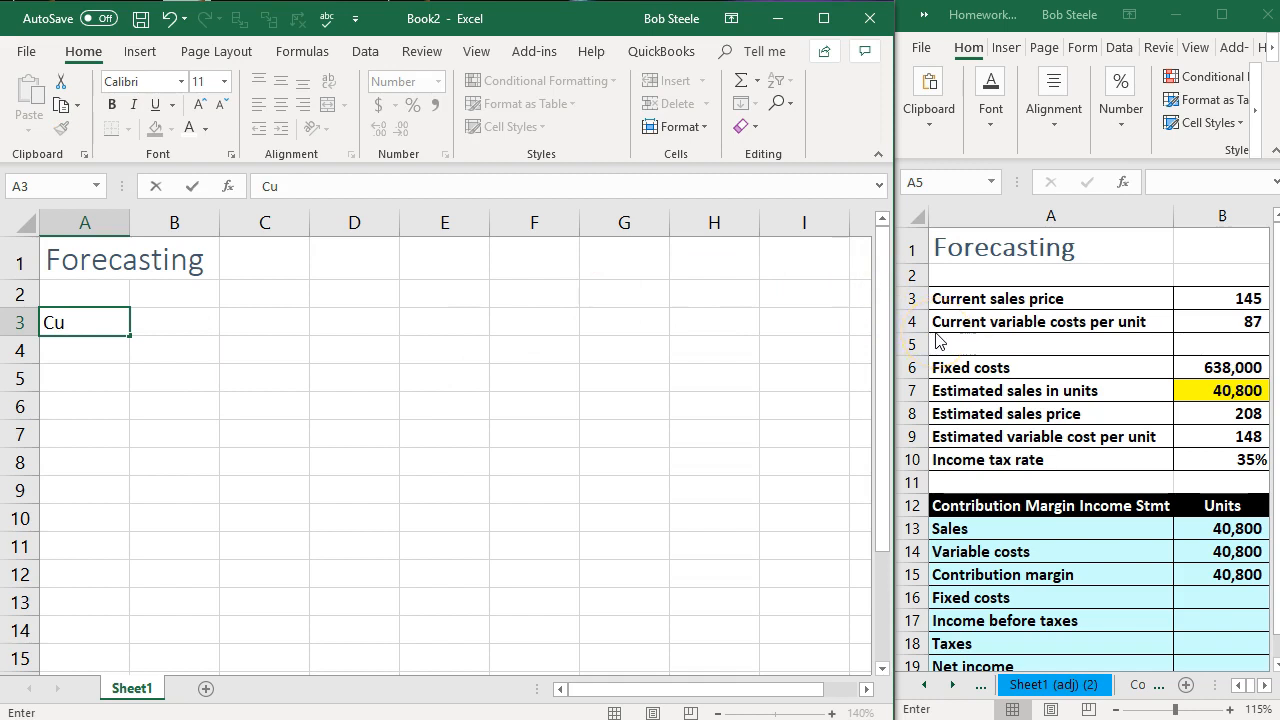
type("rr")
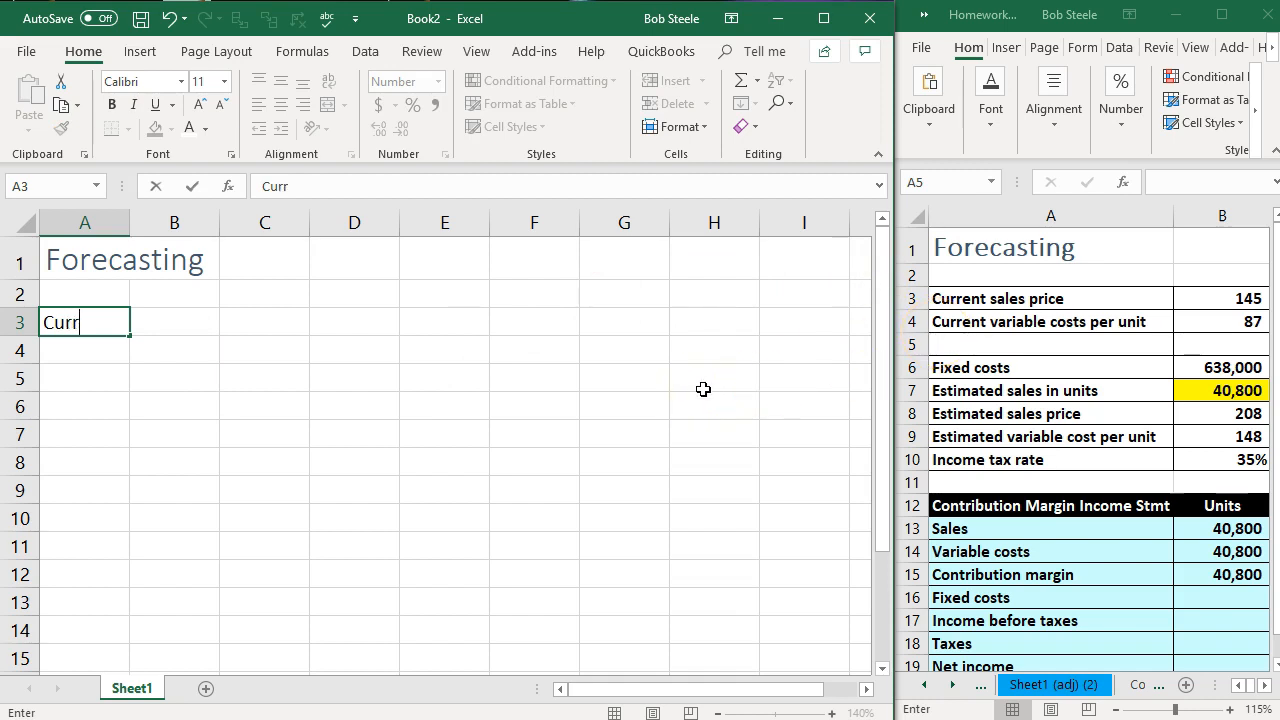
type("ent sales price")
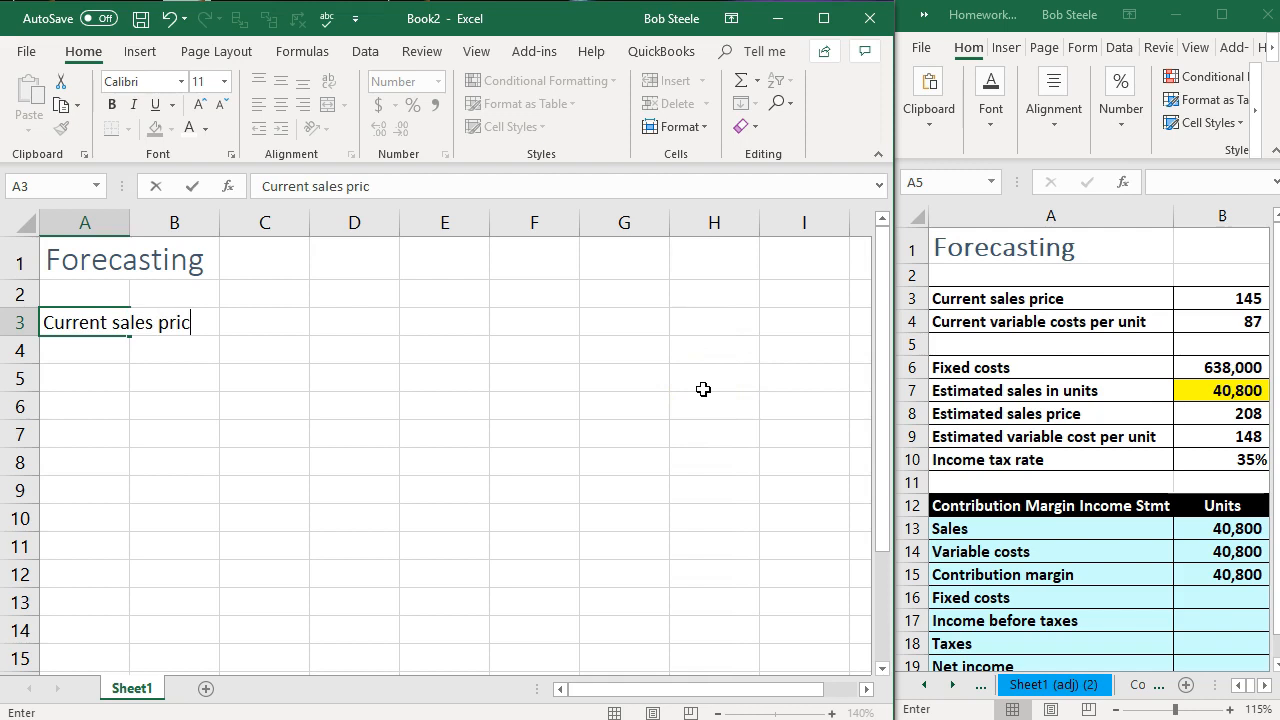
key("Return")
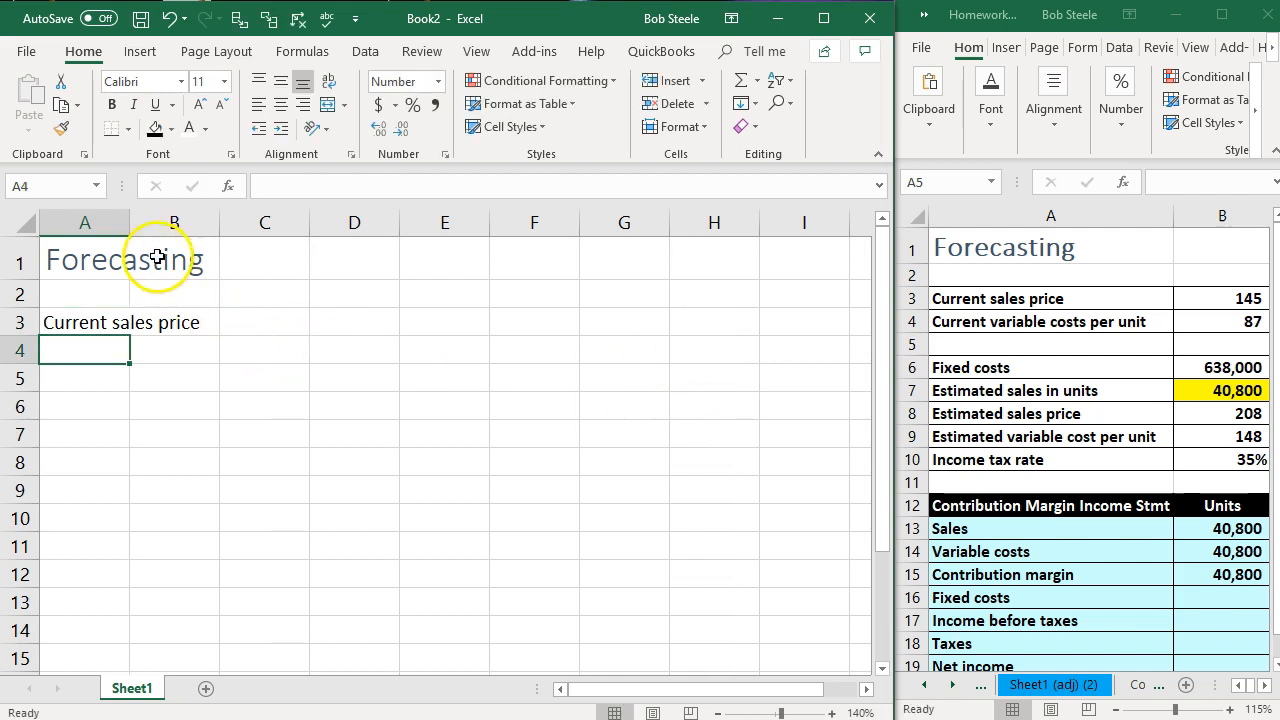
left_click_drag(128, 222, 241, 251)
Step: Enter 145 in B3 as the current sales price
left_click(306, 326)
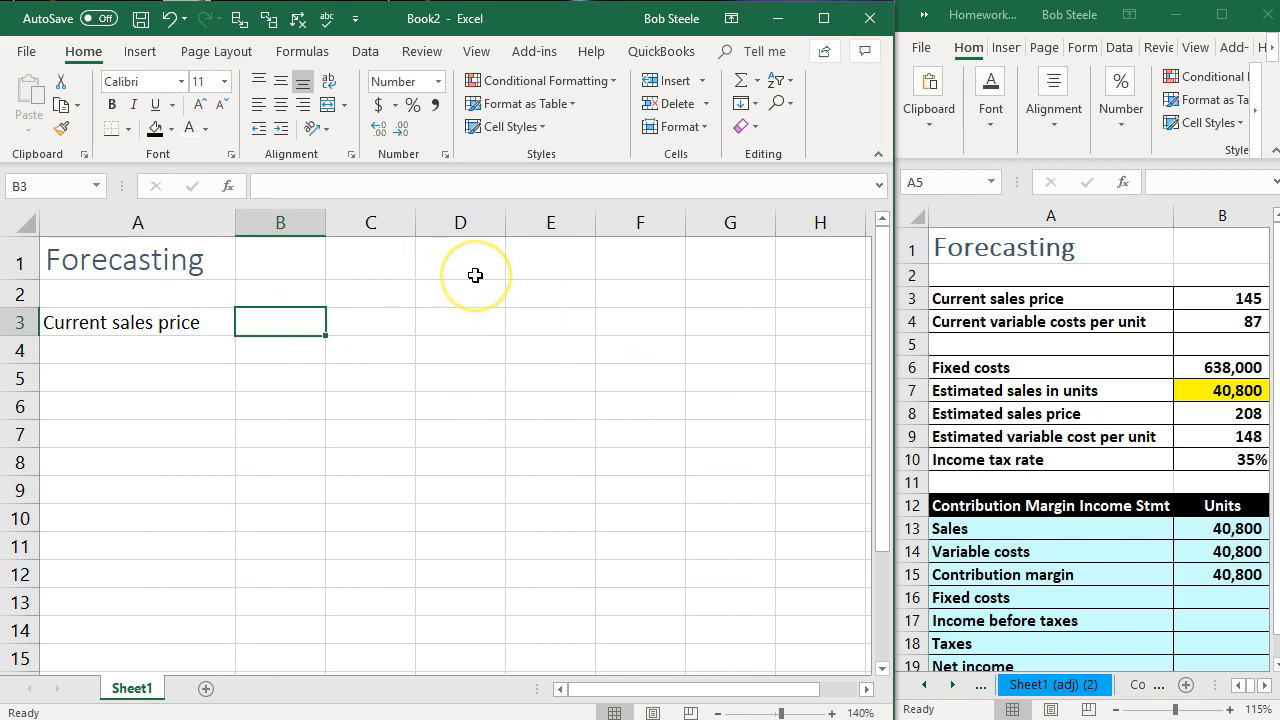
type("145")
key("Return")
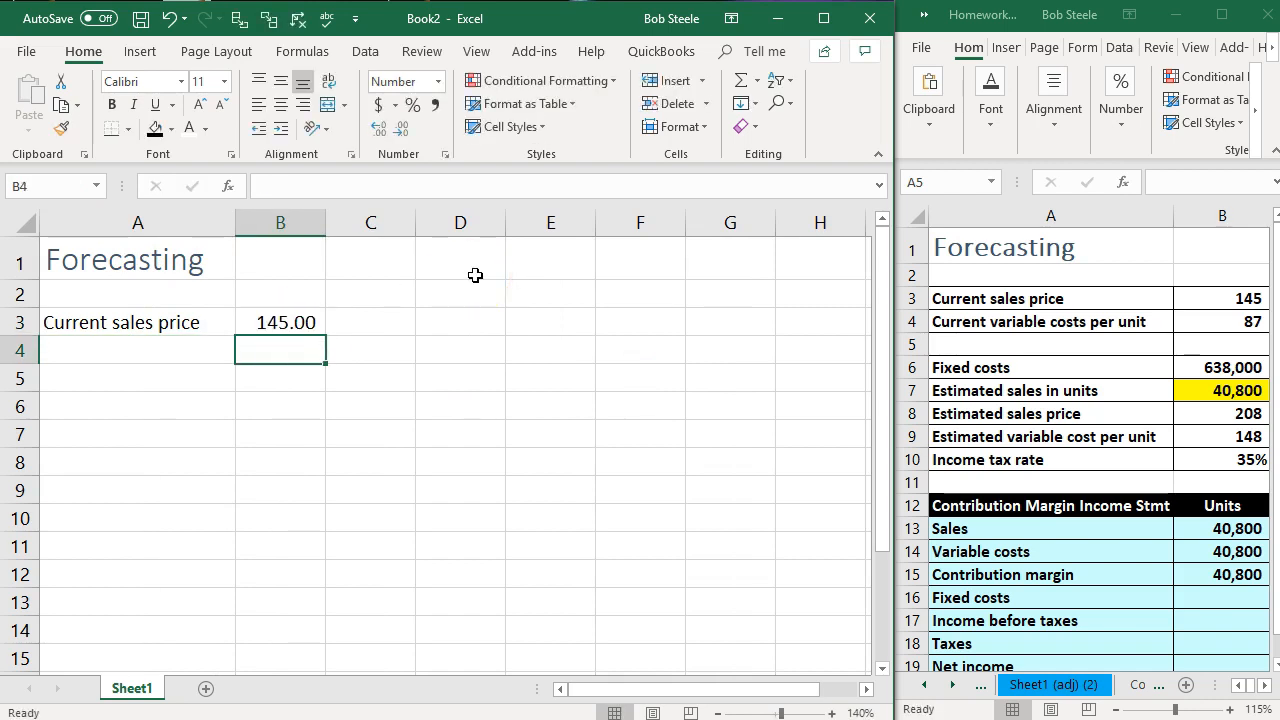
Step: Make the text in all cells of the sheet bold
left_click(27, 222)
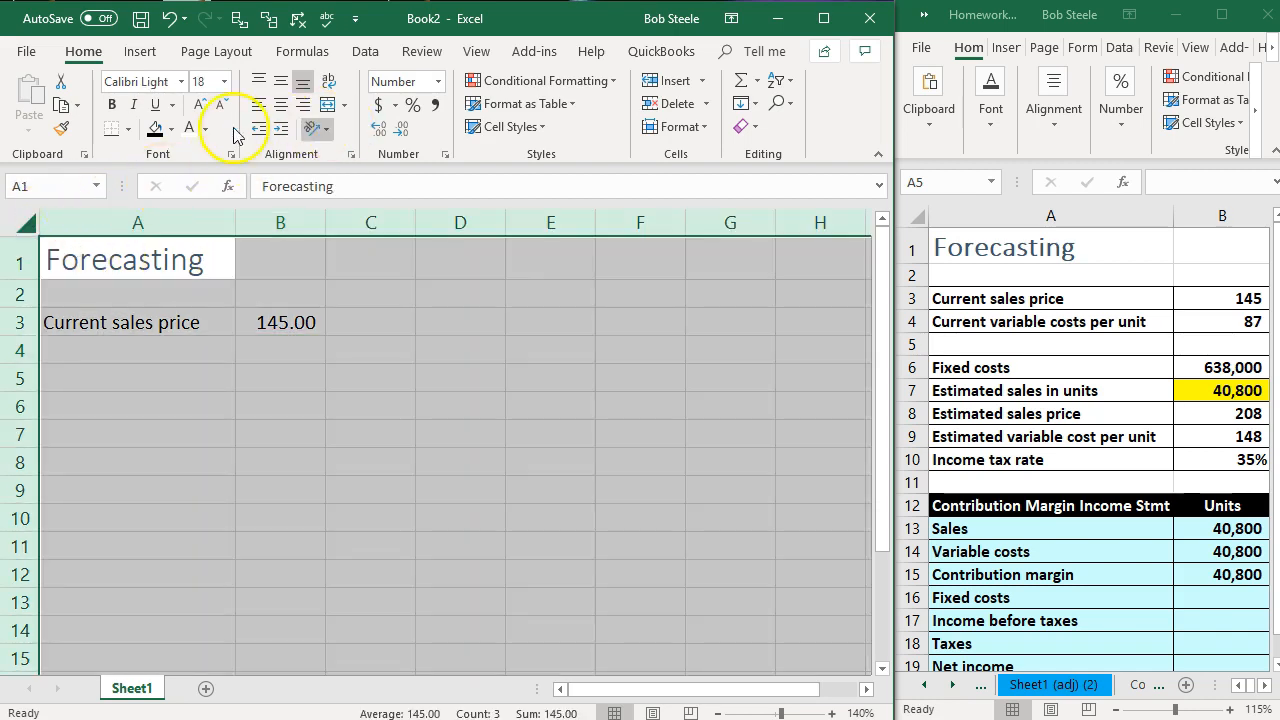
left_click(111, 104)
left_click_drag(170, 396, 166, 376)
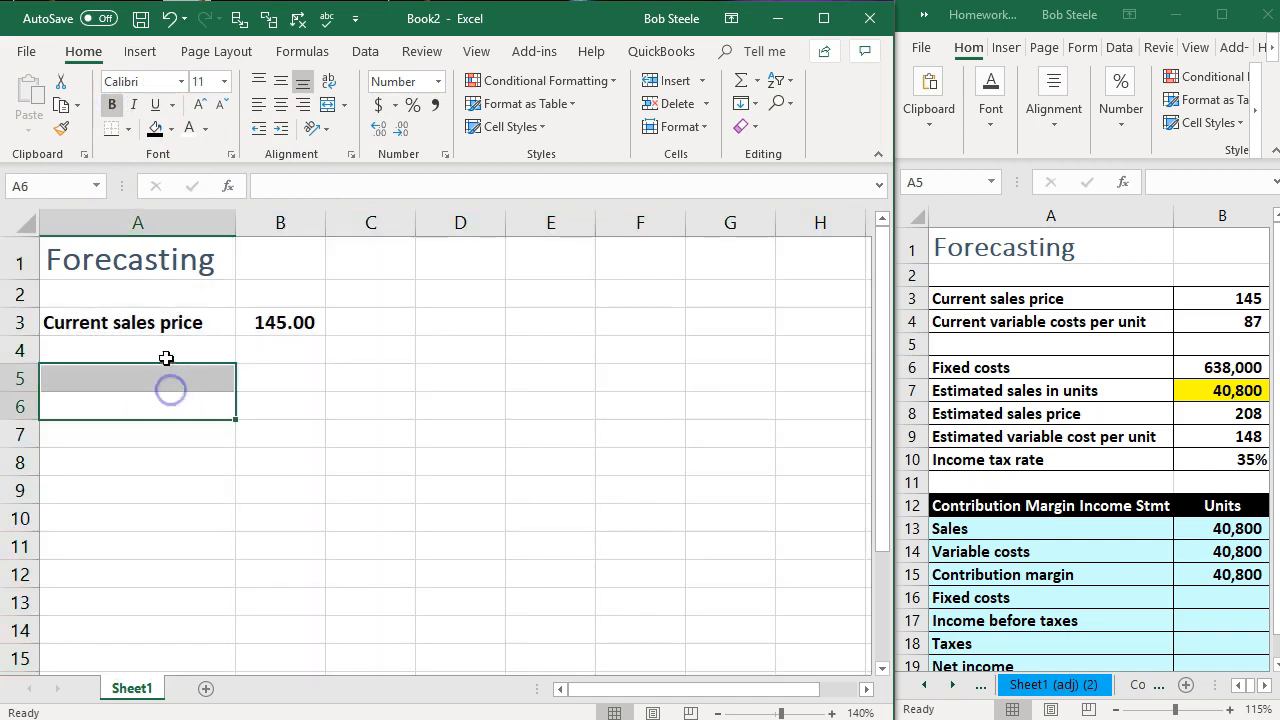
Step: Enter the label "Current variable costs per unit" in A4 and widen column A to fit it
left_click(166, 357)
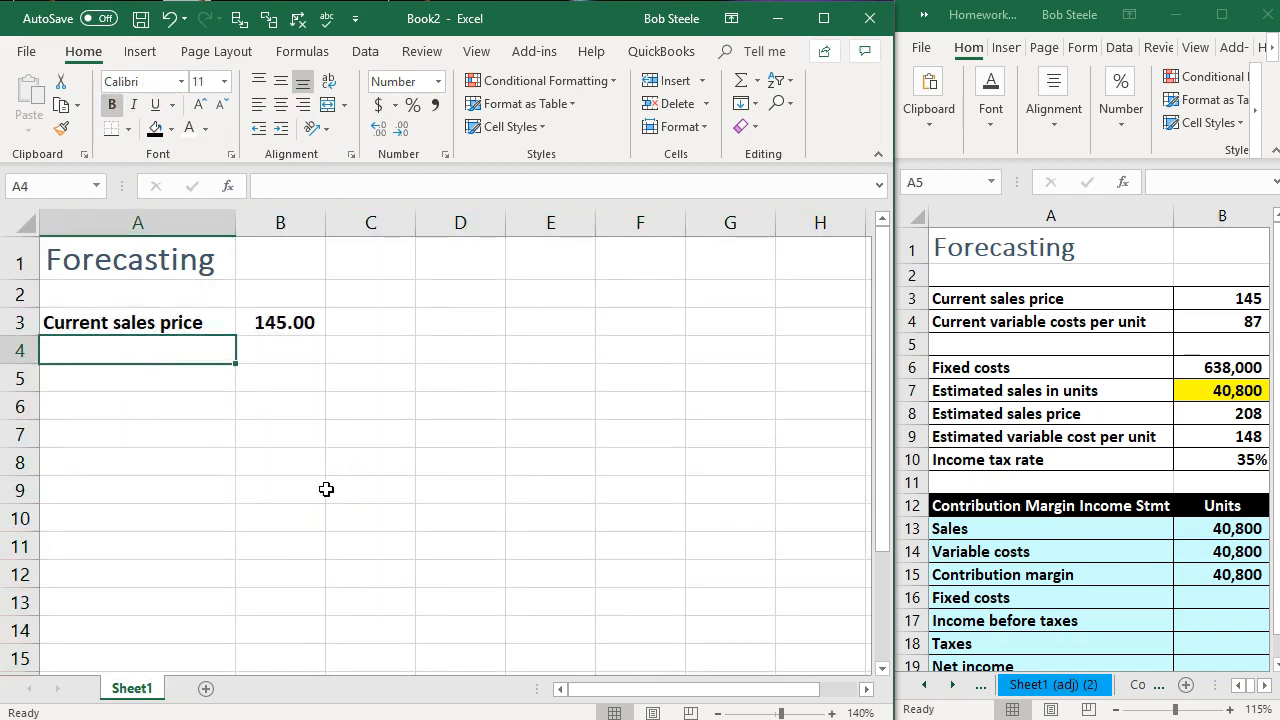
type("Curren")
key("BackSpace")
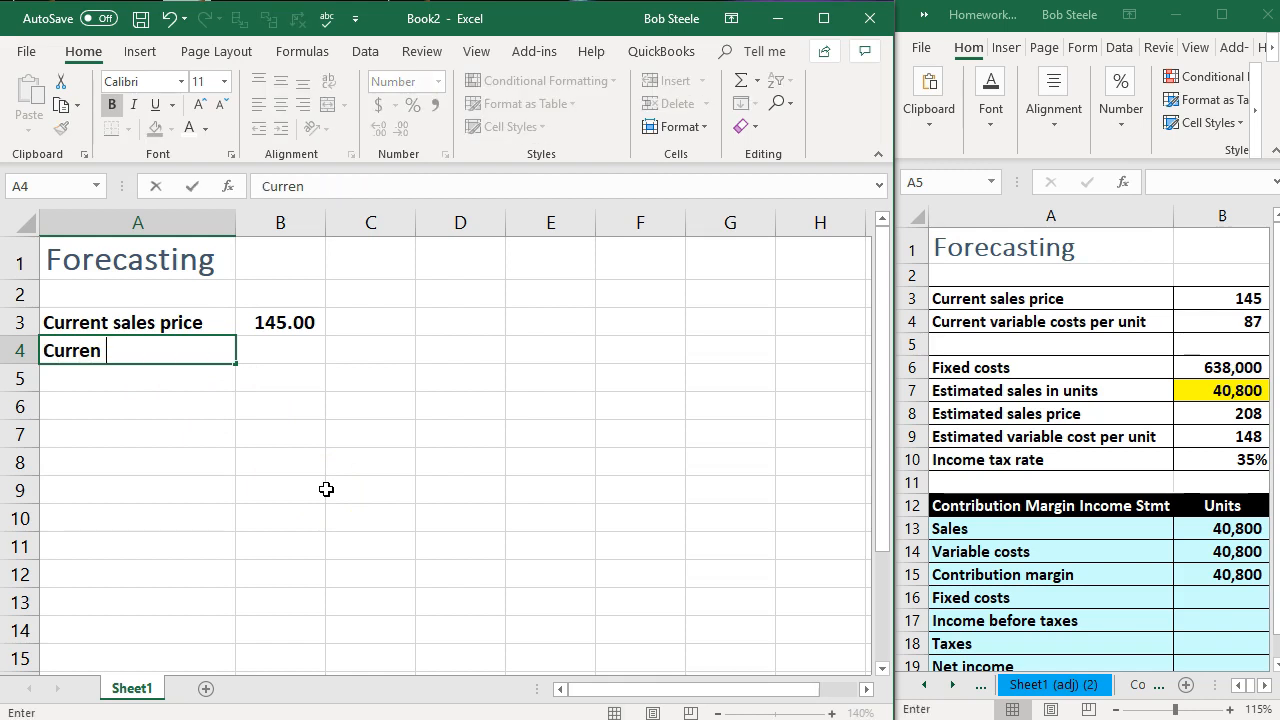
type("t variable")
key("BackSpace")
type("le costs per unit")
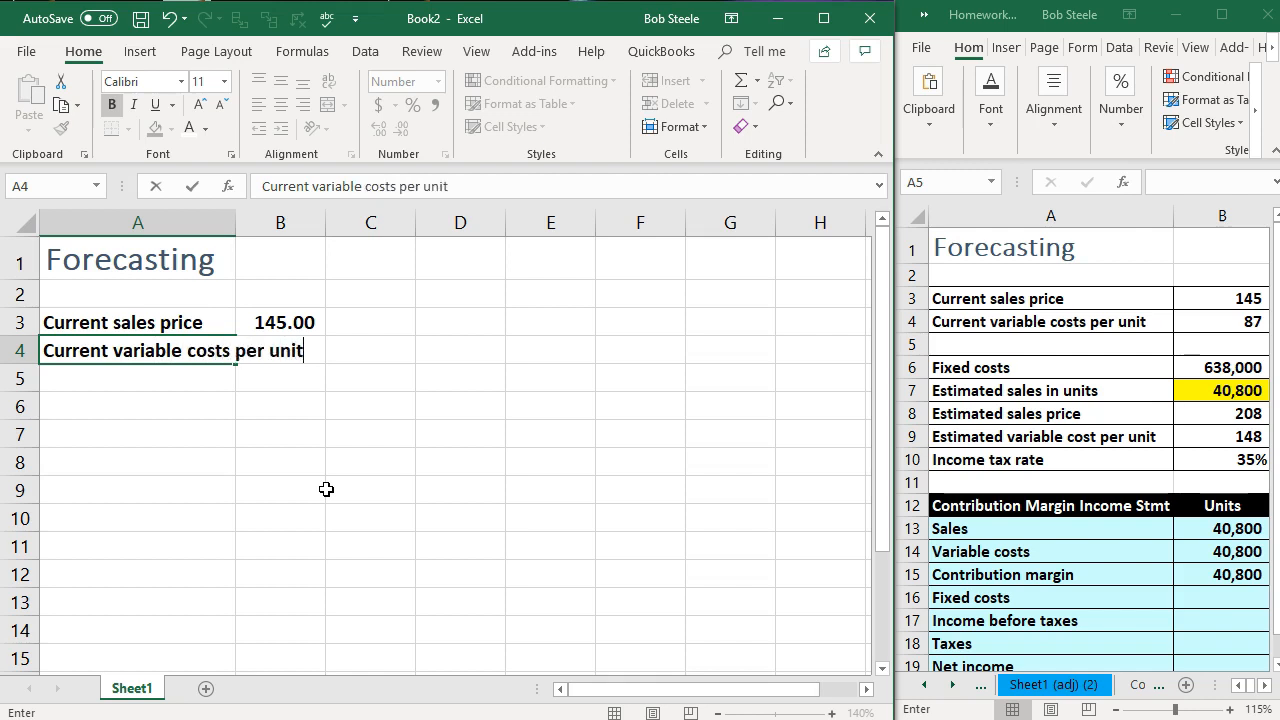
key("Return")
left_click_drag(236, 222, 404, 238)
Step: Enter 87 in B4 as the current variable costs per unit
left_click(455, 346)
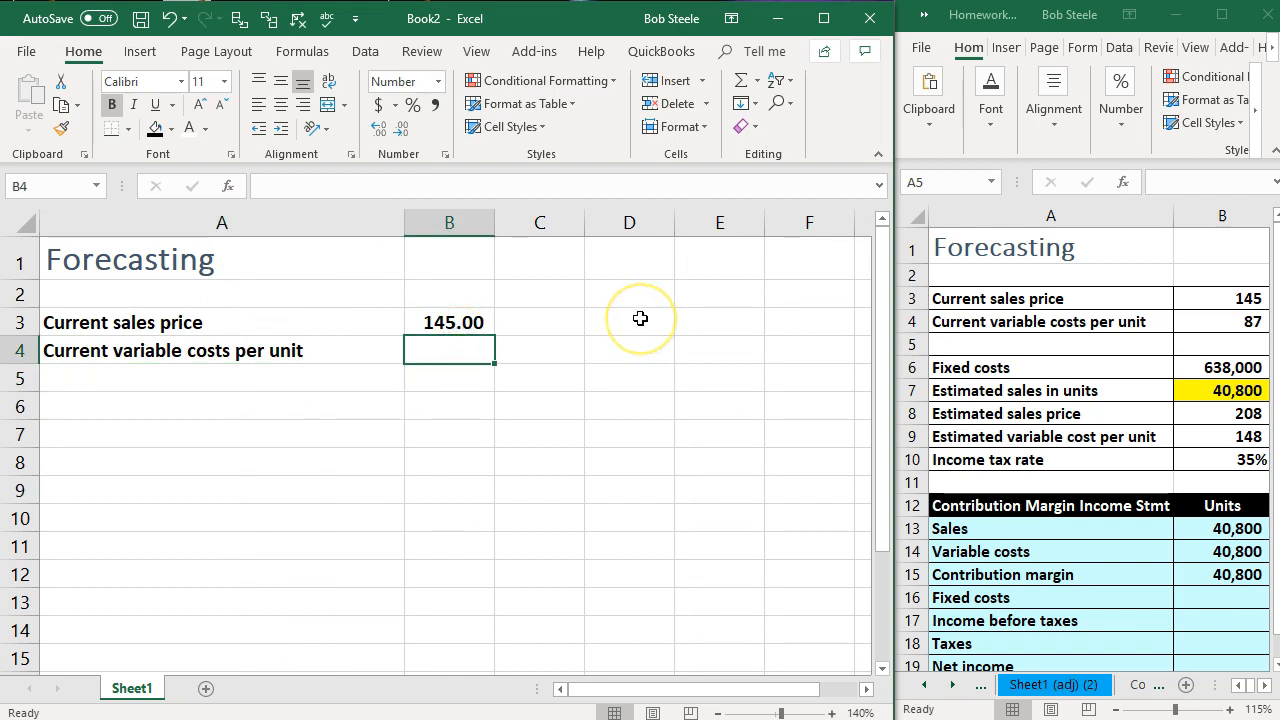
type("87")
key("Return")
key("Left")
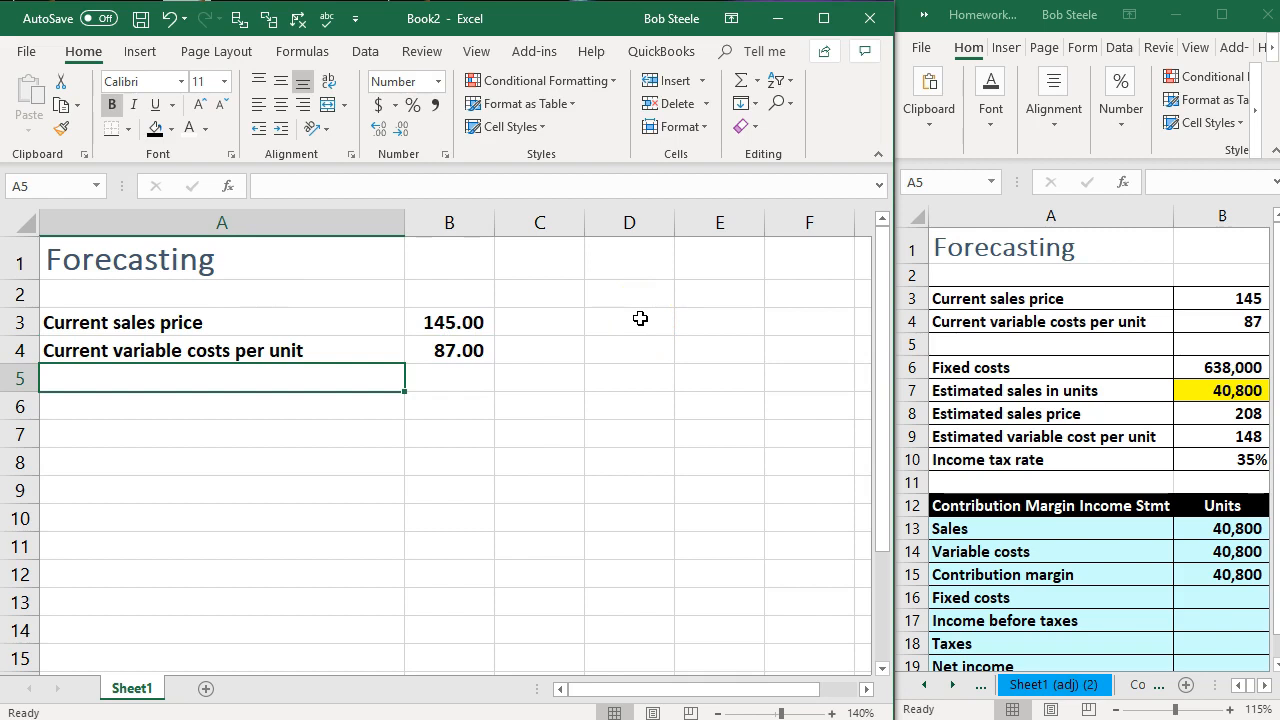
key("Down")
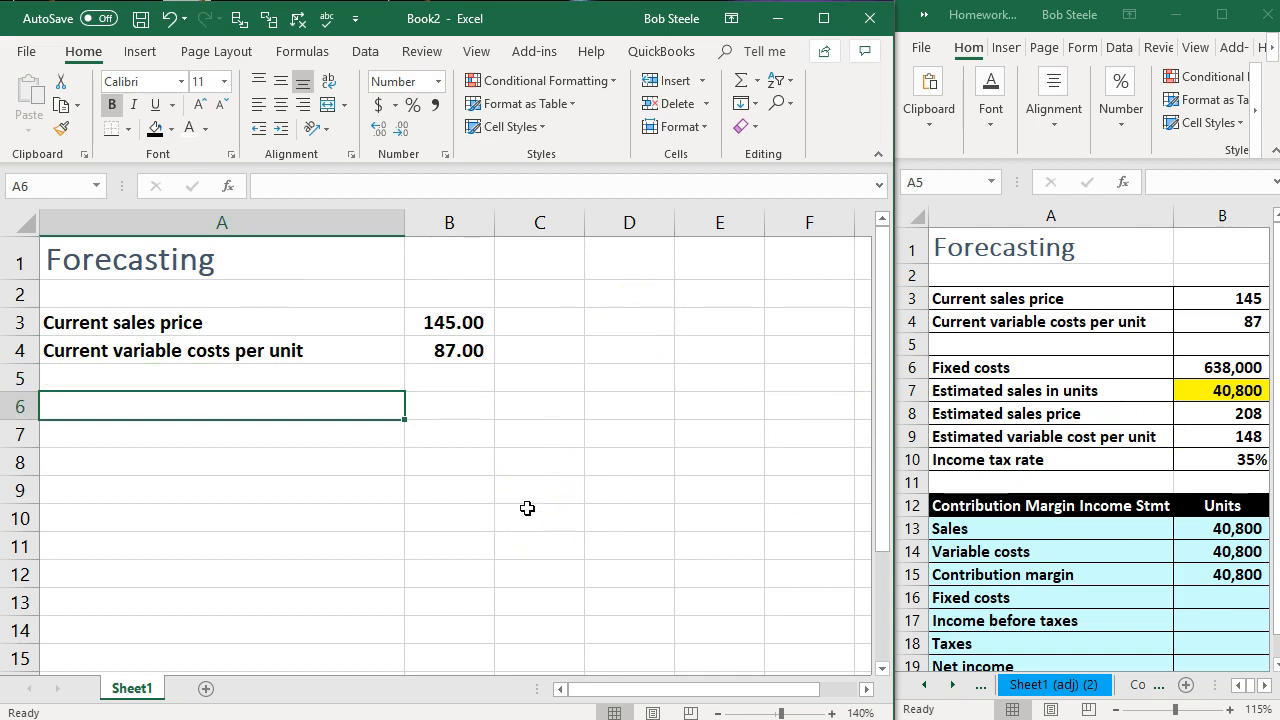
Step: Enter the label "Fixed costs" in A6 and 638000 as its amount in B6
type("Fixed cots")
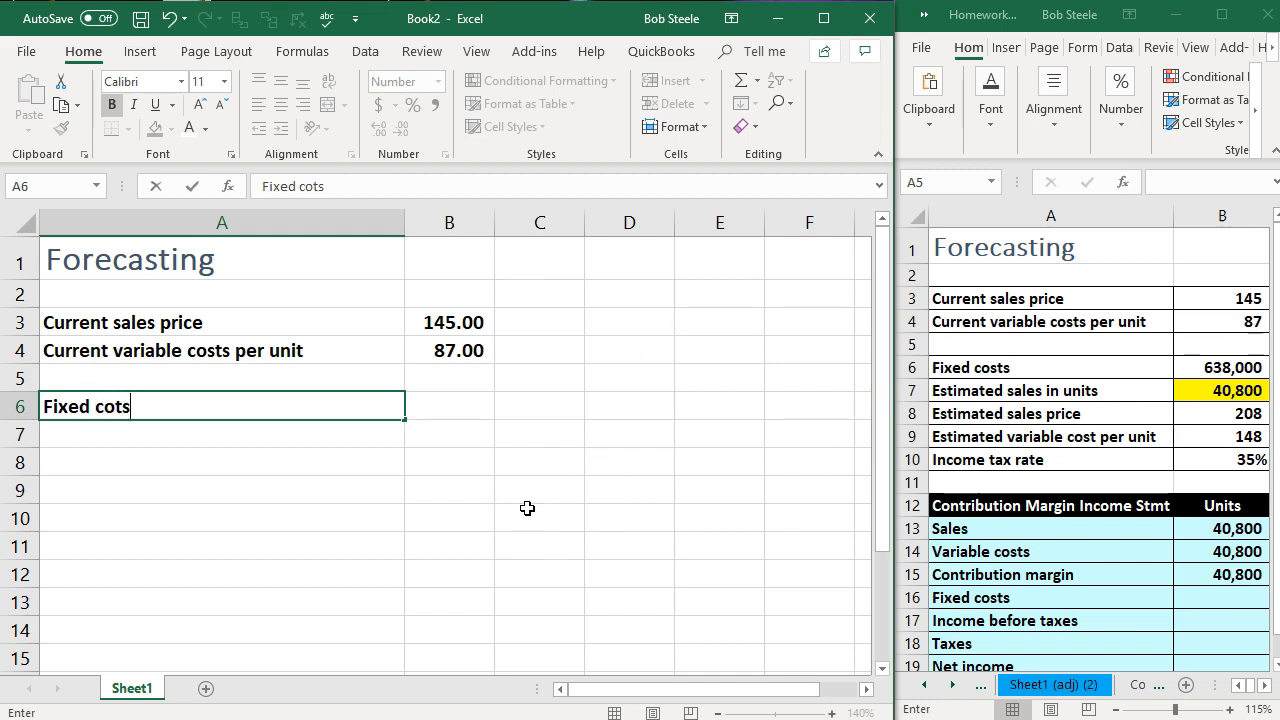
key("Tab")
key("Left")
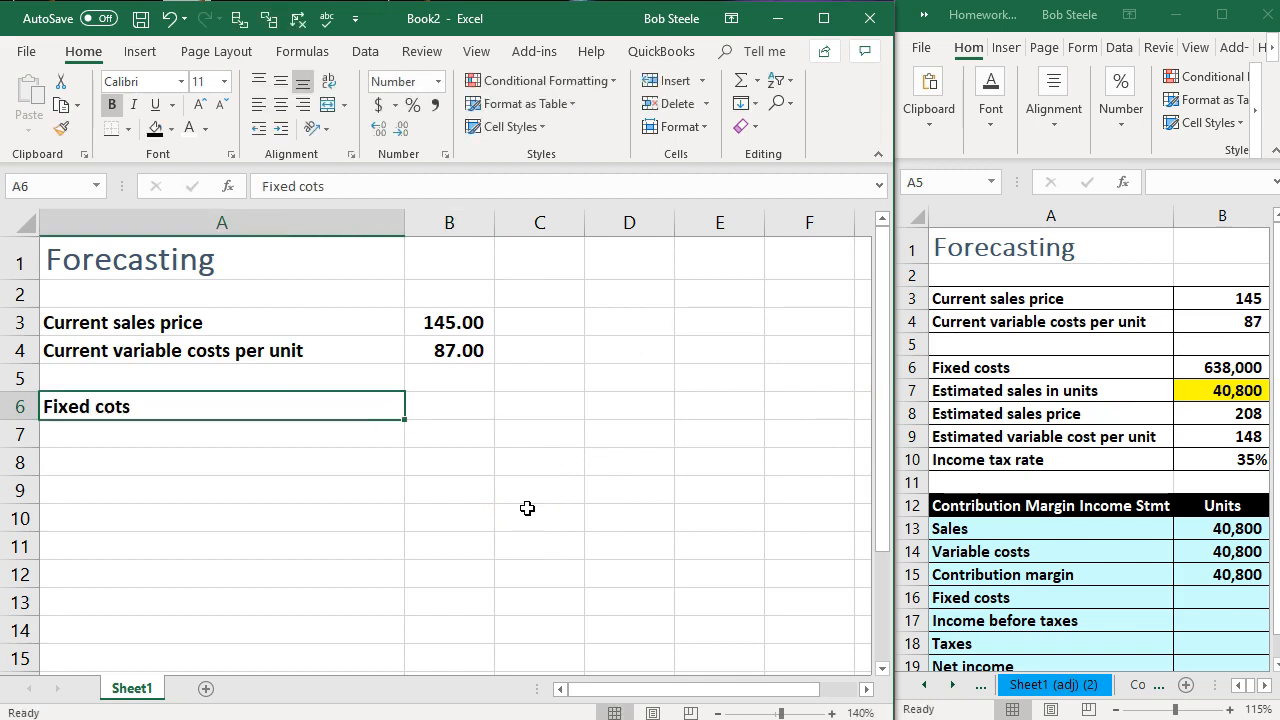
double_click(117, 404)
type("s")
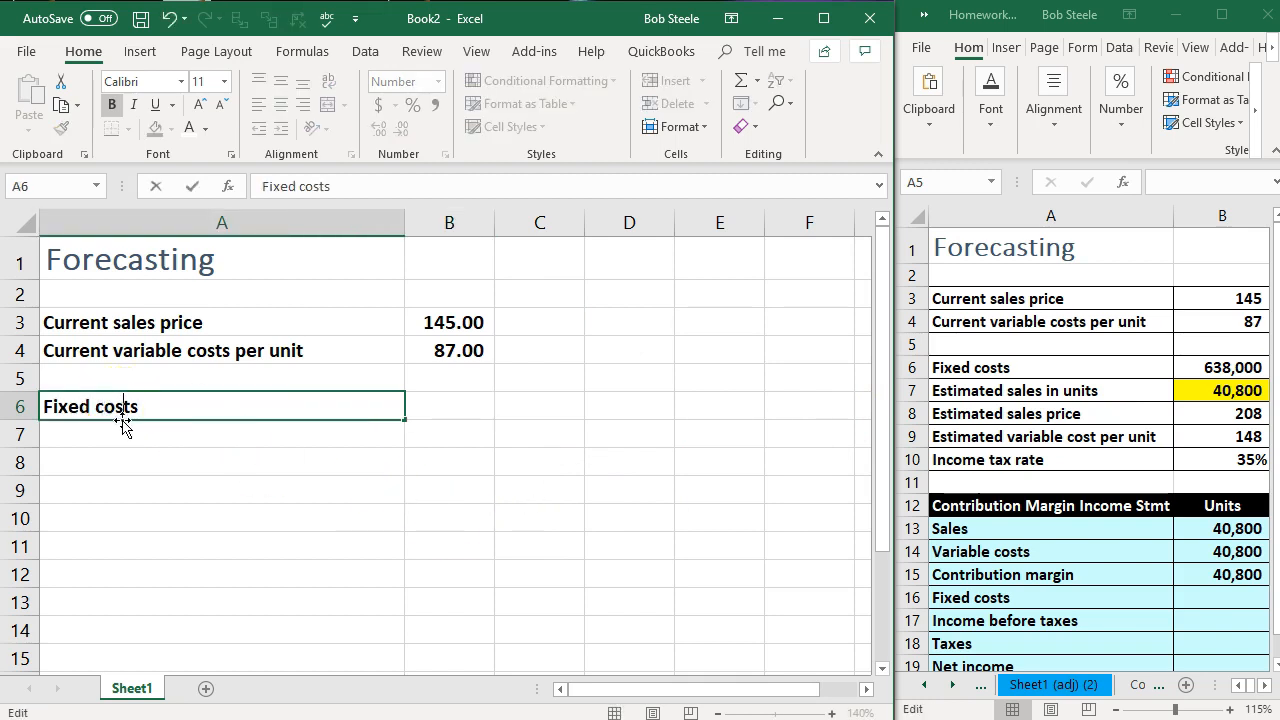
key("Return")
left_click(443, 400)
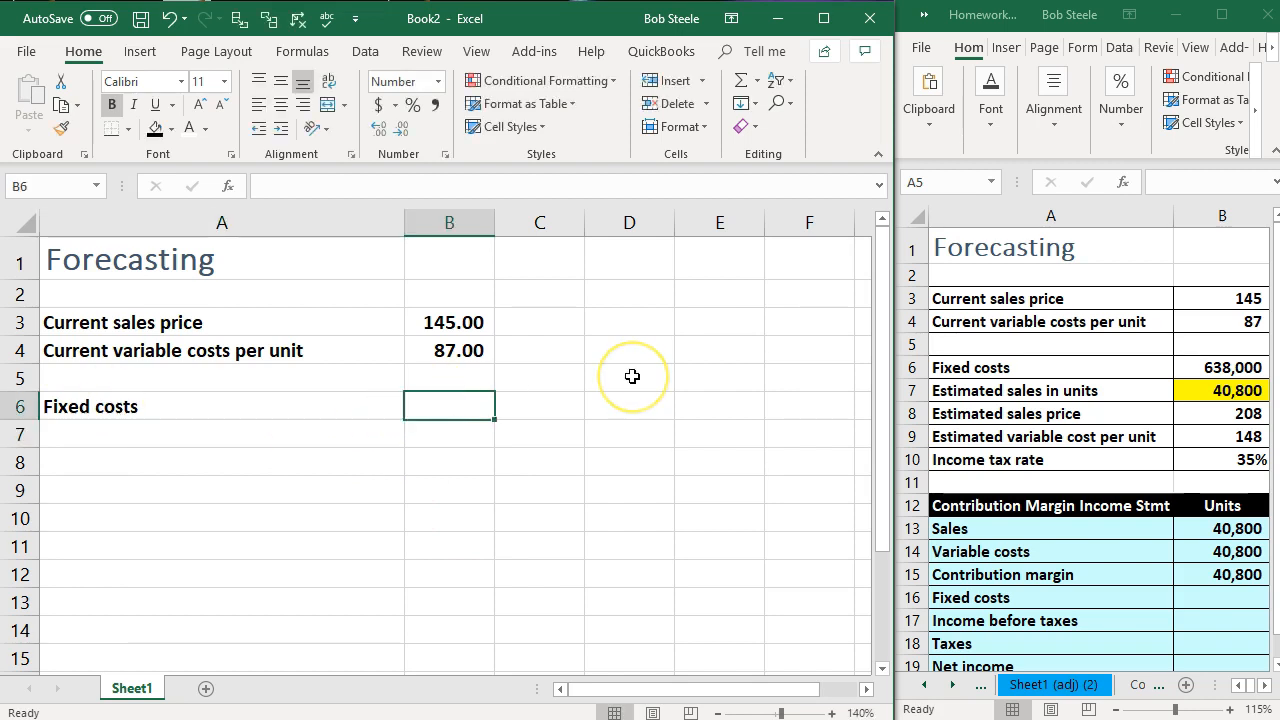
type("638000")
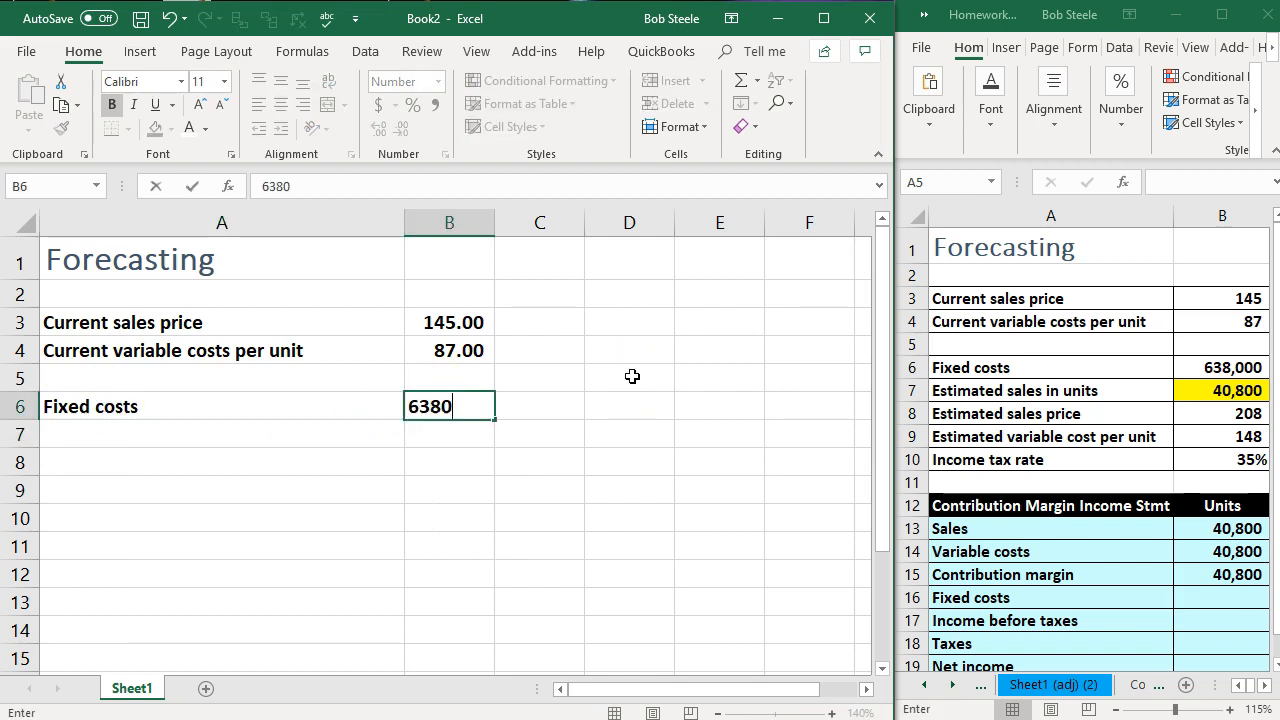
key("Return")
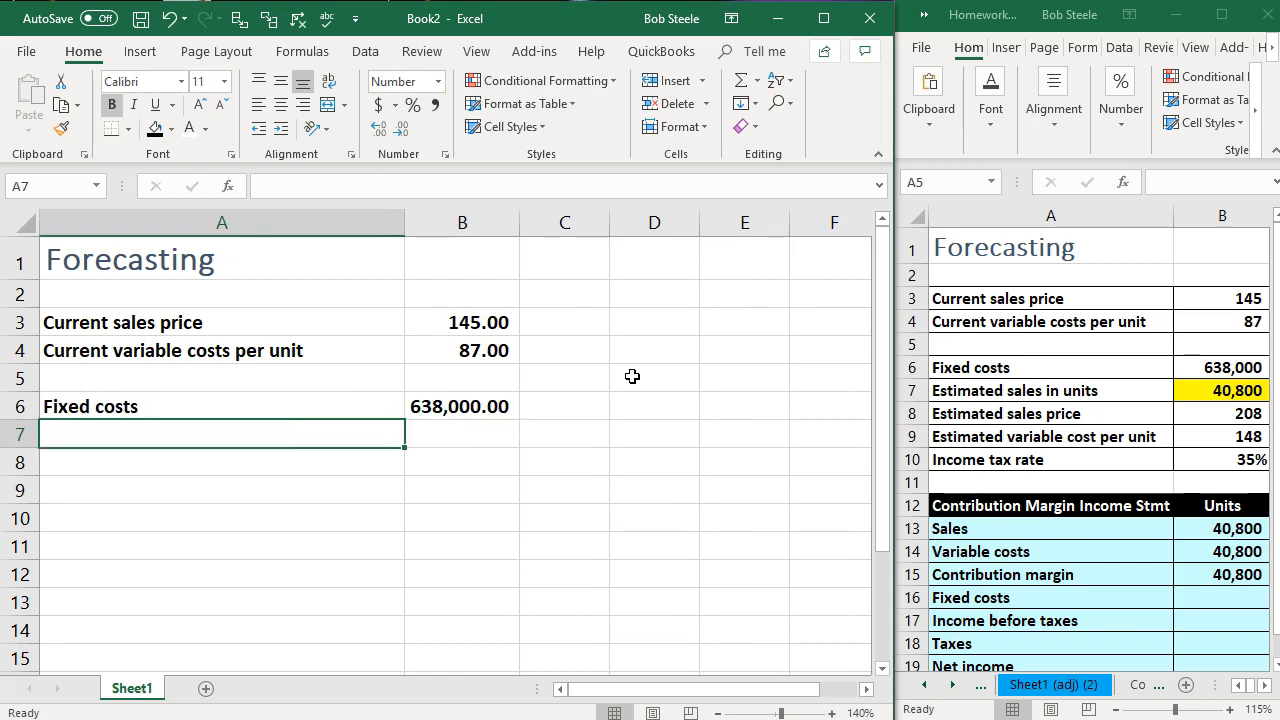
Step: Enter the label "Estimated salis in unit" in A7 and 40,800 in B7
type("Estimated salis in unit")
key("Tab")
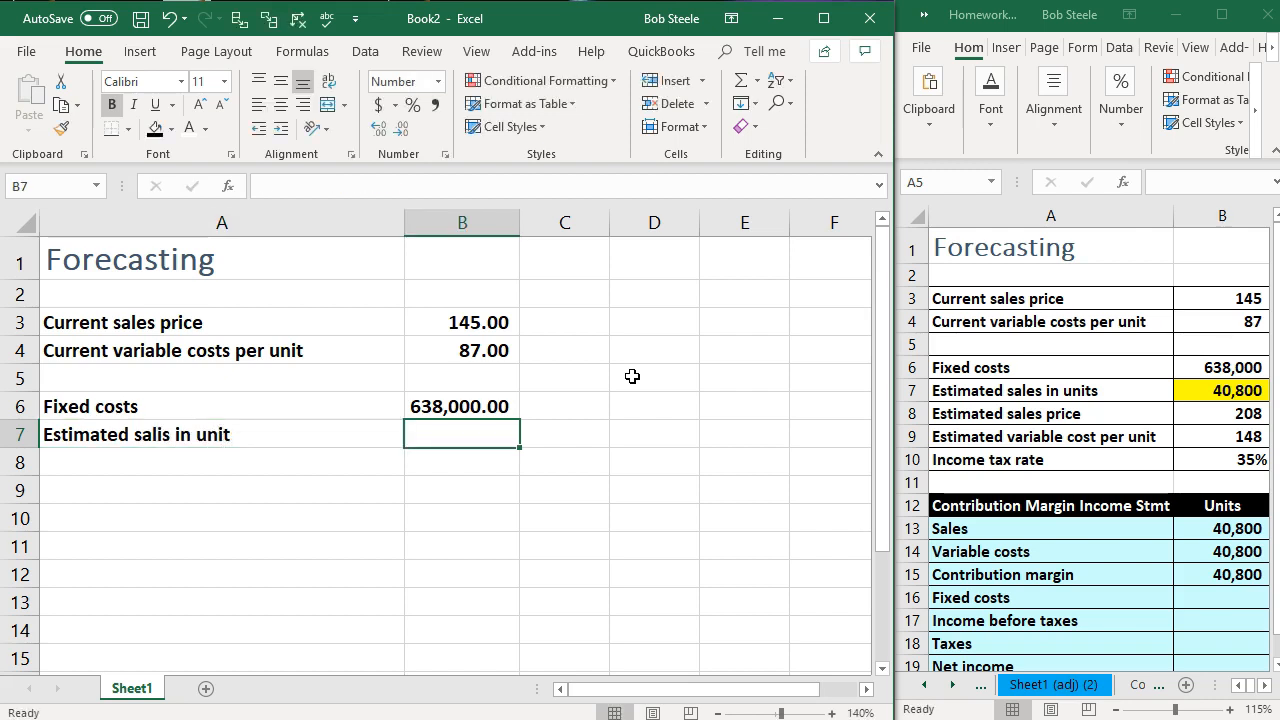
type("40,800")
key("Return")
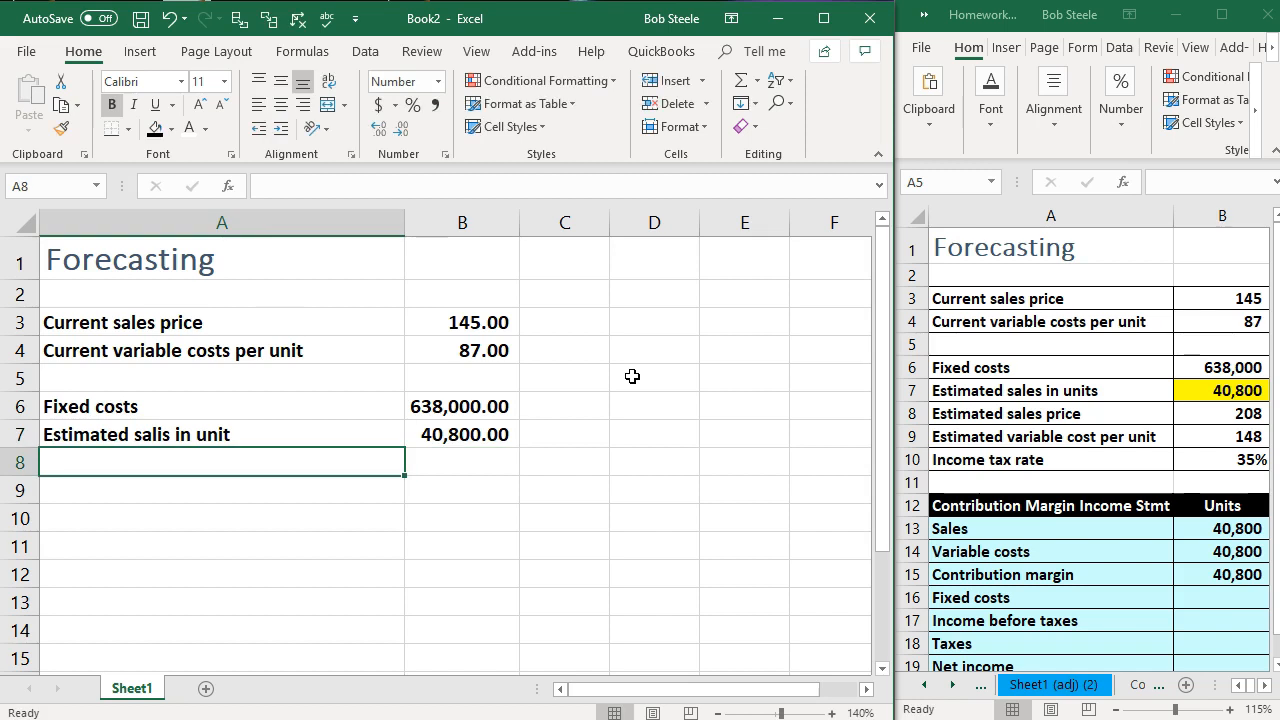
Step: Enter the label "Estimates sales price" in A8
type("Estimat")
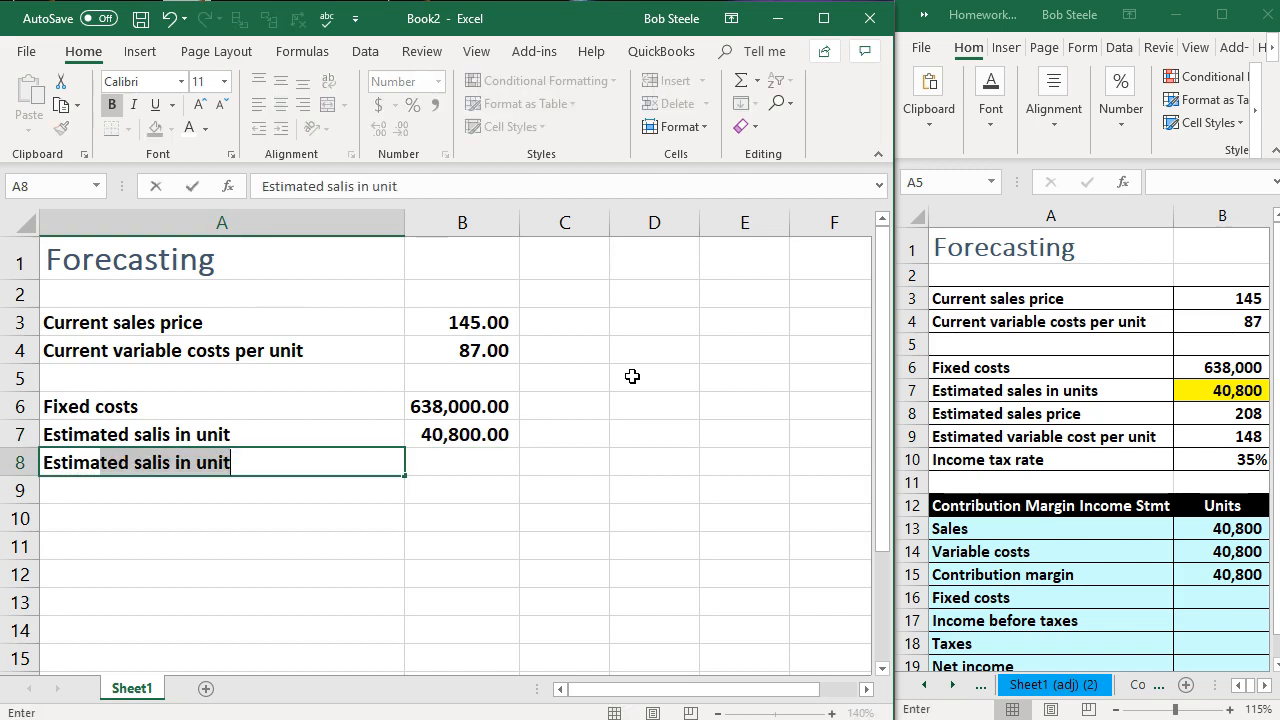
type("es sales price")
key("Return")
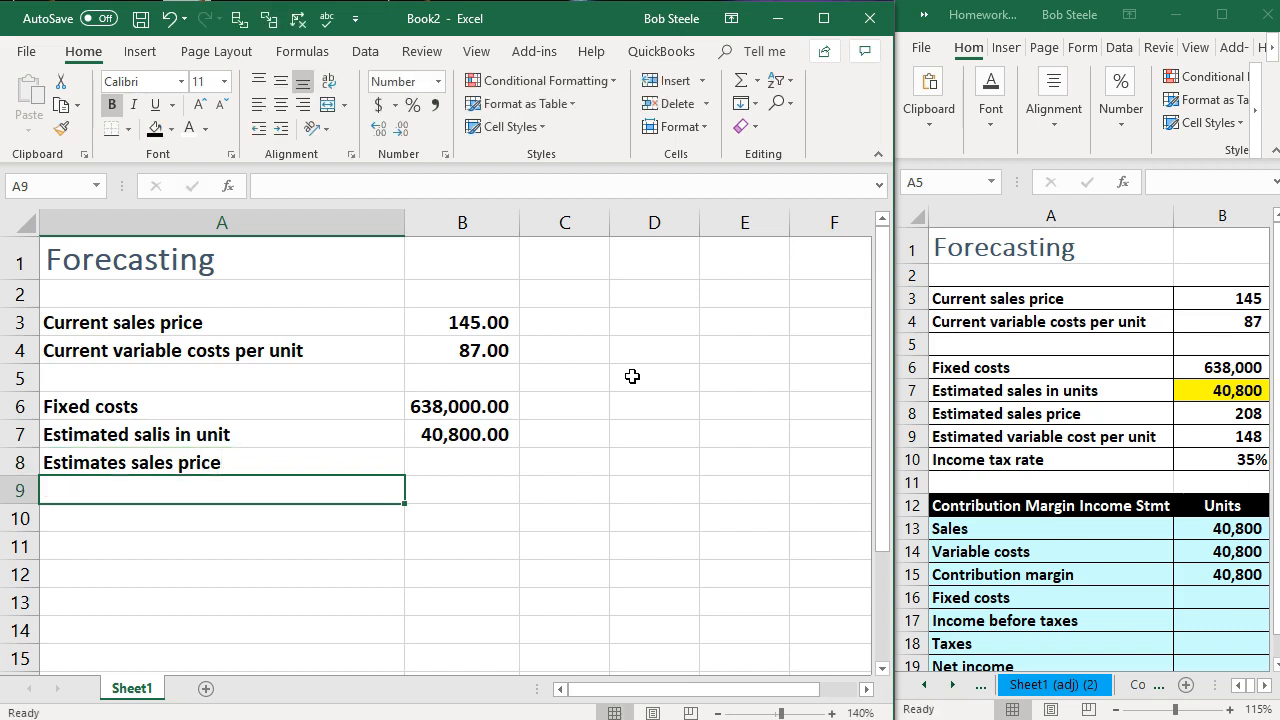
Step: Correct the misspelled word in the A7 label so it reads "Estimated sales in unit"
left_click(170, 436)
double_click(166, 434)
key("BackSpace")
type("es")
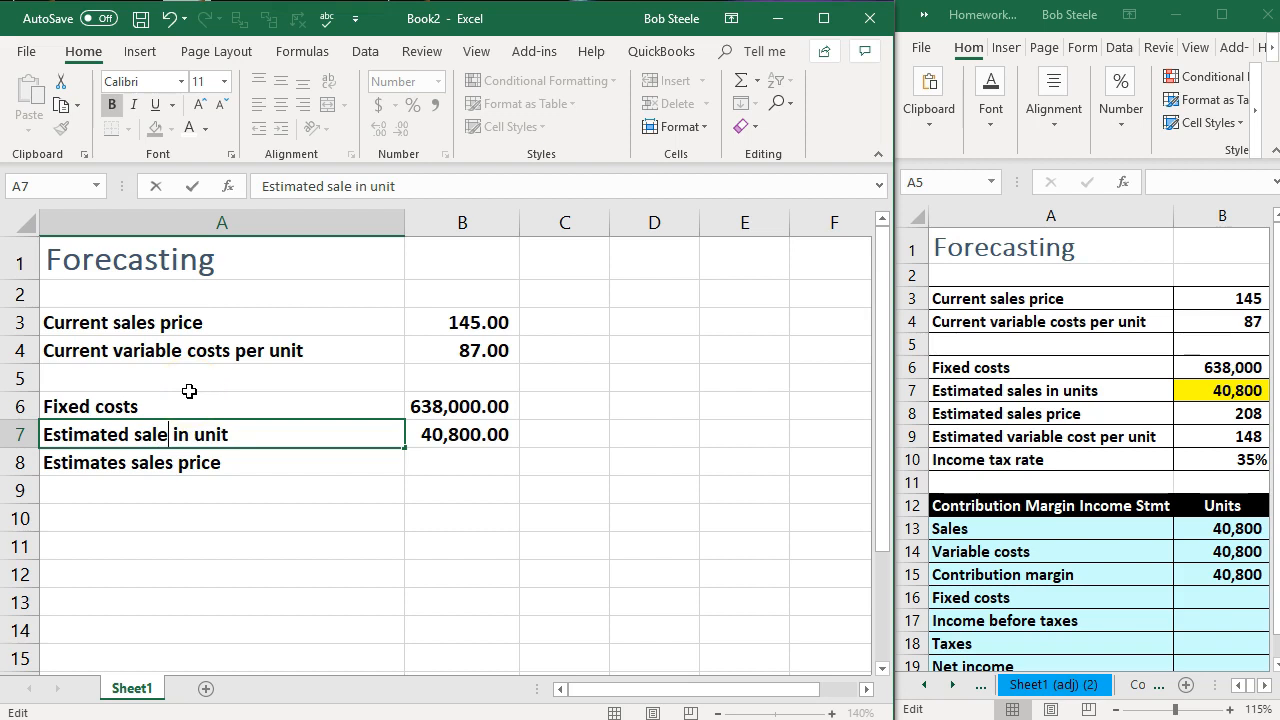
key("Return")
Step: Enter 208 in B8 as the estimated sales price
key("Right")
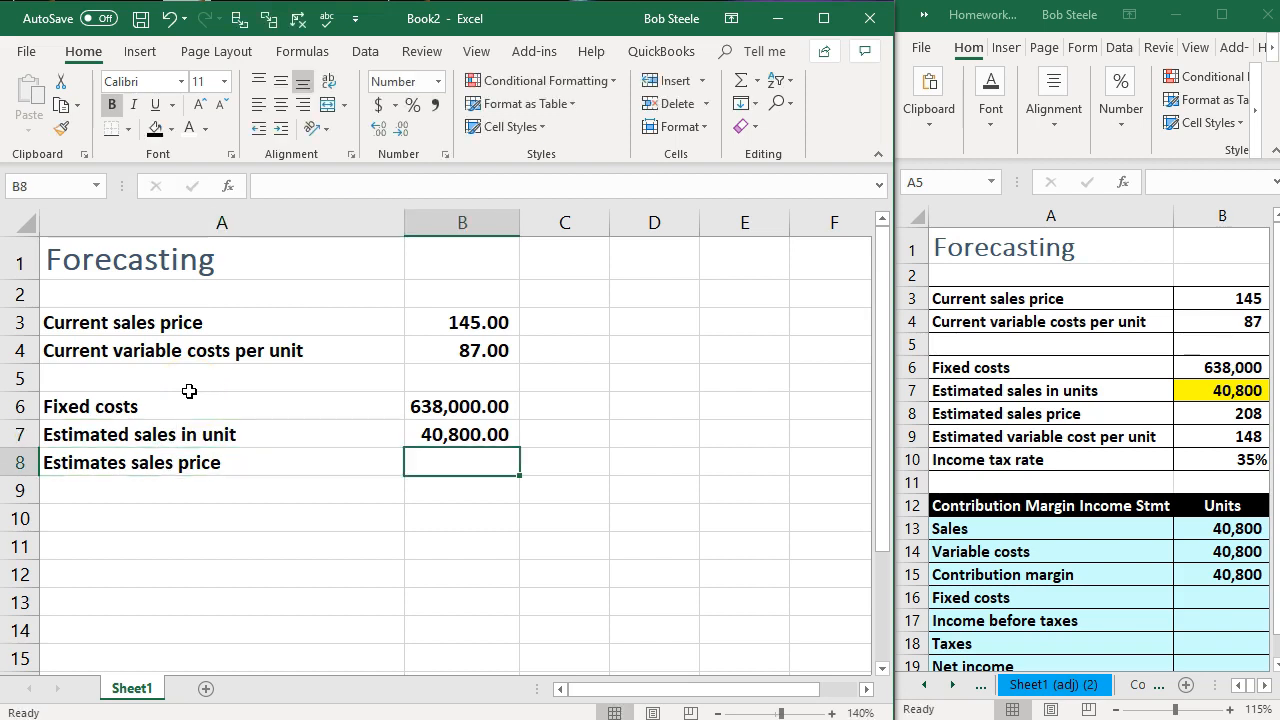
type("208")
key("Return")
key("Left")
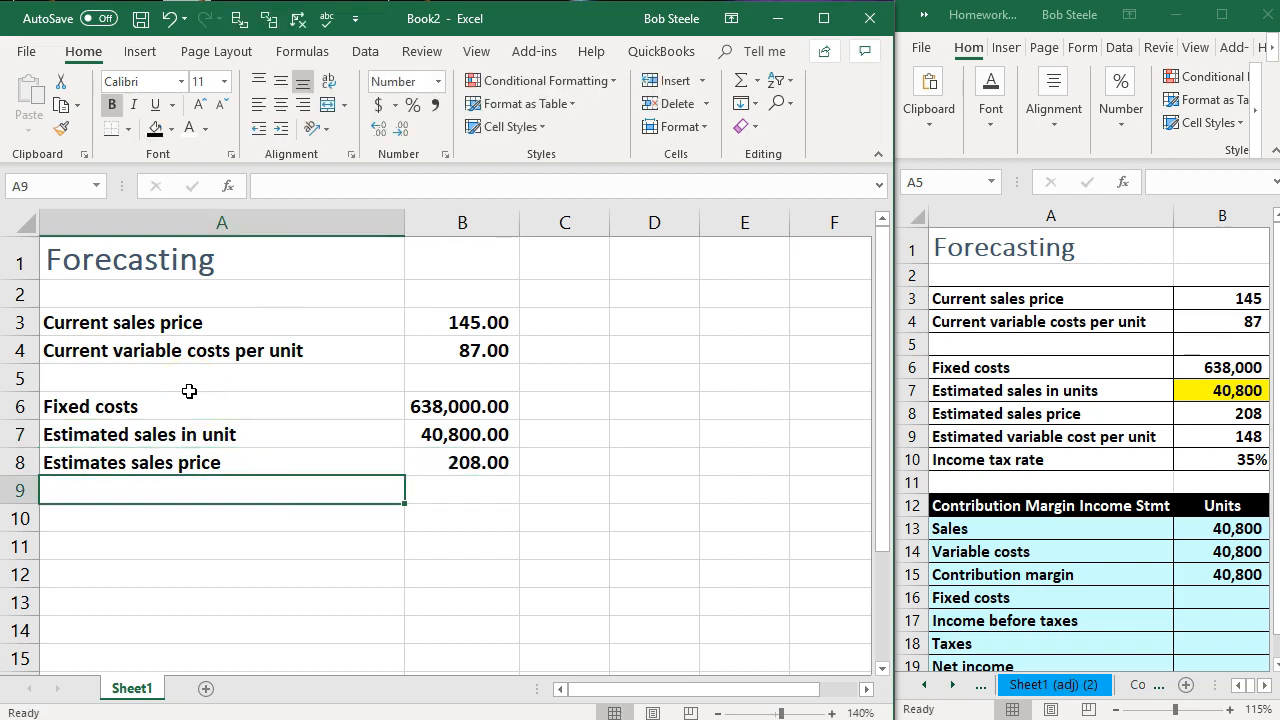
Step: Enter the label "Estimated variabel costs per unit" in A9 and 148 in B9
type("Estimate")
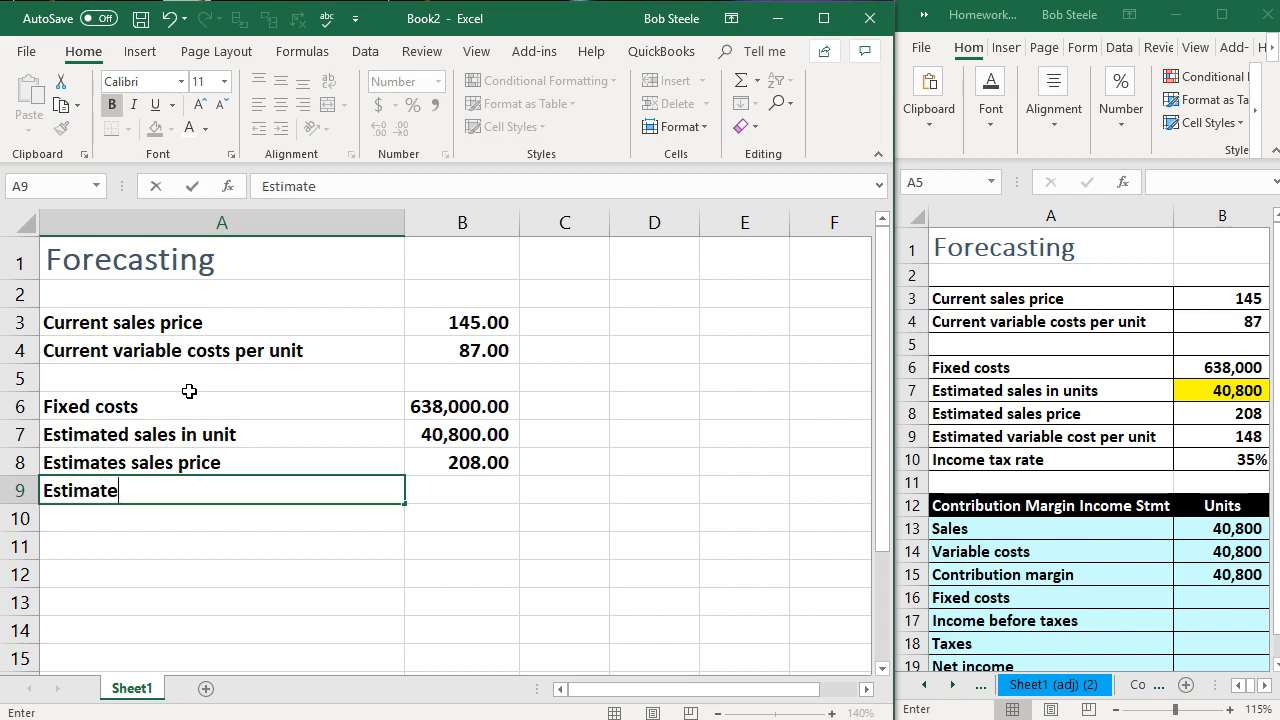
type("d variabel costs per unit")
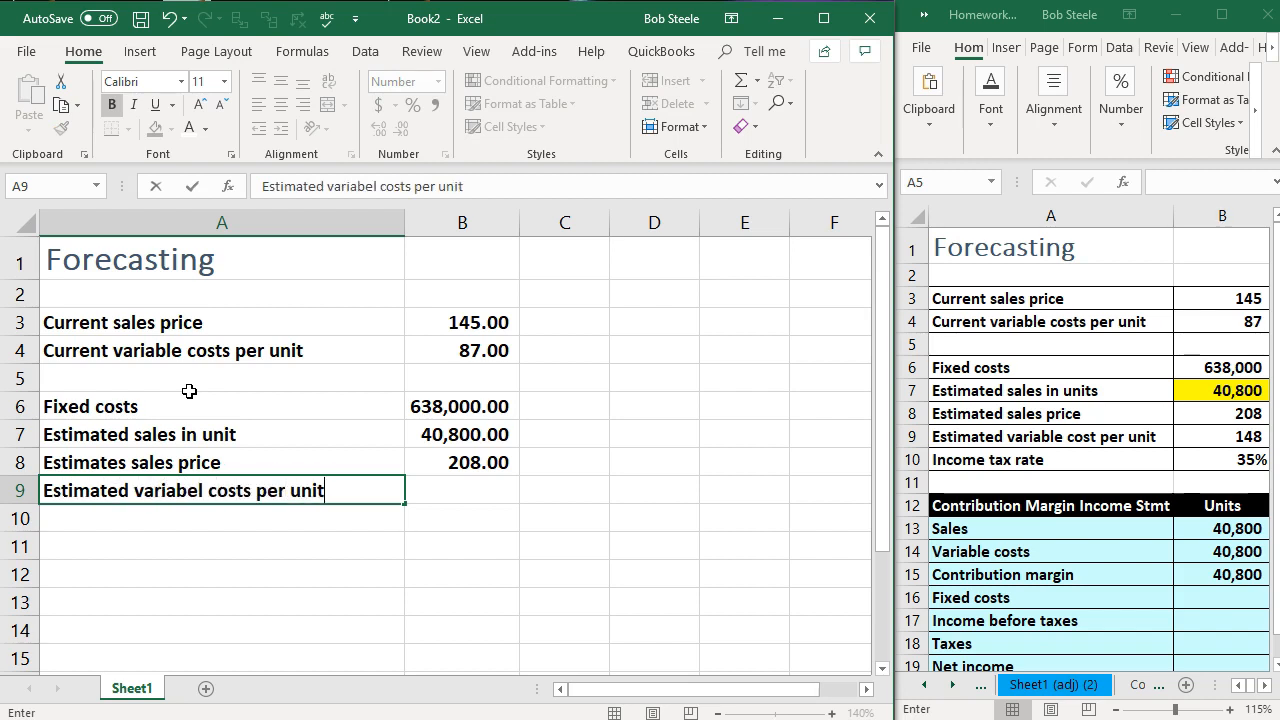
key("Tab")
type("148")
key("Return")
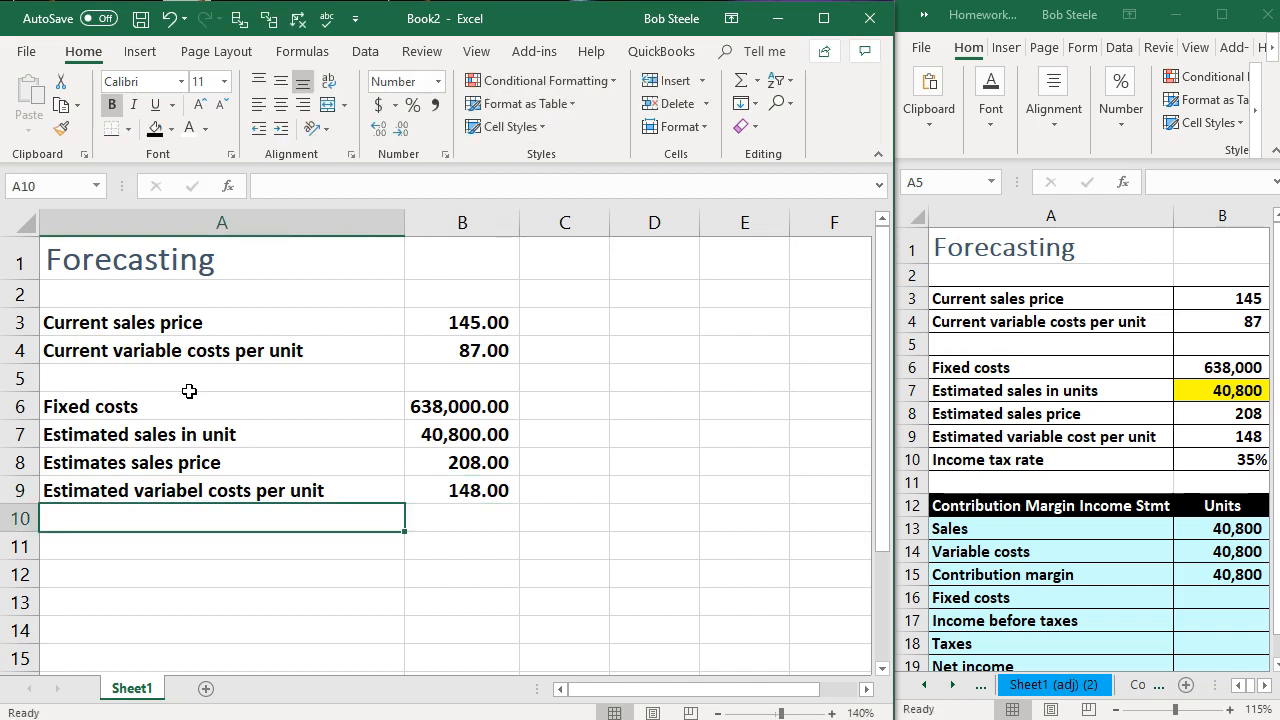
Step: Enter the label "Incoem tax rate" in A10 and .35 as the rate in B10
type("Incoem ")
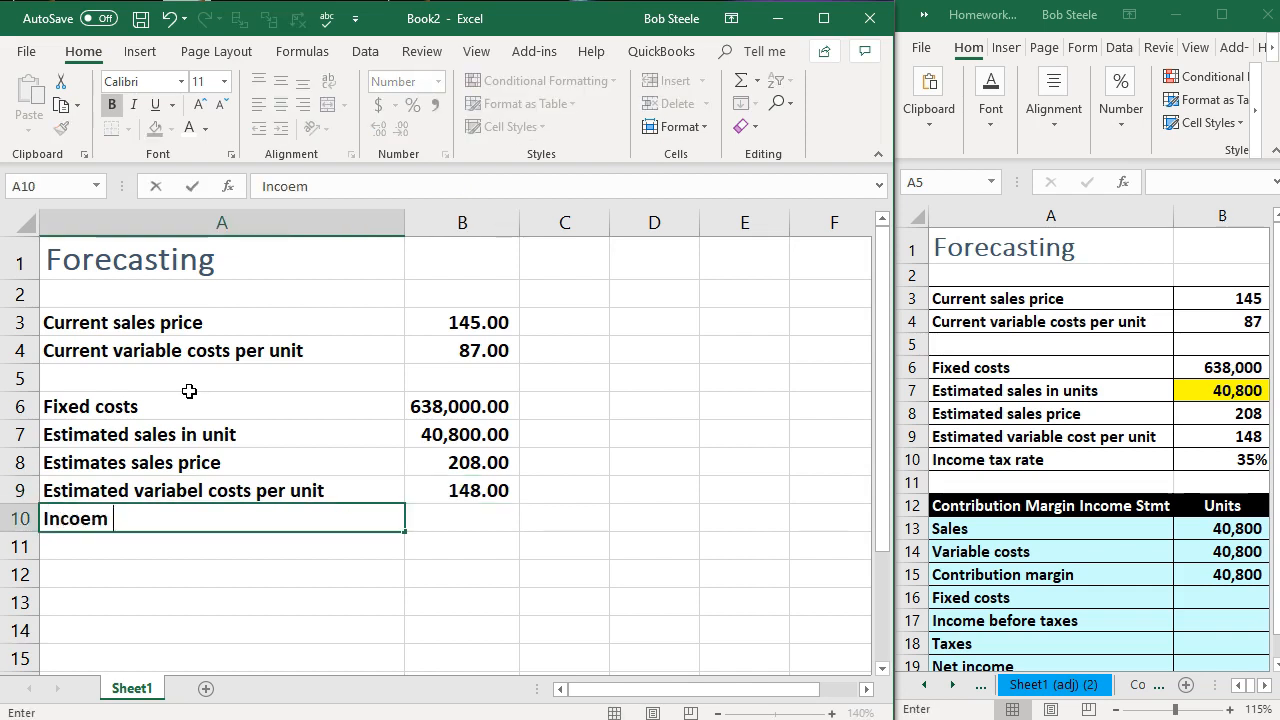
type("tax rate")
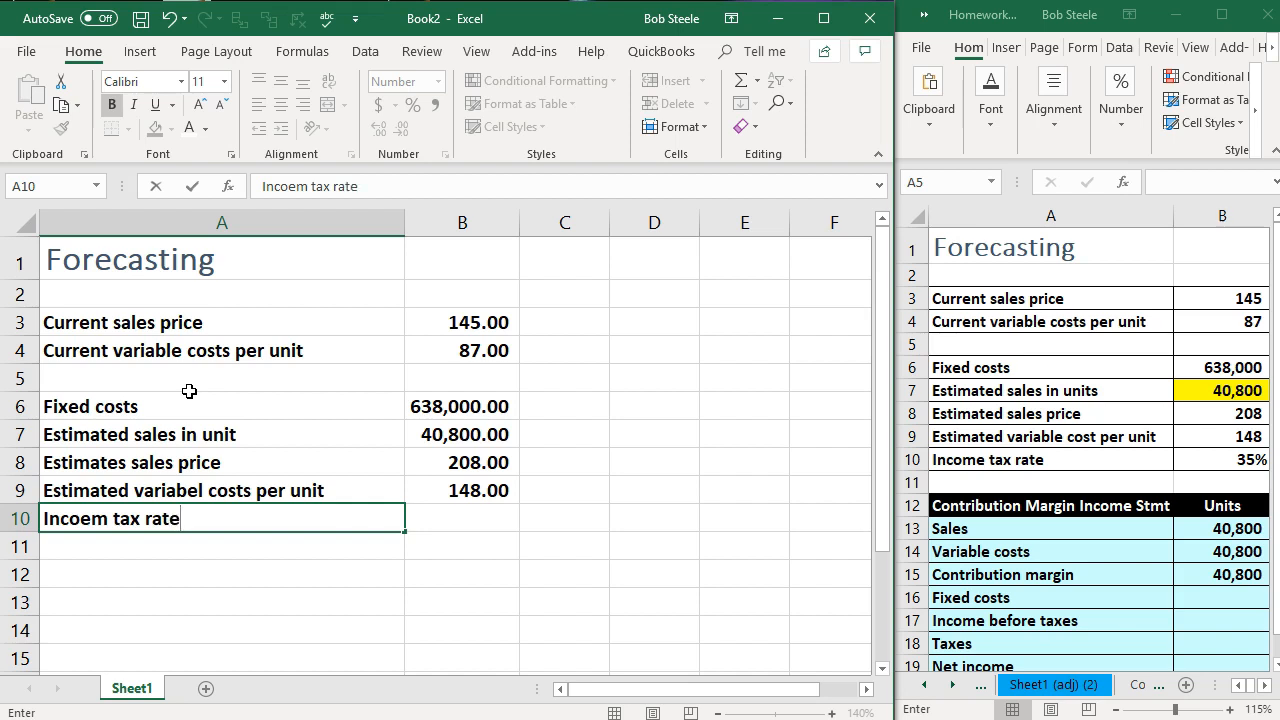
key("Tab")
type(".35")
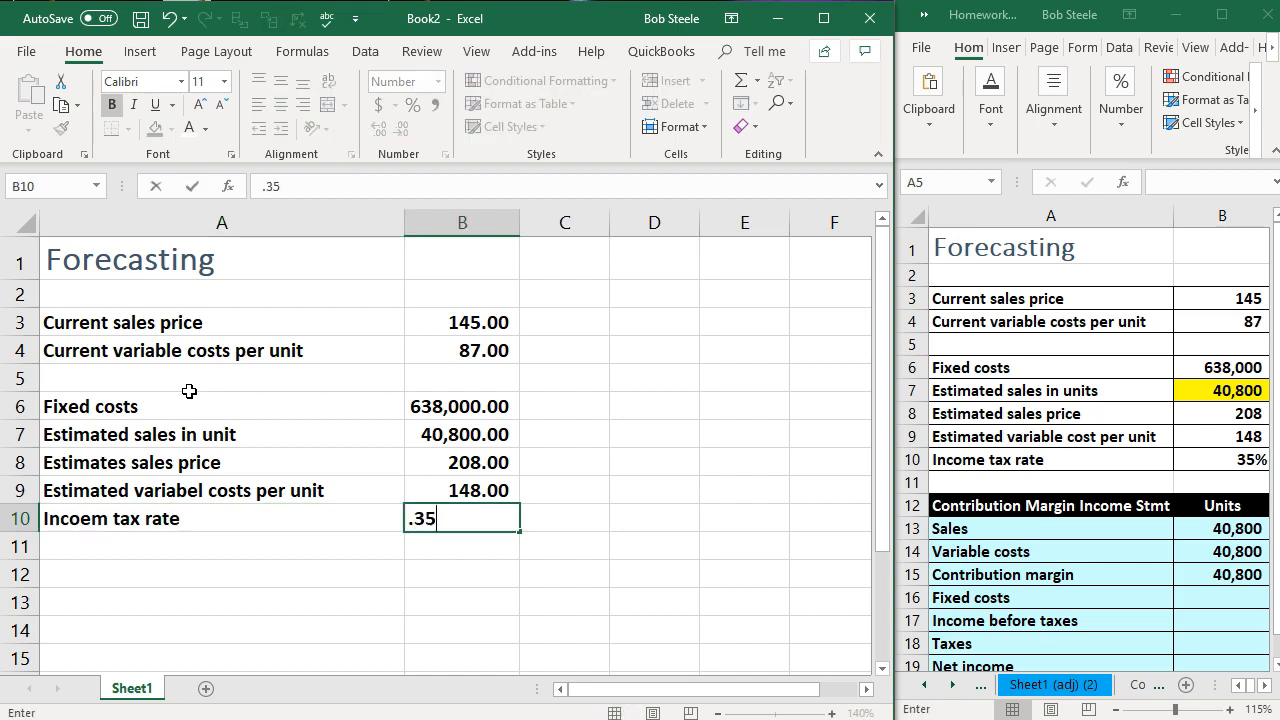
key("Return")
key("Up")
key("Right")
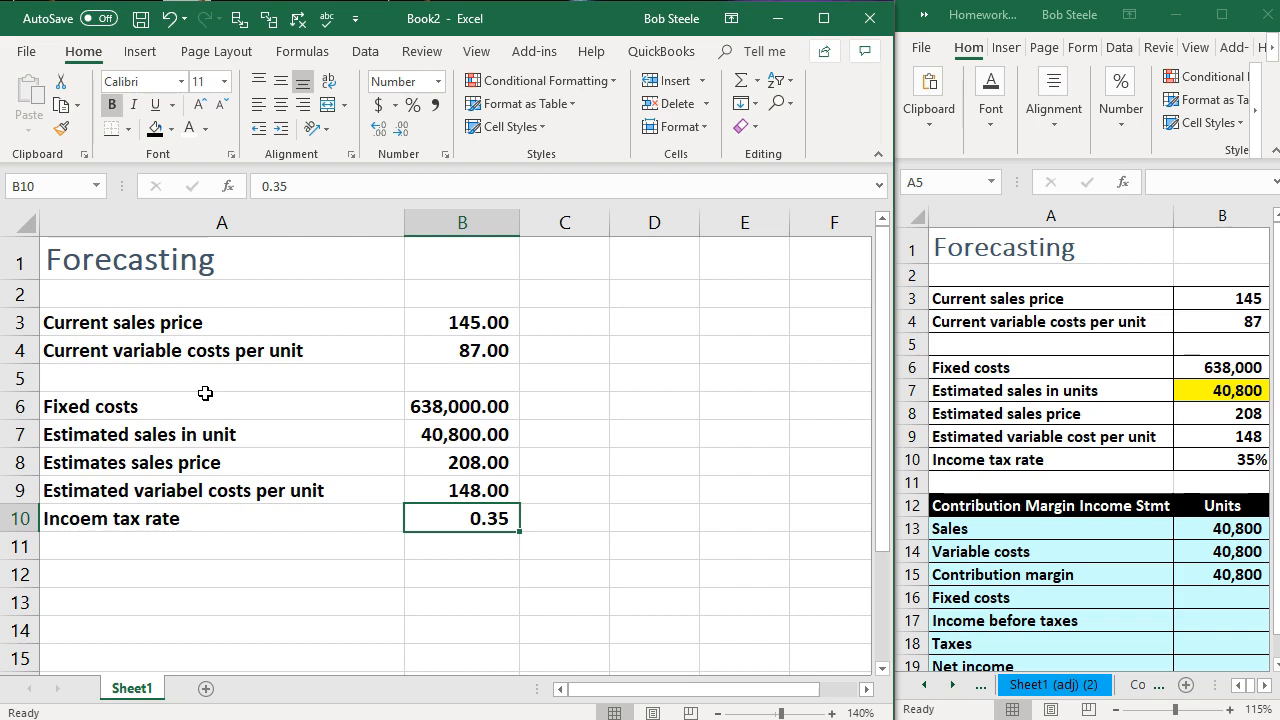
Step: Format the current sales price in B3 as Currency with the $ symbol and two decimal places
left_click(452, 322)
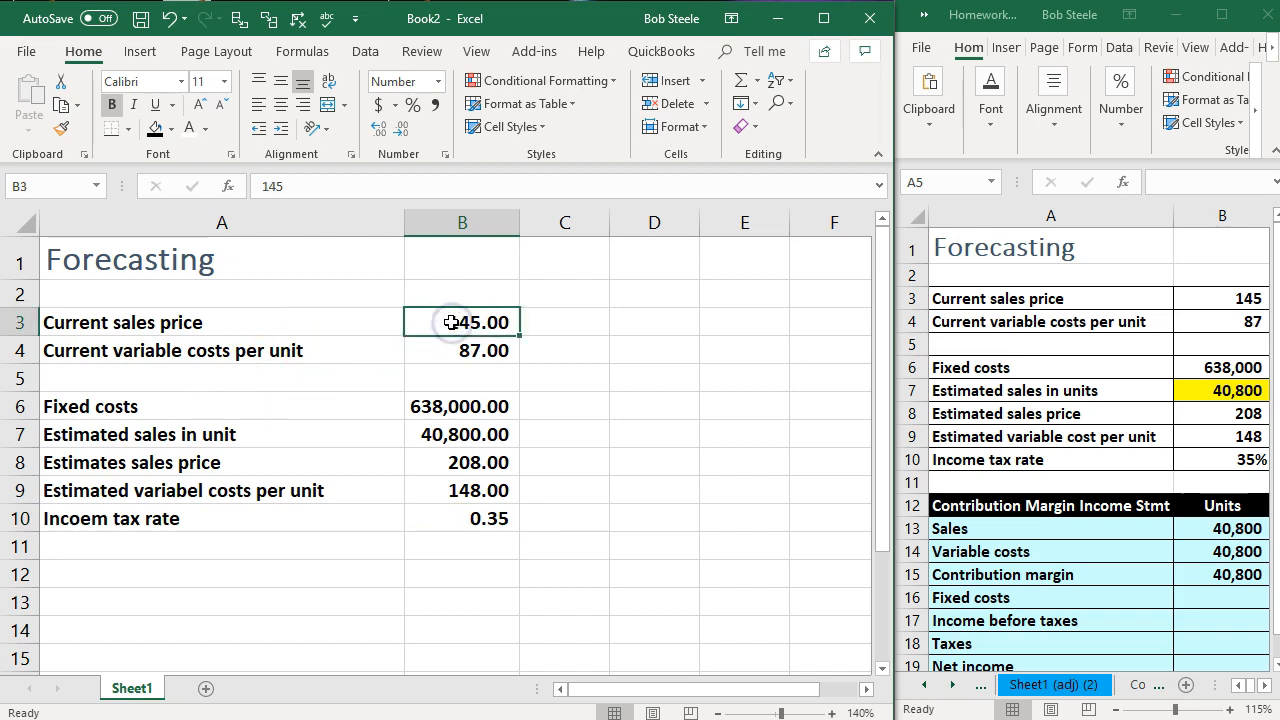
left_click_drag(452, 322, 435, 522)
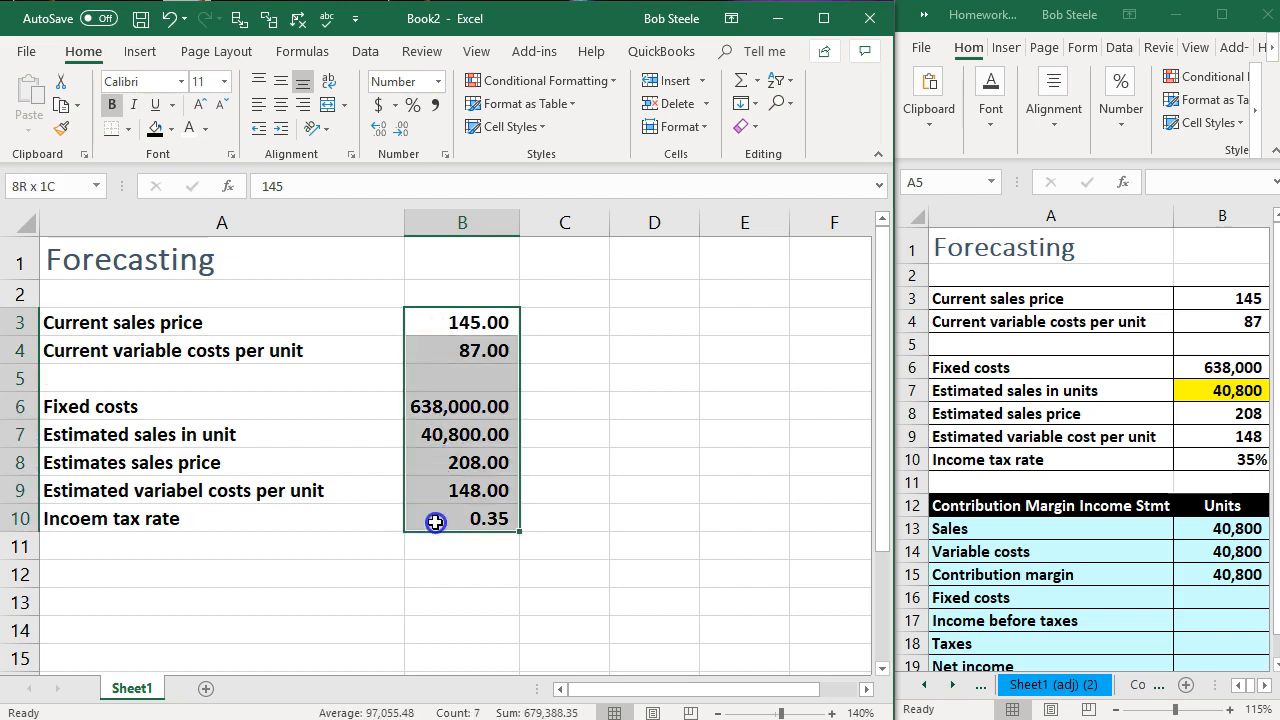
left_click(466, 323)
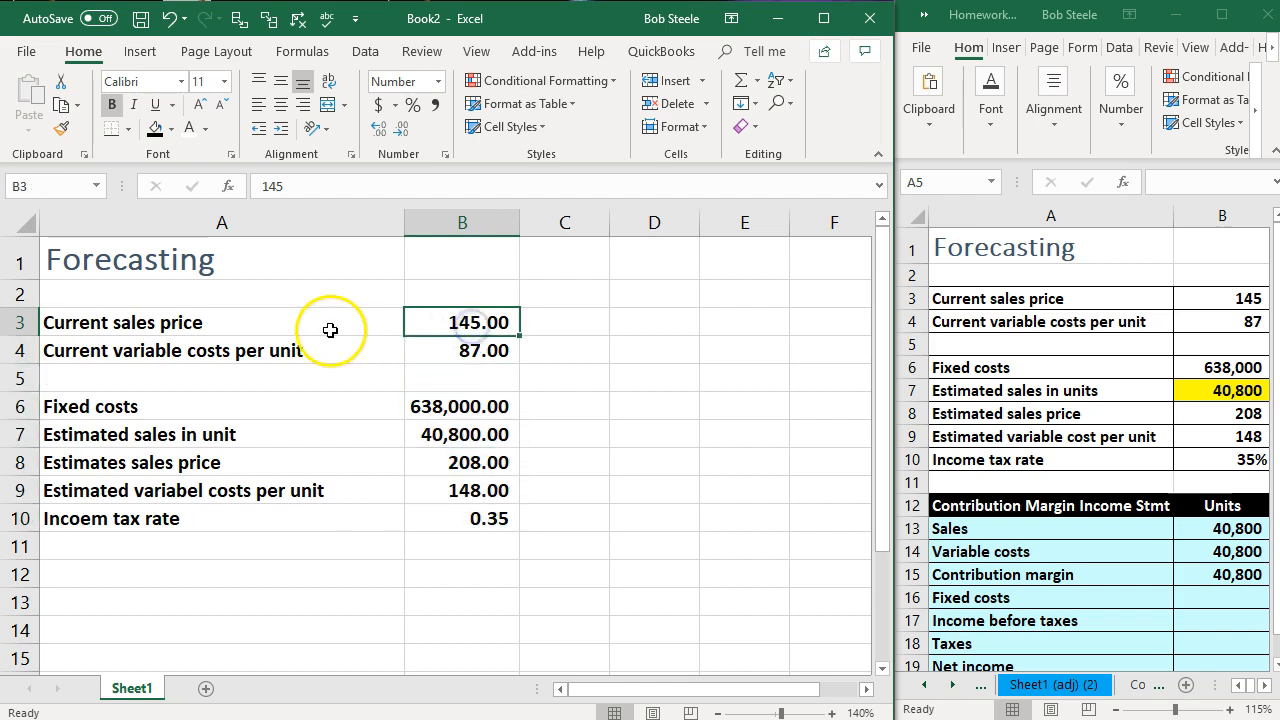
right_click(454, 321)
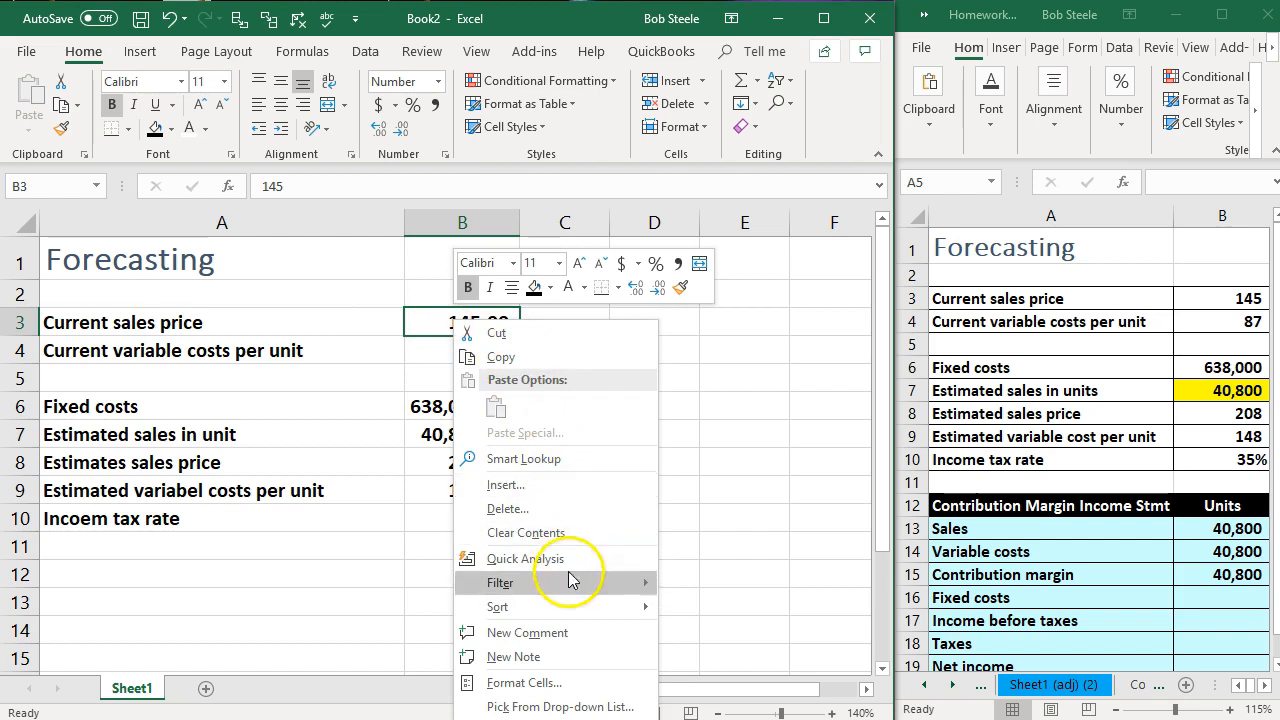
left_click(550, 682)
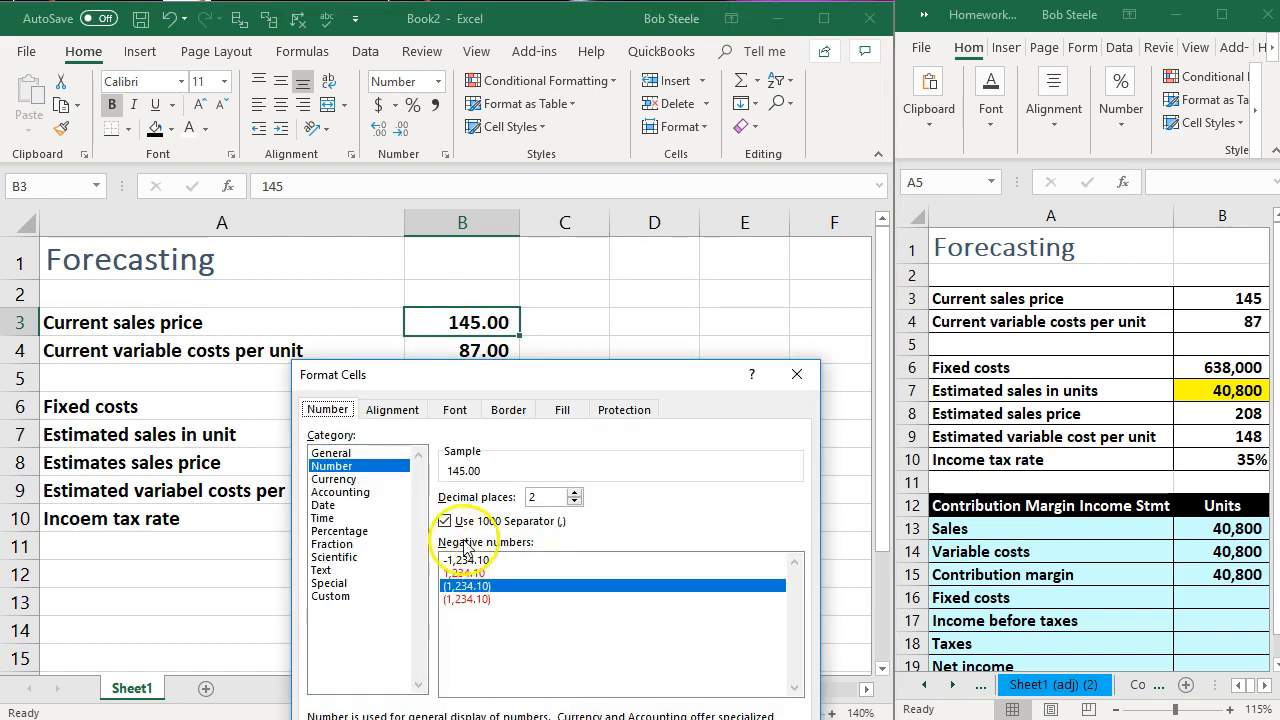
left_click(340, 479)
left_click_drag(609, 383, 887, 211)
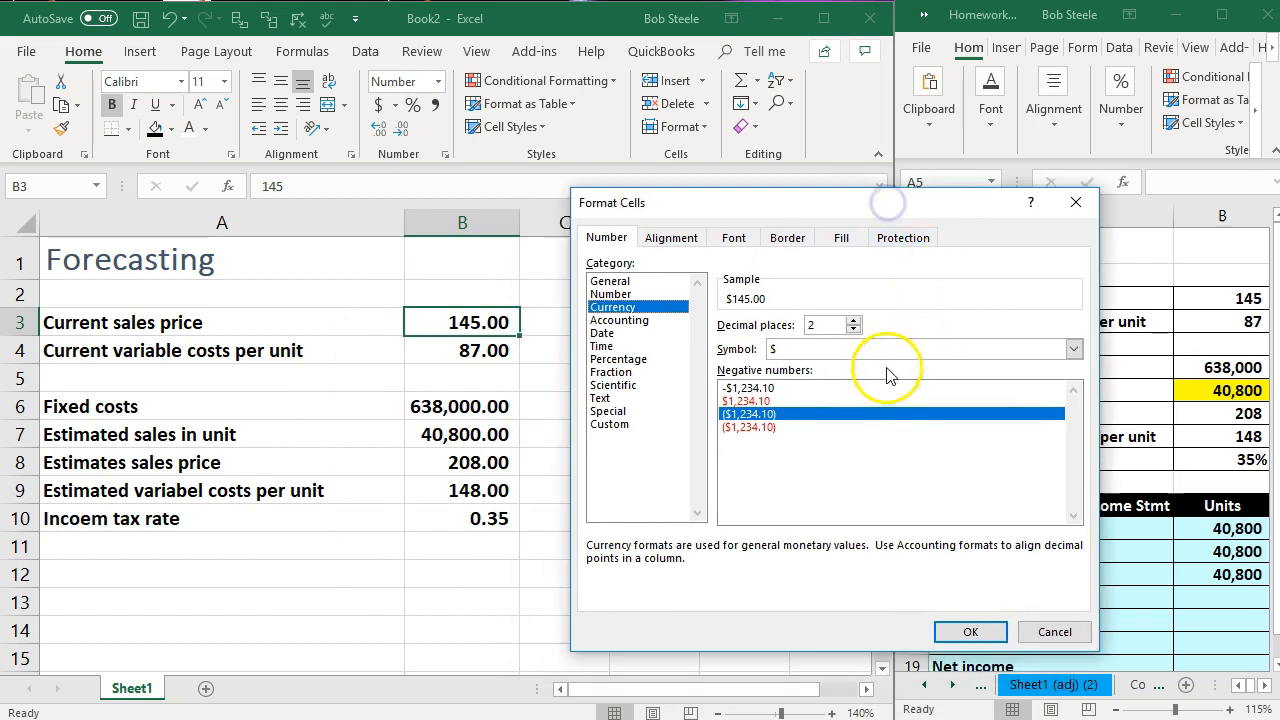
left_click(970, 631)
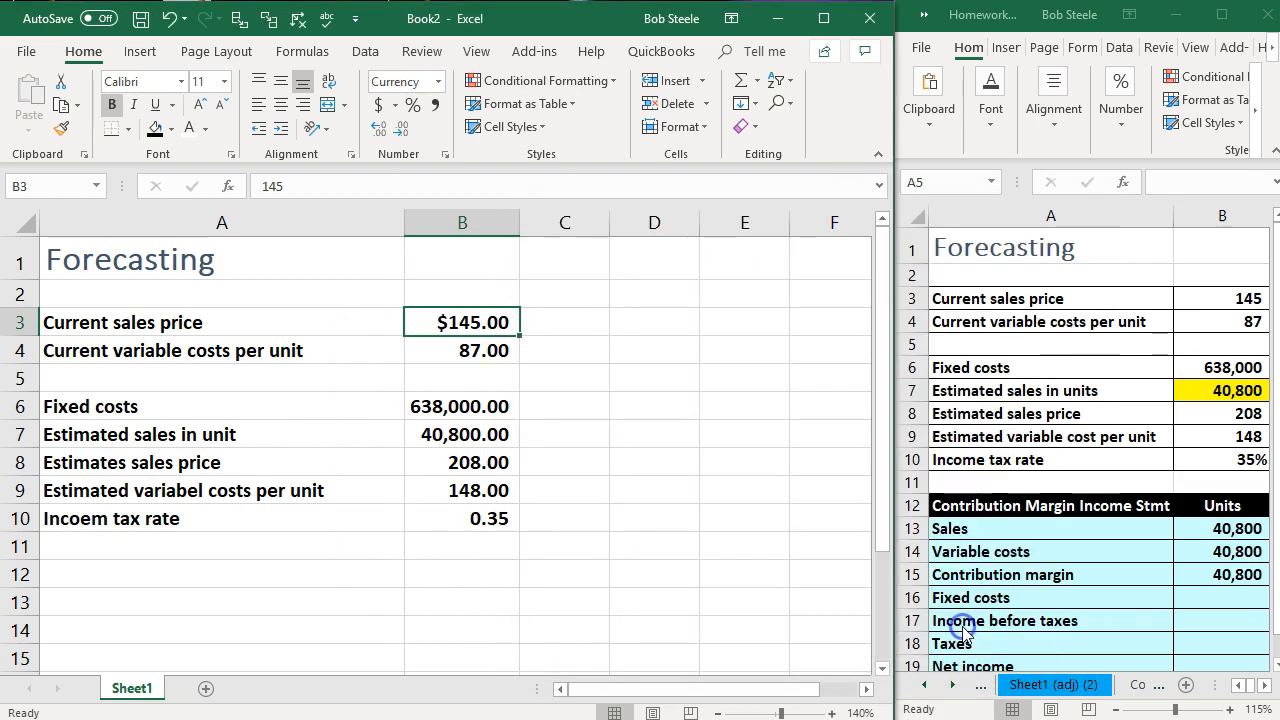
Step: Format the fixed costs amount in B6 as Currency
left_click(462, 356)
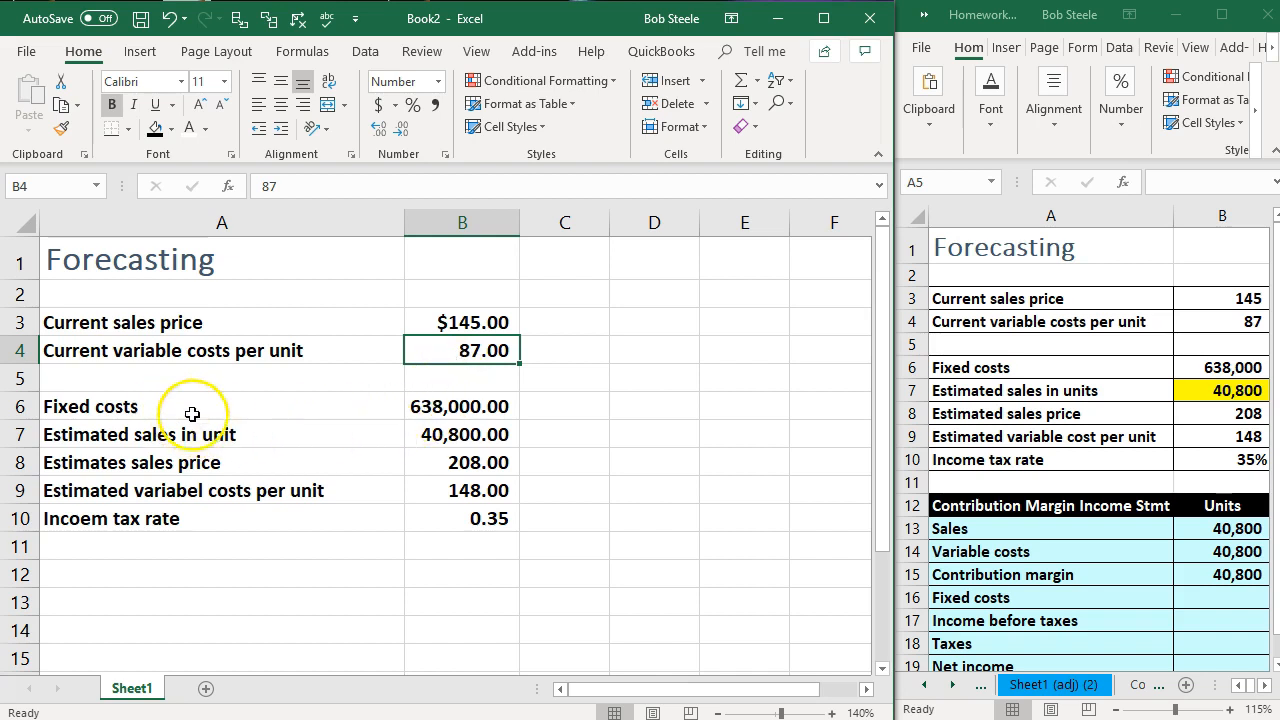
left_click(470, 406)
mouse_move(470, 406)
left_mouse_down()
mouse_move(474, 423)
mouse_move(476, 410)
left_mouse_up()
right_click(476, 410)
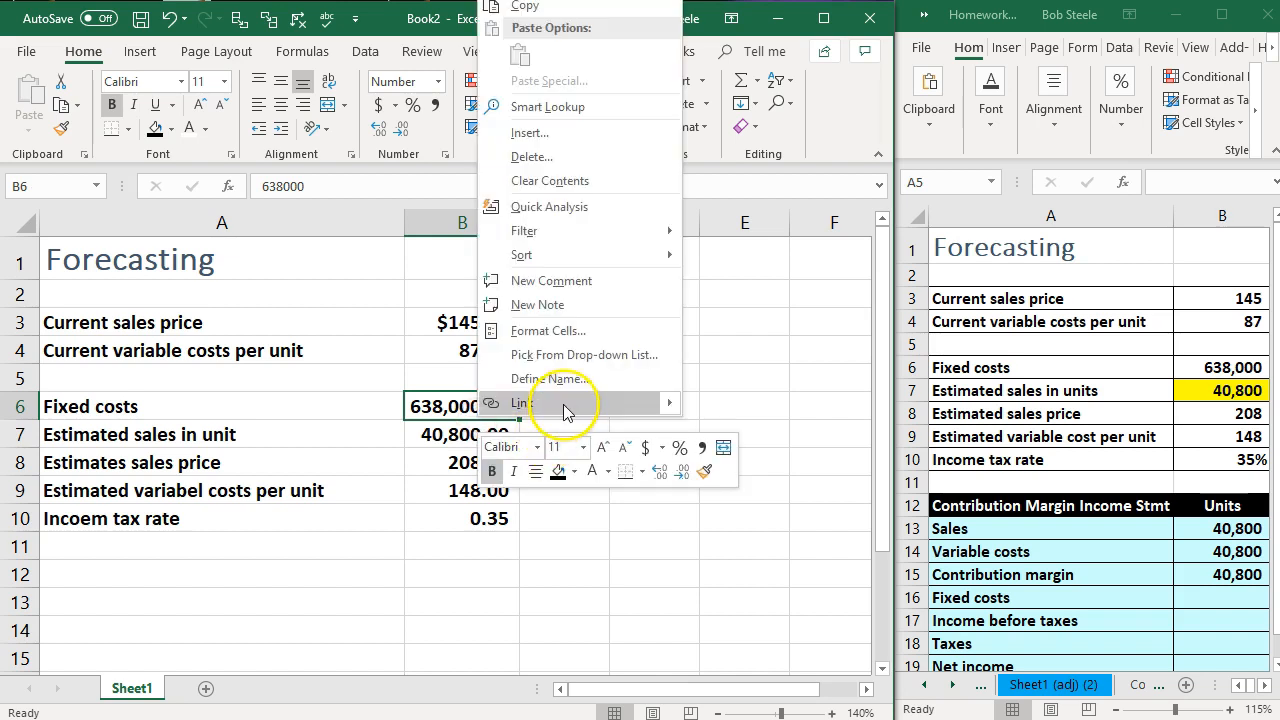
left_click(556, 331)
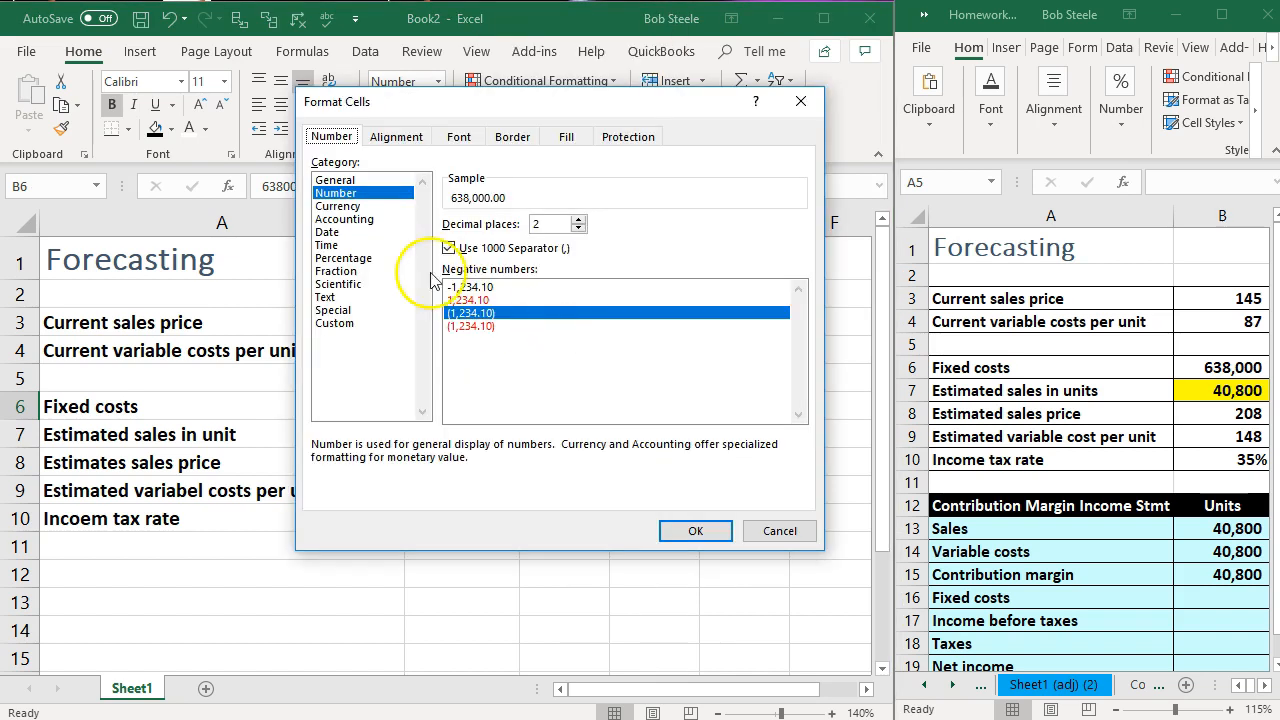
left_click(357, 207)
left_click(700, 530)
Step: Widen column B slightly to fit the fixed costs amount
left_click(495, 512)
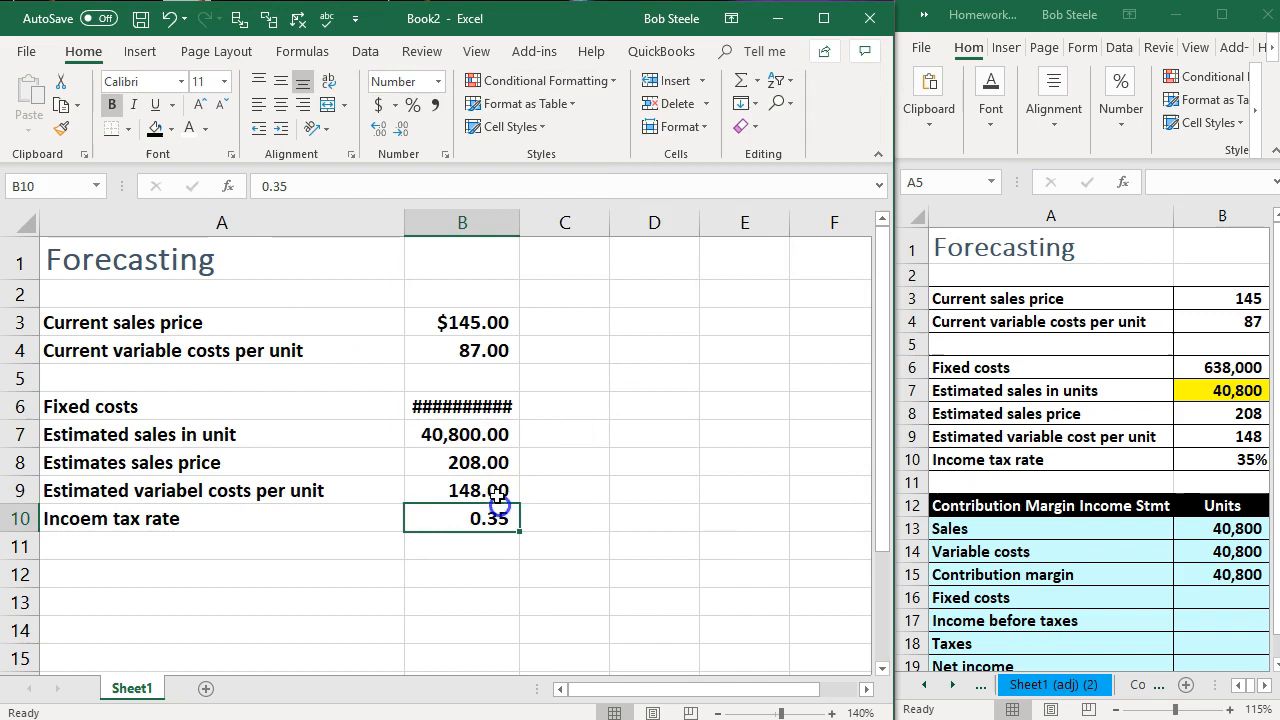
left_click(458, 432)
left_click_drag(521, 223, 532, 224)
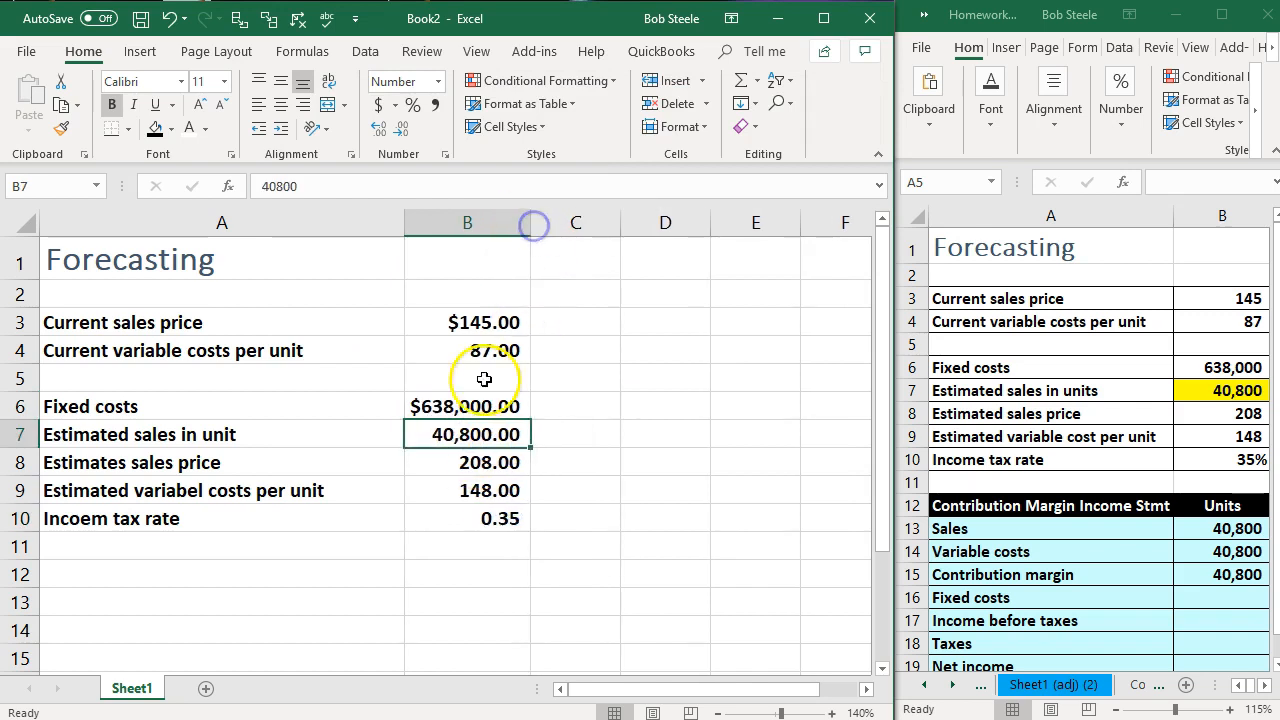
Step: Format the estimated sales price in B8 as Currency
left_click(460, 460)
right_click(460, 462)
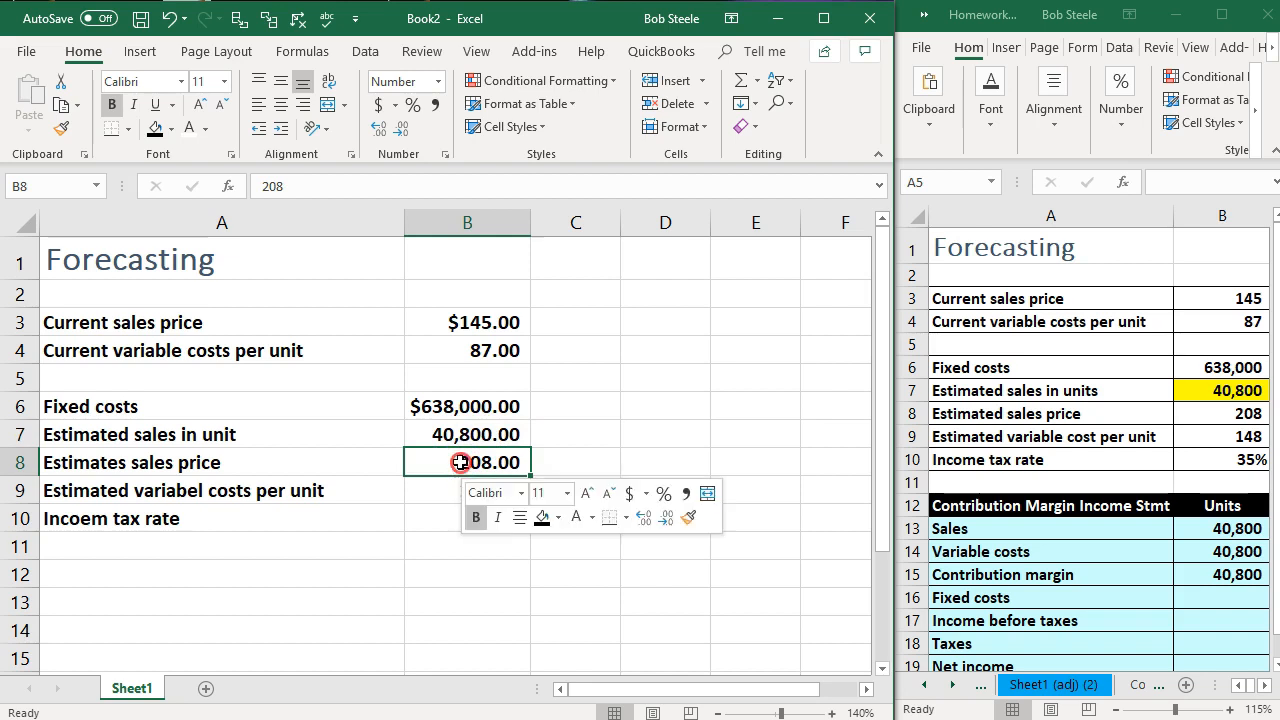
left_click(550, 377)
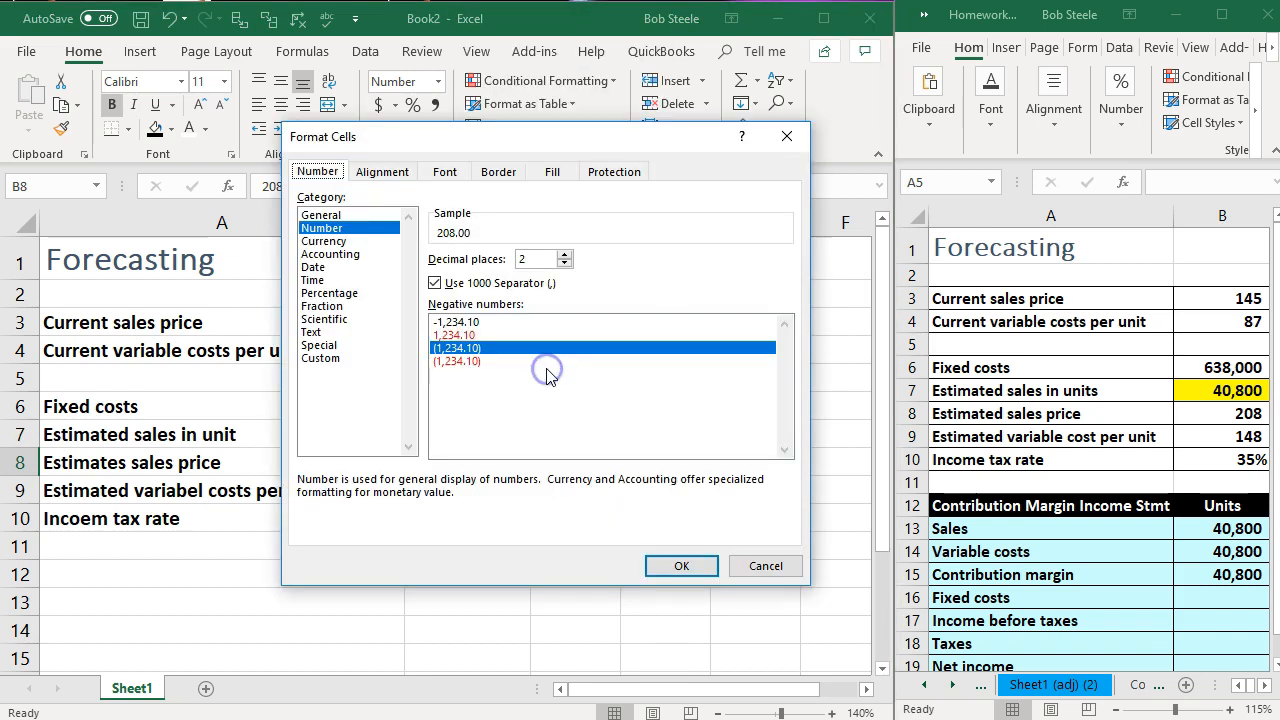
left_click(323, 241)
left_click(682, 566)
left_click(460, 490)
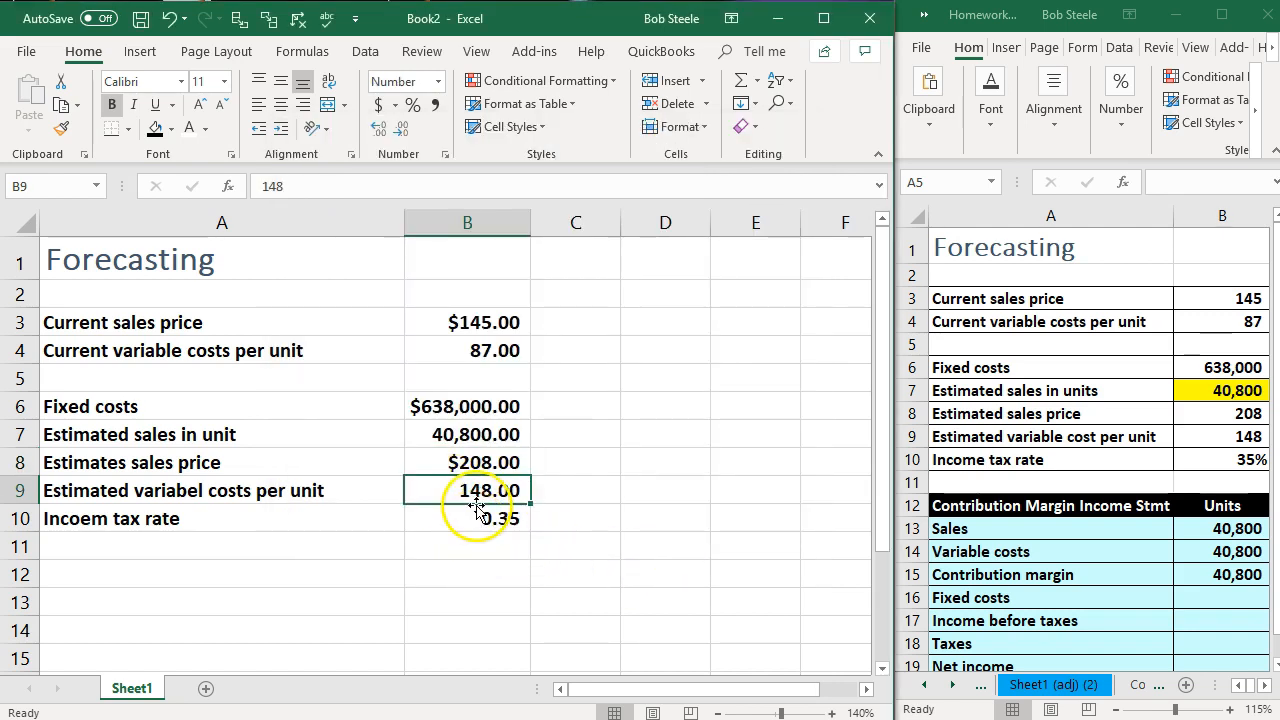
Step: Format the estimated variable costs per unit in B9 as Currency
left_click(470, 489)
right_click(470, 489)
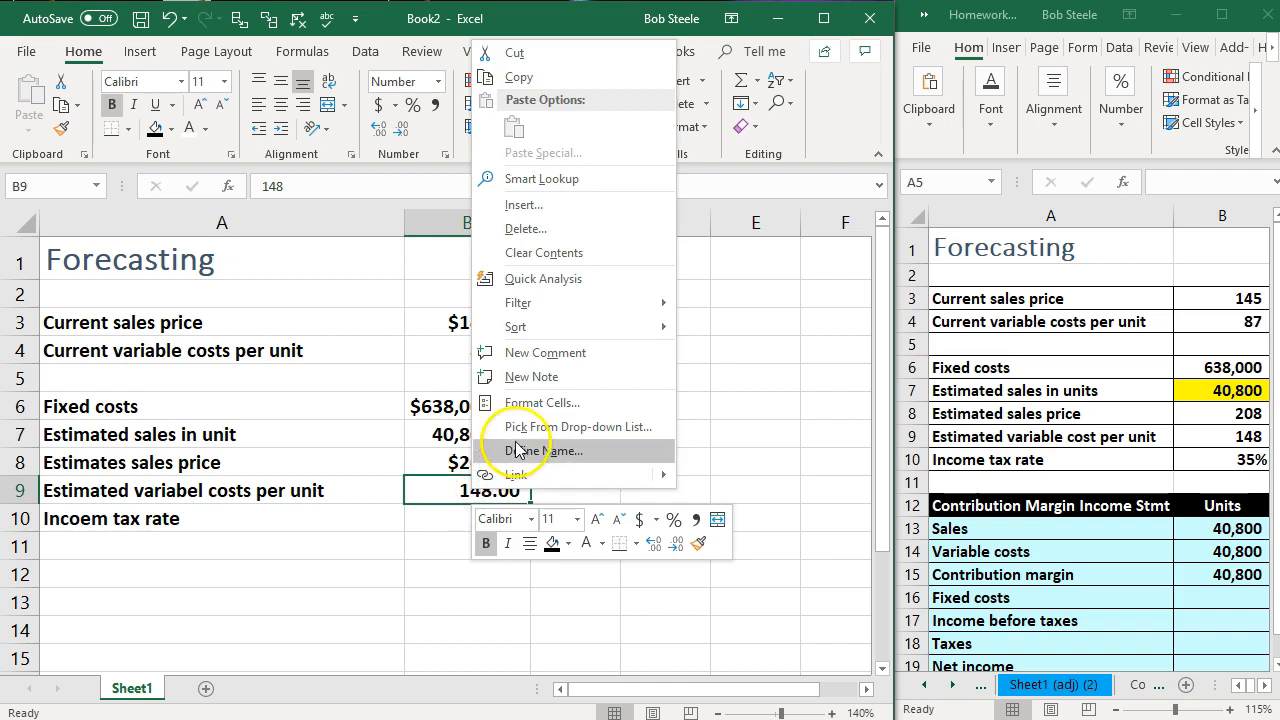
left_click(535, 402)
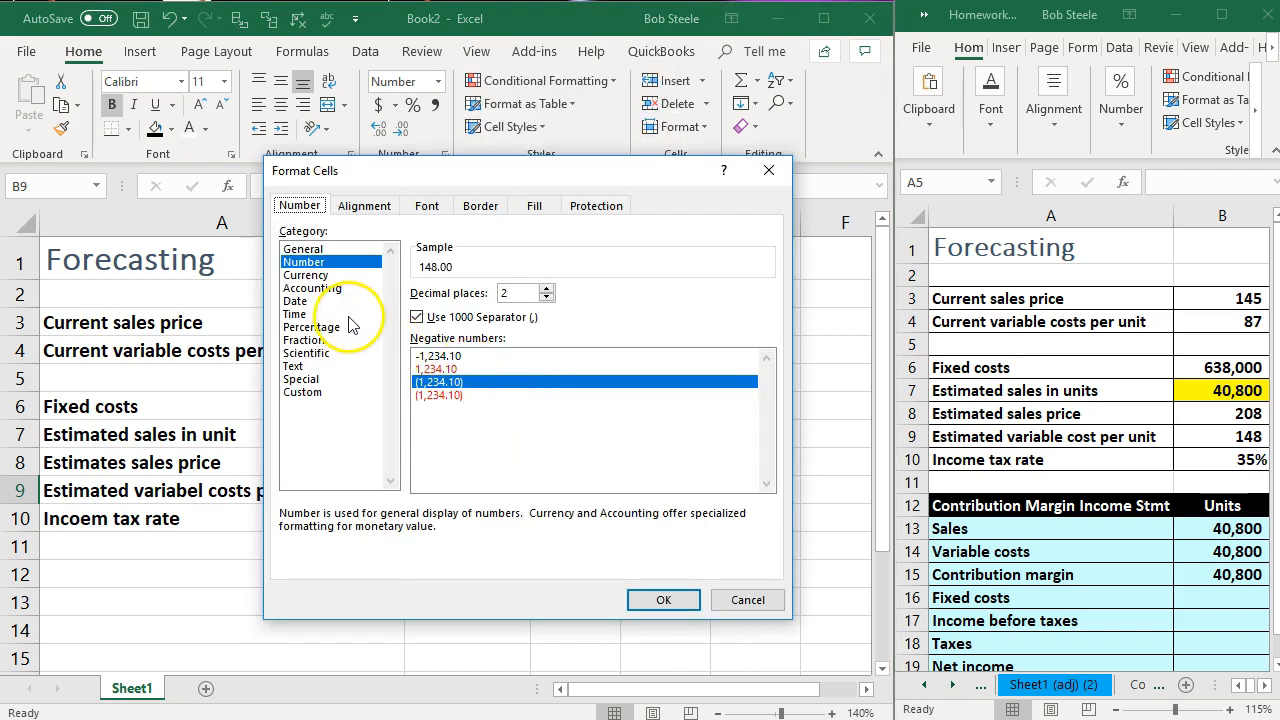
left_click(306, 275)
left_click(663, 600)
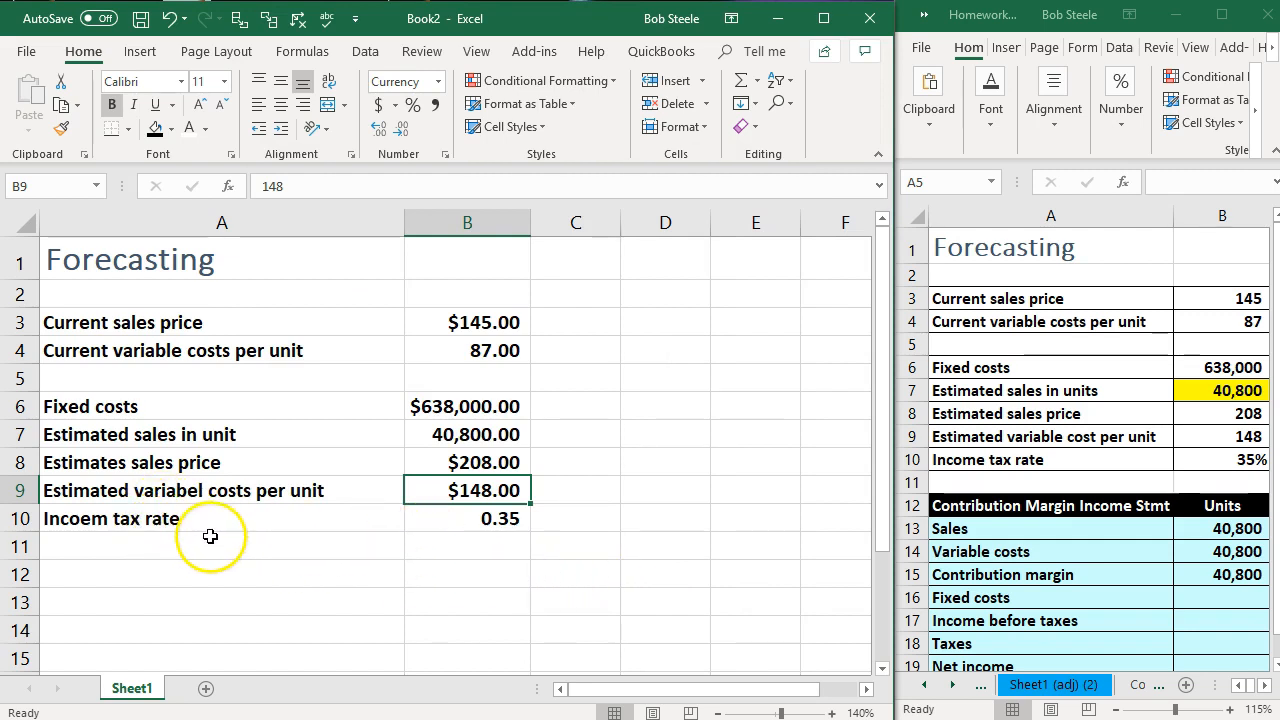
Step: Correct the label in A10 to "Income tax rate" and format the rate in B10 as a percentage
double_click(103, 518)
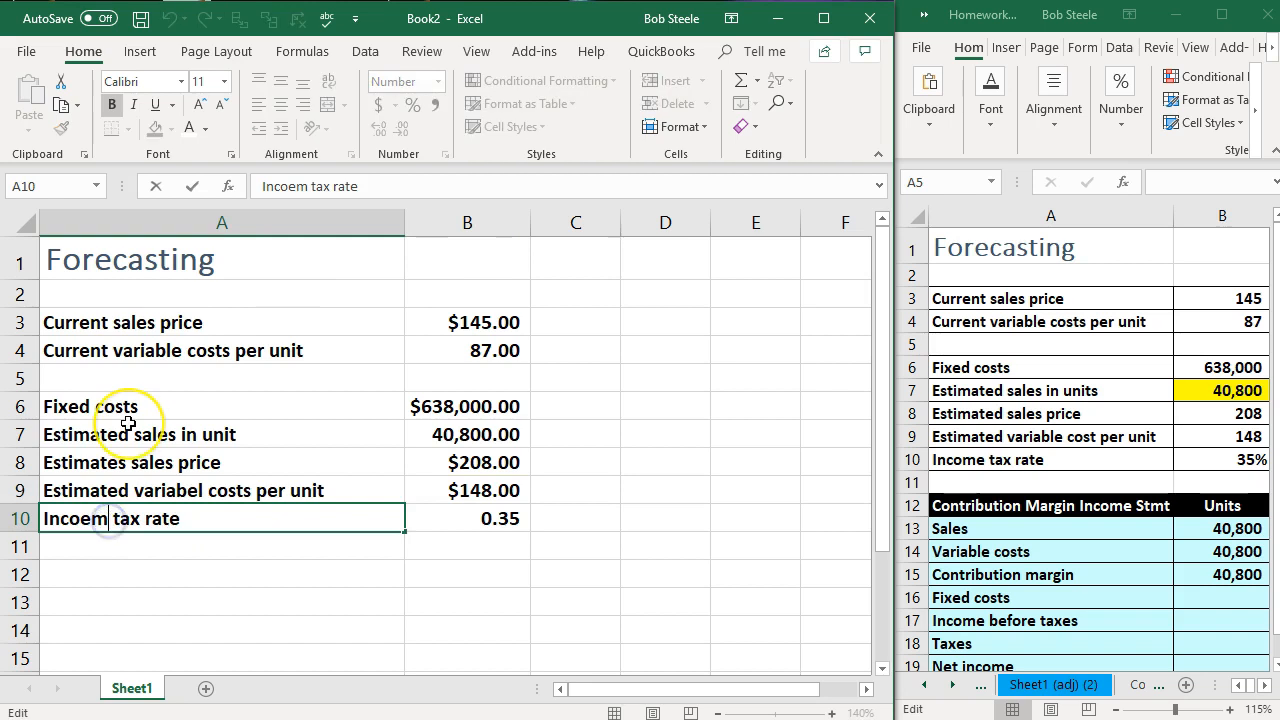
key("BackSpace")
key("BackSpace")
type("me")
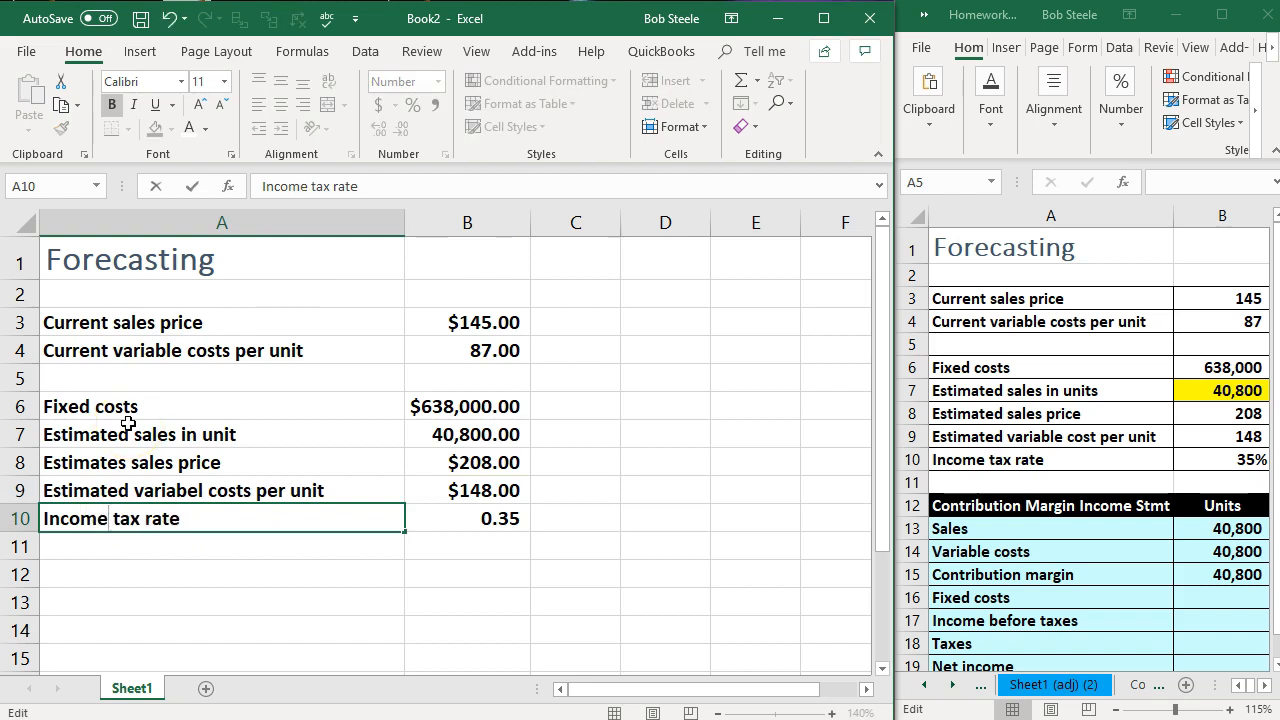
key("Return")
left_click(460, 520)
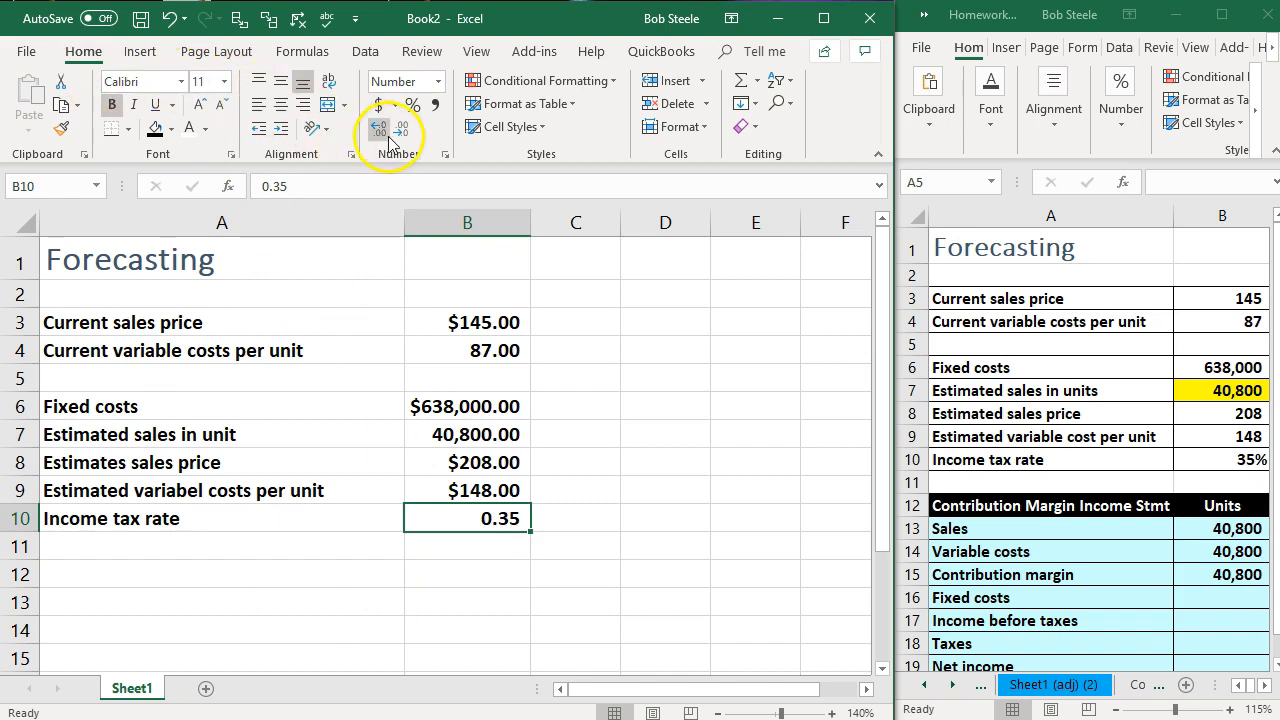
left_click(410, 114)
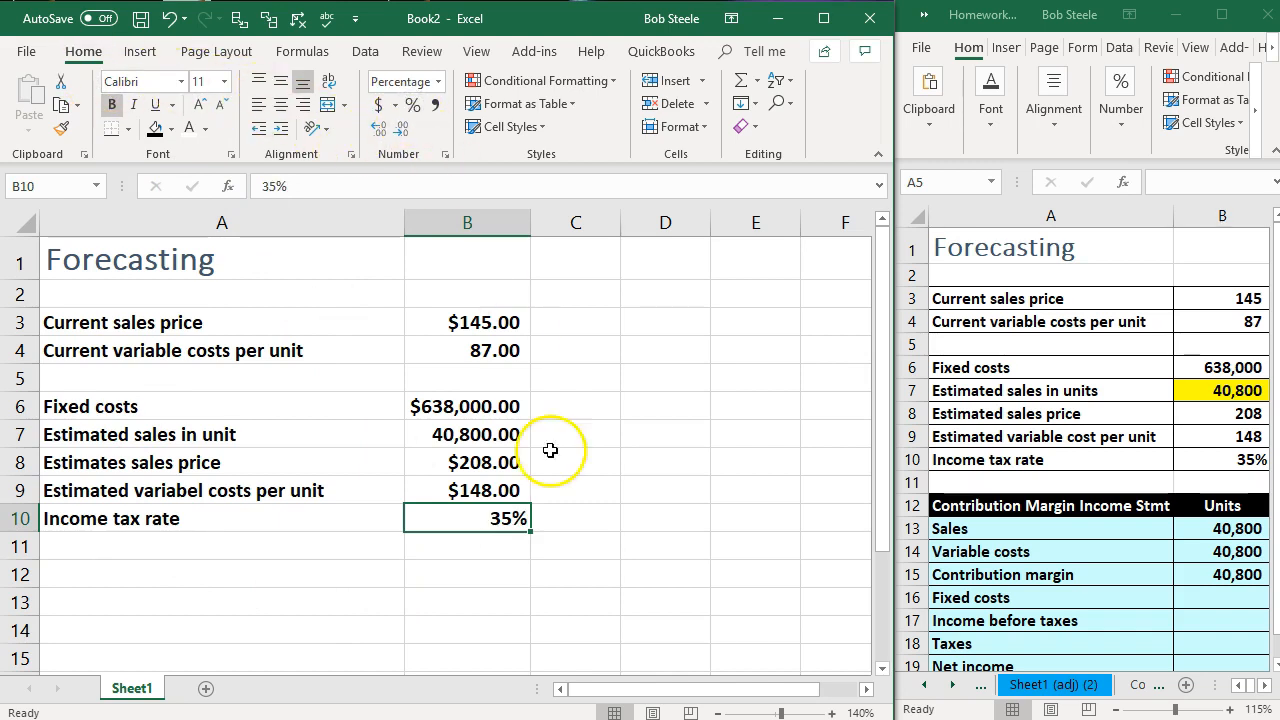
Step: Move the reference workbook aside to widen the new workbook across the screen, and apply All Borders to A3:B10
left_click_drag(200, 325, 460, 515)
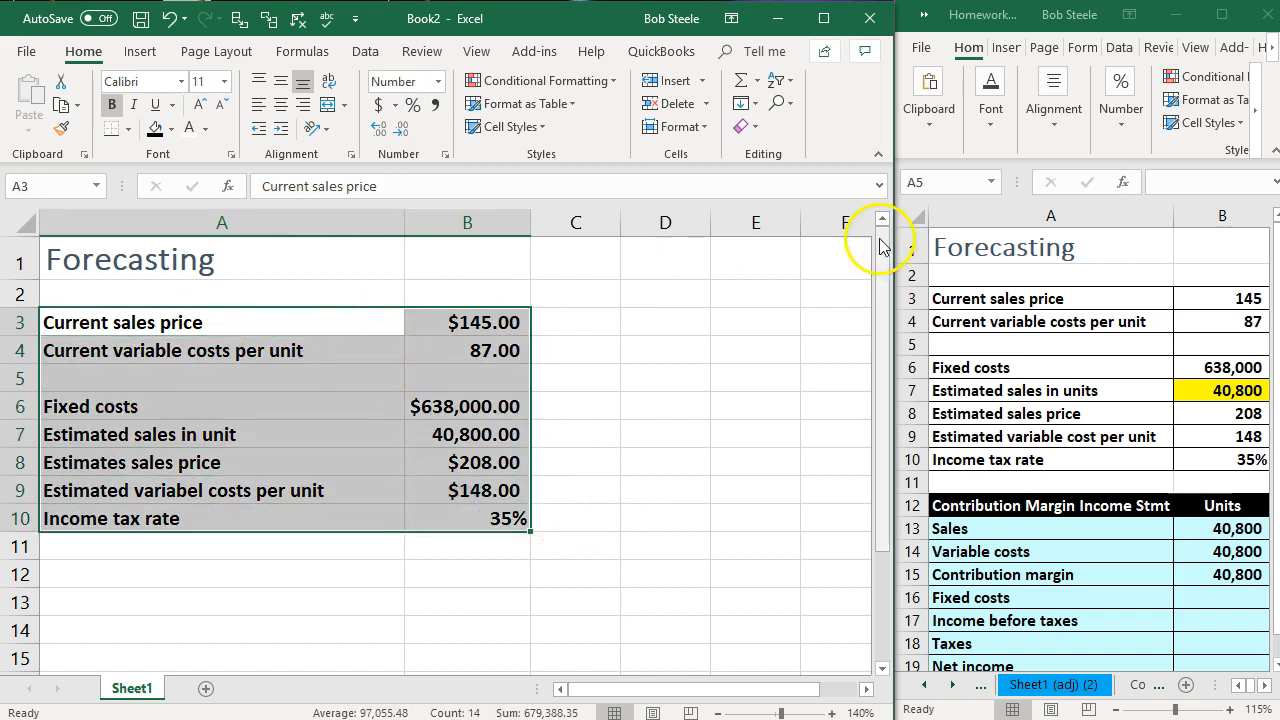
left_click_drag(1040, 14, 1279, 40)
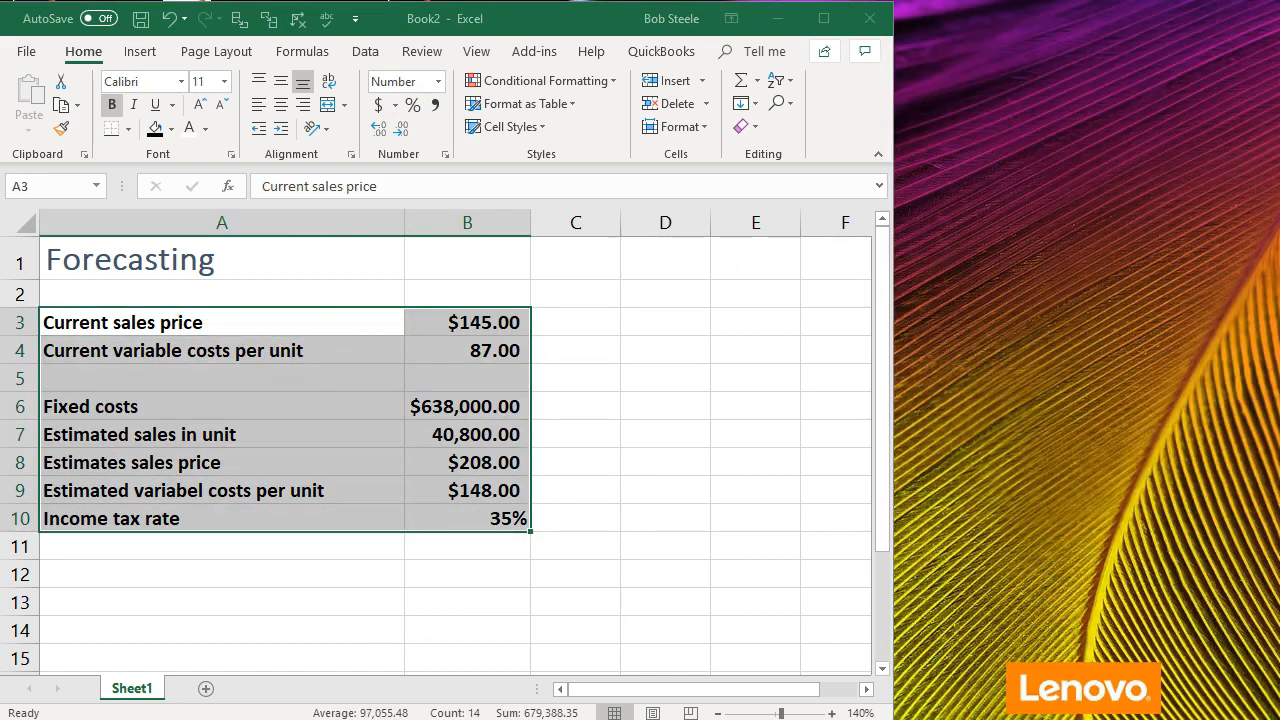
left_click_drag(891, 402, 1274, 398)
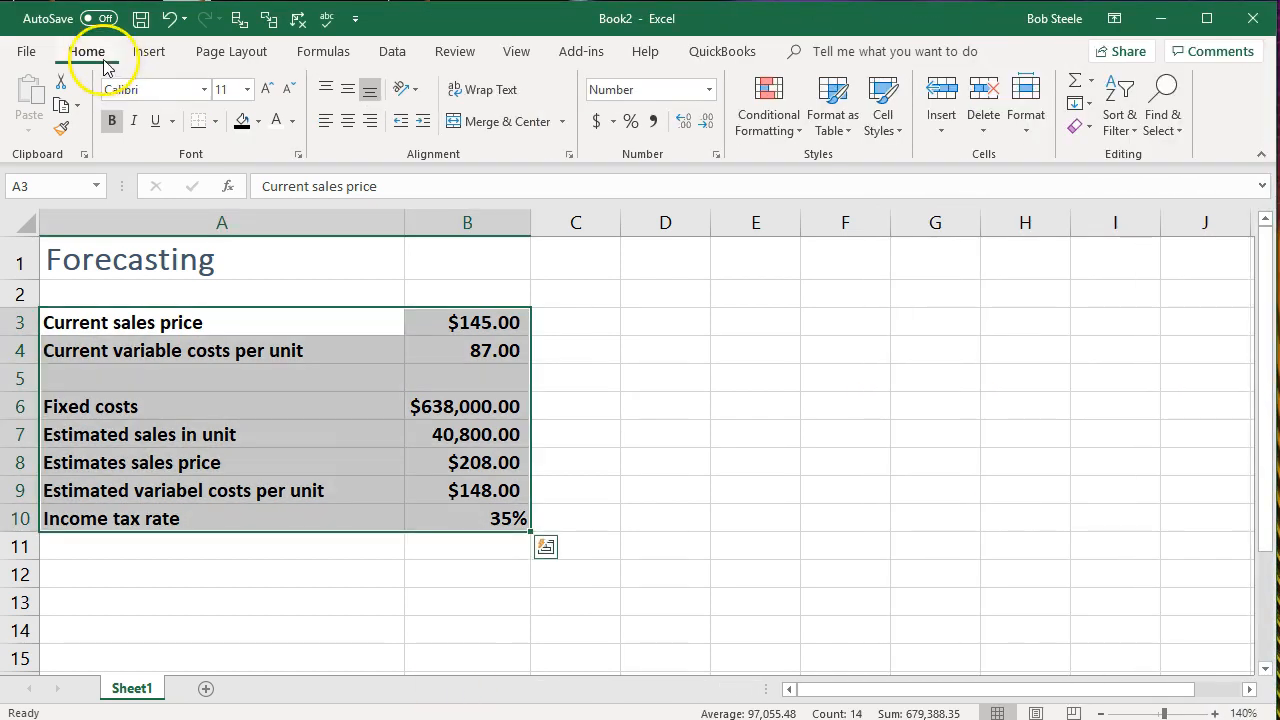
left_click(216, 121)
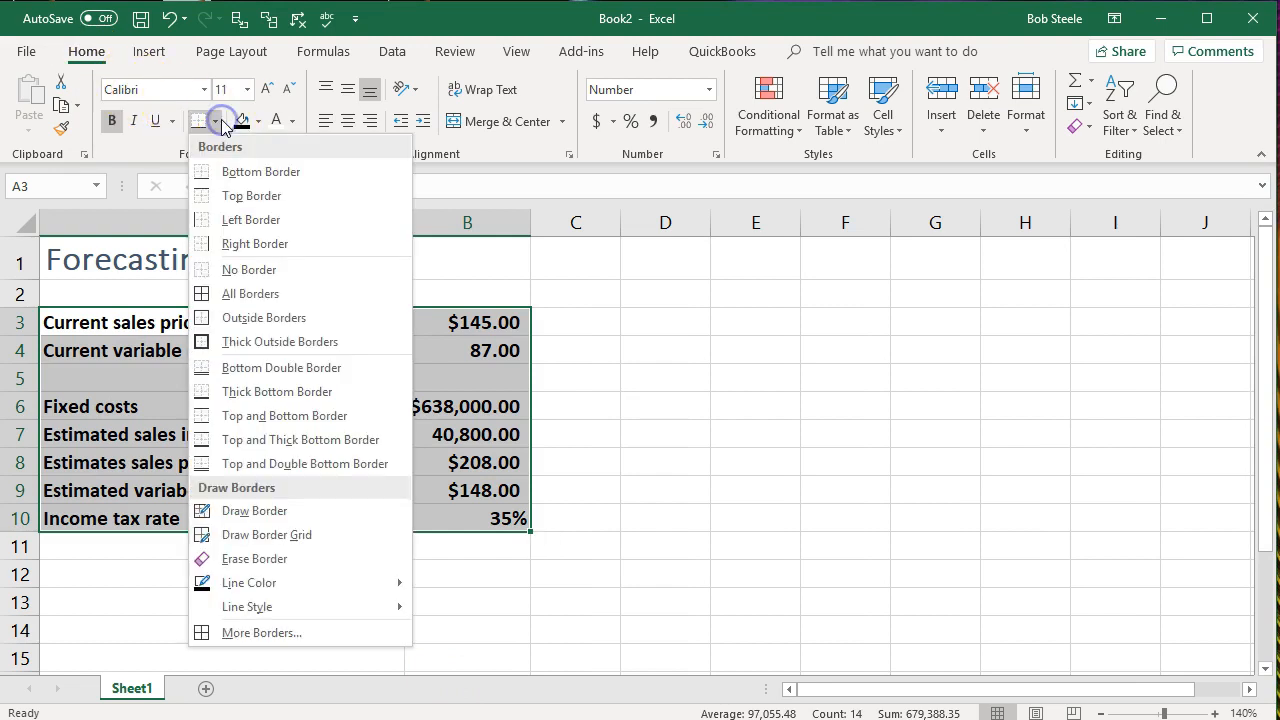
left_click(234, 291)
left_click(278, 413)
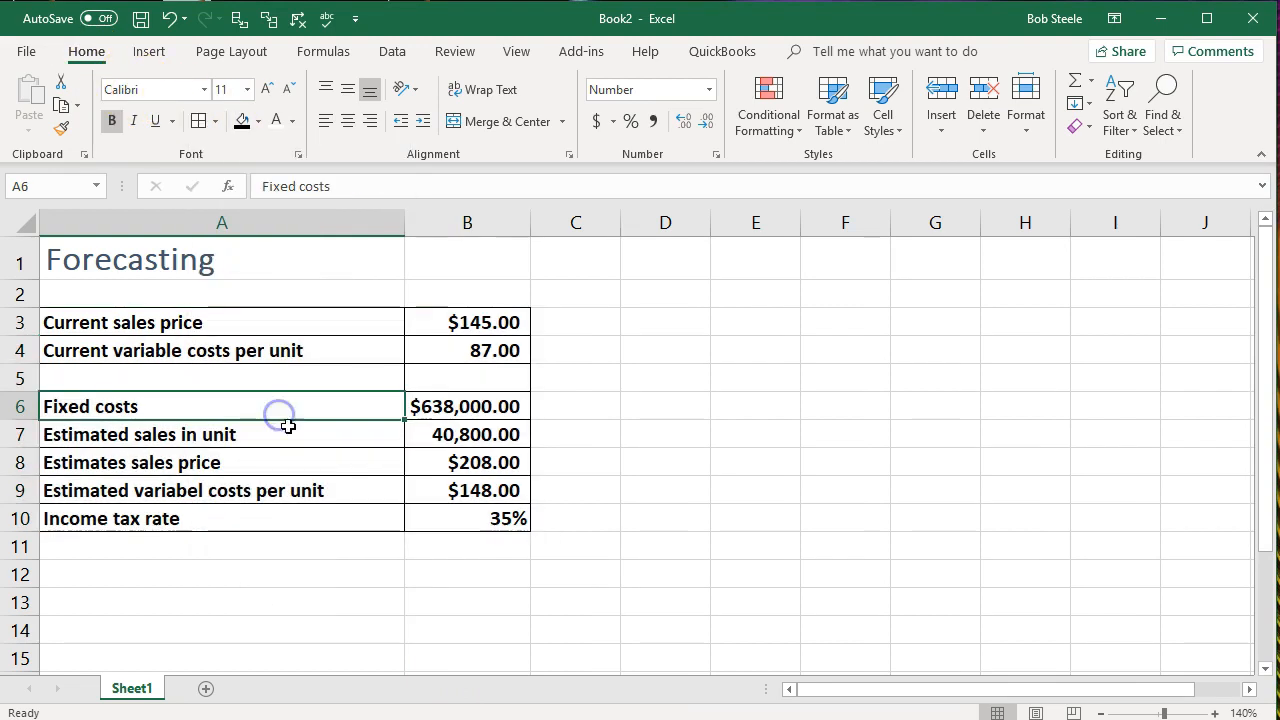
Step: Format the amounts in B3:B9 as plain numbers without a currency symbol or decimal places
left_click_drag(183, 322, 437, 477)
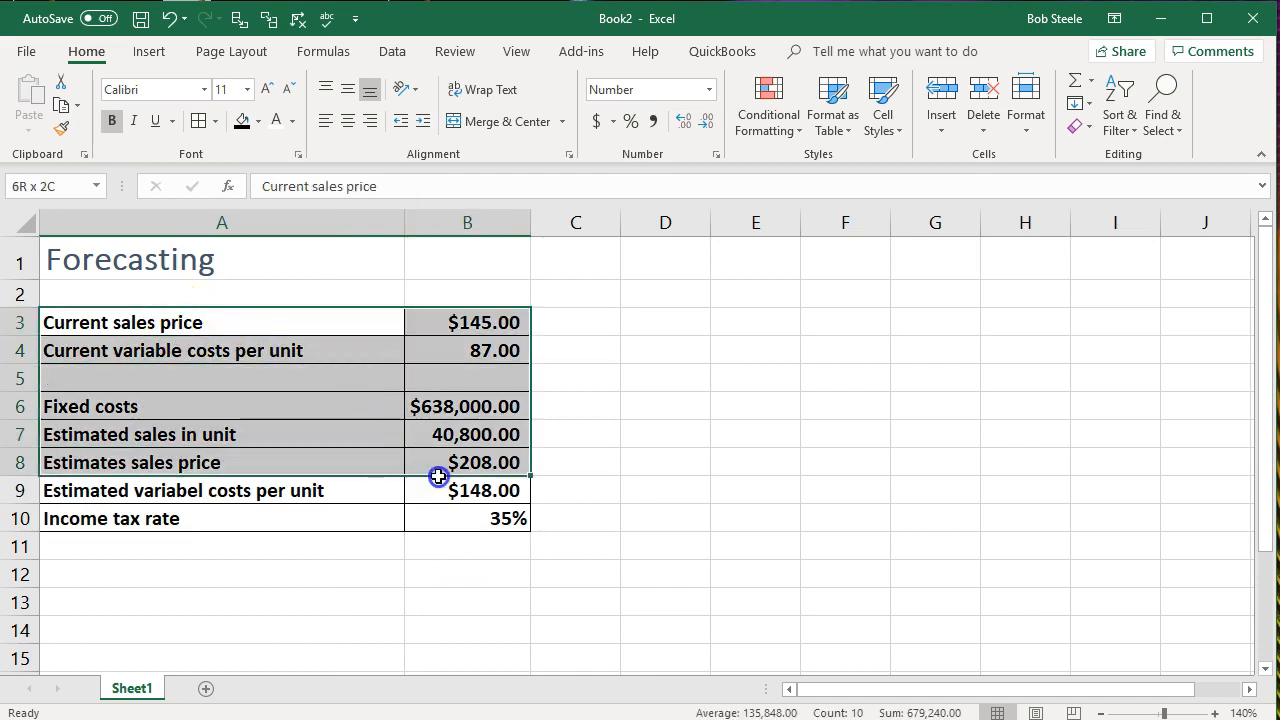
left_click(684, 121)
left_click(706, 121)
left_click(706, 121)
left_click(706, 121)
left_click(707, 355)
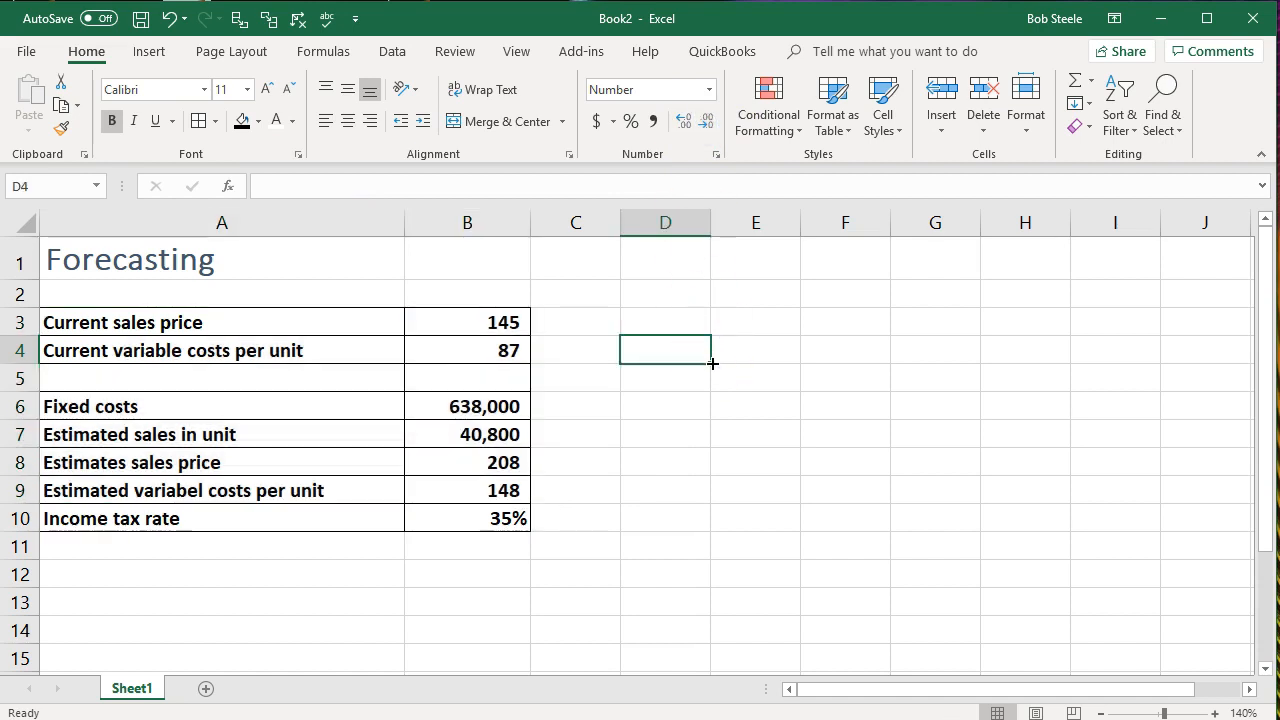
left_click_drag(280, 323, 471, 340)
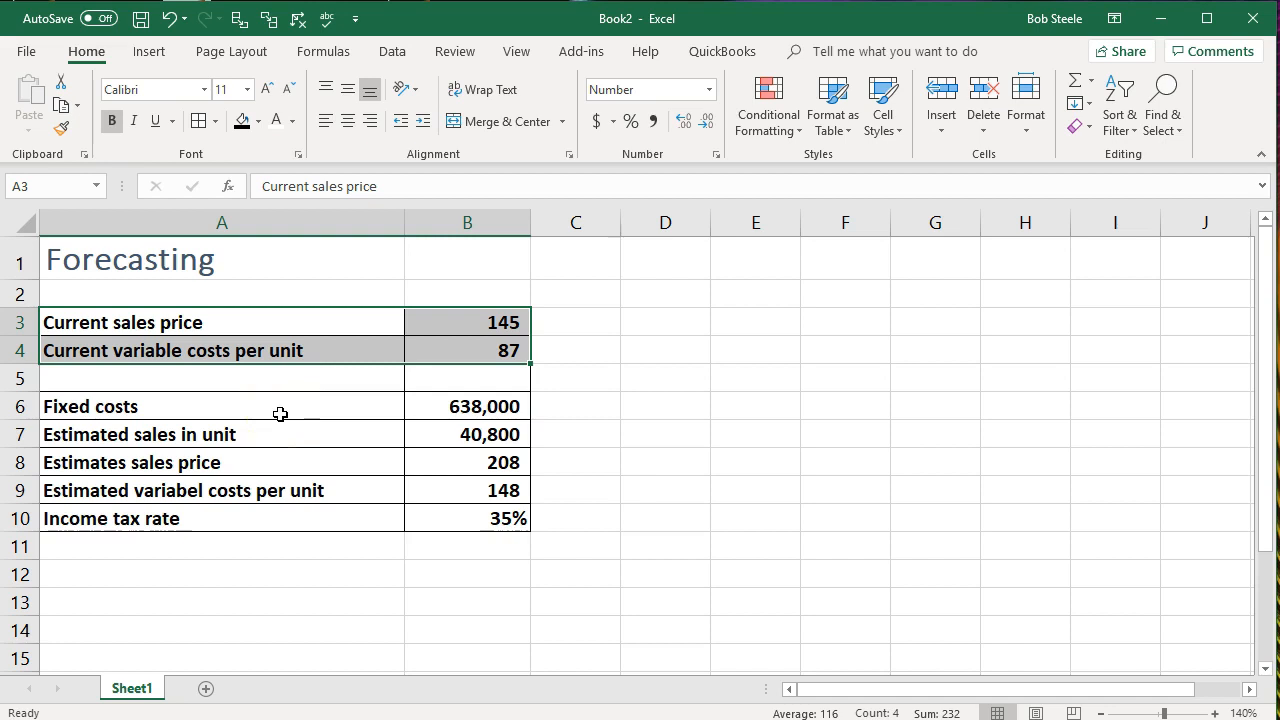
left_click(270, 330)
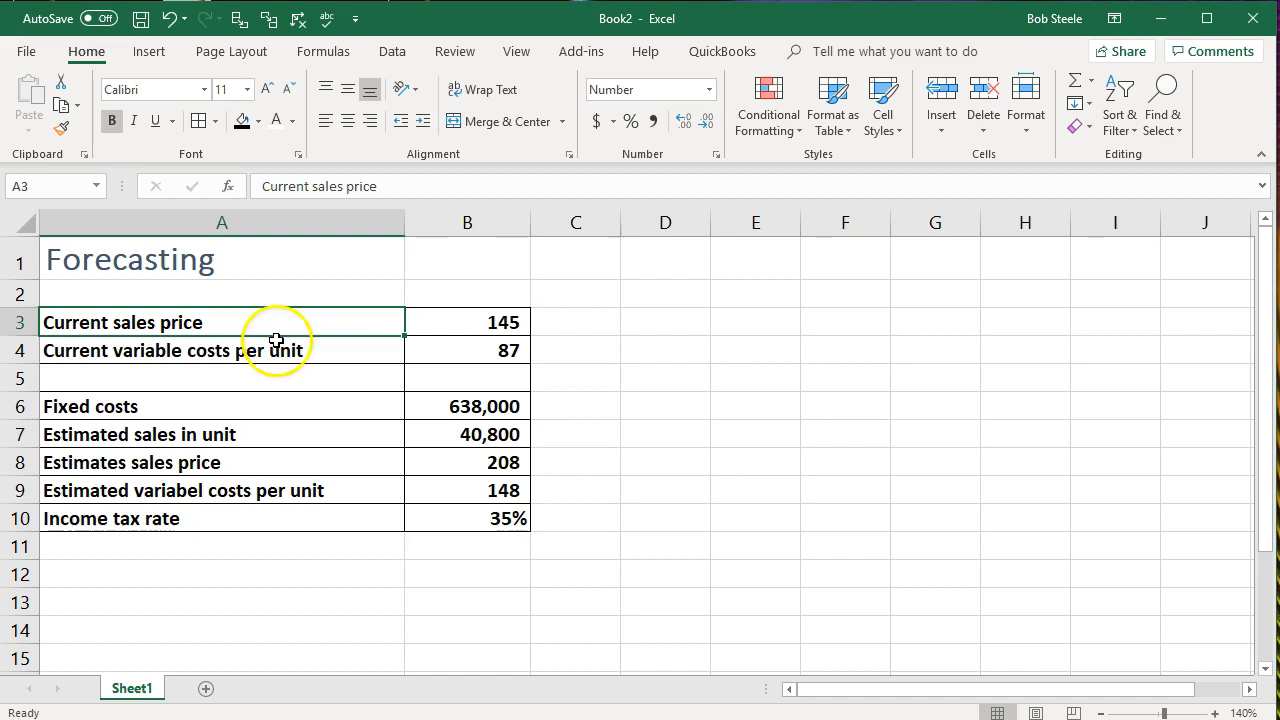
left_click(437, 392)
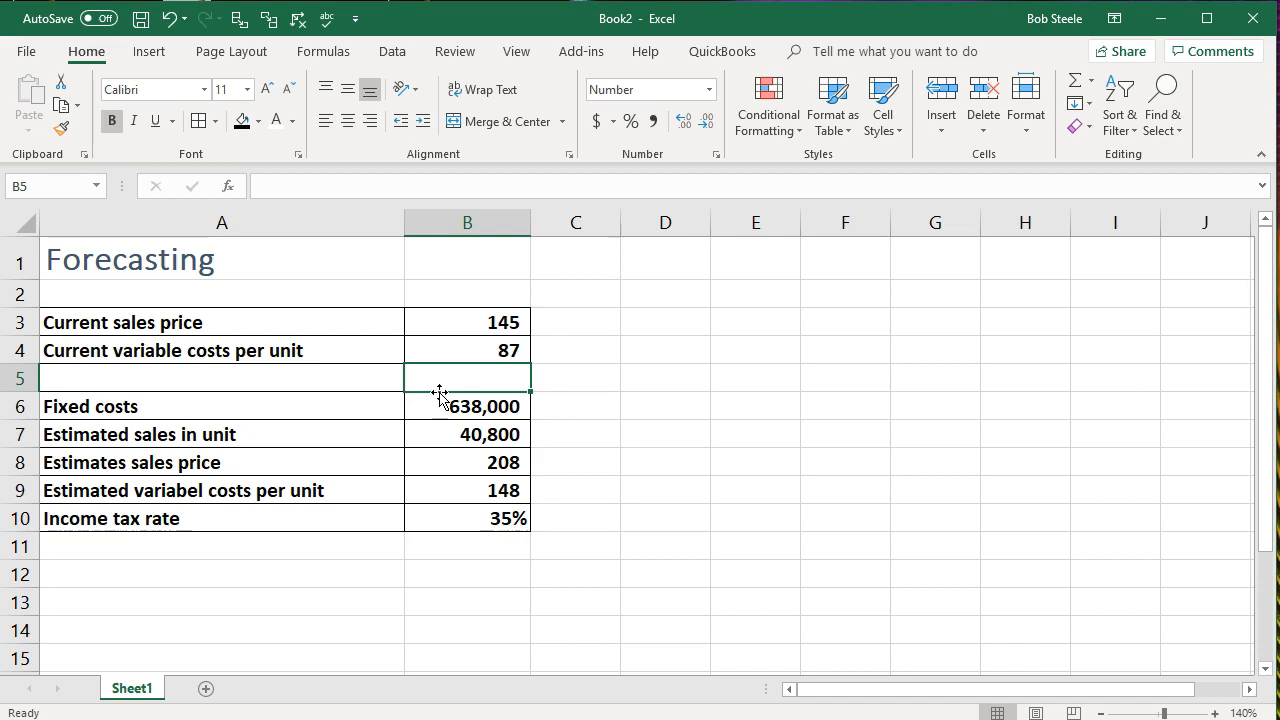
left_click(449, 323)
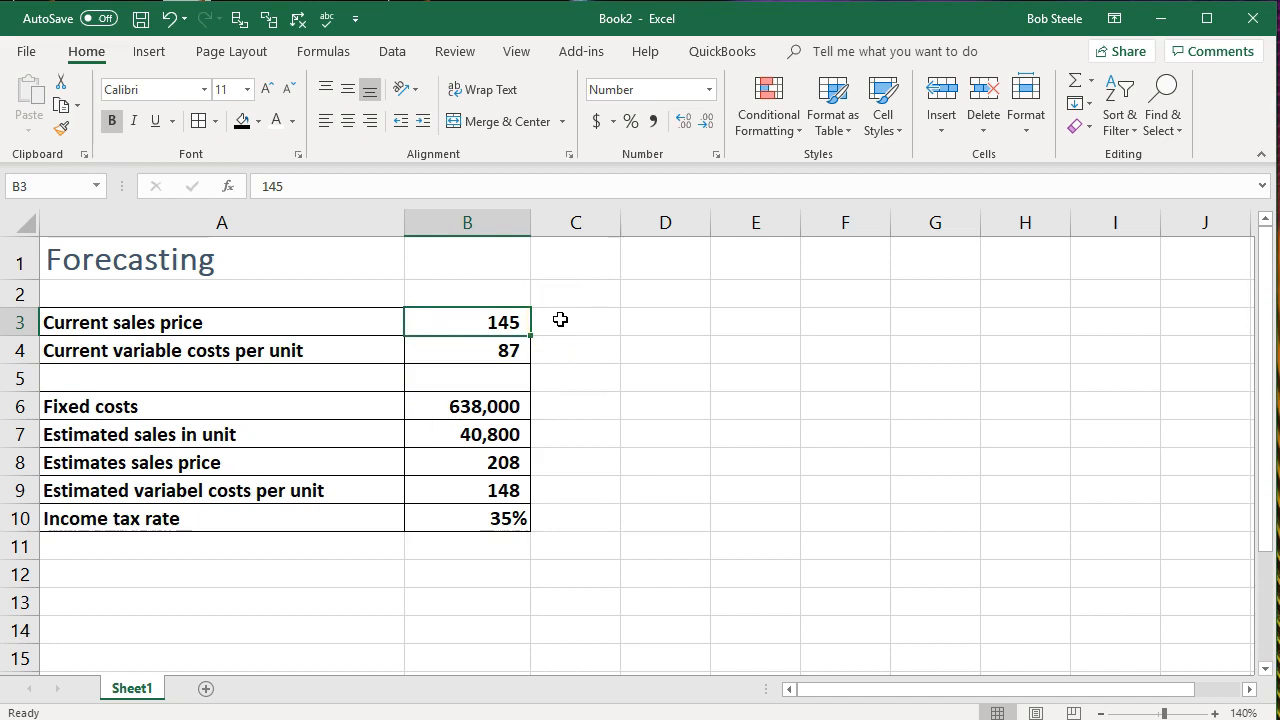
left_click(502, 458)
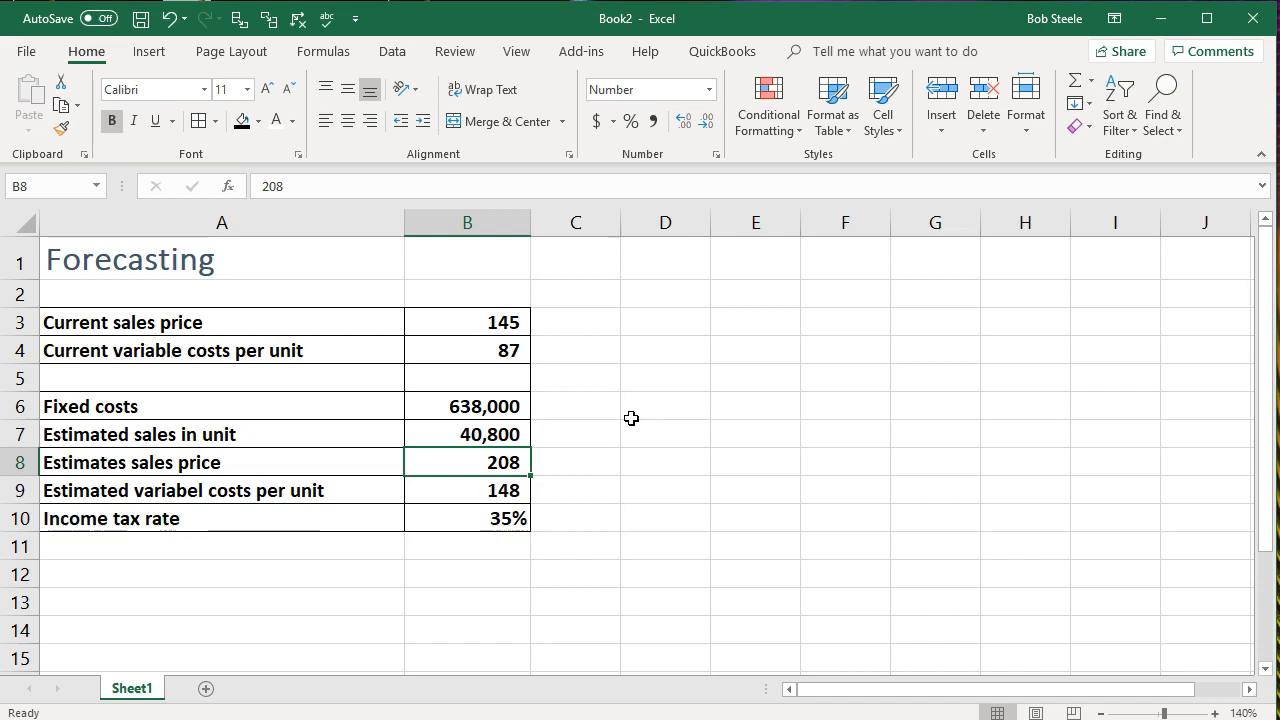
Step: Enter the heading "Contribution Margin Income Stmt" in A12, with the row labels "Sales" and "Variable cost" in A13:A14
left_click(291, 580)
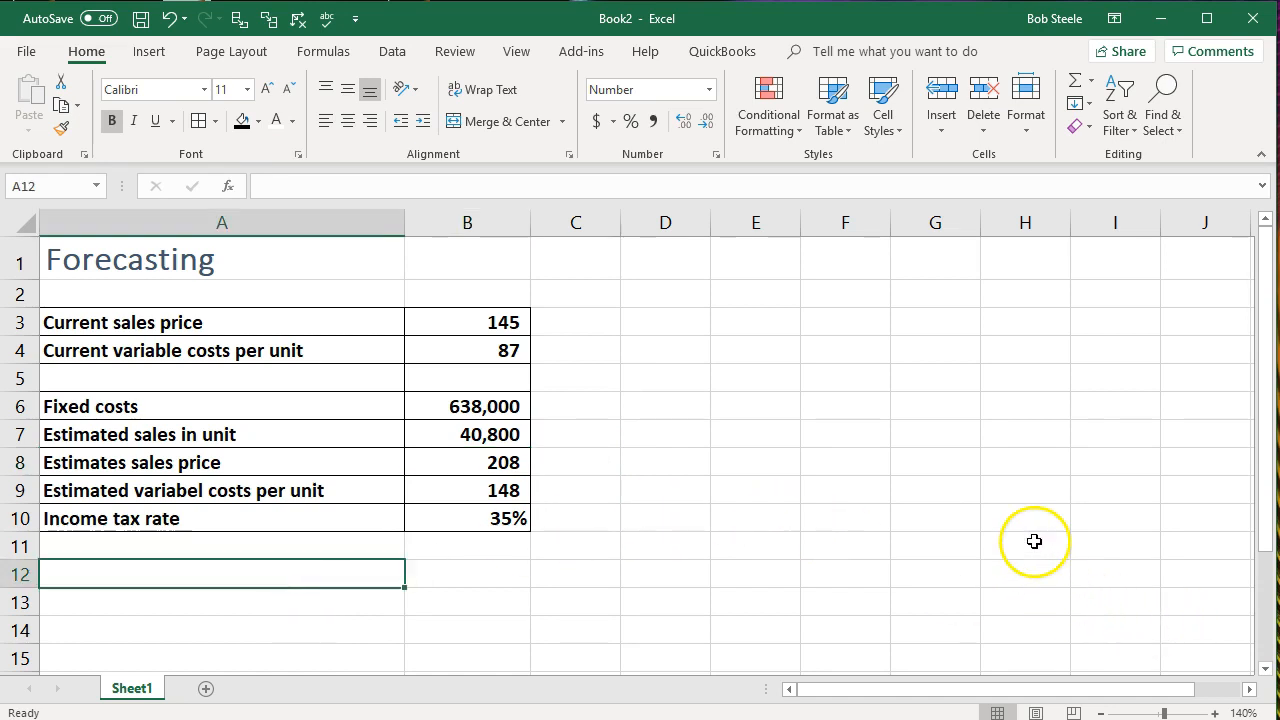
scroll(1039, 562, "down", 1)
type("Contribution Margin Income Stmt")
key("Return")
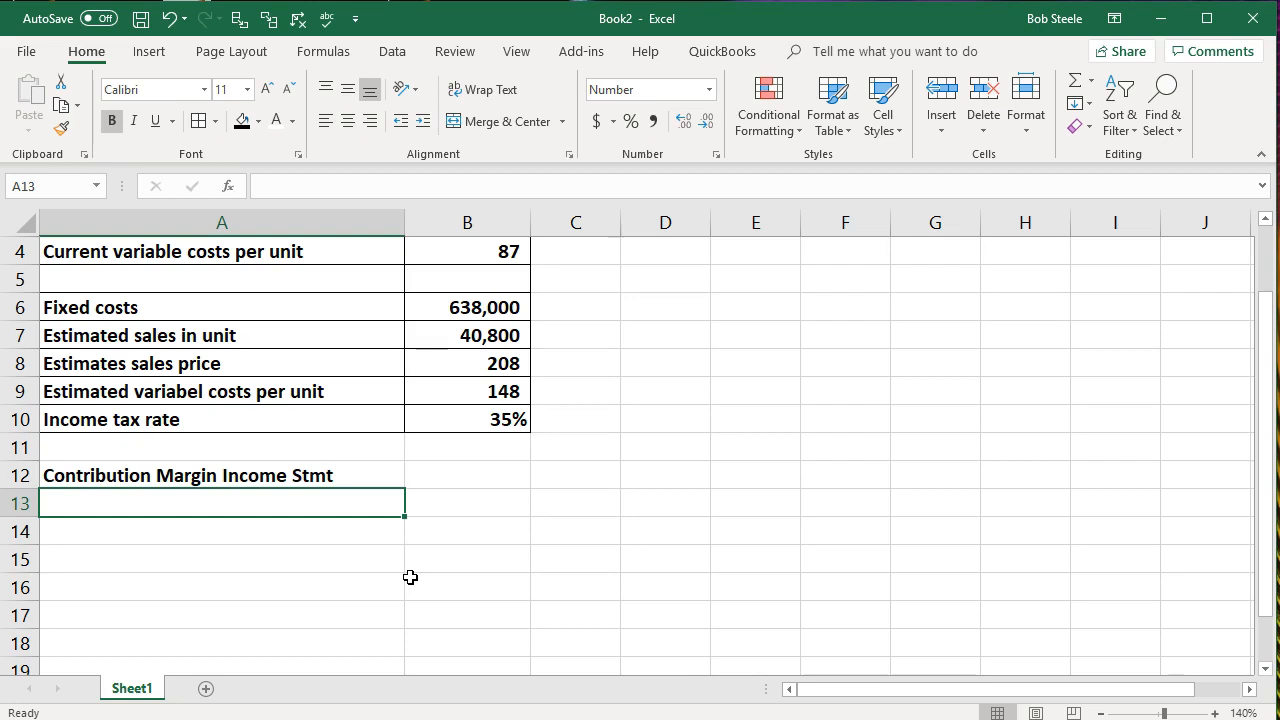
type("Sales")
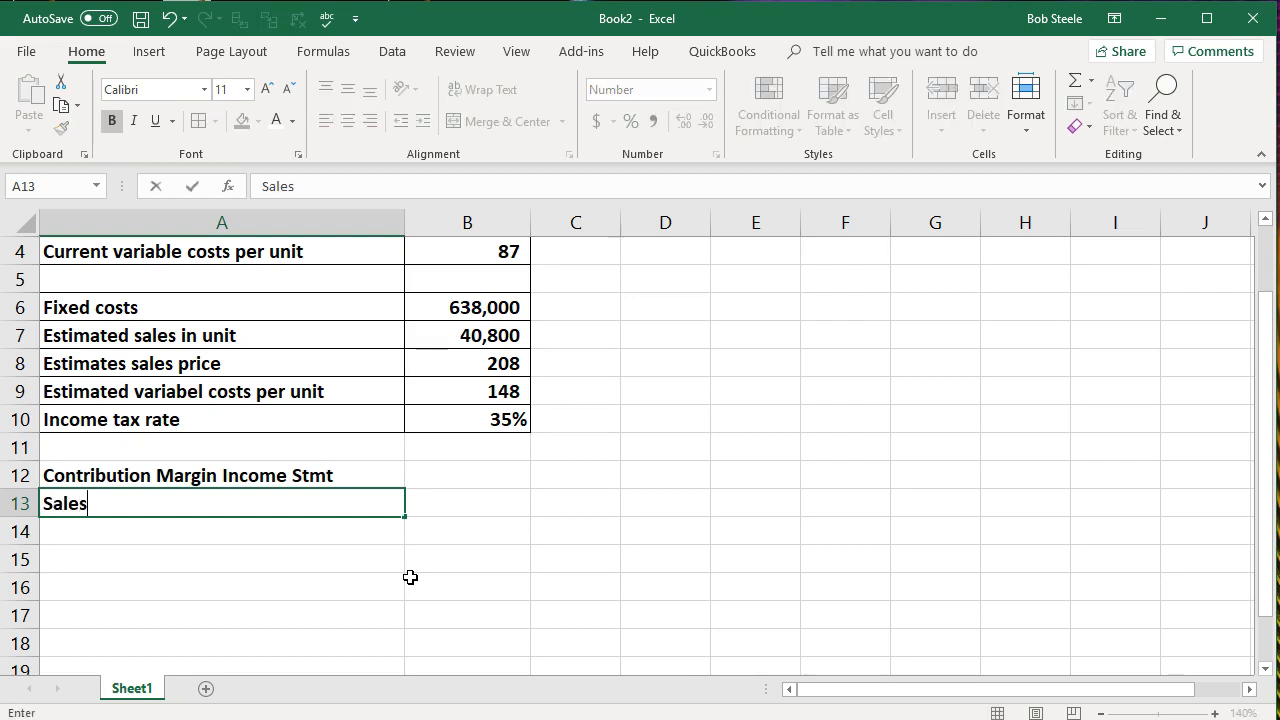
key("Return")
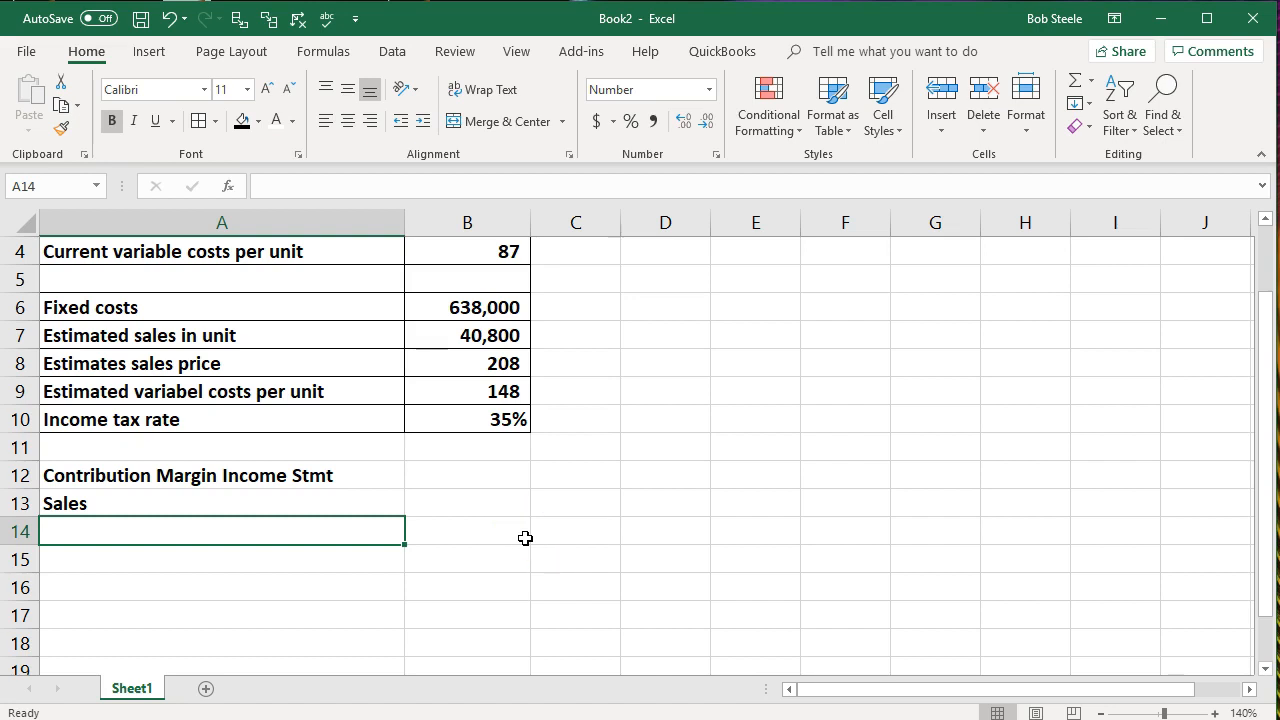
type("Va")
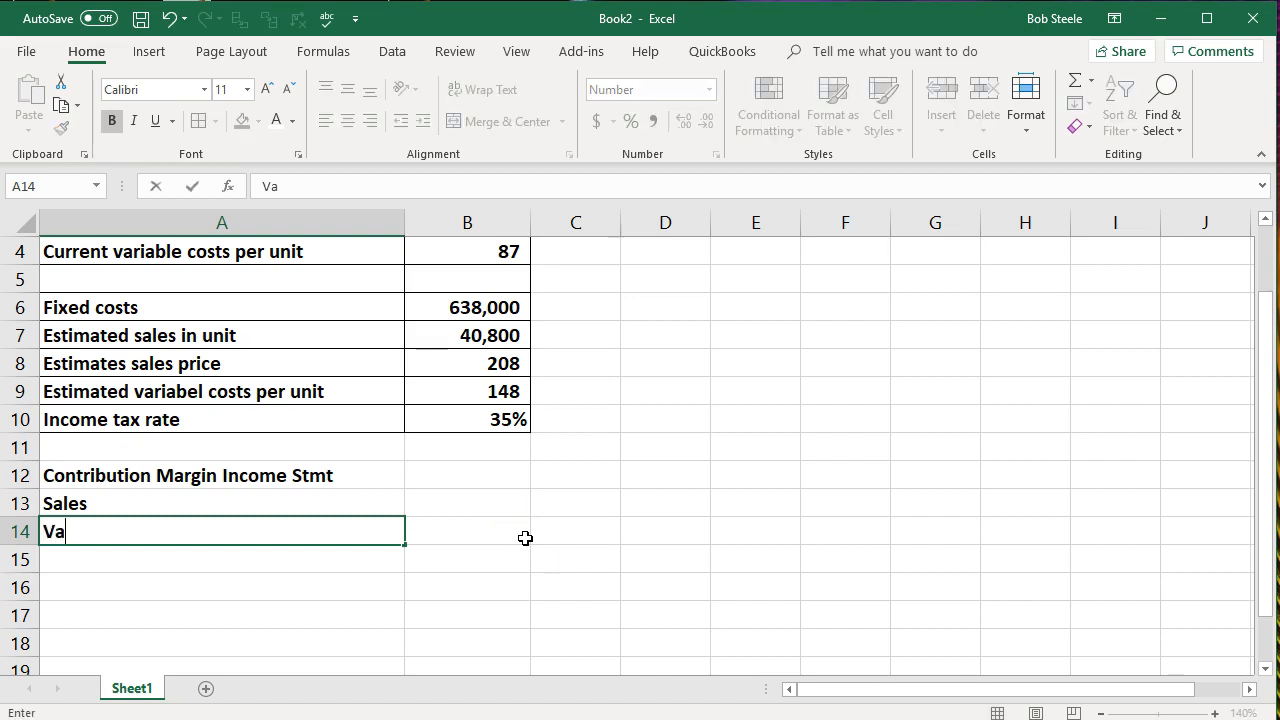
type("riable cost")
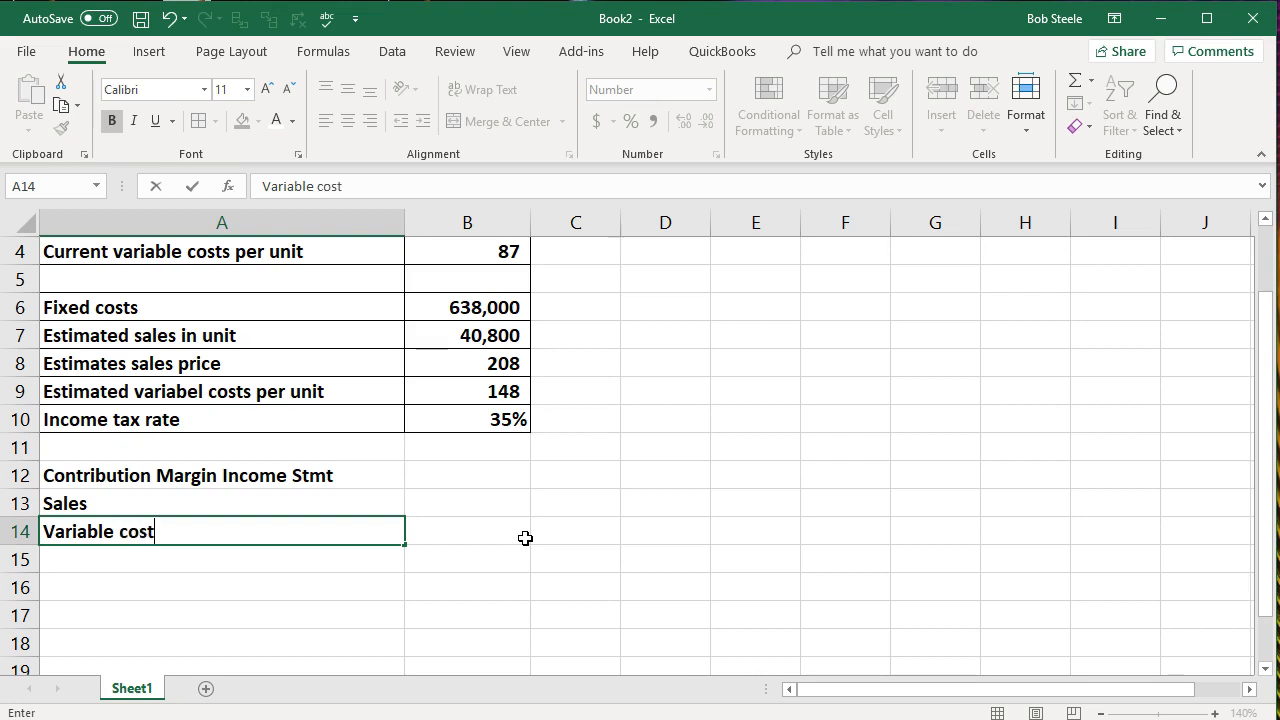
key("Return")
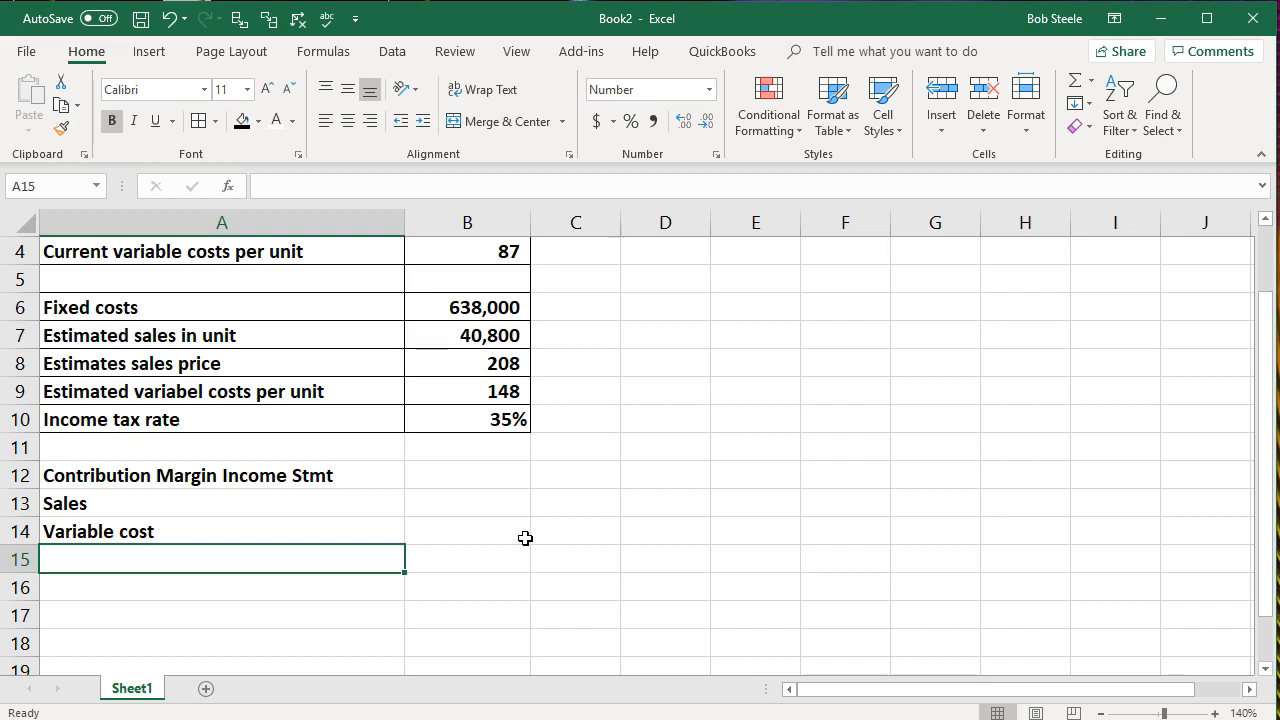
Step: Enter the row label "Contribution Margin" in A15, without the rest of the autocompleted heading
type("Contr")
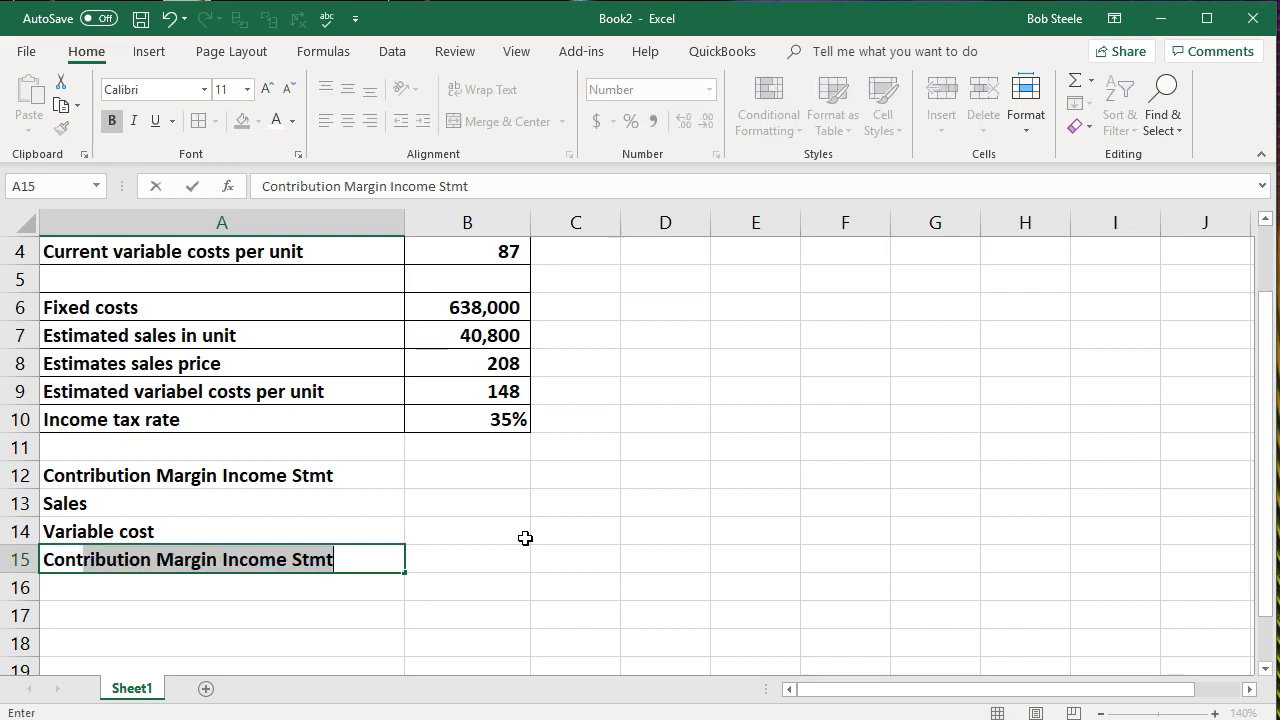
left_click(344, 560)
key("BackSpace")
key("BackSpace")
key("BackSpace")
key("BackSpace")
key("BackSpace")
key("BackSpace")
key("BackSpace")
key("BackSpace")
key("BackSpace")
key("BackSpace")
key("BackSpace")
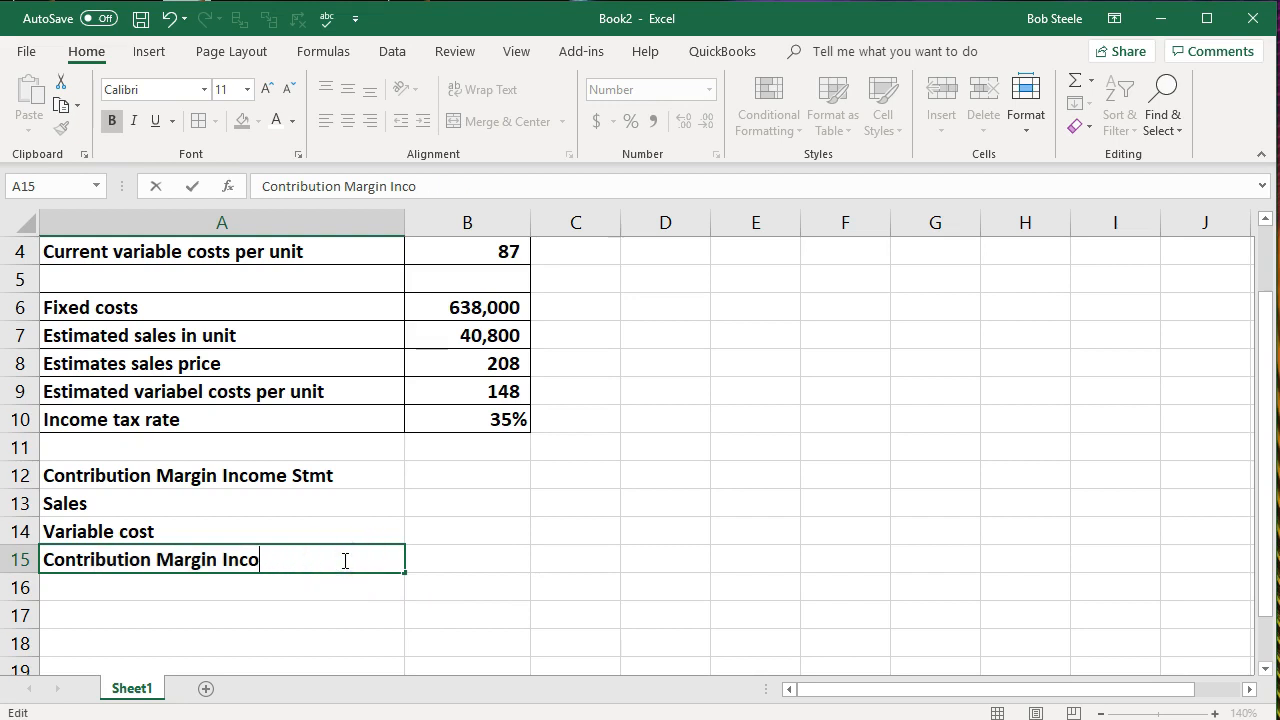
key("BackSpace")
key("BackSpace")
type("n")
key("Return")
left_click(246, 597)
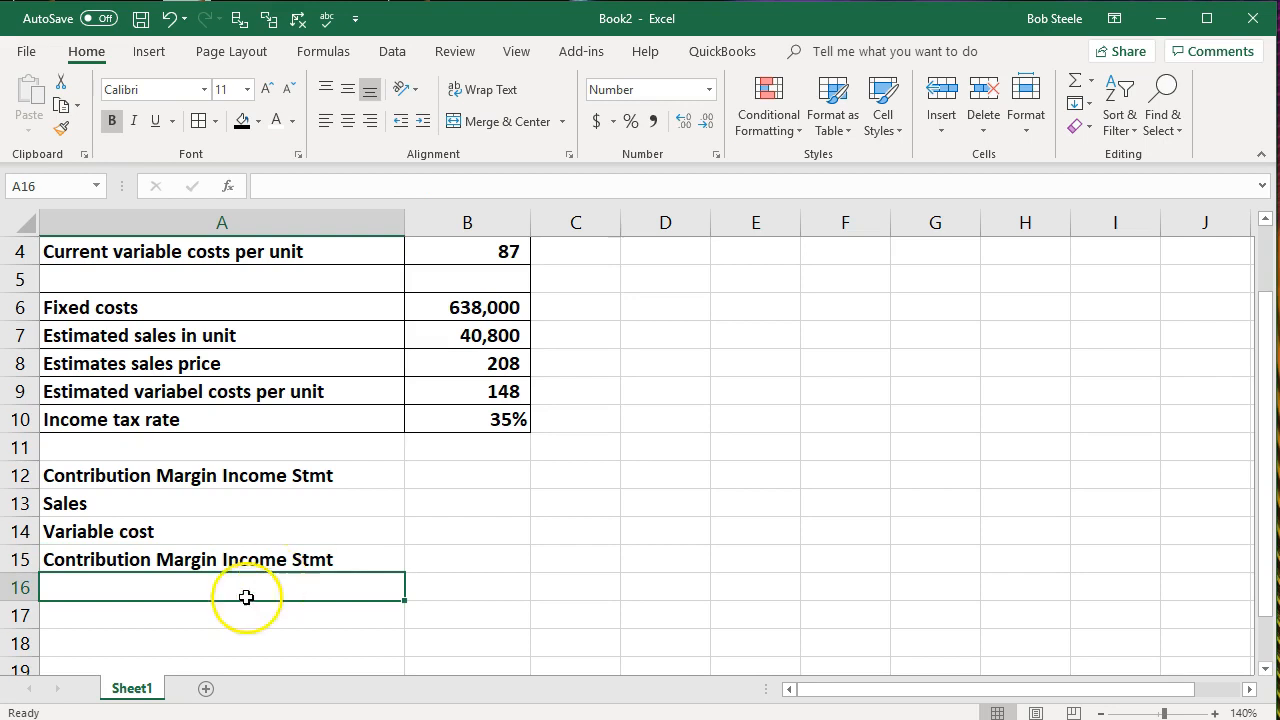
Step: Enter the row labels "Fixed costs", "Income before taxes", "Tax" and "Net income" in A16:A19
type("Fixe")
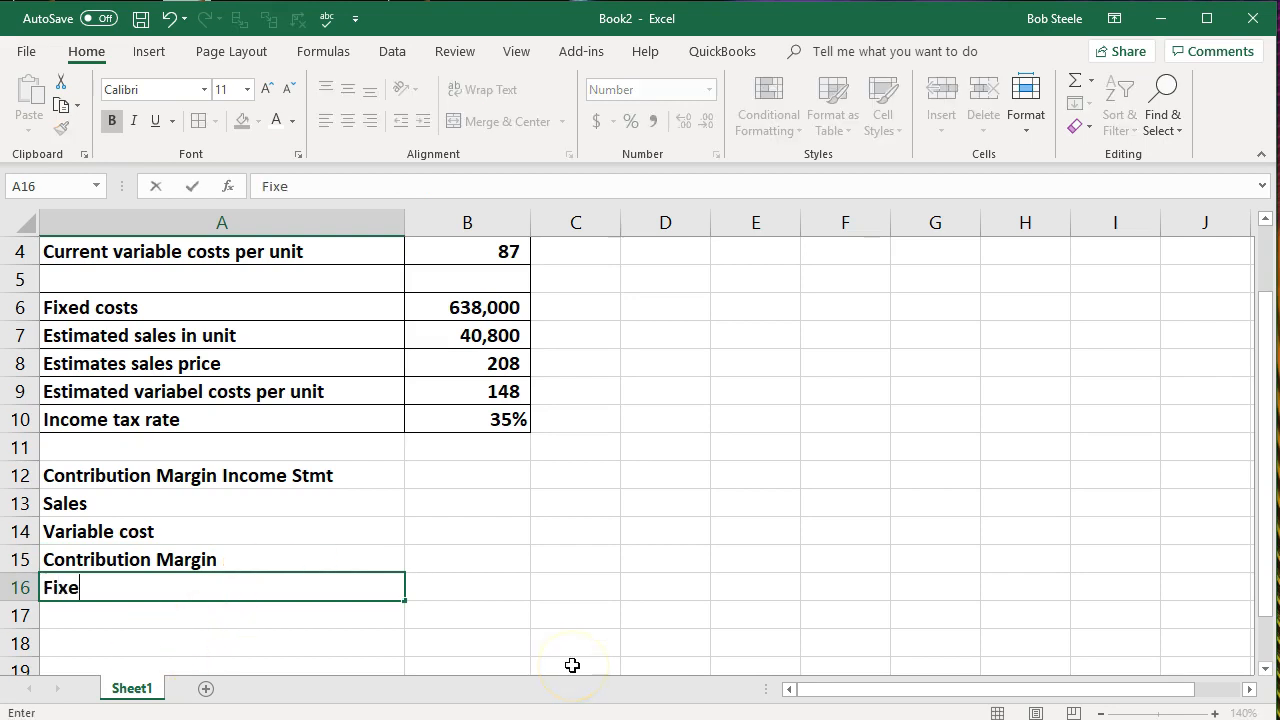
type("d costs")
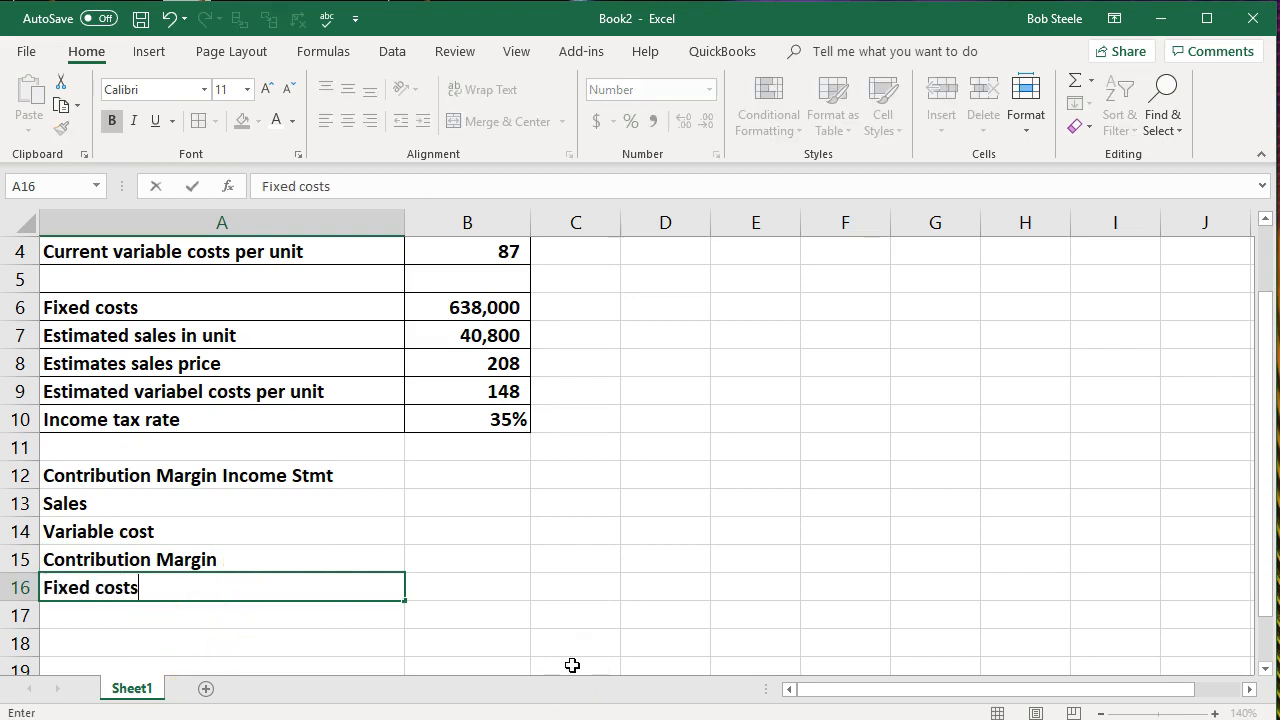
key("Return")
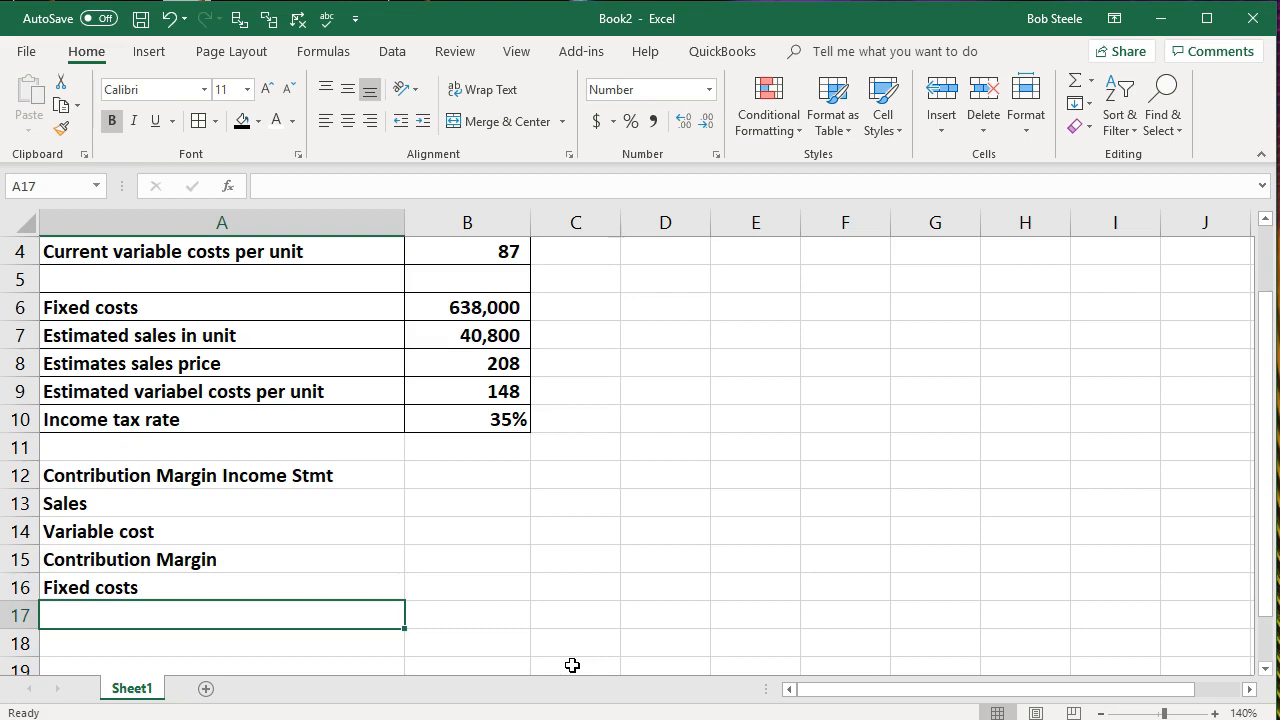
type("Income be")
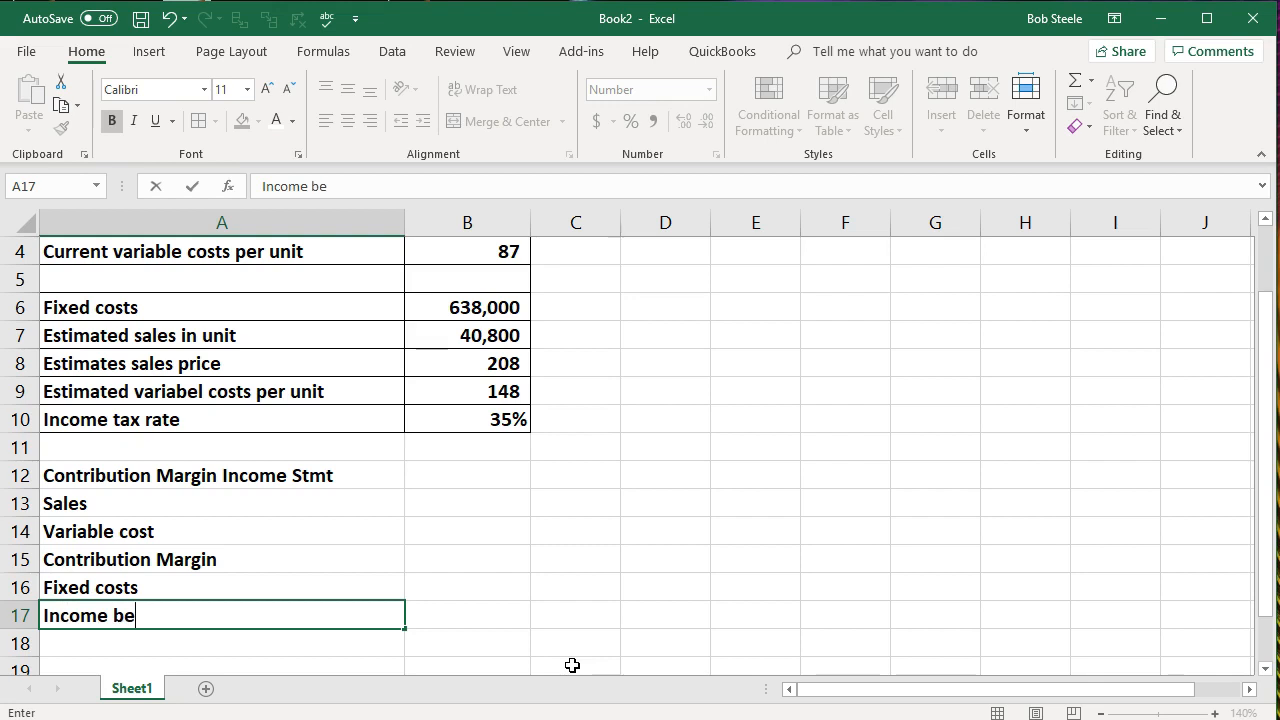
type("fore taxes")
key("Return")
type("Tax")
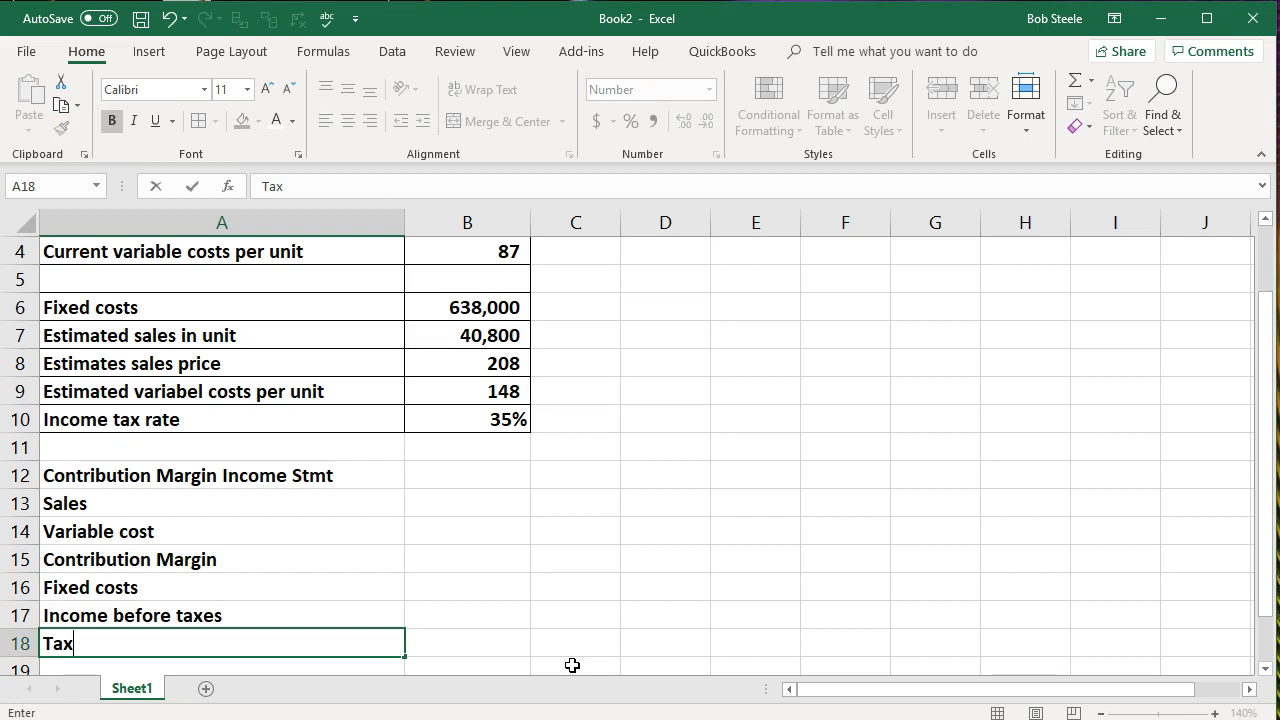
key("Return")
type("Net")
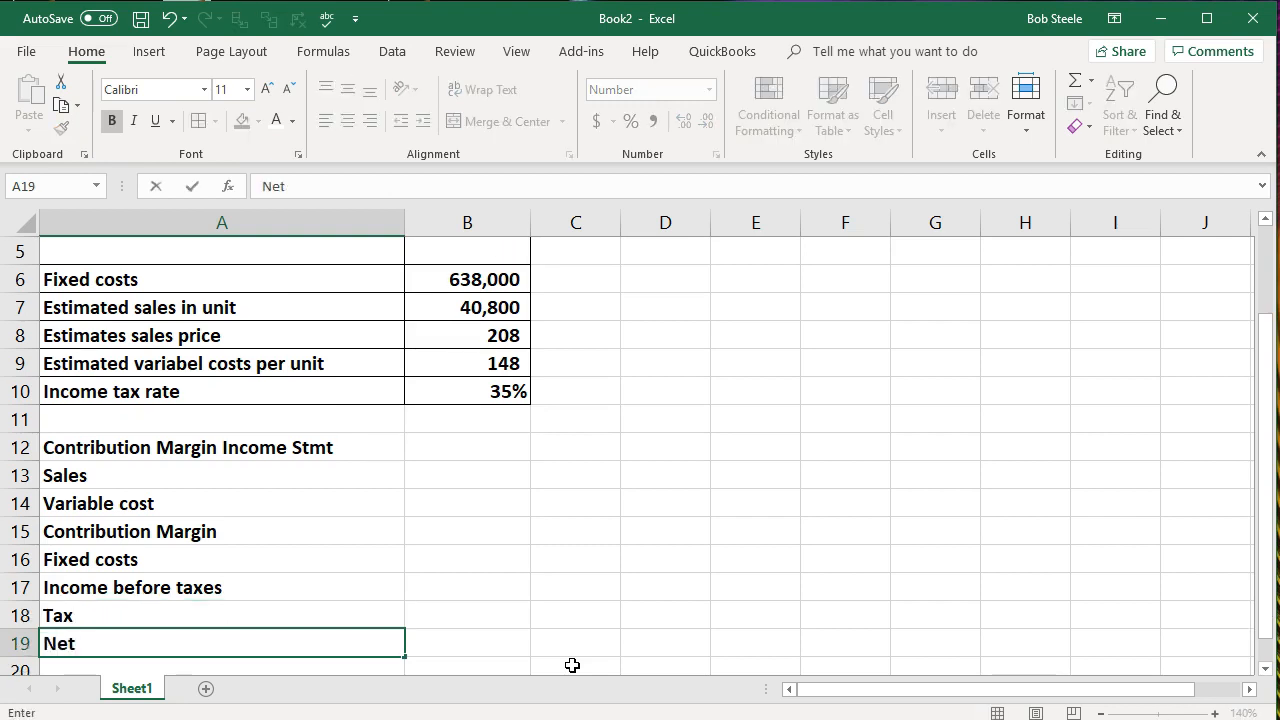
type(" income")
key("Tab")
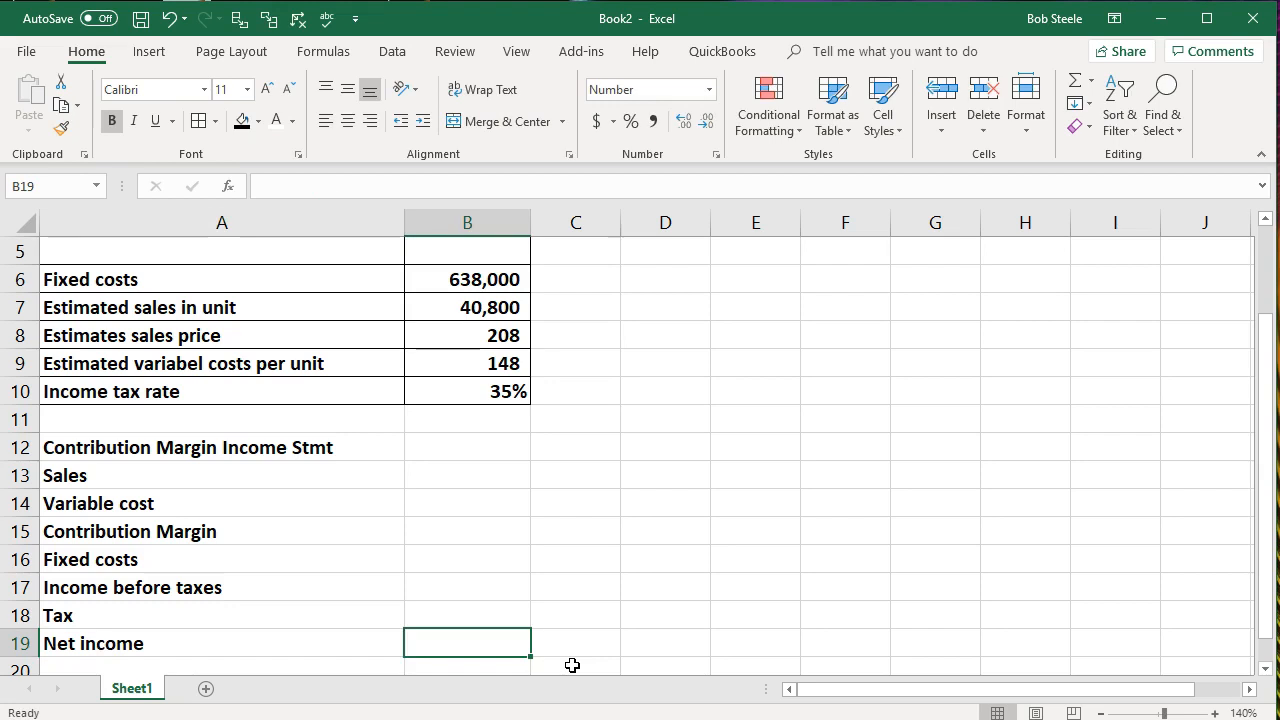
Step: Link the per-unit Sales amount in B13 to the estimated sales price with =B8
key("Up")
key("Up")
key("Up")
key("Up")
key("Up")
key("Up")
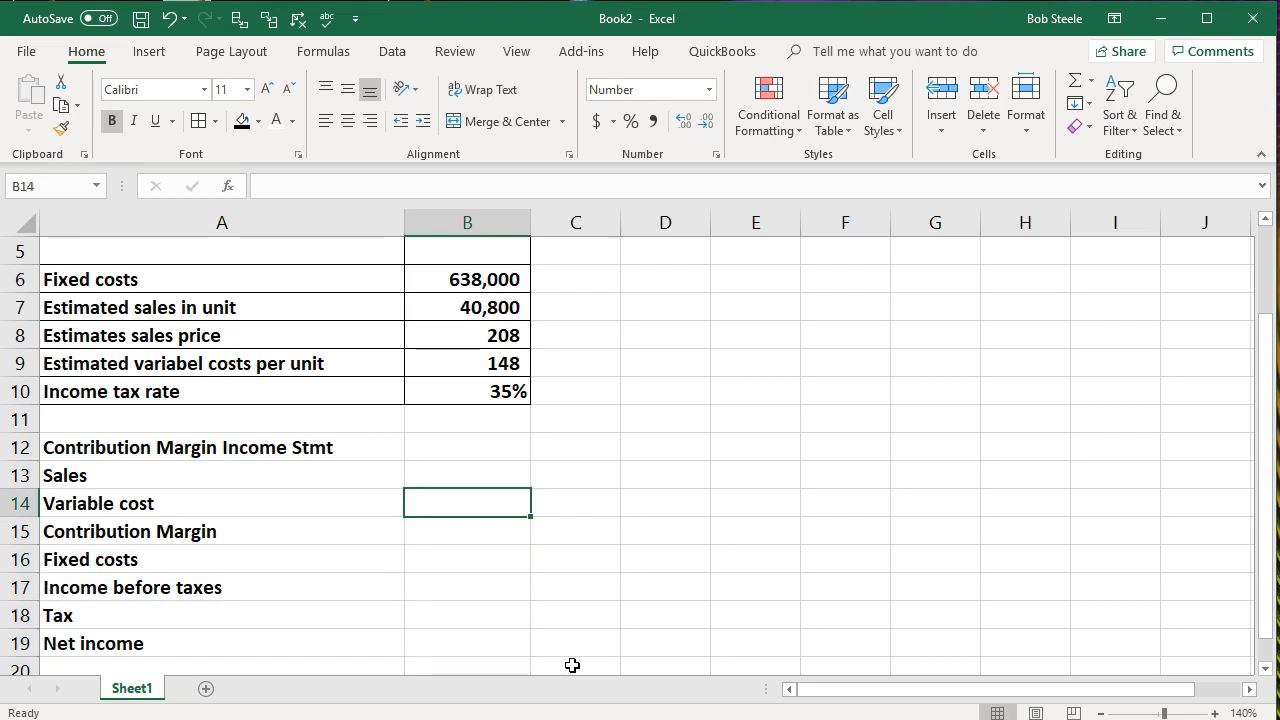
scroll(592, 586, "up", 1)
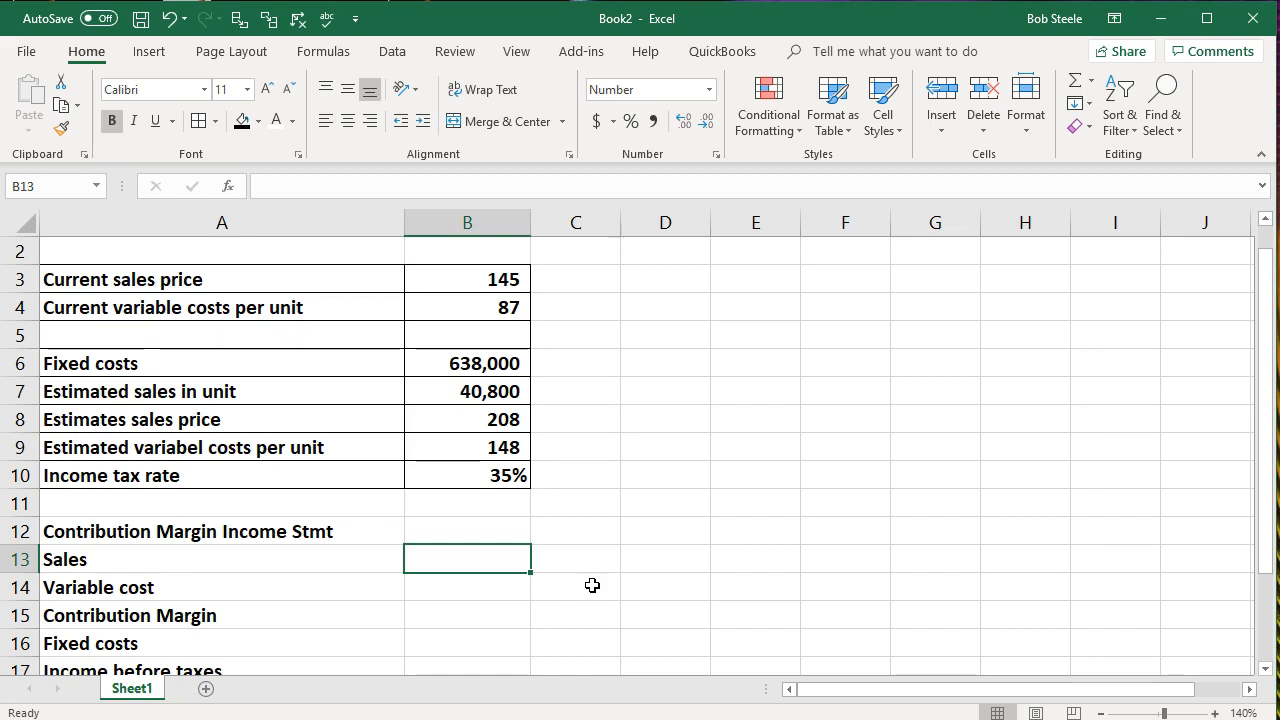
type("=")
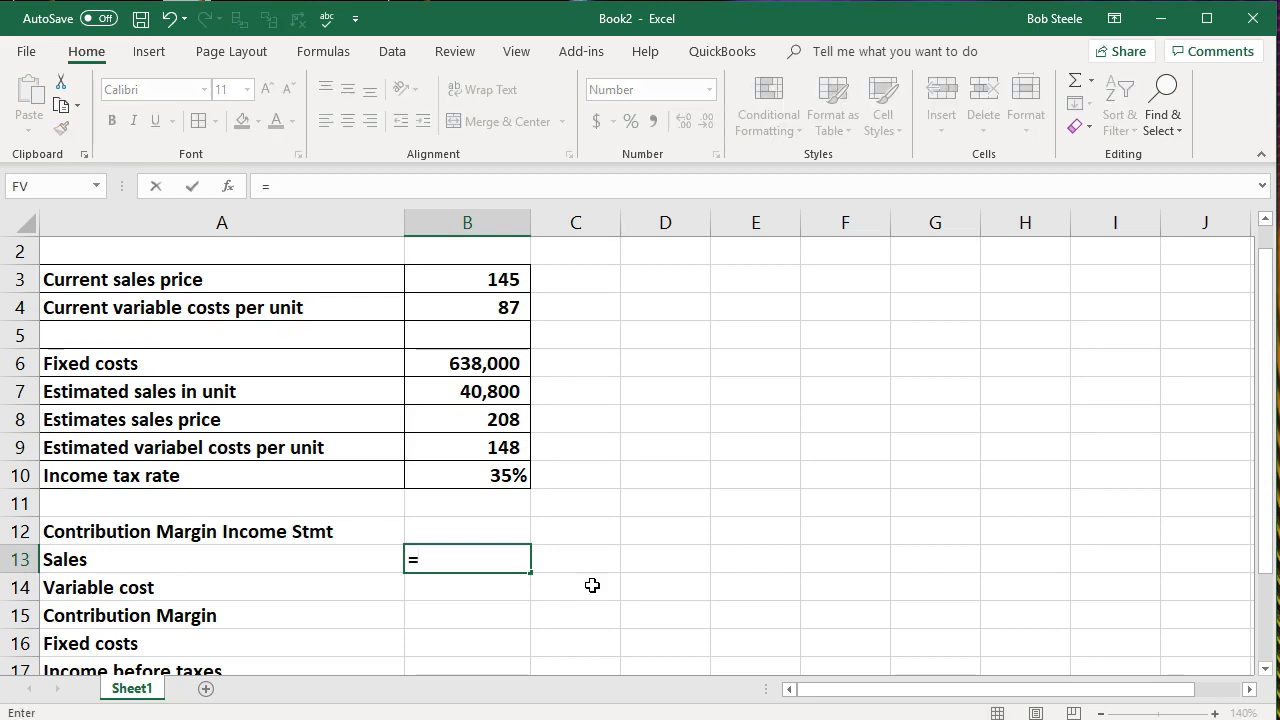
left_click(503, 420)
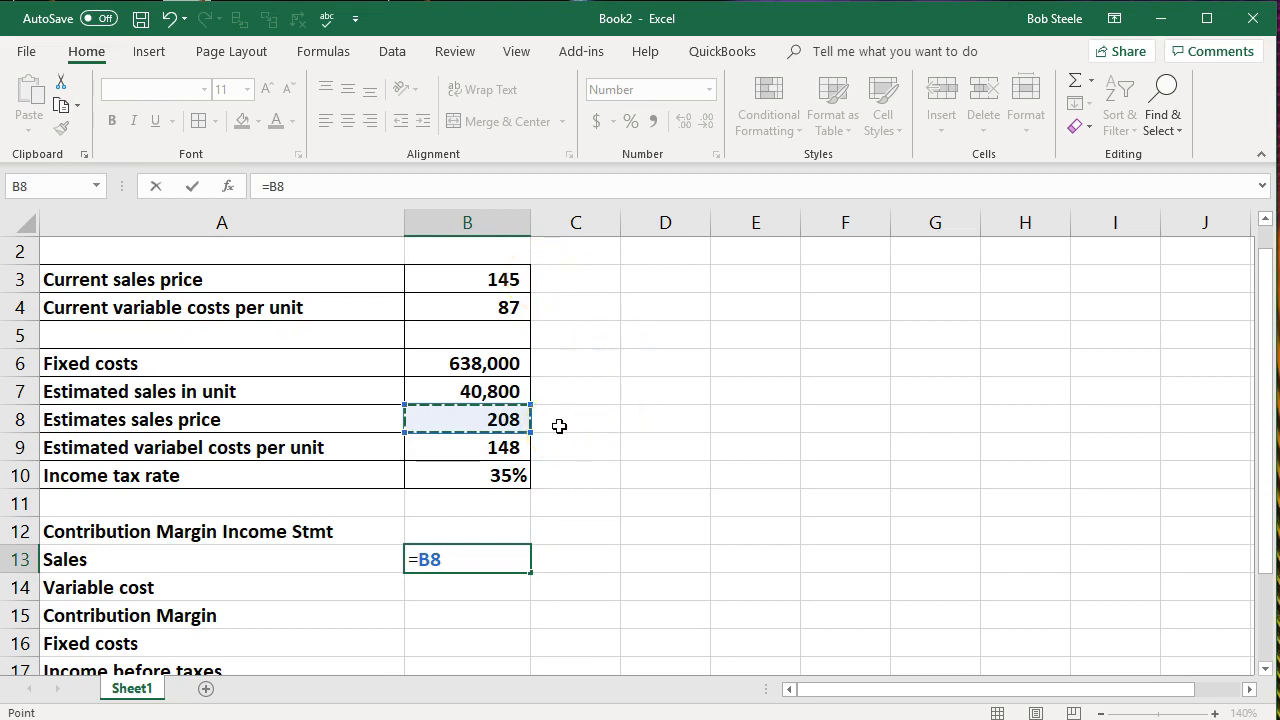
key("Return")
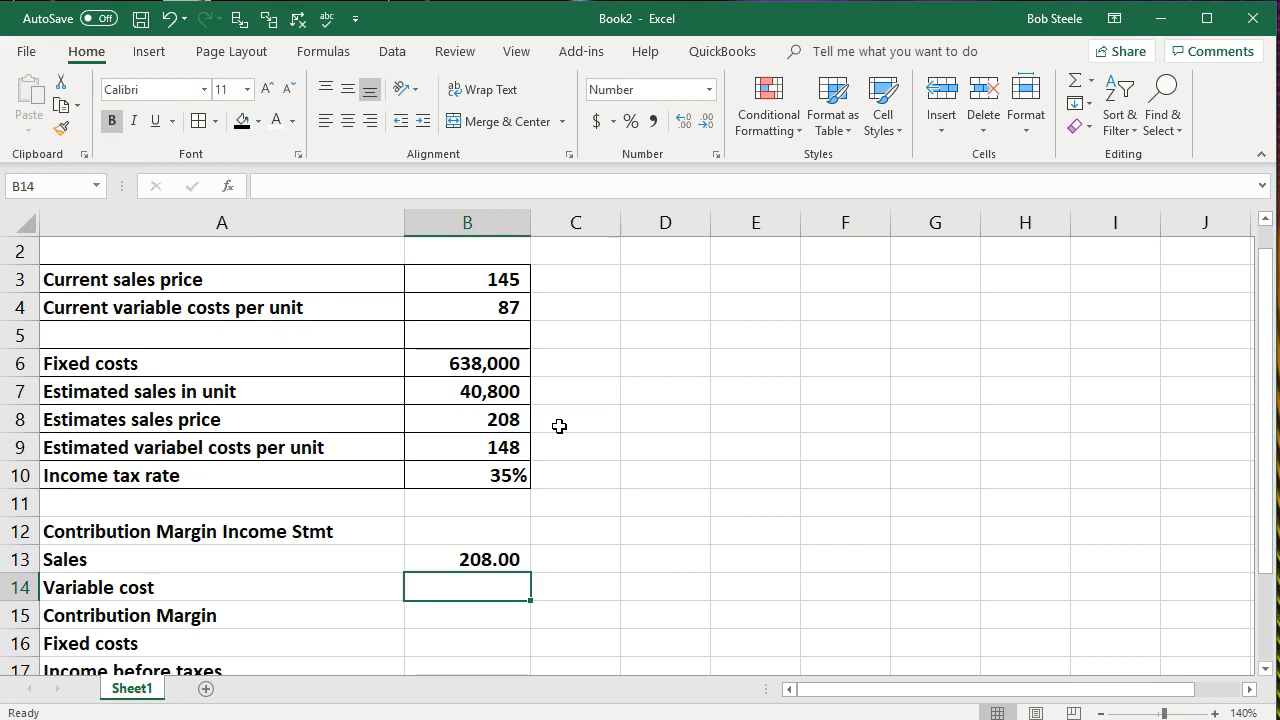
Step: Link the per-unit Variable cost in B14 to the estimated variable cost per unit with =B9
type("=")
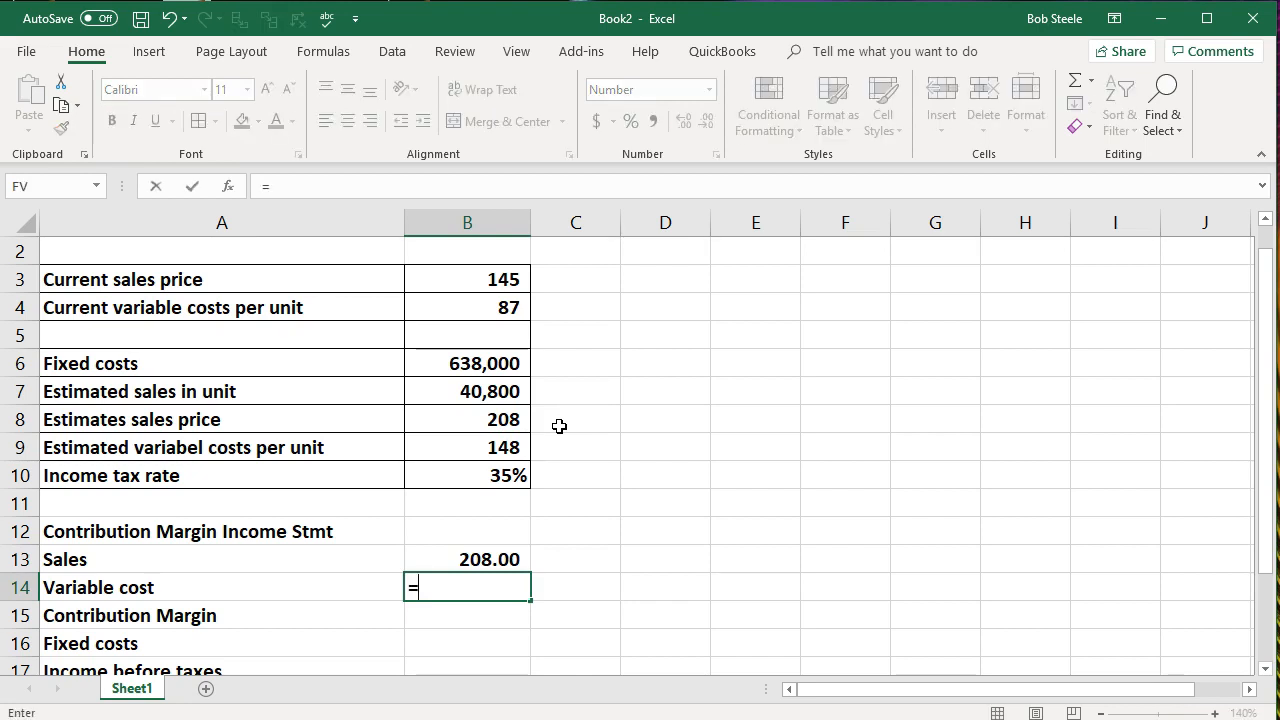
left_click(481, 454)
key("Return")
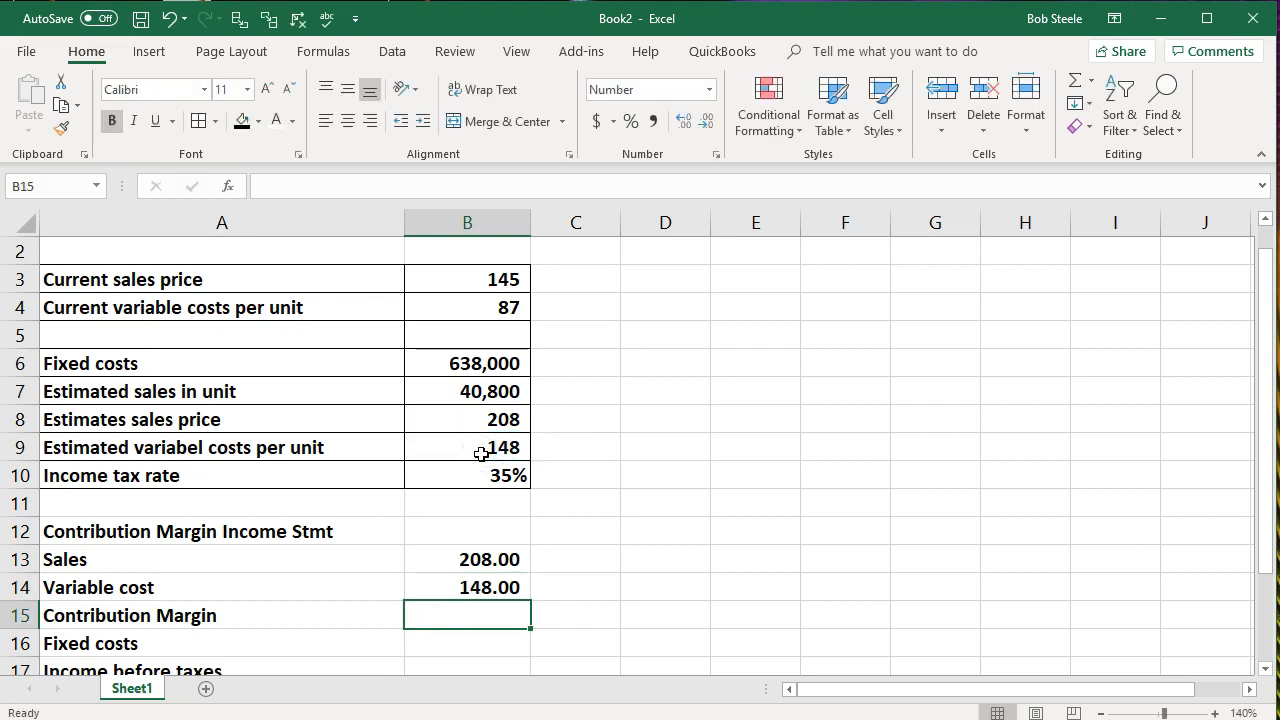
left_click(471, 287)
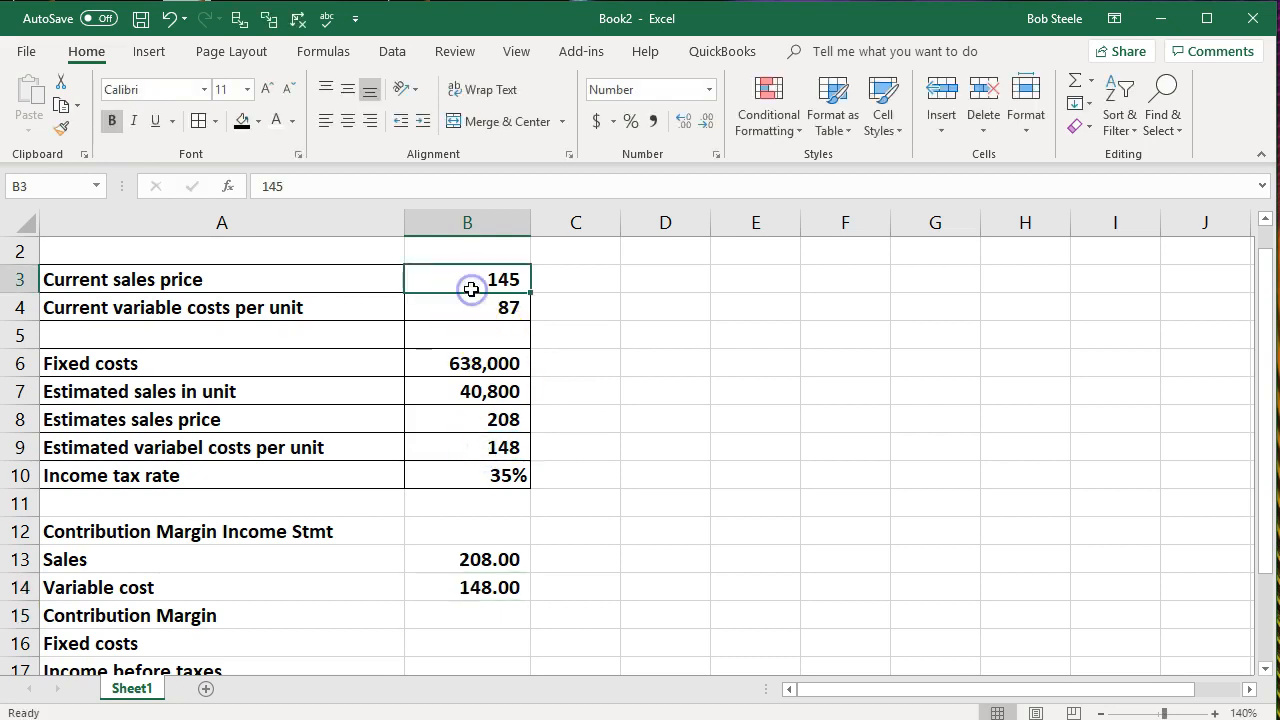
left_click(472, 305)
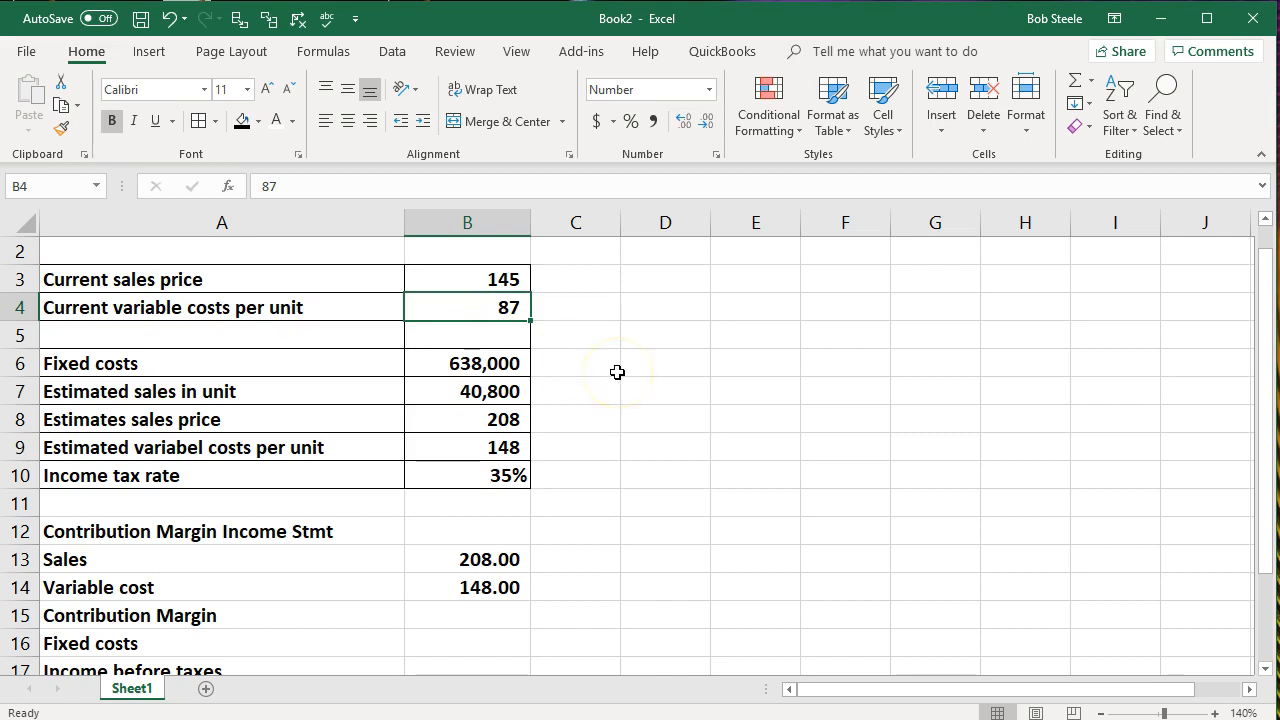
left_click(510, 449)
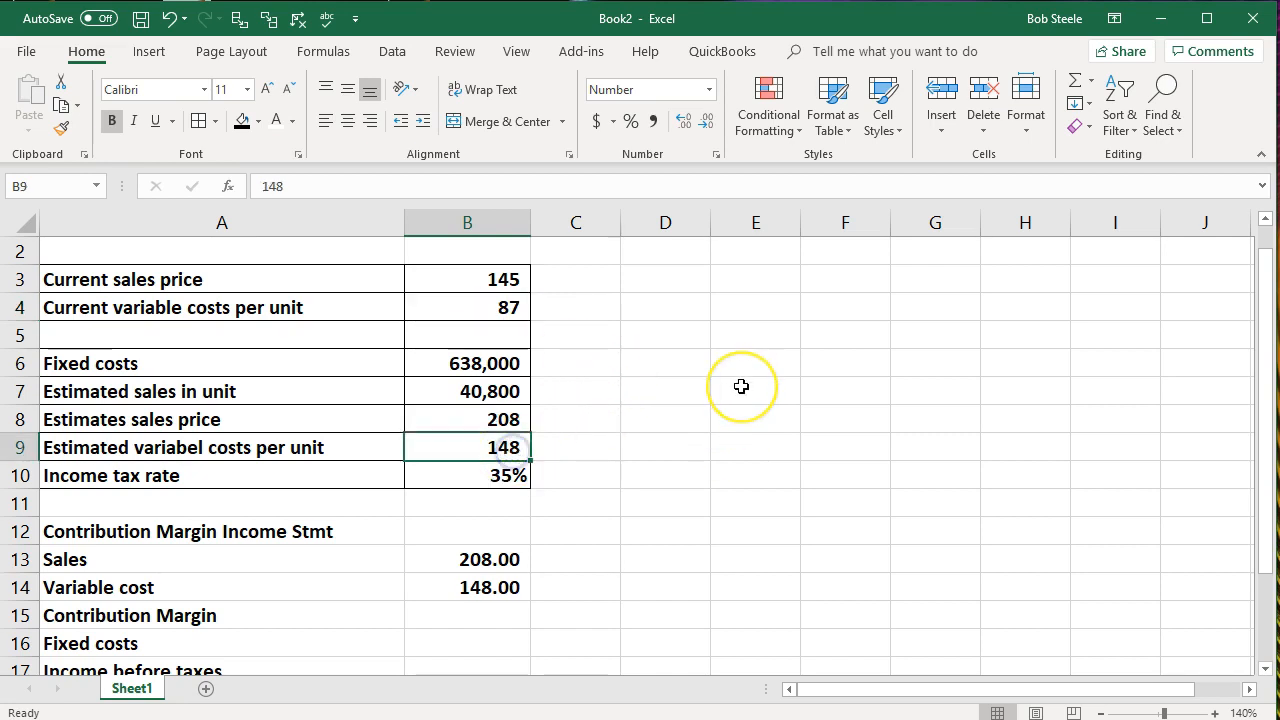
Step: Calculate the per-unit Contribution Margin in B15 as sales minus variable cost, =B13-B14
key("Down")
key("Down")
key("Down")
key("Down")
key("Down")
key("Down")
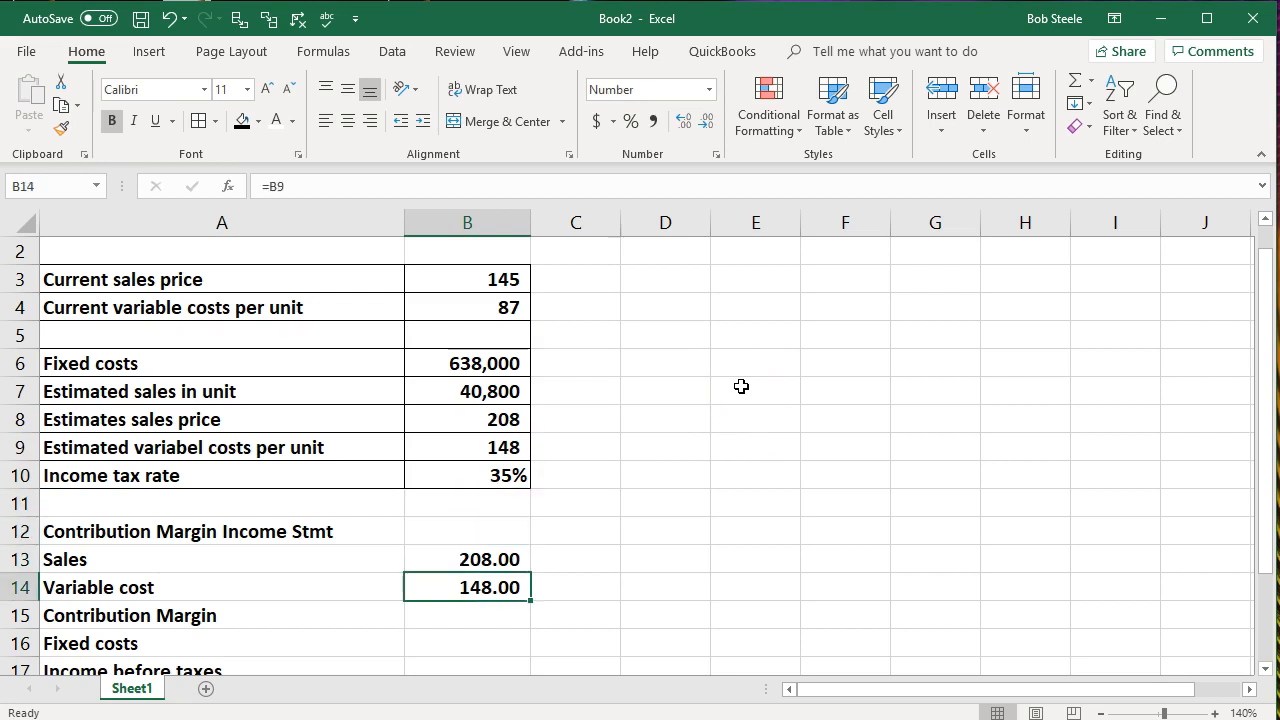
type("=")
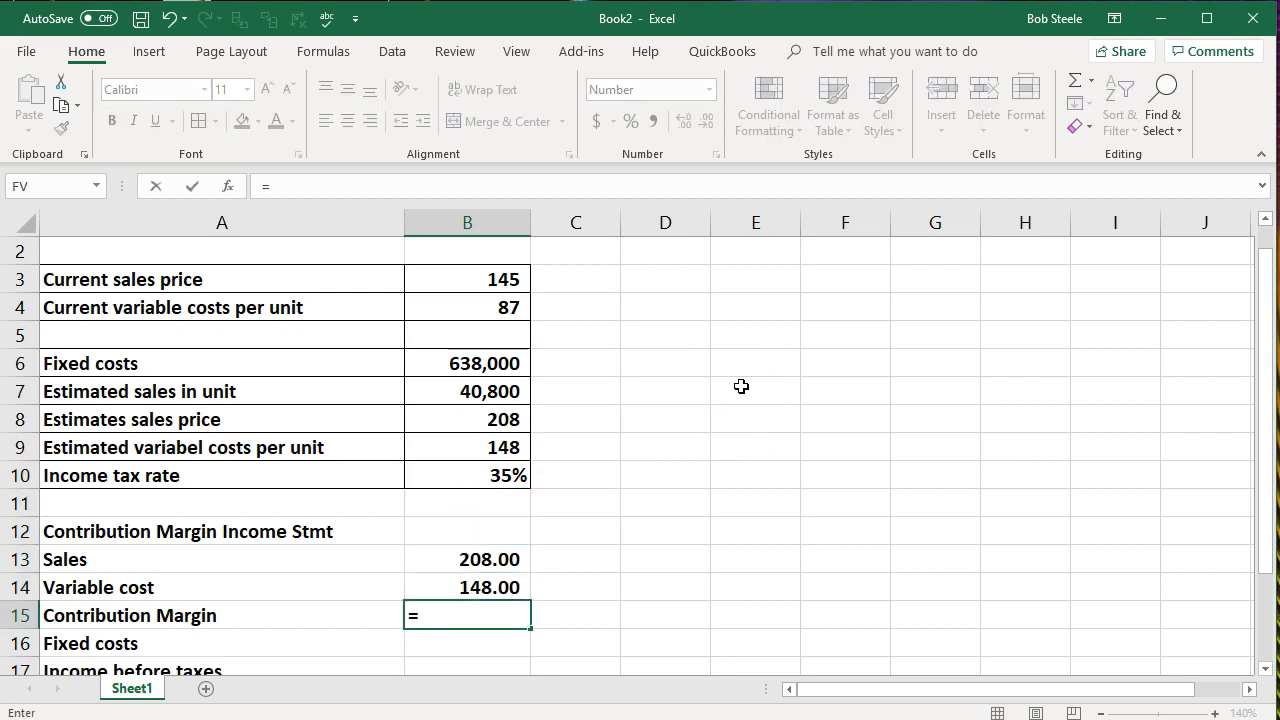
key("Up")
key("Up")
type("-")
key("Up")
key("Return")
Step: Format rows 12 to 21 of the income statement as numbers with 0 decimal places
scroll(734, 388, "down", 1)
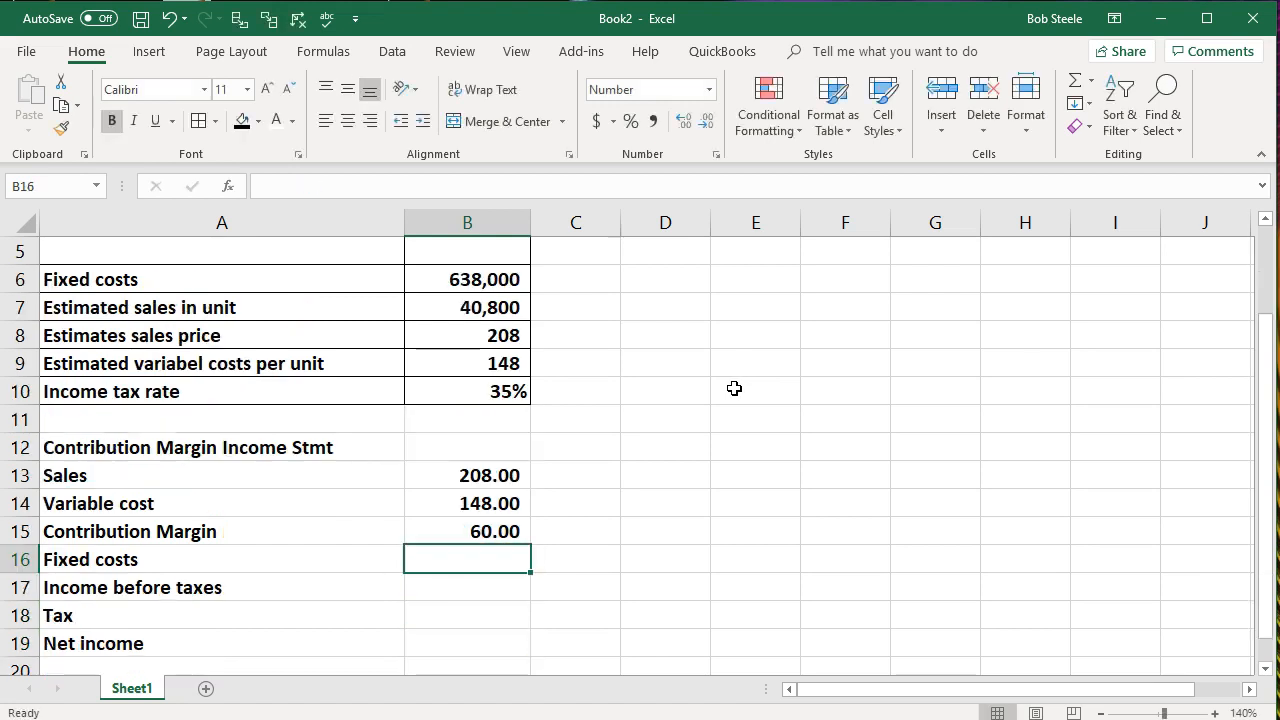
scroll(530, 460, "down", 1)
left_click_drag(23, 372, 57, 603)
right_click(155, 507)
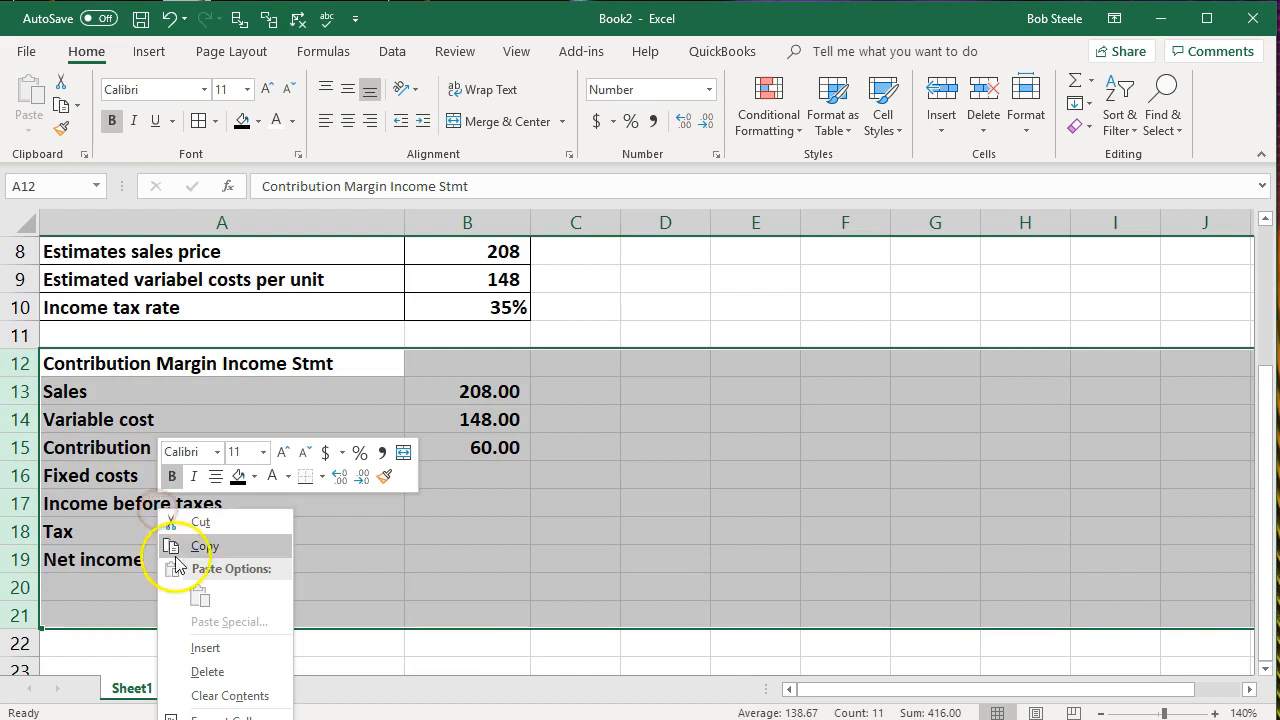
left_click(224, 714)
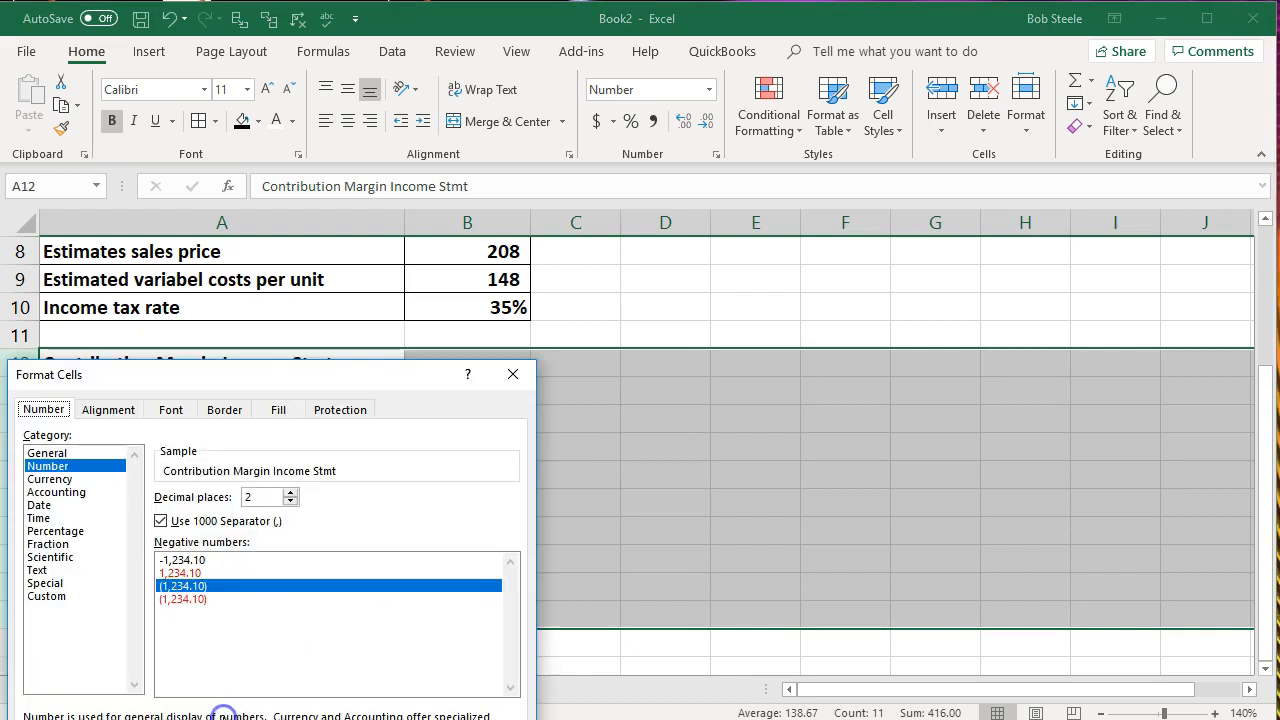
left_click_drag(285, 376, 448, 252)
left_click(454, 375)
left_click(454, 375)
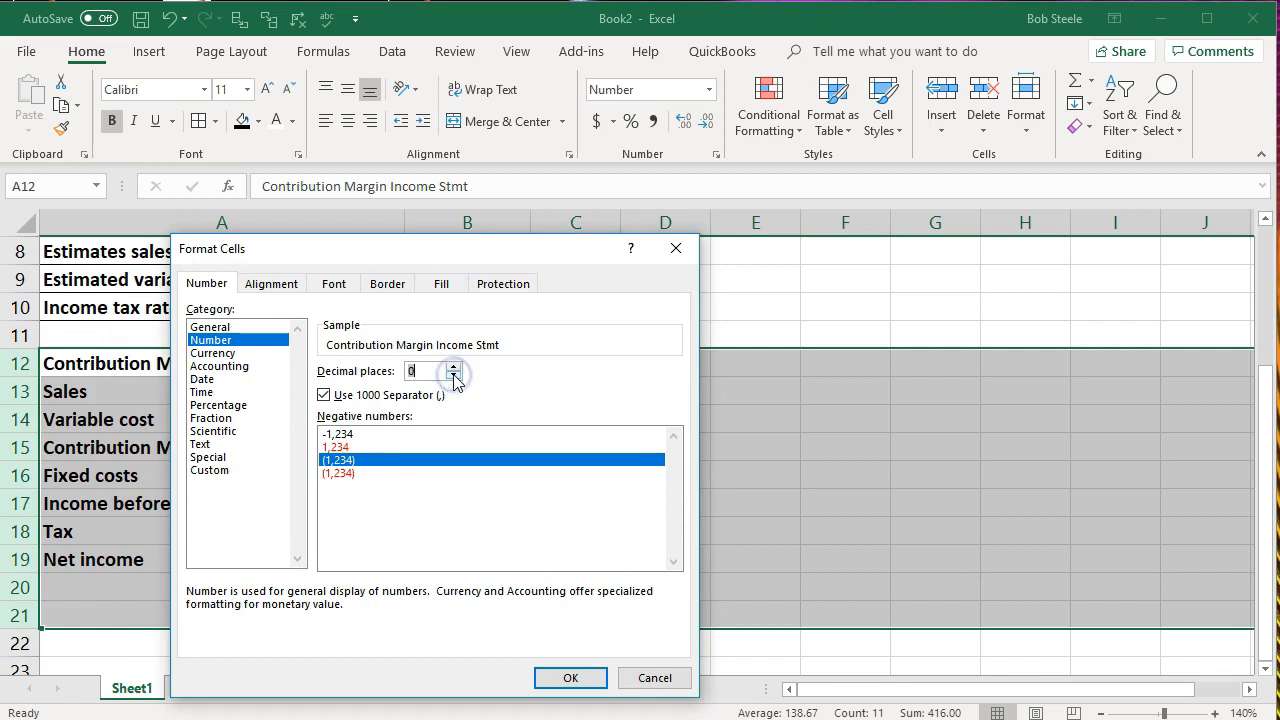
left_click(572, 680)
left_click(574, 514)
left_click(495, 475)
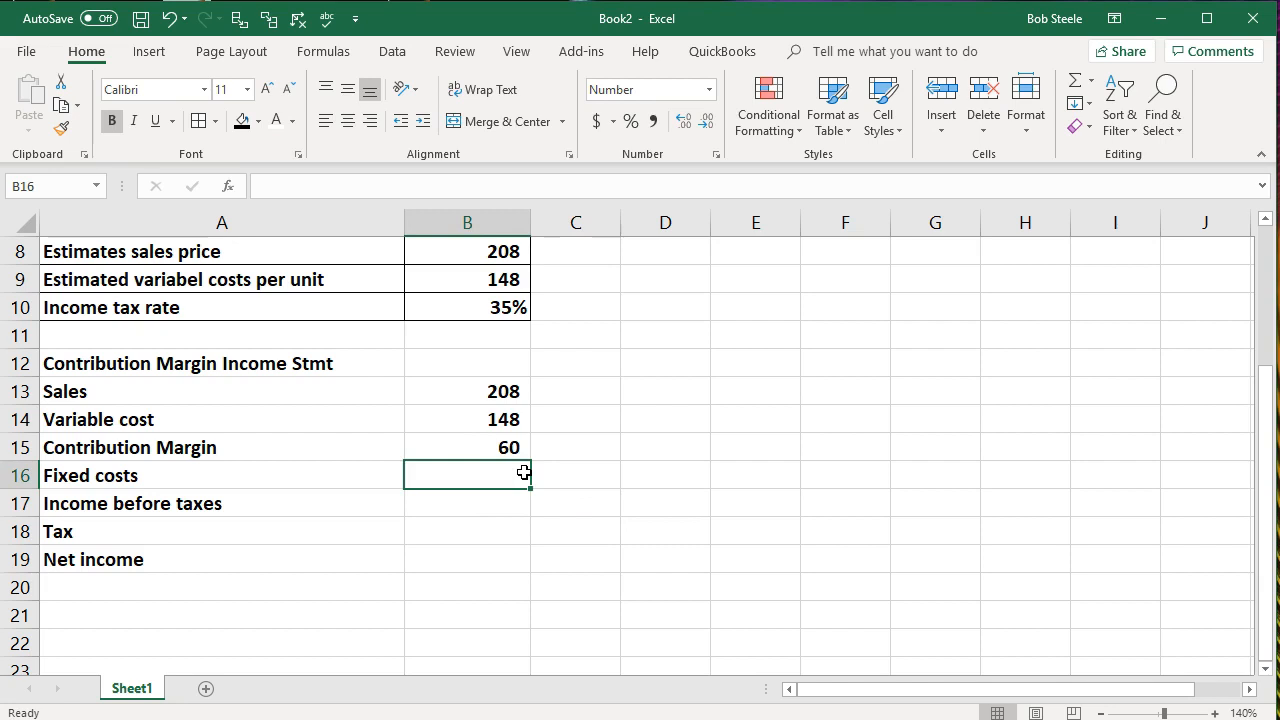
Step: Enter the column headings "Per Unit" in B12 and "Units" in C12
left_click(467, 363)
type("Per Unit")
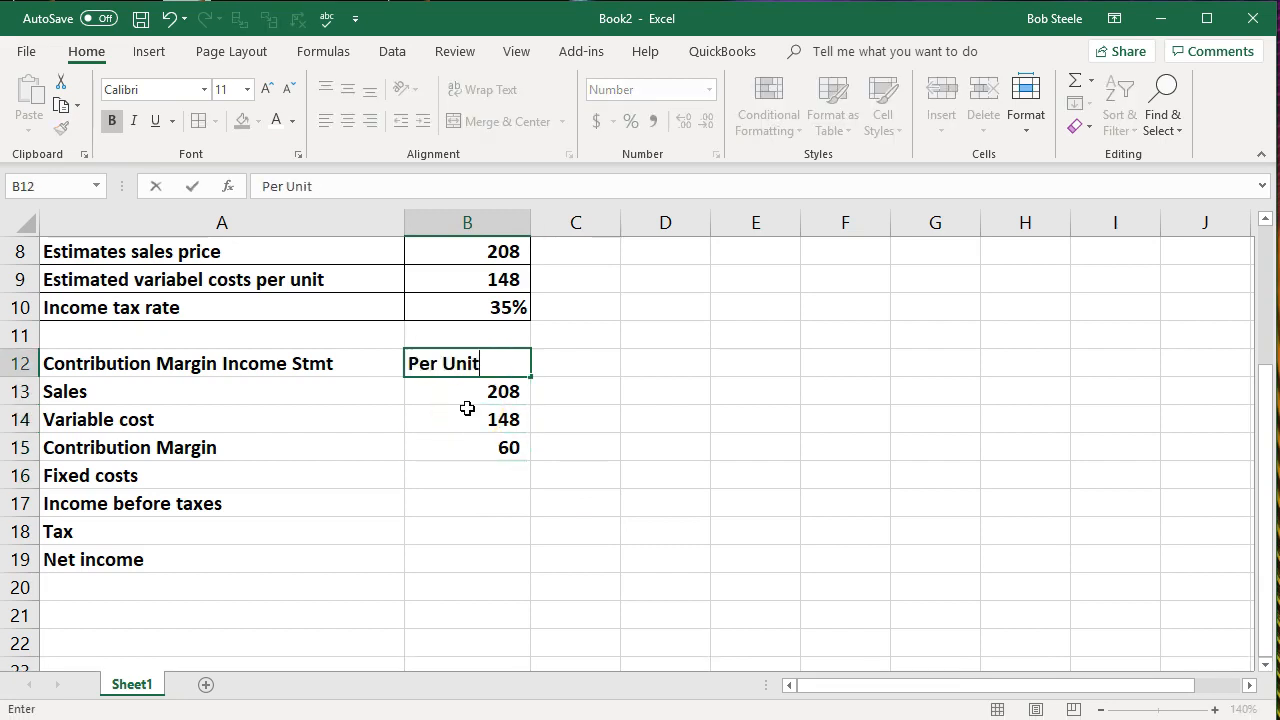
key("Tab")
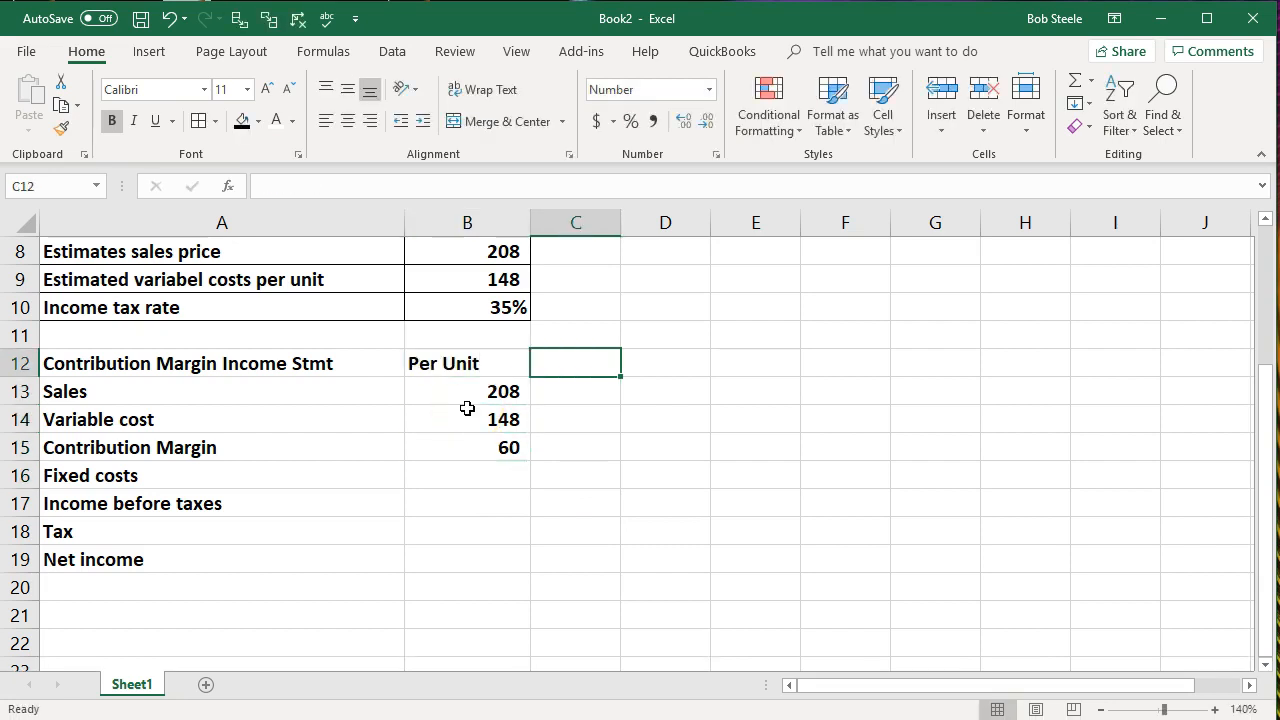
type("Units")
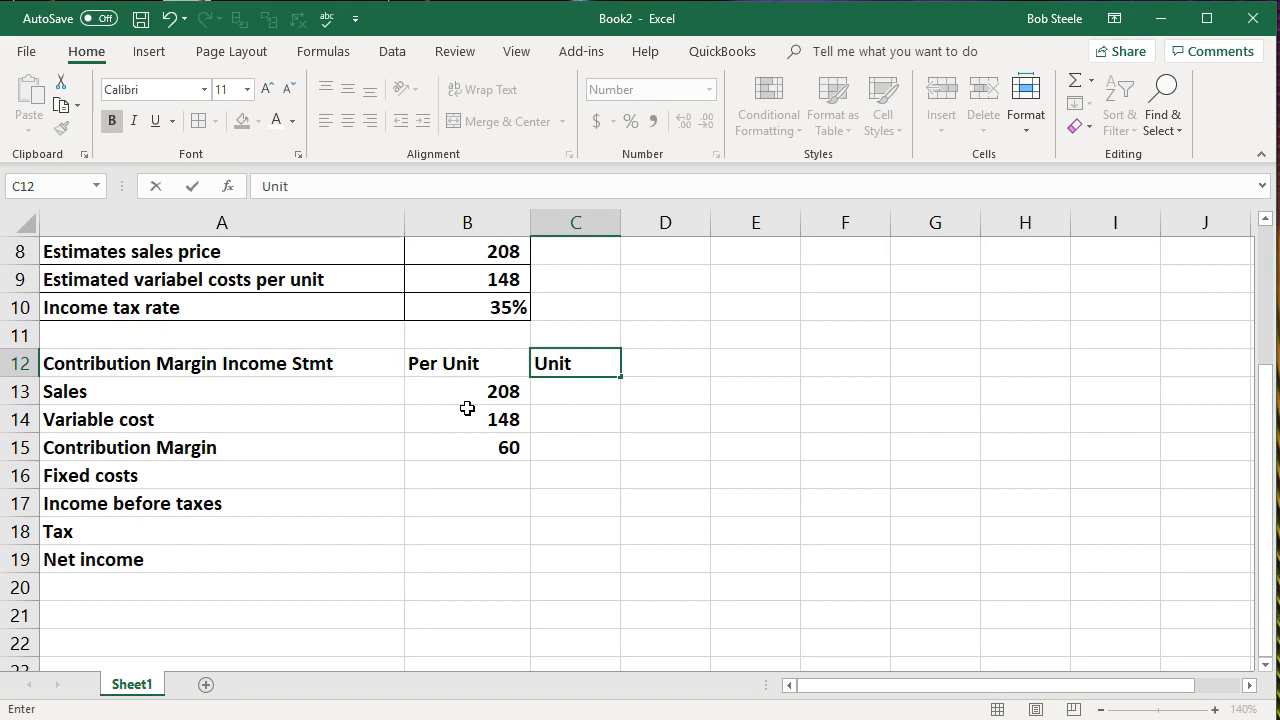
key("Return")
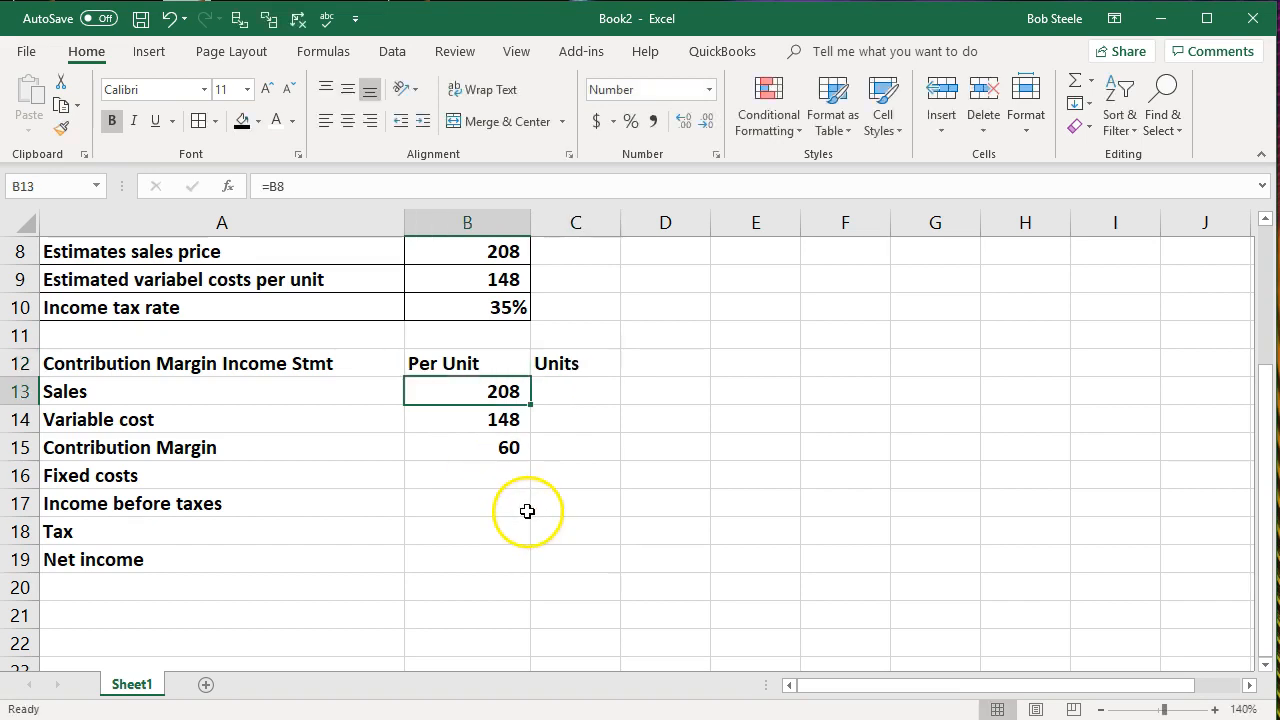
Step: Fill the Units cells C13:C15 for sales, variable cost and contribution margin with links to the estimated unit sales, =B7
scroll(527, 513, "up", 1)
left_click(574, 478)
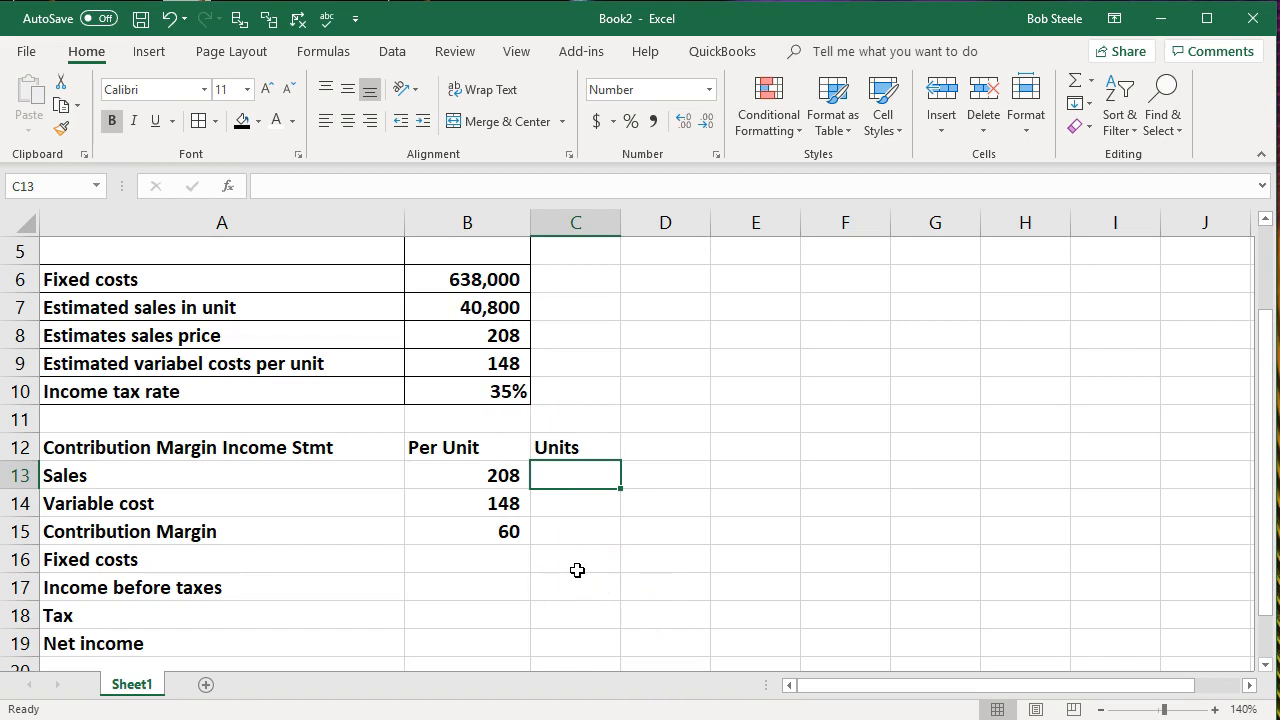
type("=")
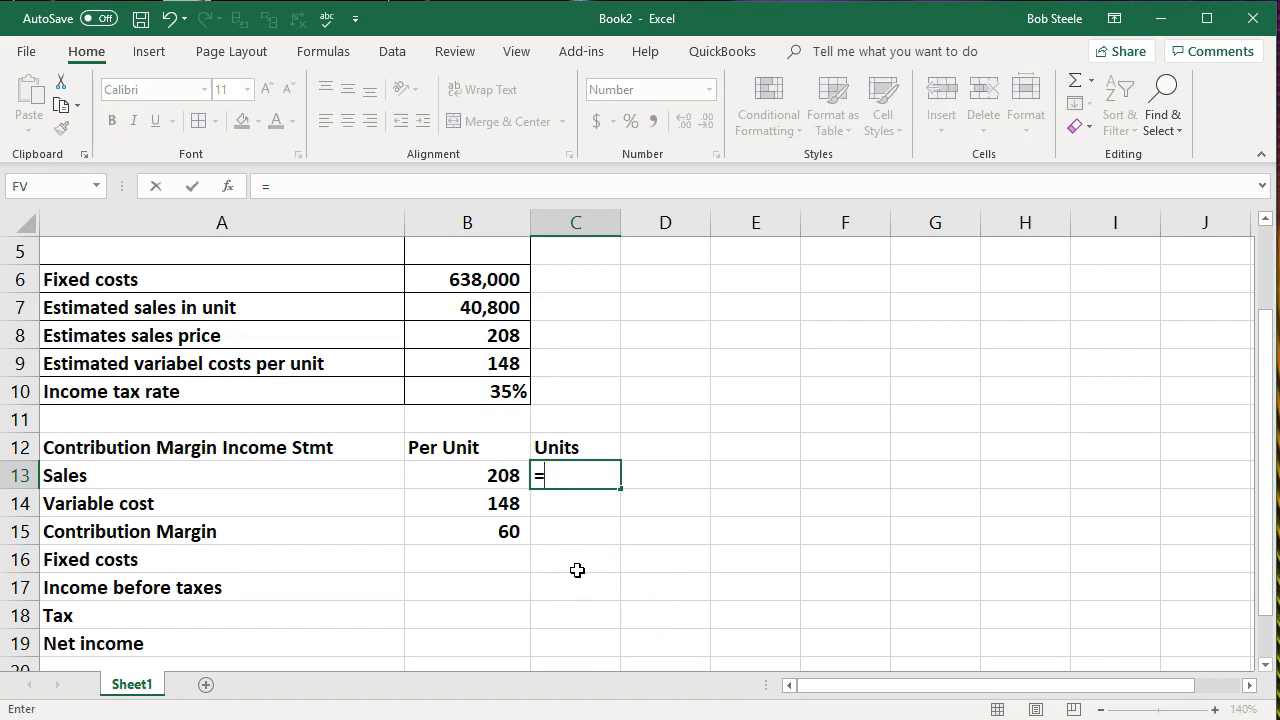
left_click(484, 310)
key("Return")
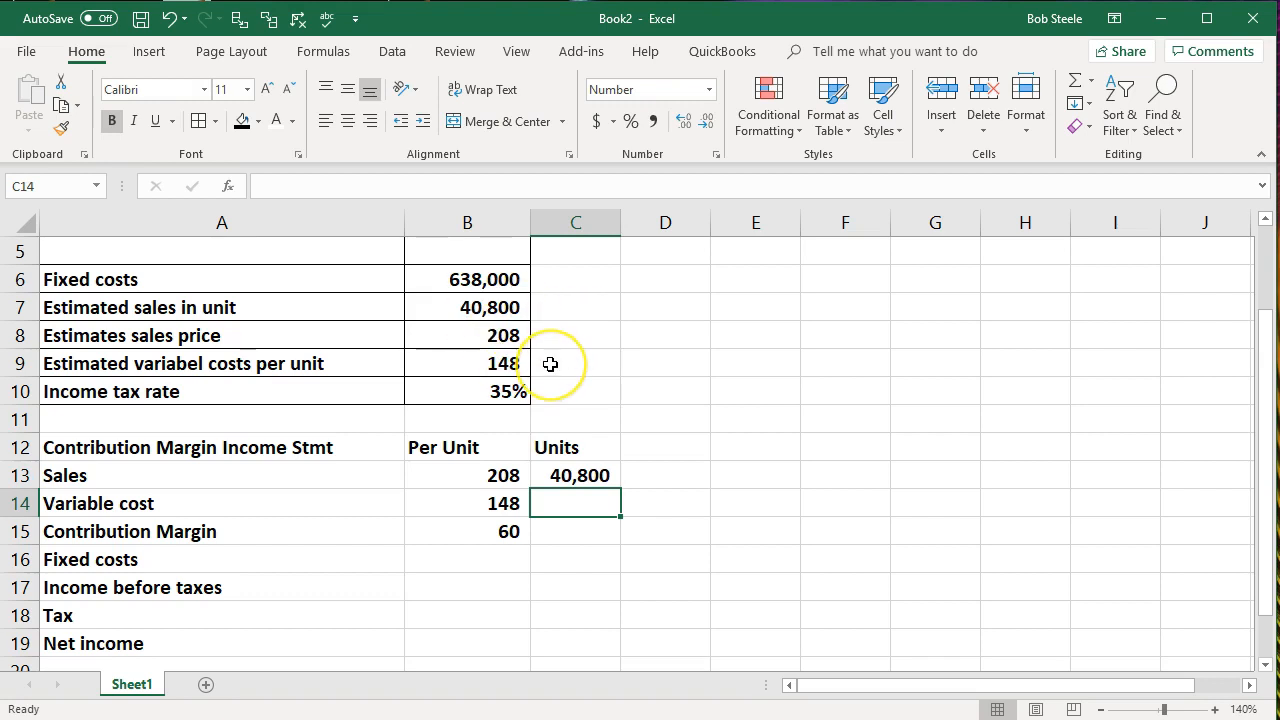
type("=")
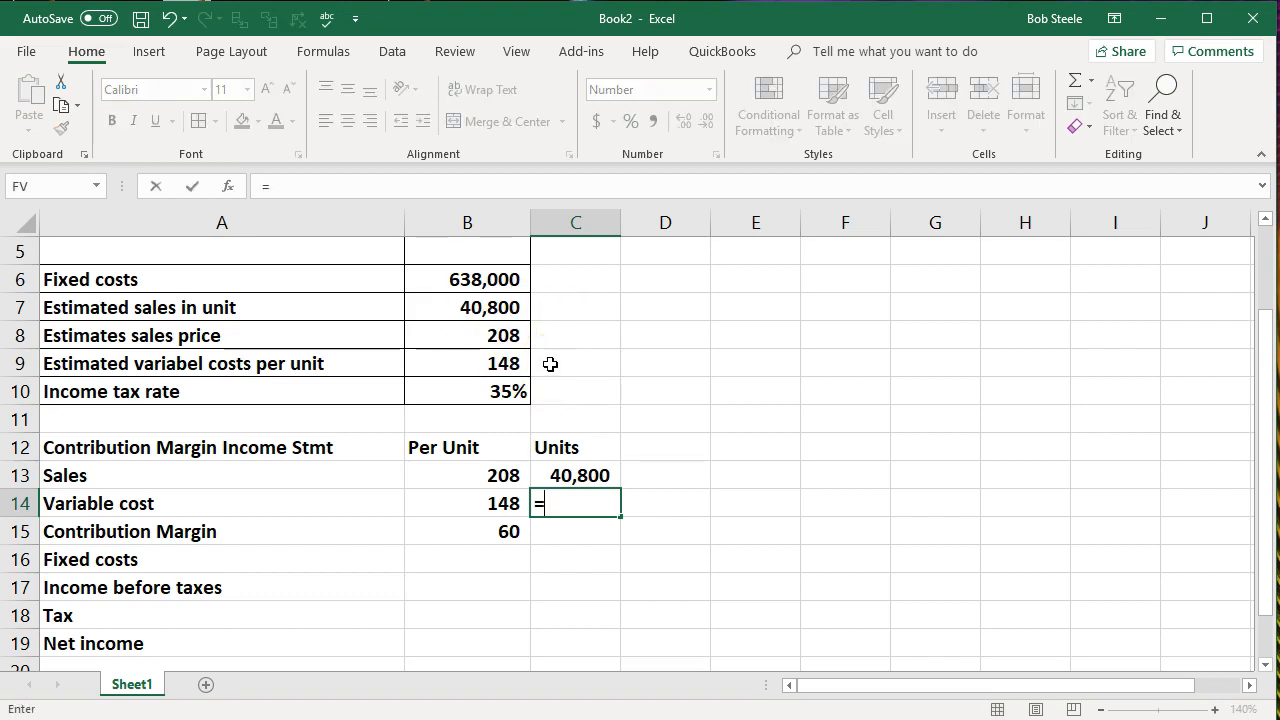
left_click(496, 308)
key("Return")
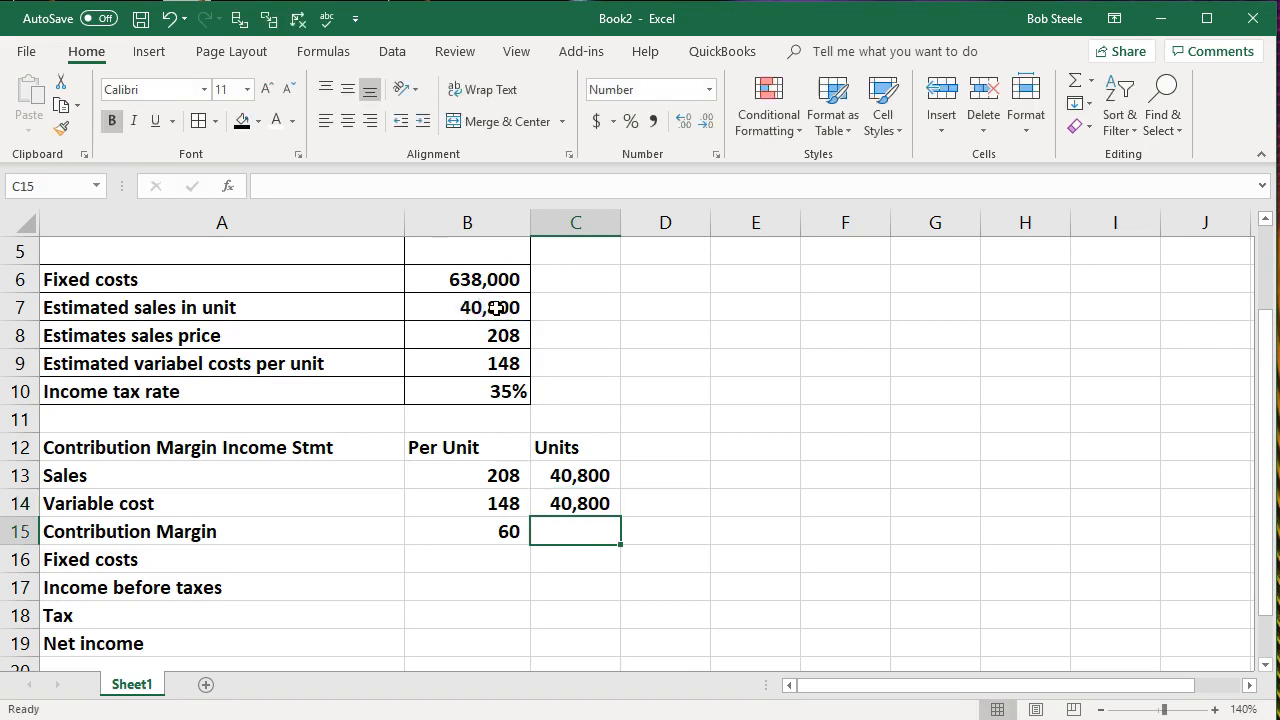
type("=")
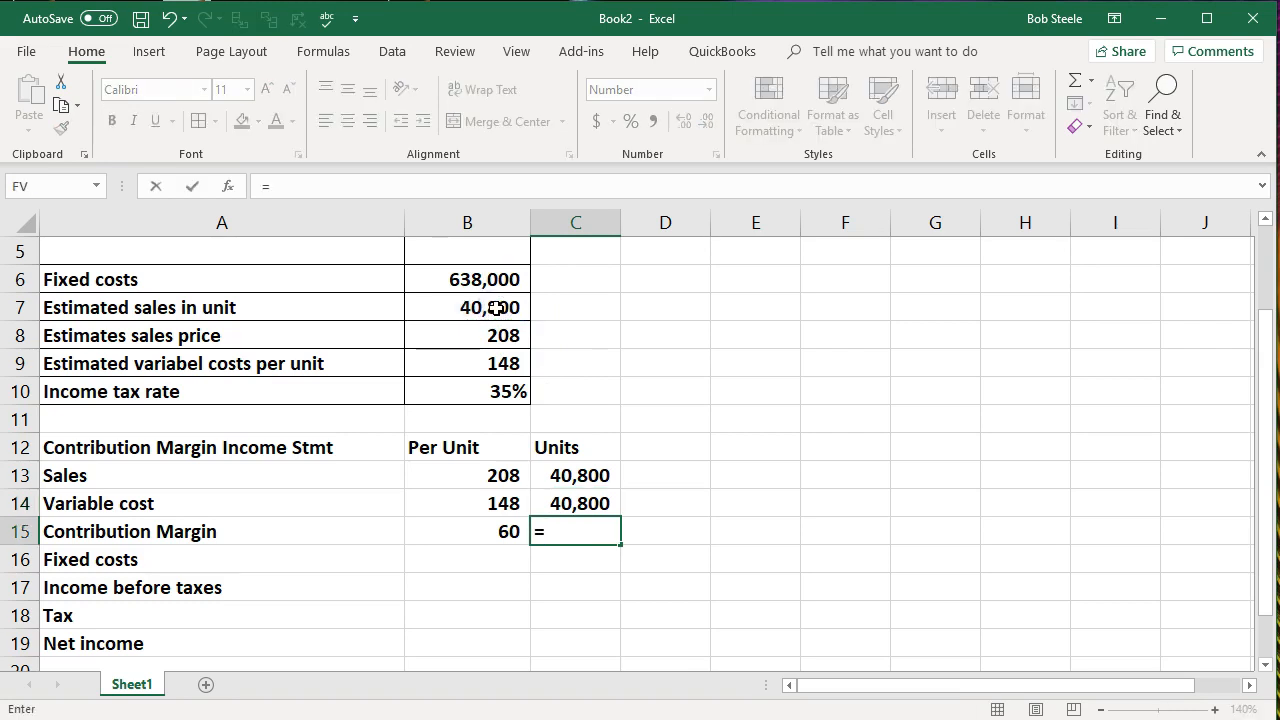
left_click(477, 310)
key("Return")
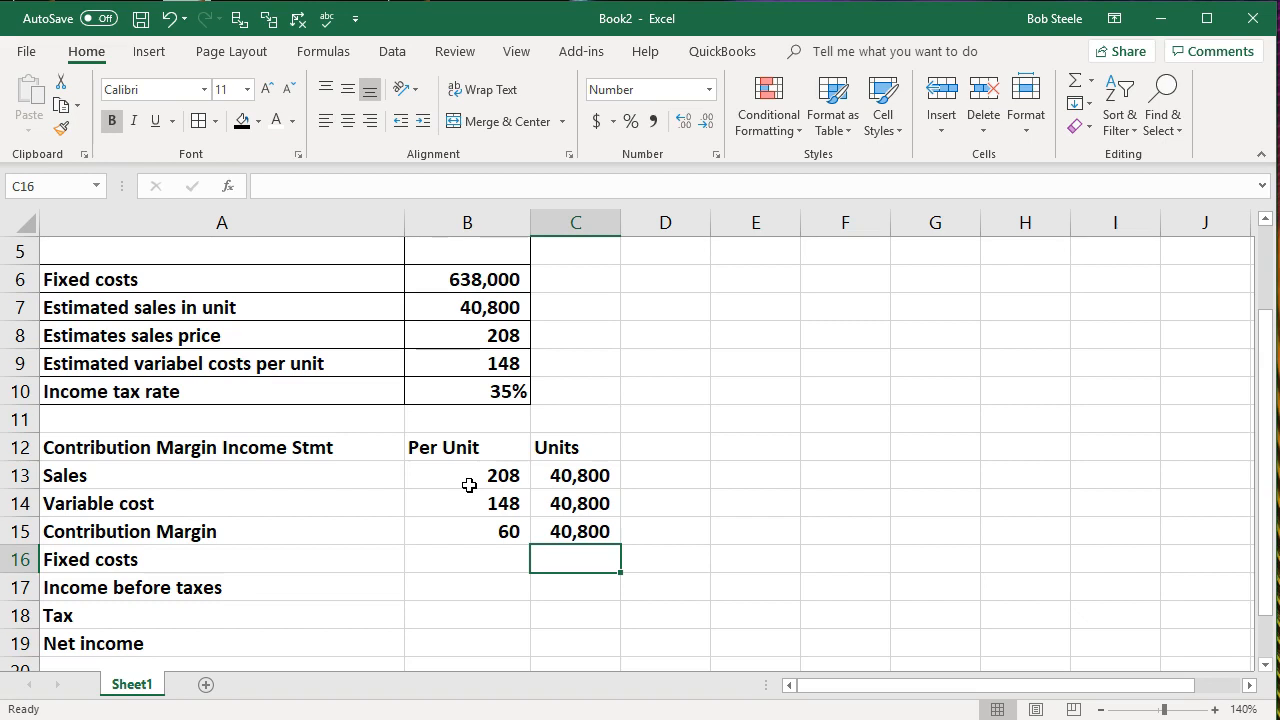
Step: Calculate total sales in D13 as the per-unit price times units, =B13*C13
left_click(648, 470)
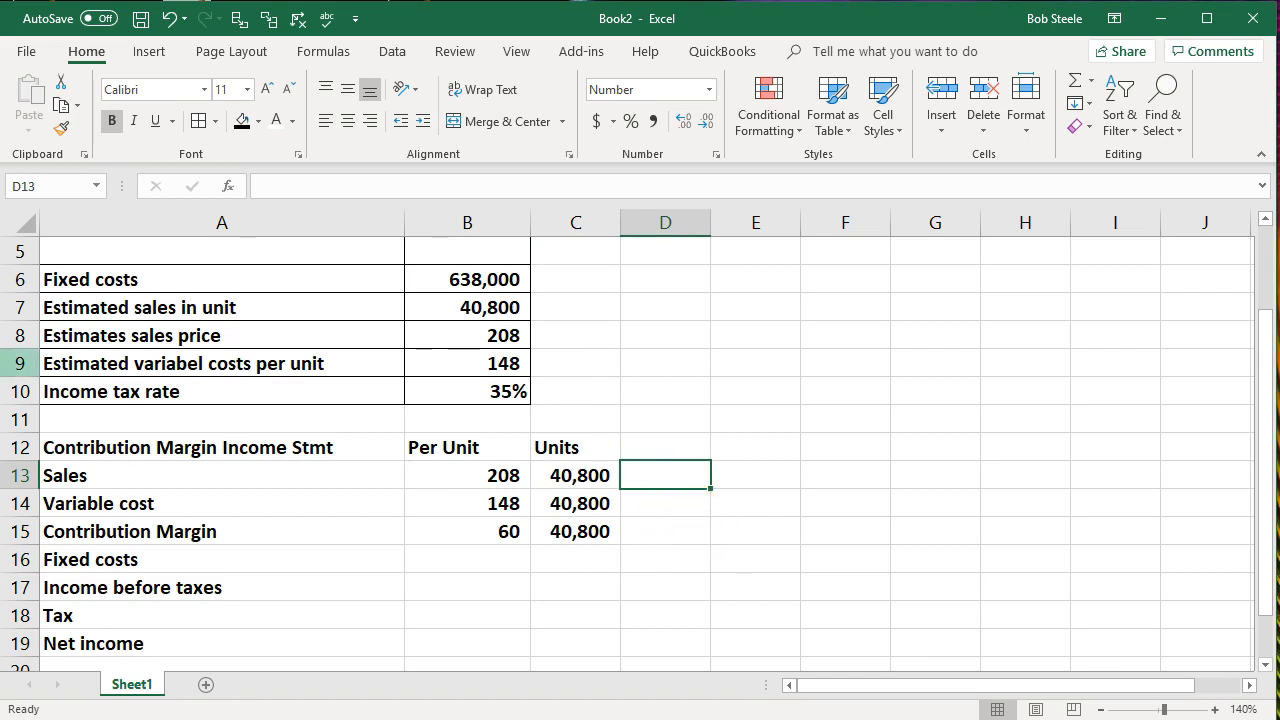
type("=")
key("Left")
key("Left")
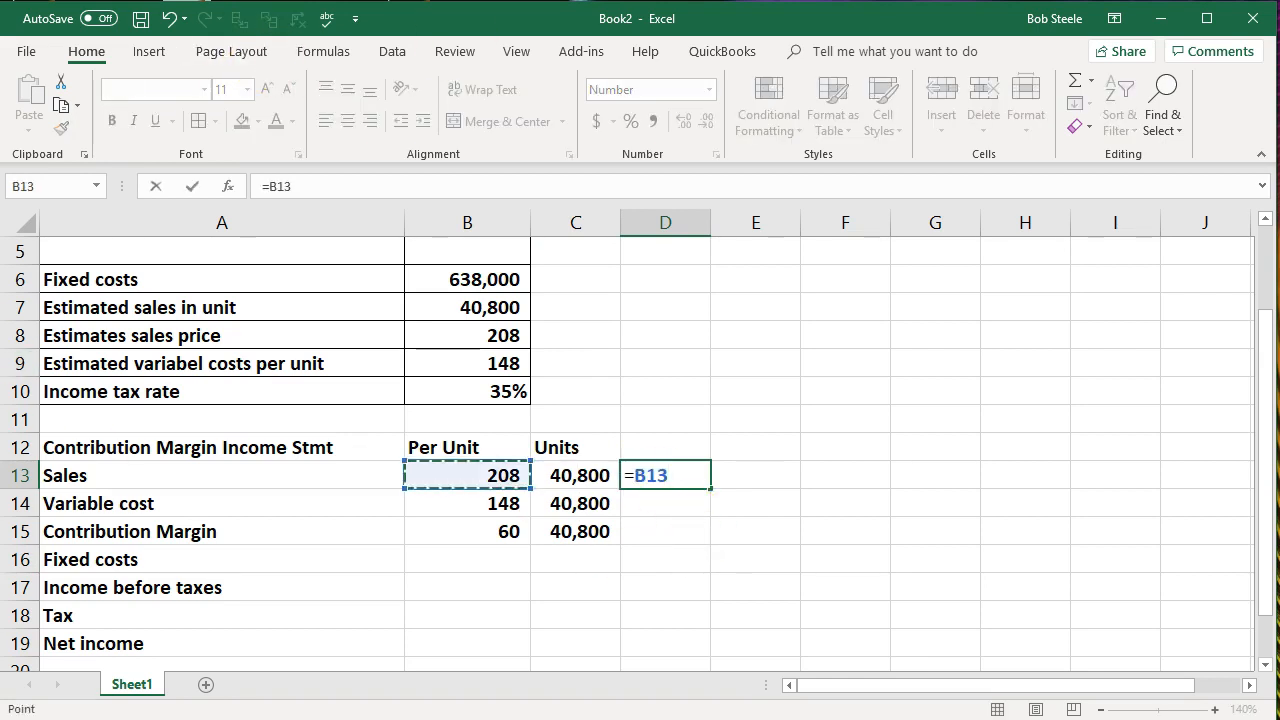
type("*")
key("Left")
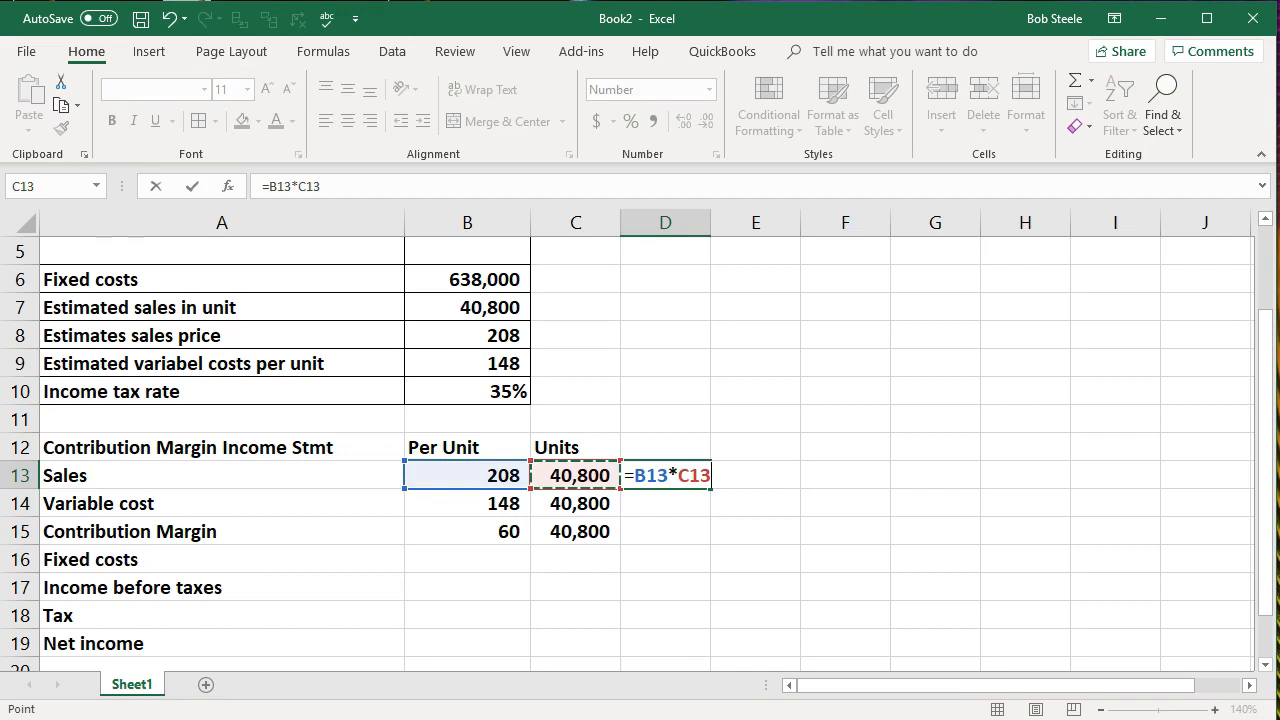
key("Return")
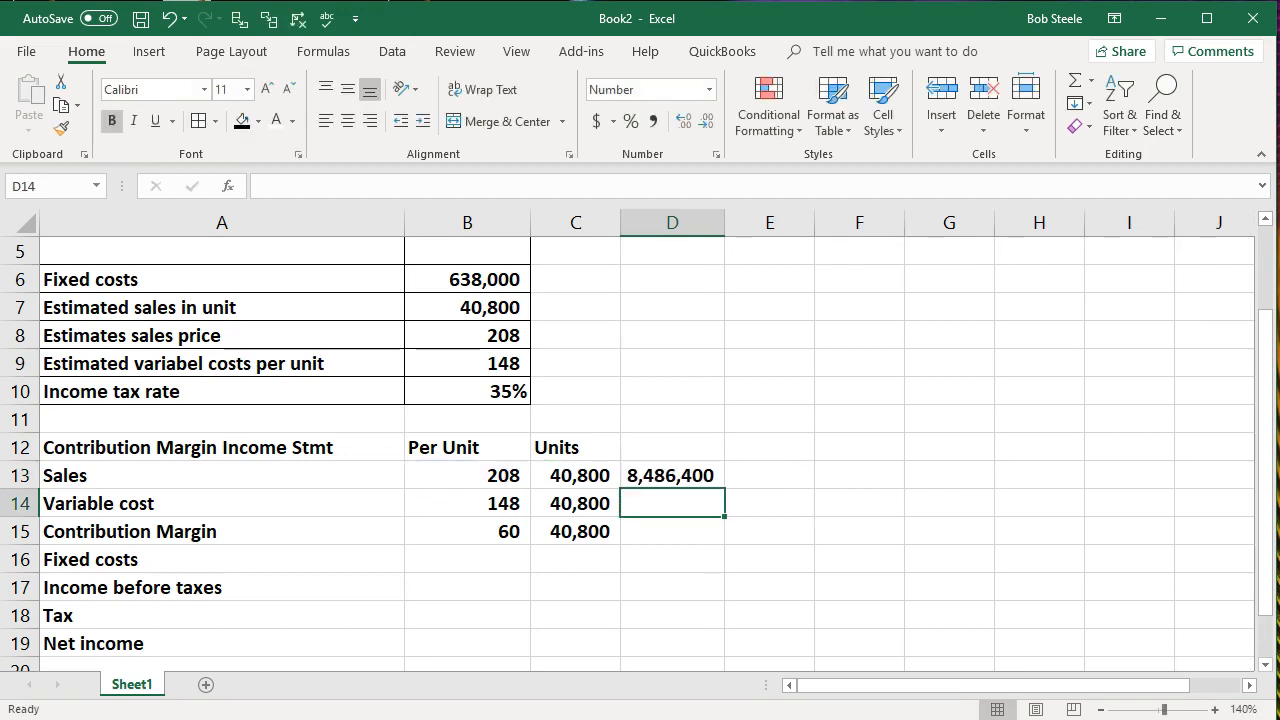
Step: Calculate the total variable cost in D14 as per-unit cost times units, =B14*C14
type("=")
key("Left")
key("Left")
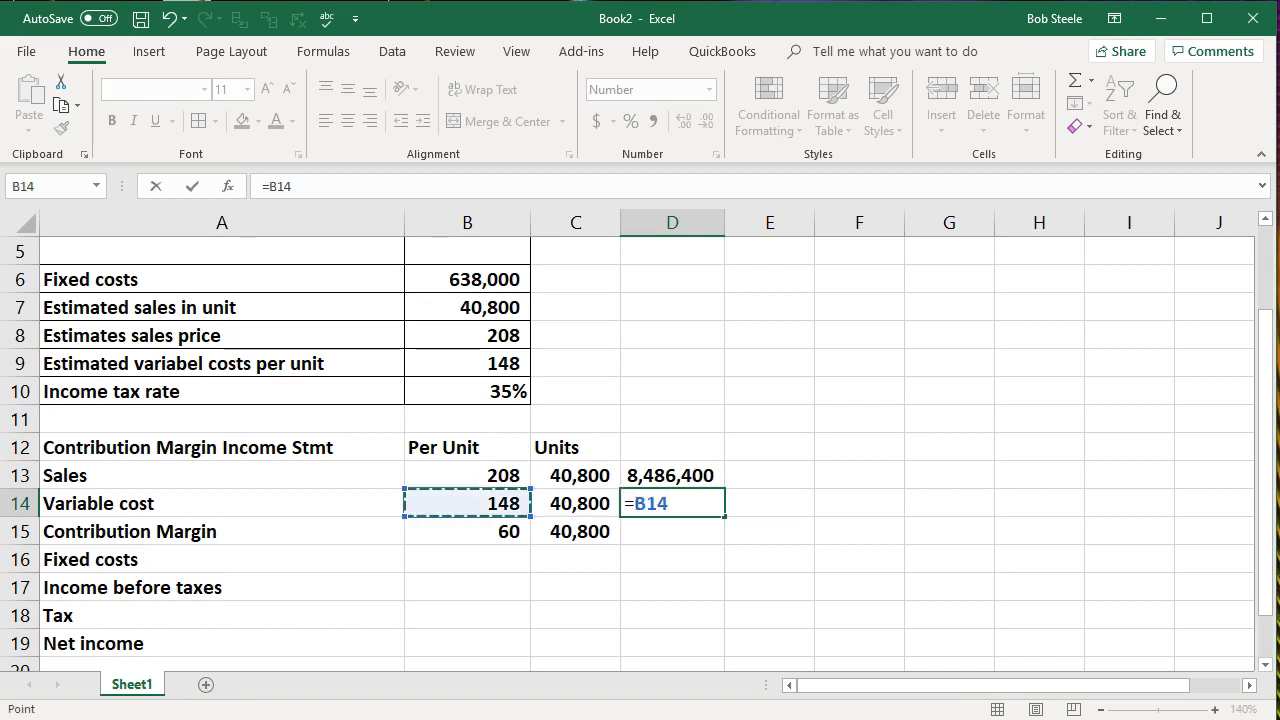
type("*")
key("Left")
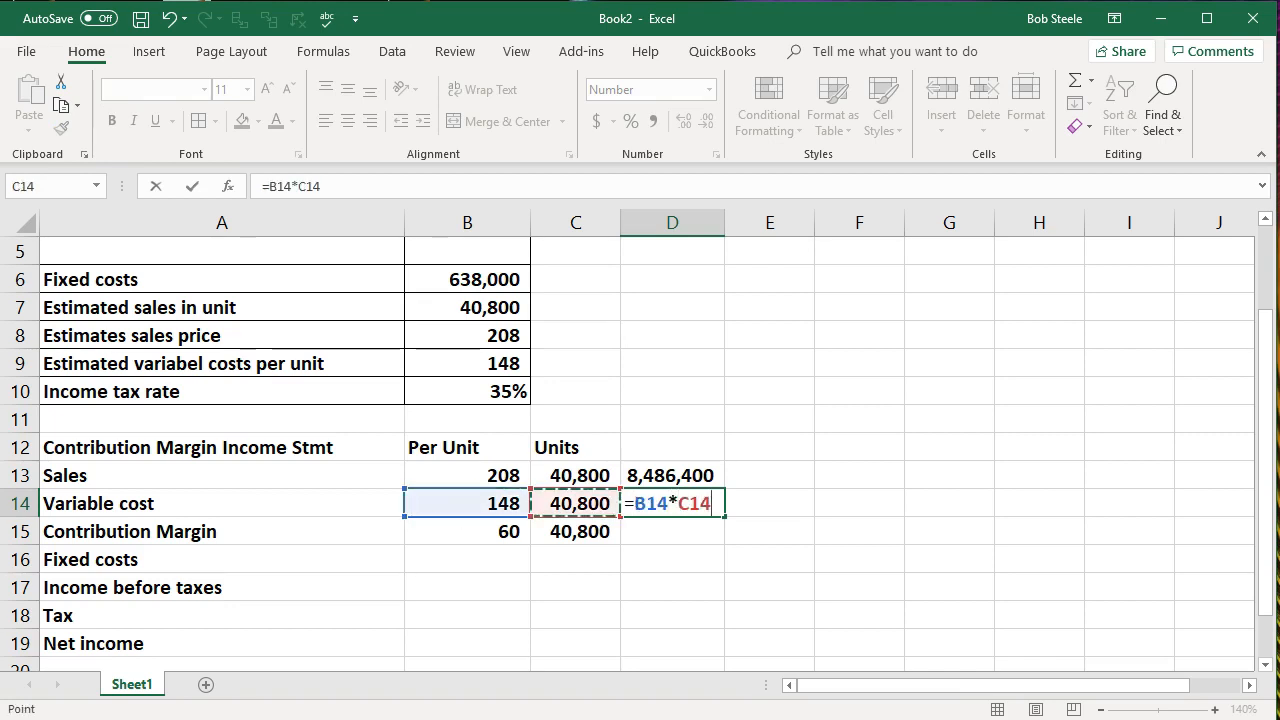
key("Return")
key("Up")
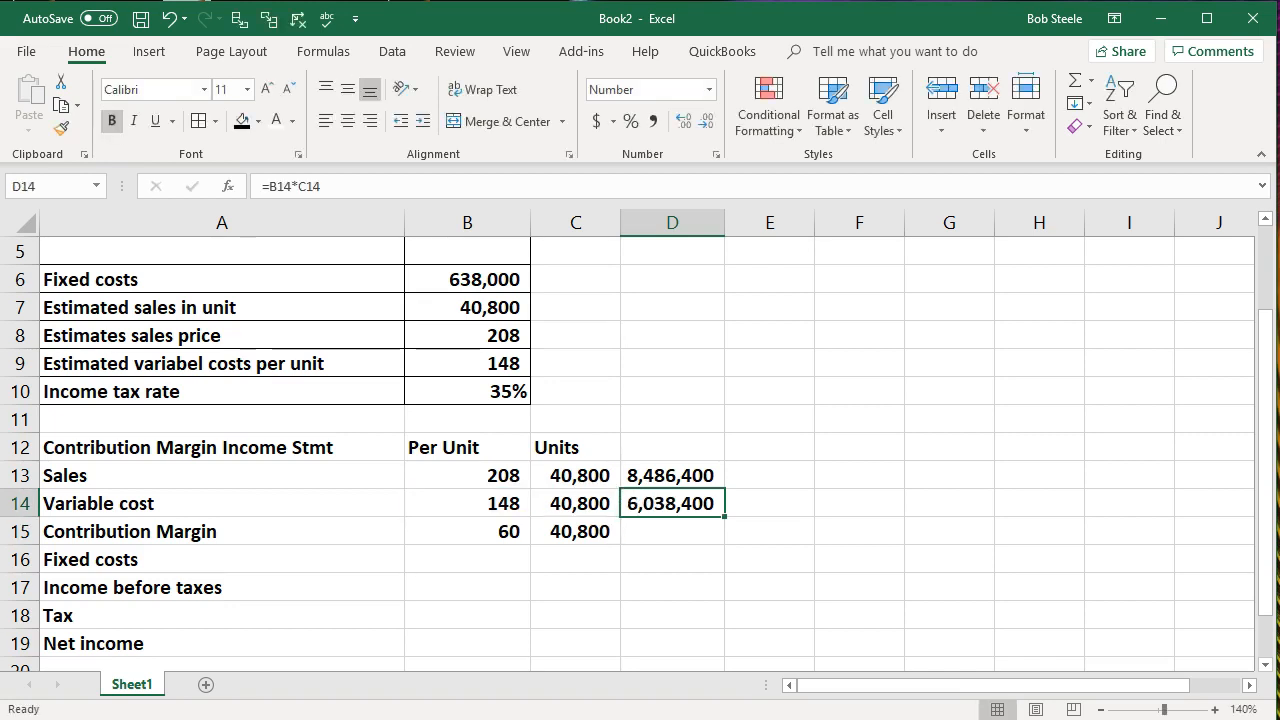
Step: Calculate the total contribution margin in D15 as the per-unit margin times units, =B15*C15
left_click(702, 528)
type("=")
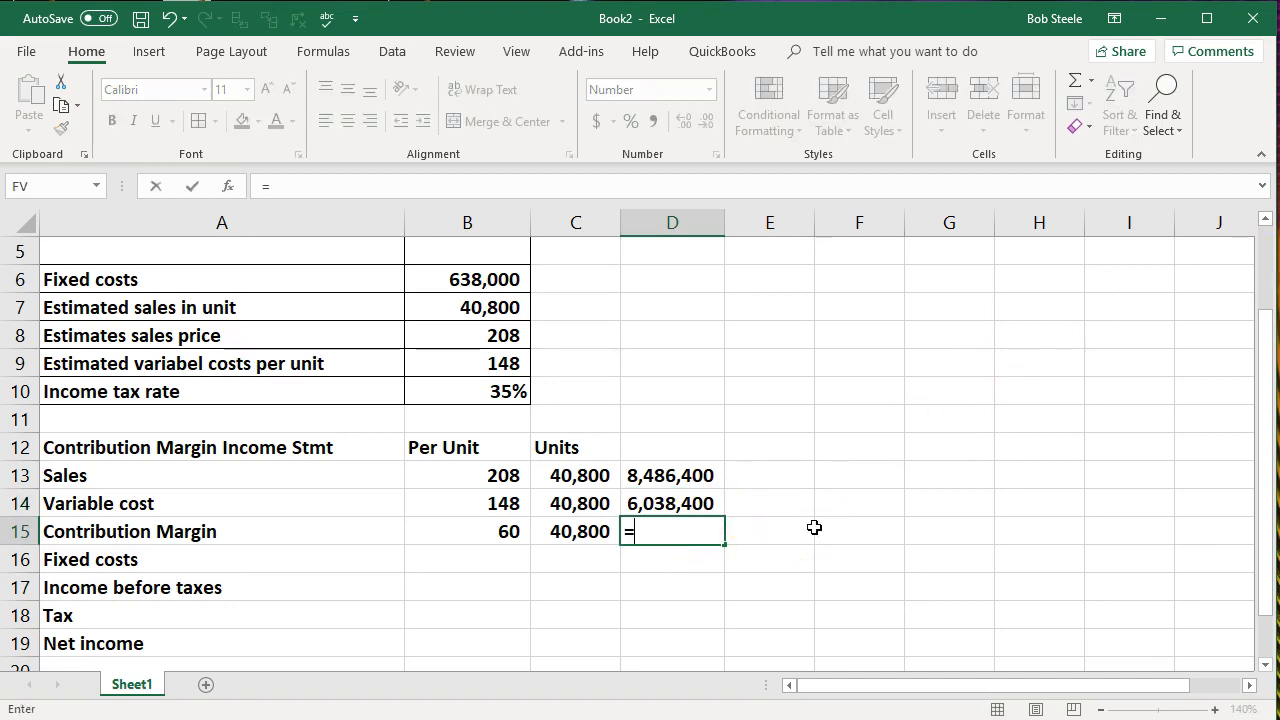
key("Left")
key("Left")
type("*")
key("Left")
key("Return")
Step: Cross-check the total contribution margin in E15 with =D13-D14, and clear the check formula
left_click(812, 530)
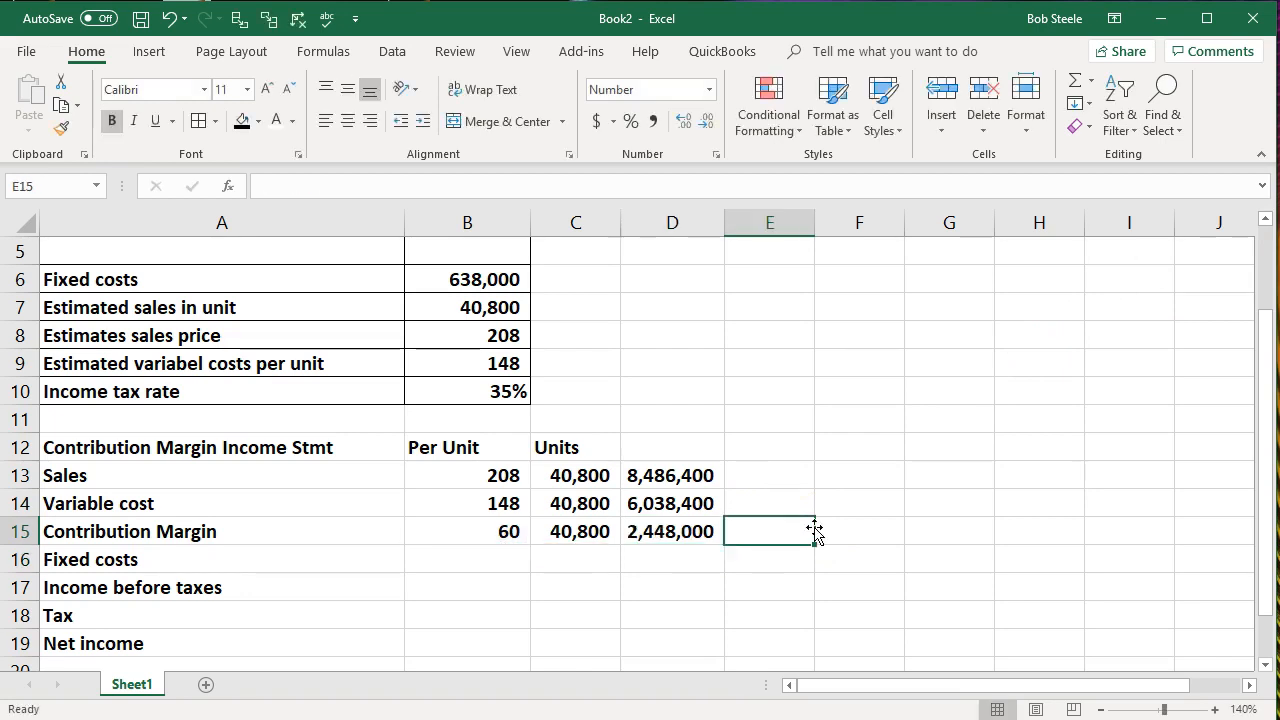
type("=")
key("Left")
key("Up")
key("Up")
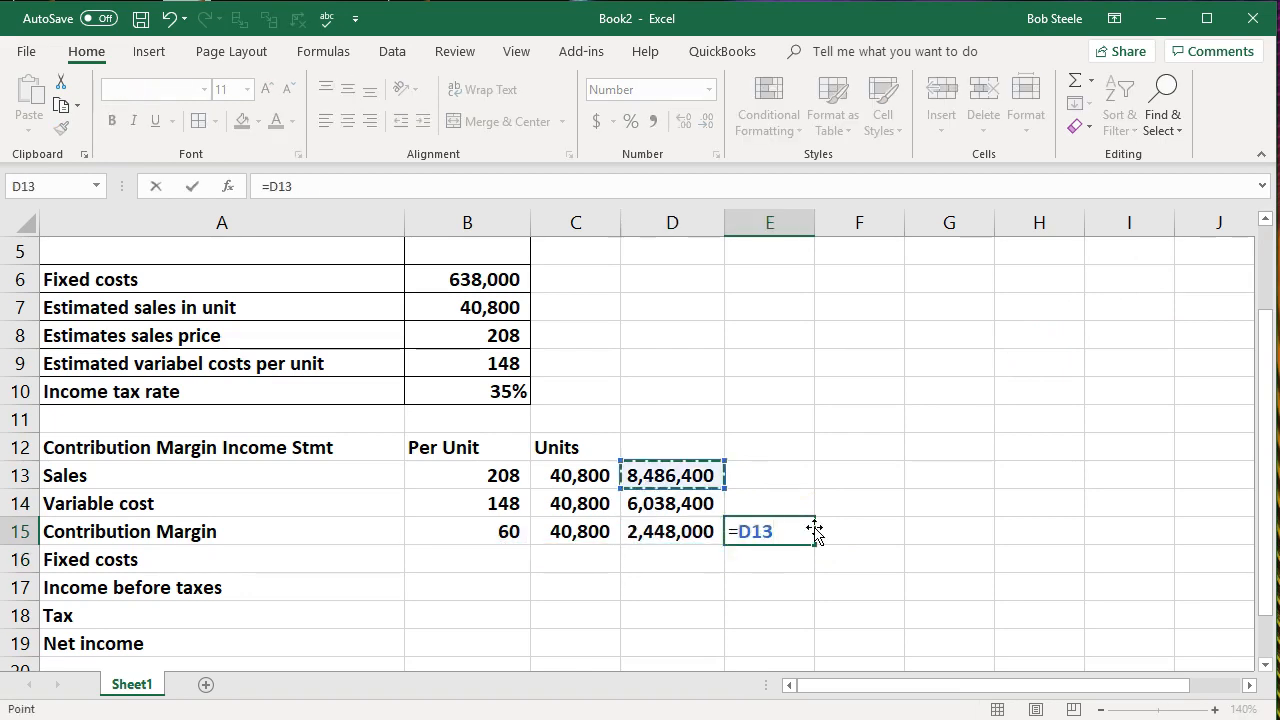
type("-")
key("Left")
key("Up")
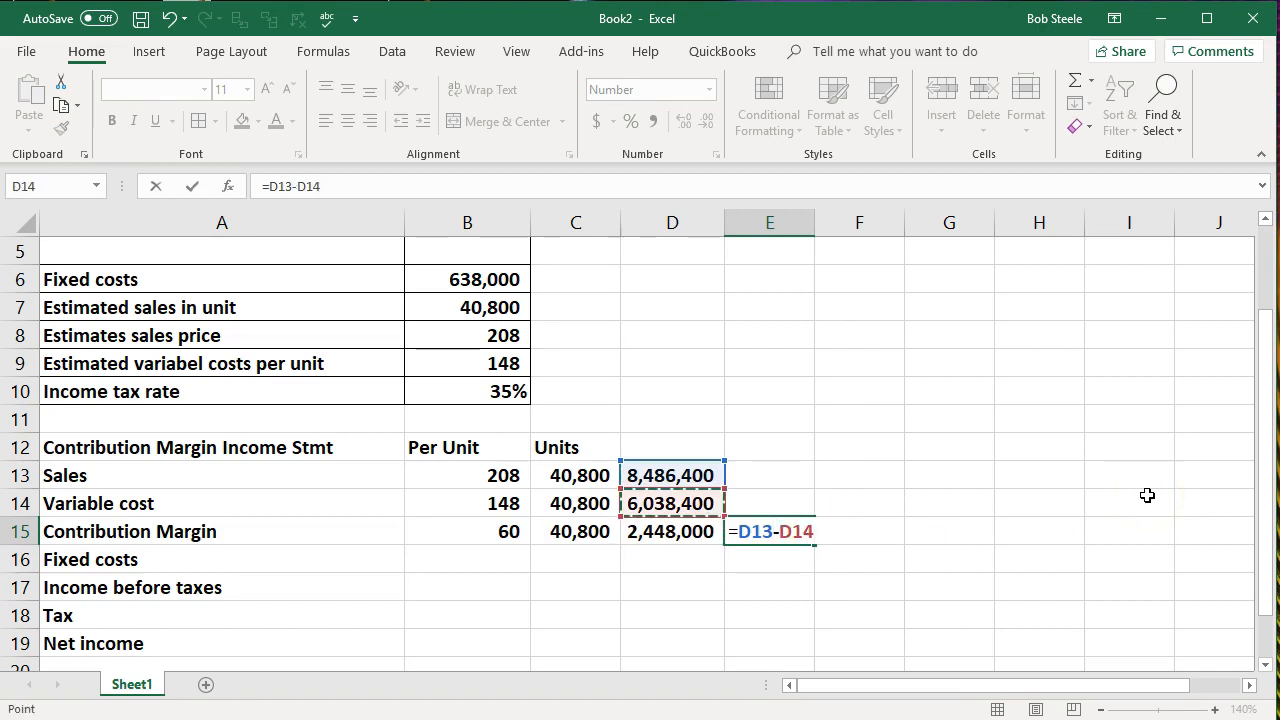
key("Return")
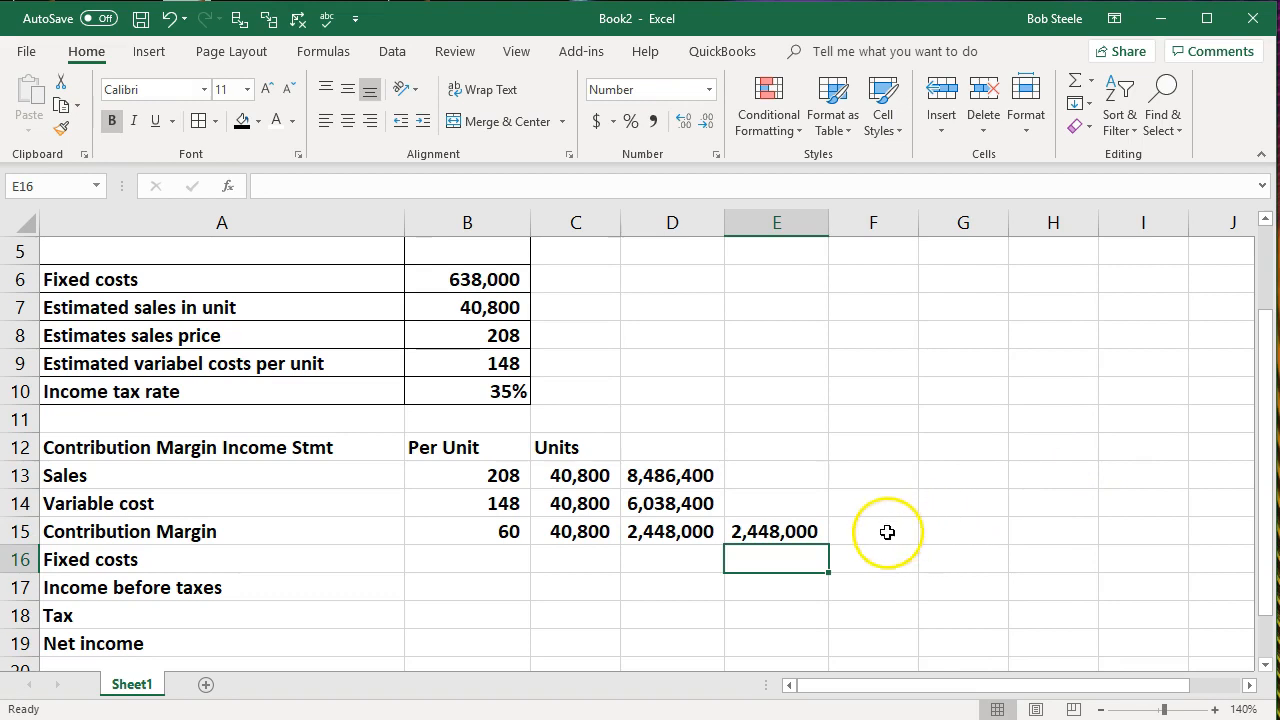
left_click(804, 538)
key("BackSpace")
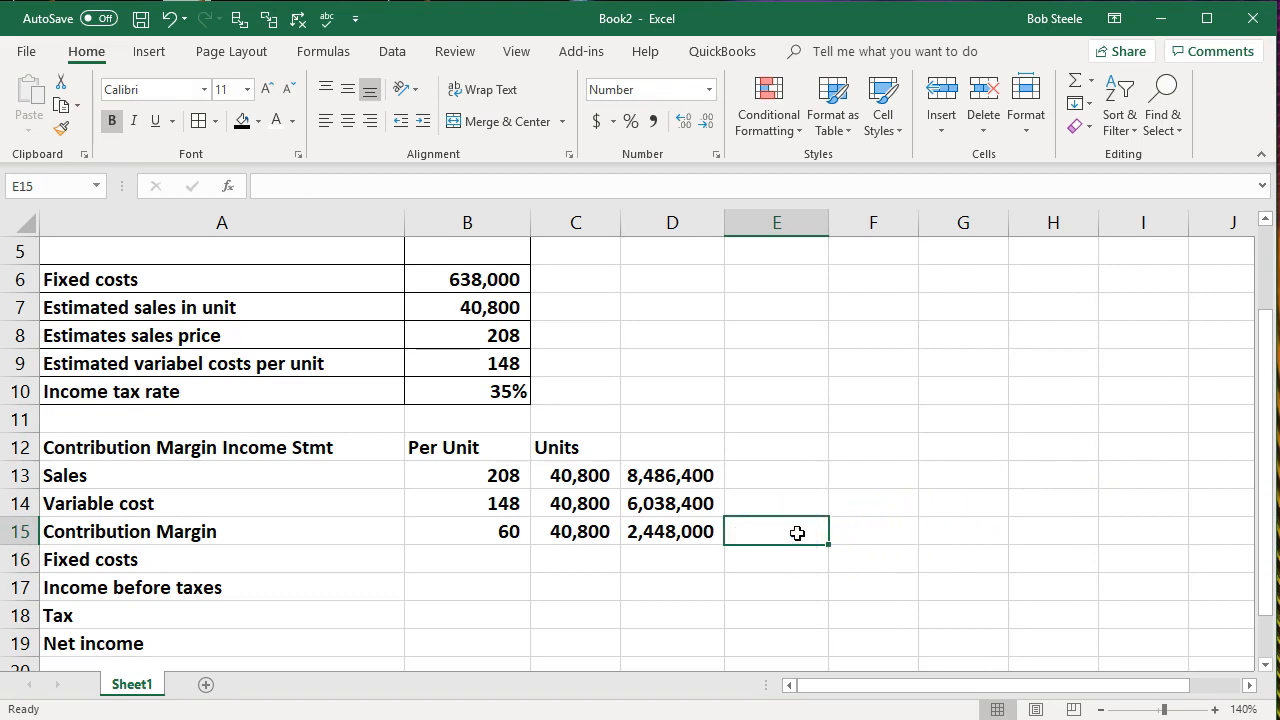
Step: Link the income statement's Fixed costs in D16 to the fixed costs input, =B6
key("Return")
key("Left")
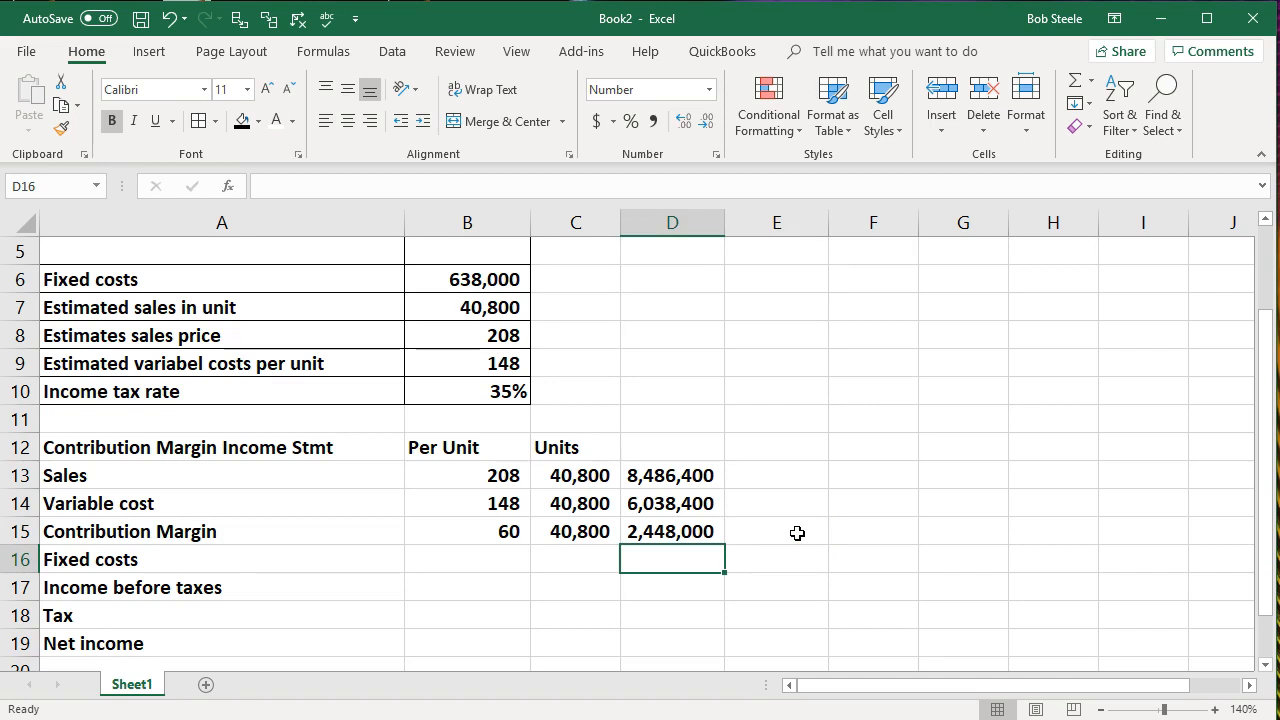
type("=")
left_click(478, 277)
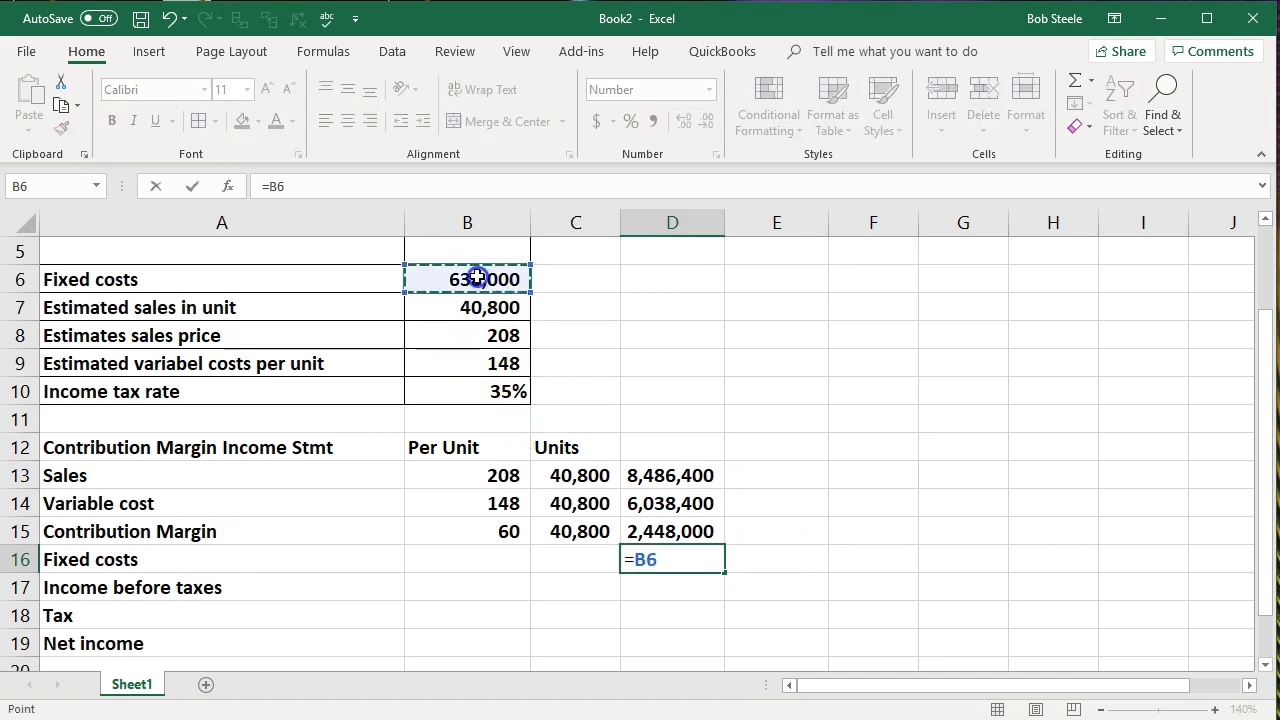
key("Return")
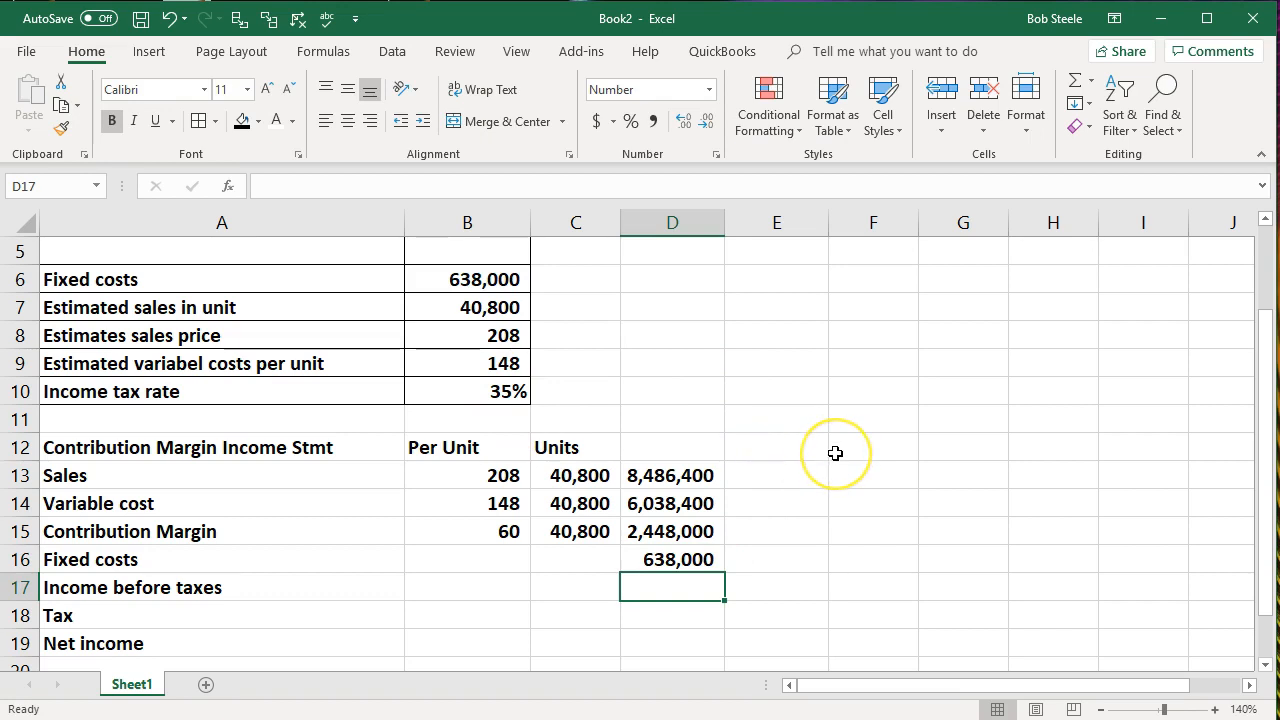
Step: Underline the variable cost amounts in B14 and D14 and the fixed costs amount in D16
left_click(674, 503)
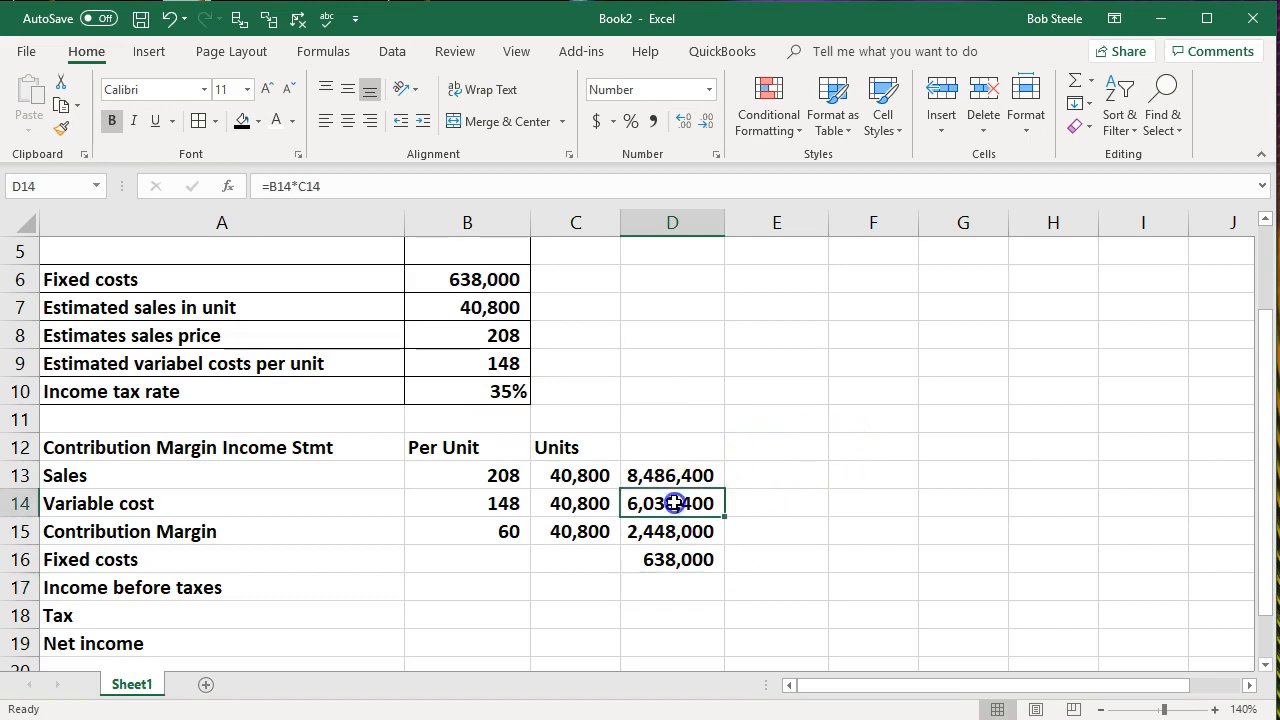
left_click(505, 503, "ctrl")
left_click(155, 120)
left_click(345, 414)
left_click(672, 538)
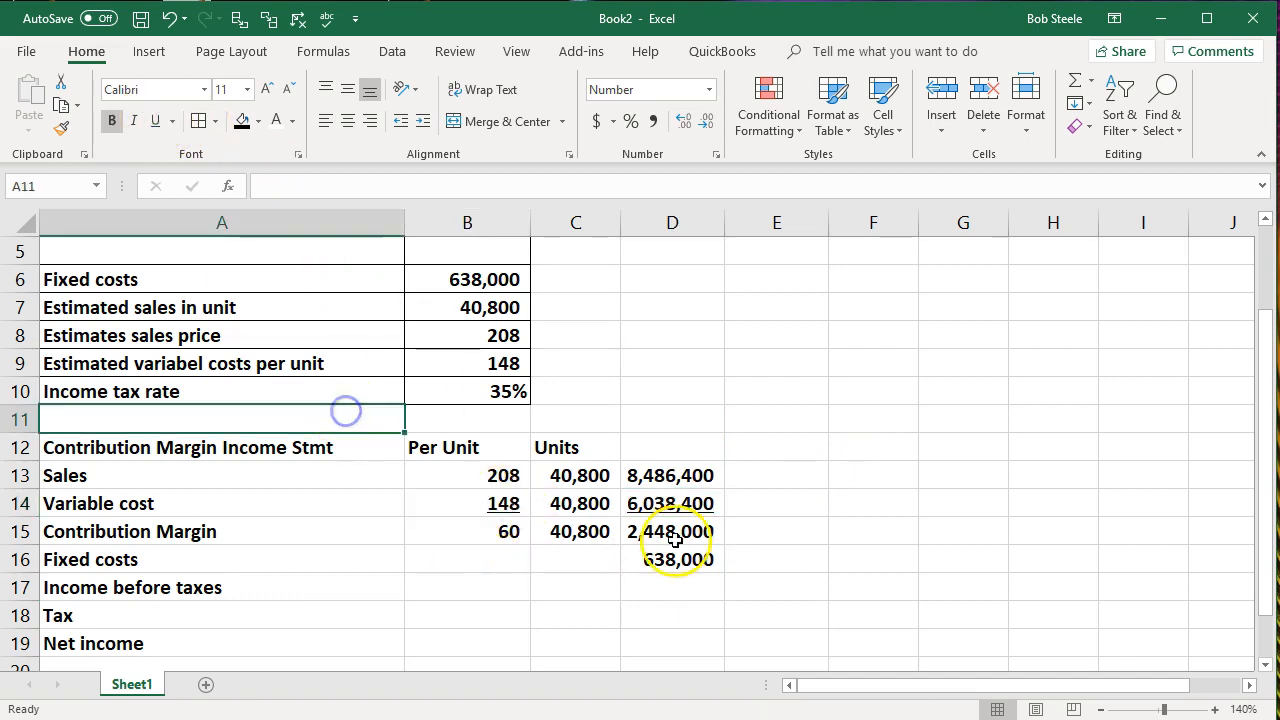
left_click(675, 563)
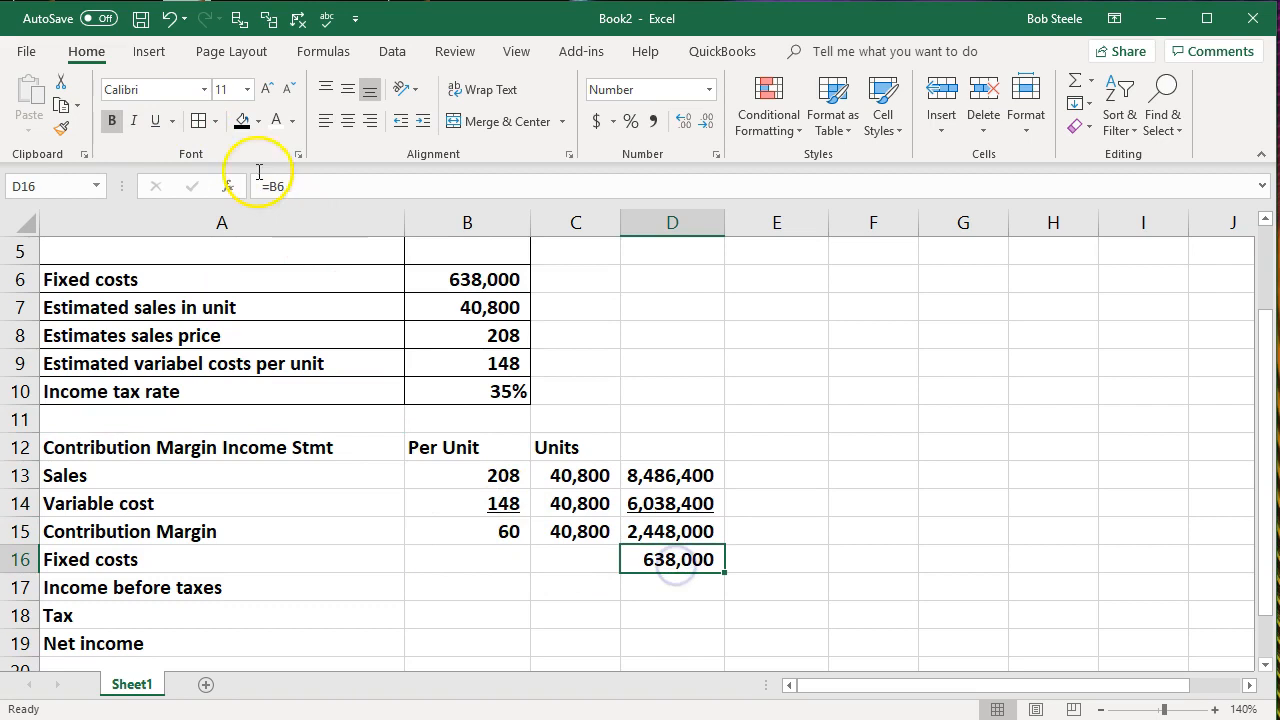
left_click(155, 120)
left_click(667, 510)
Step: Calculate Income before taxes in D17 as contribution margin minus fixed costs, =D15-D16
left_click(671, 586)
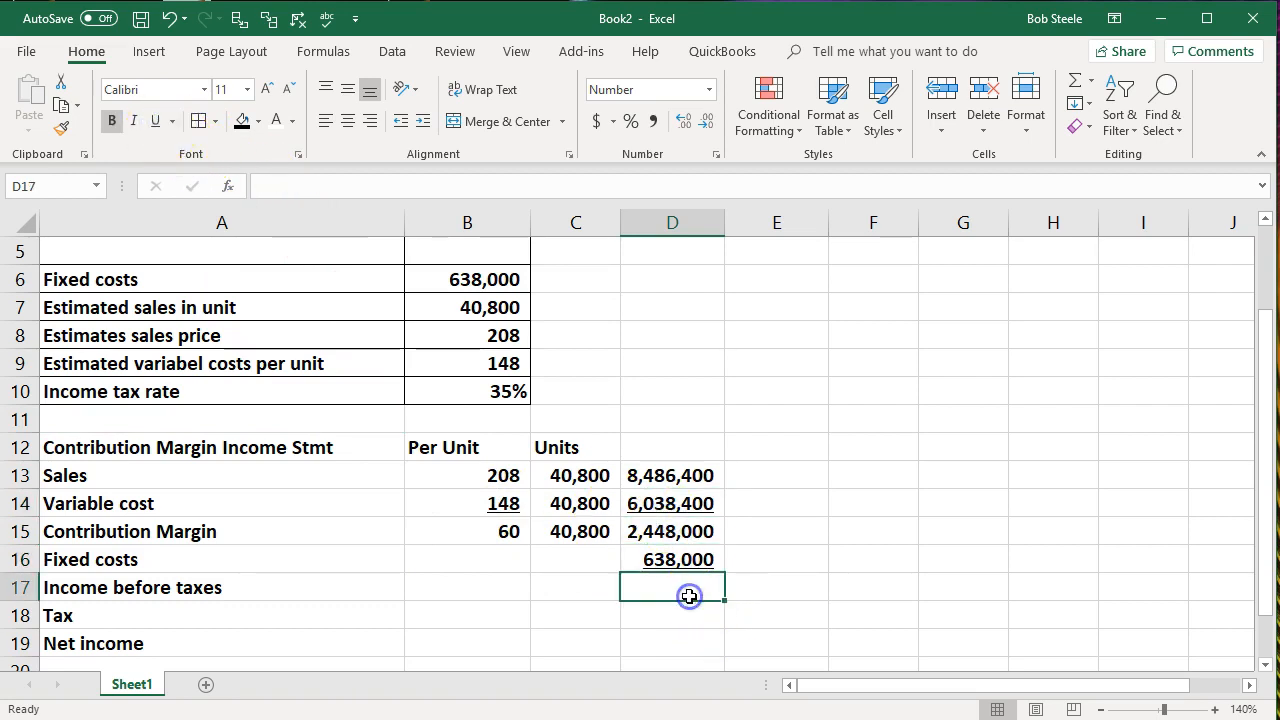
type("=")
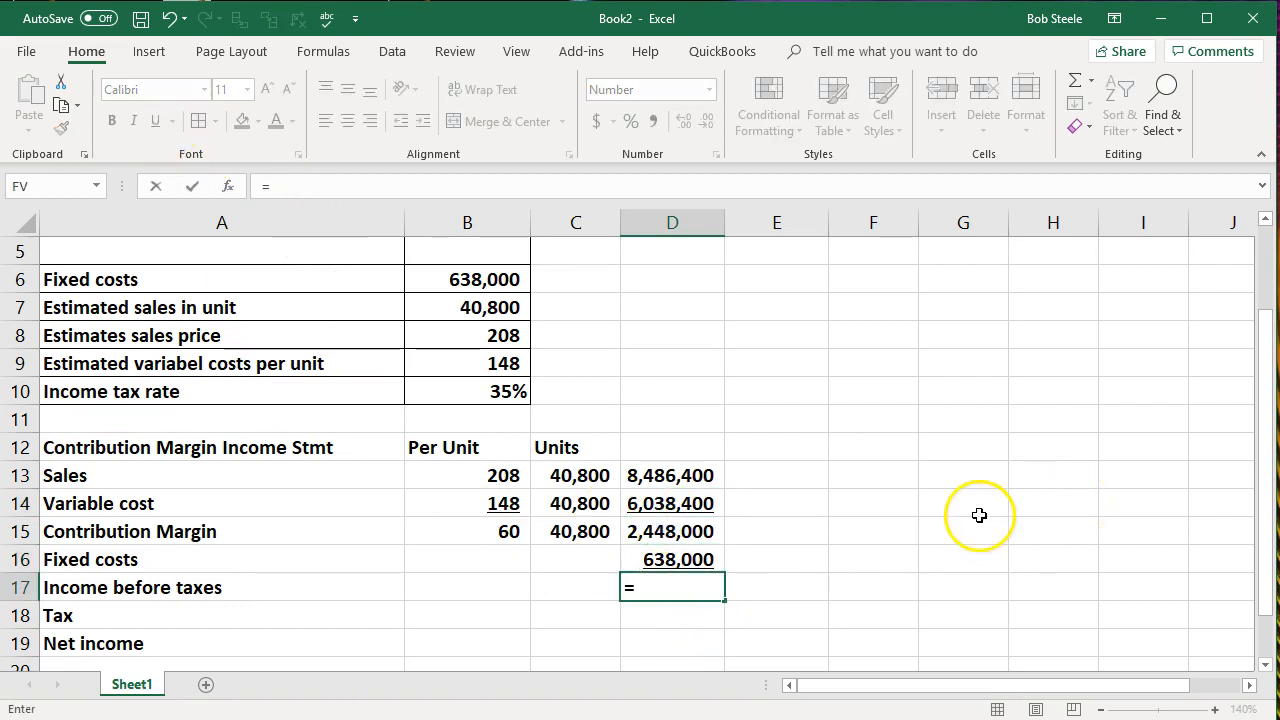
left_click(691, 535)
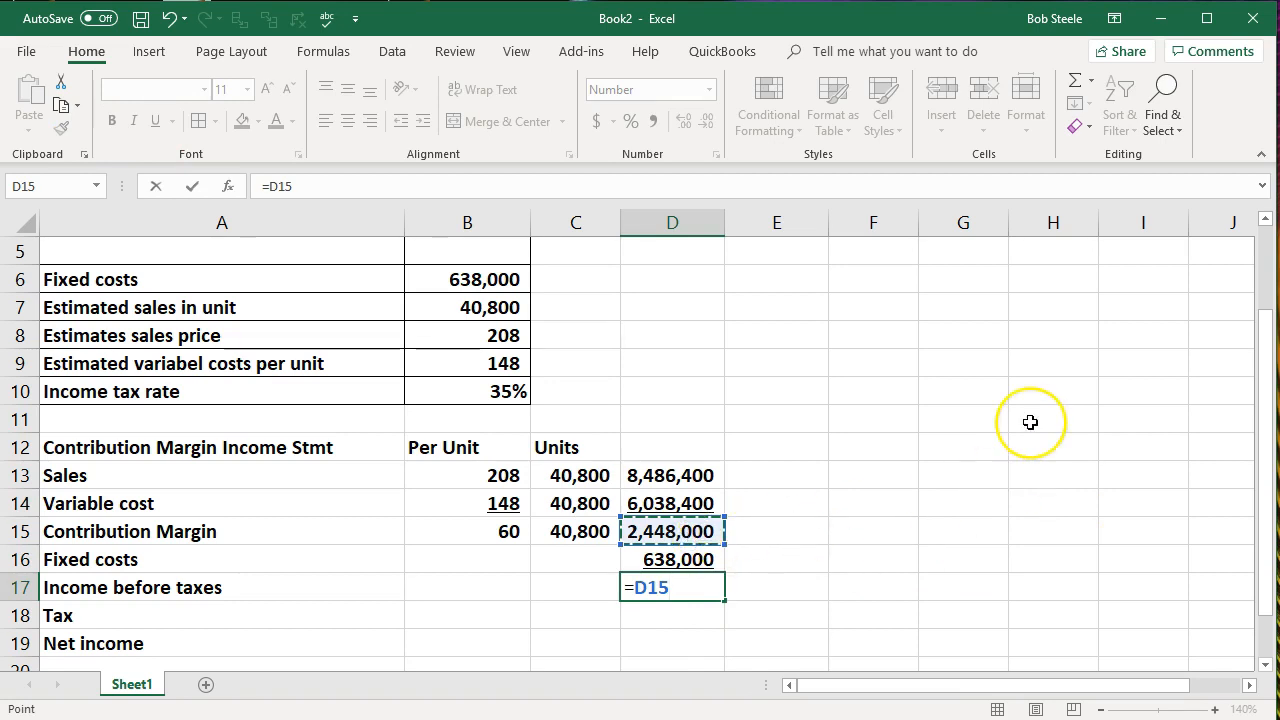
type("-")
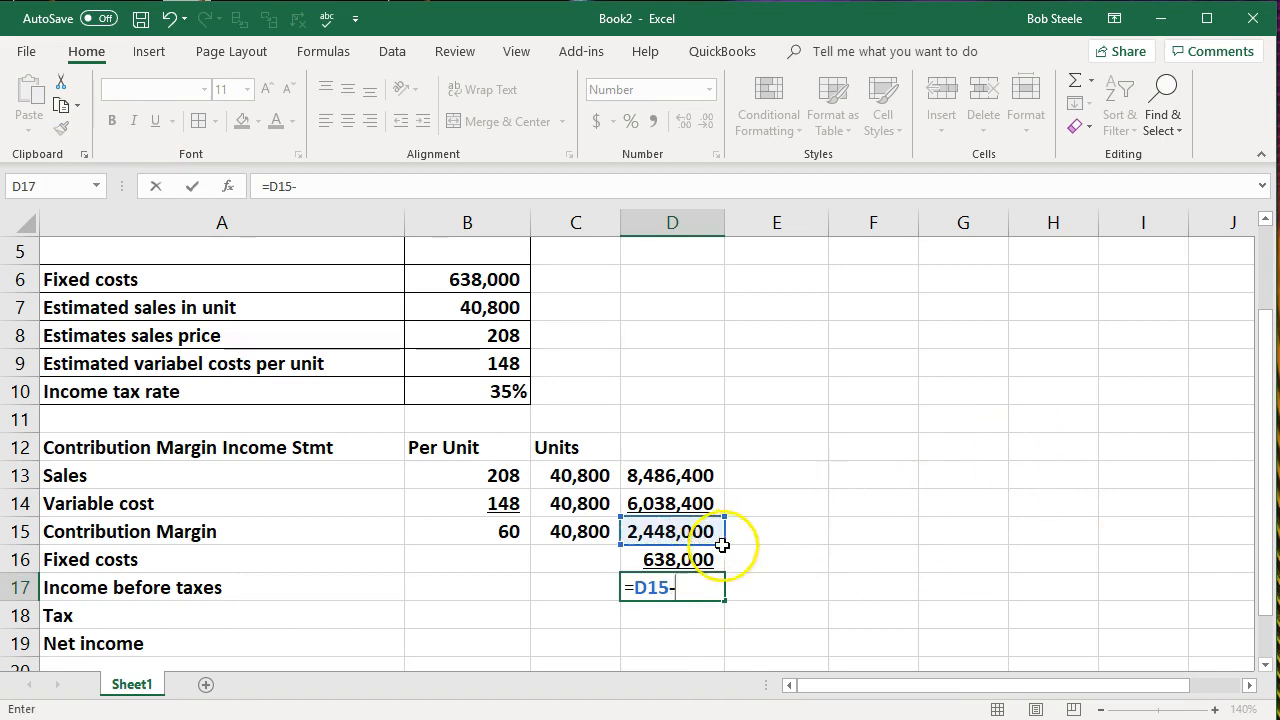
left_click(688, 560)
key("Return")
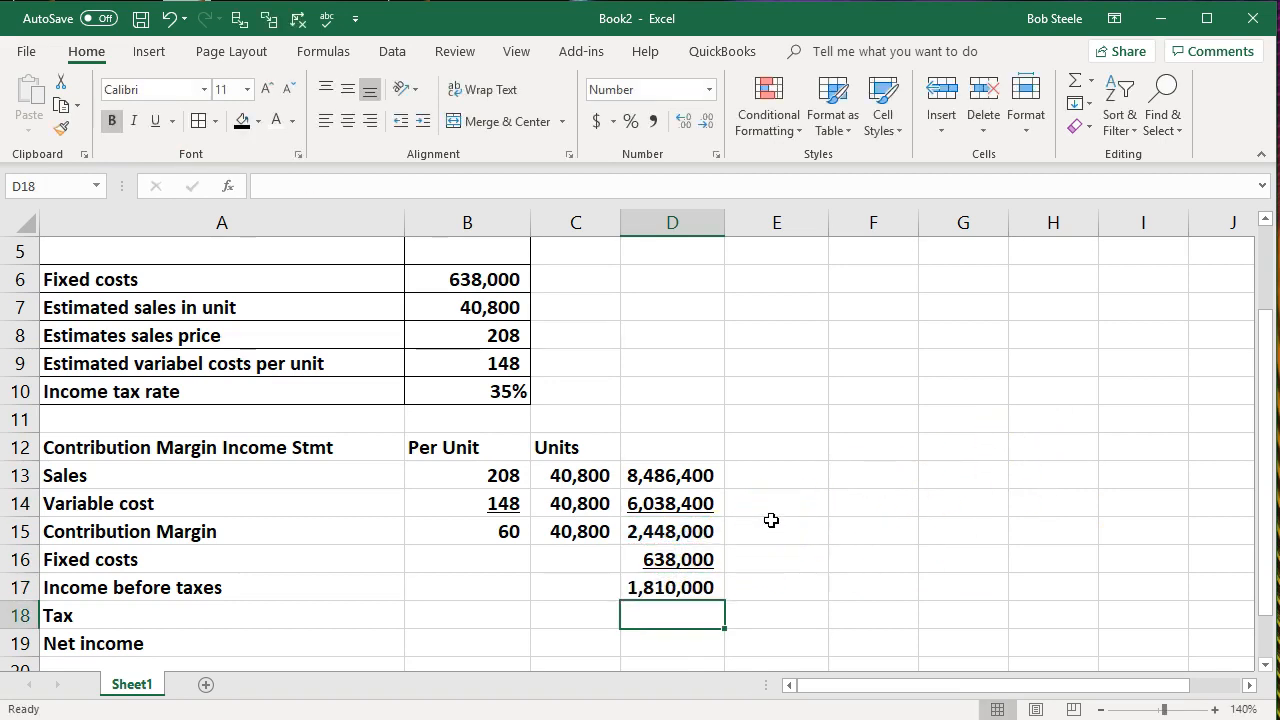
Step: Calculate Tax in D18 as income before taxes times the income tax rate, =D17*B10
scroll(771, 520, "up", 1)
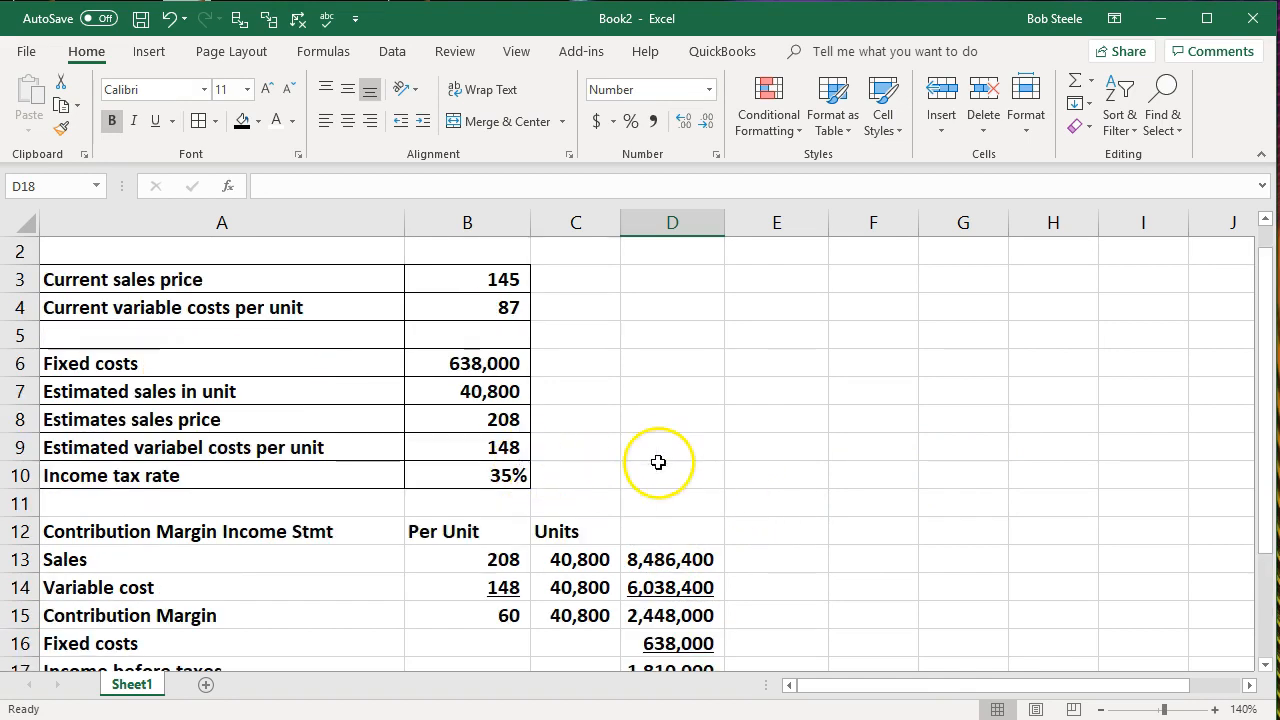
scroll(922, 462, "down", 1)
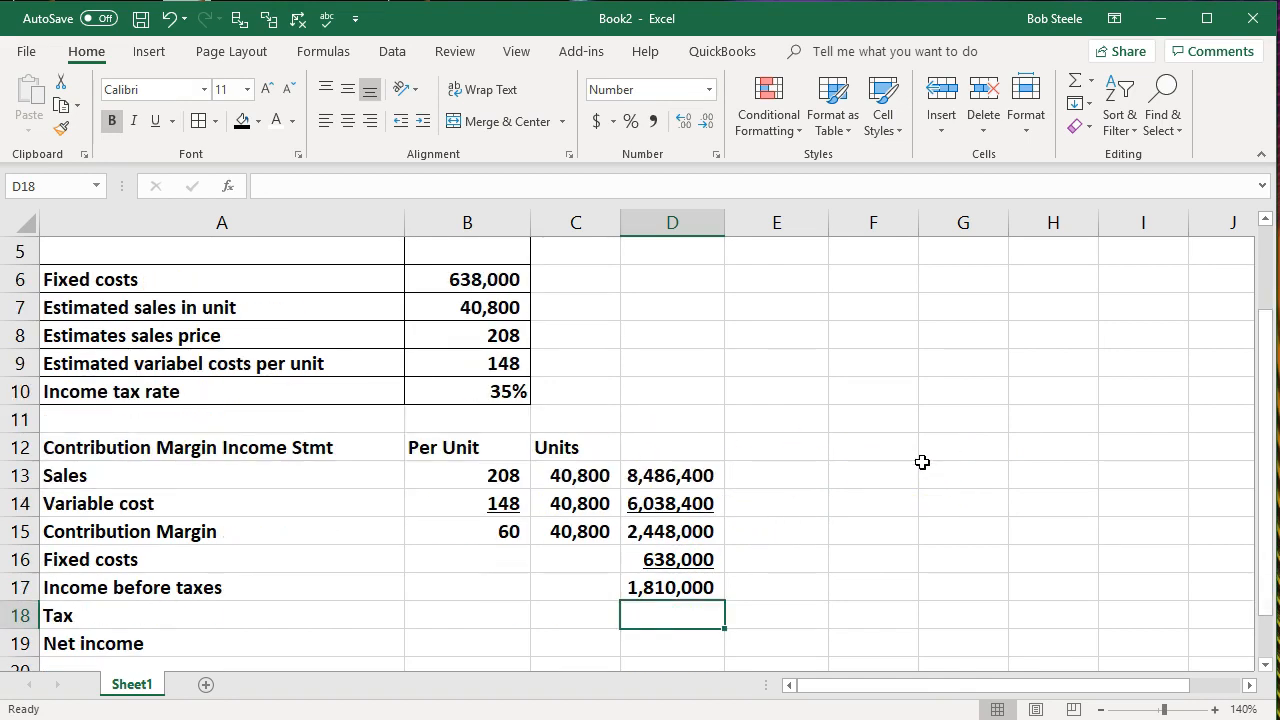
type("=")
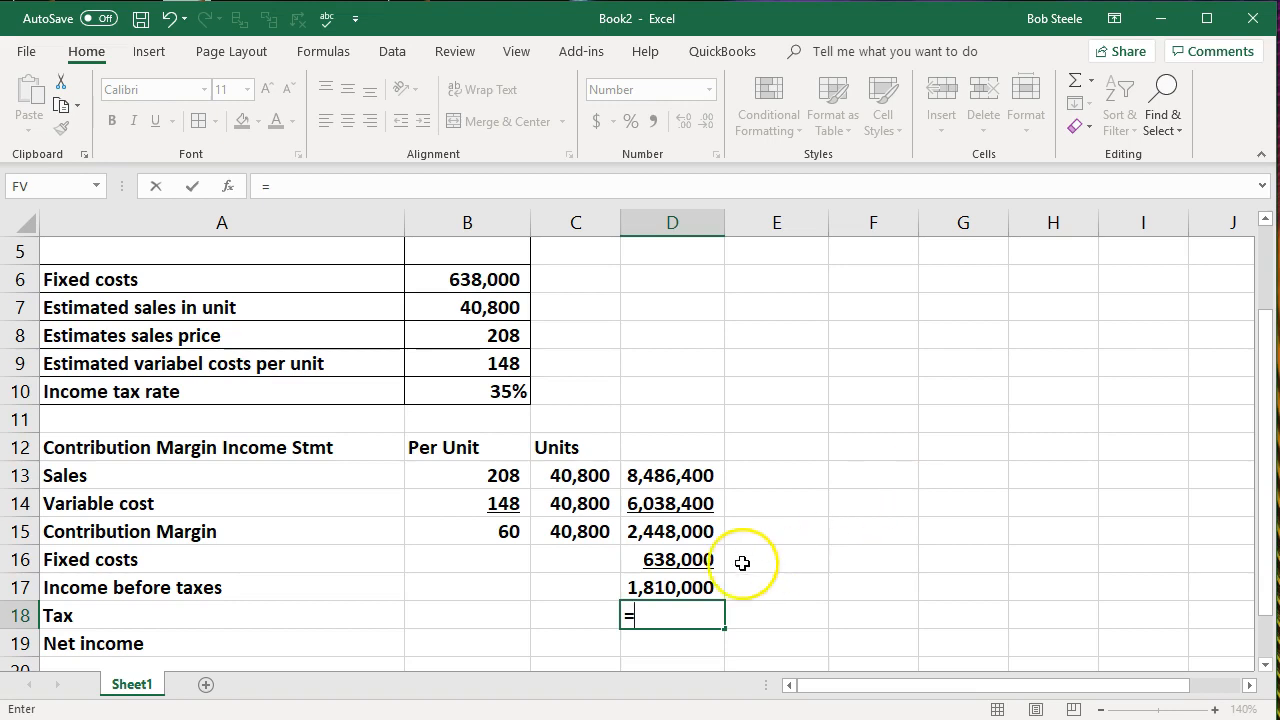
left_click(688, 582)
type("*")
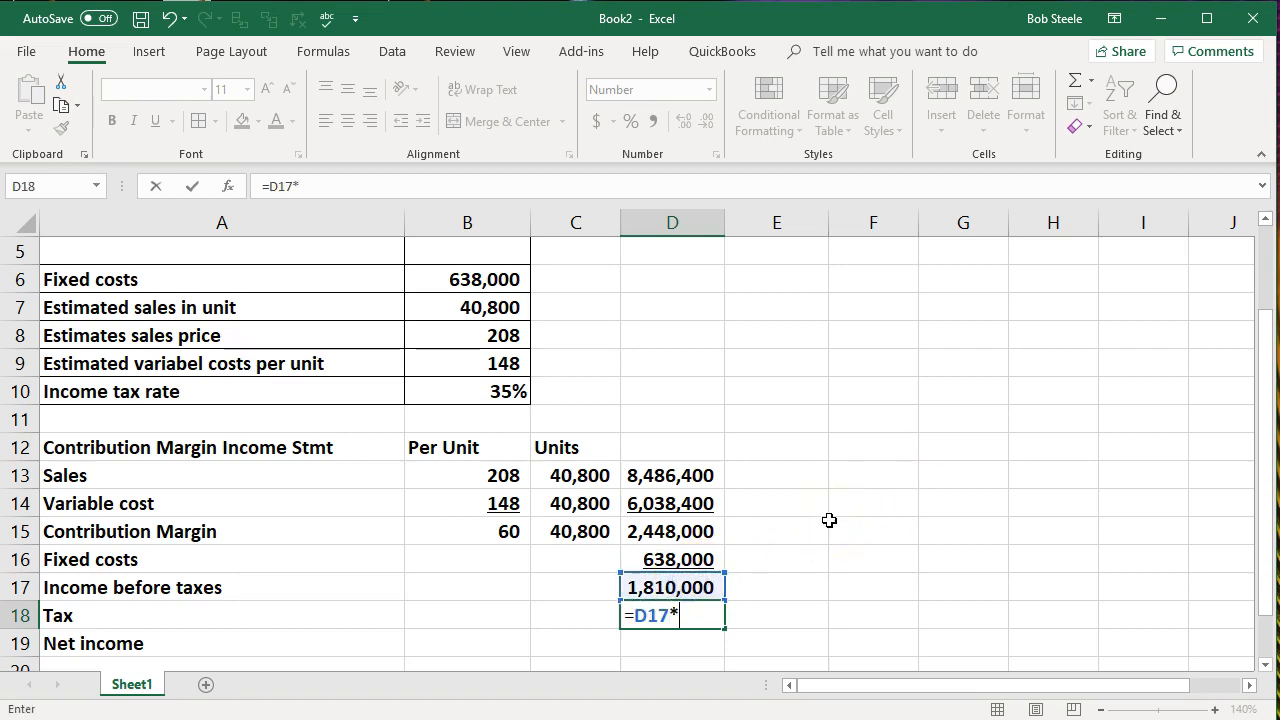
left_click(474, 391)
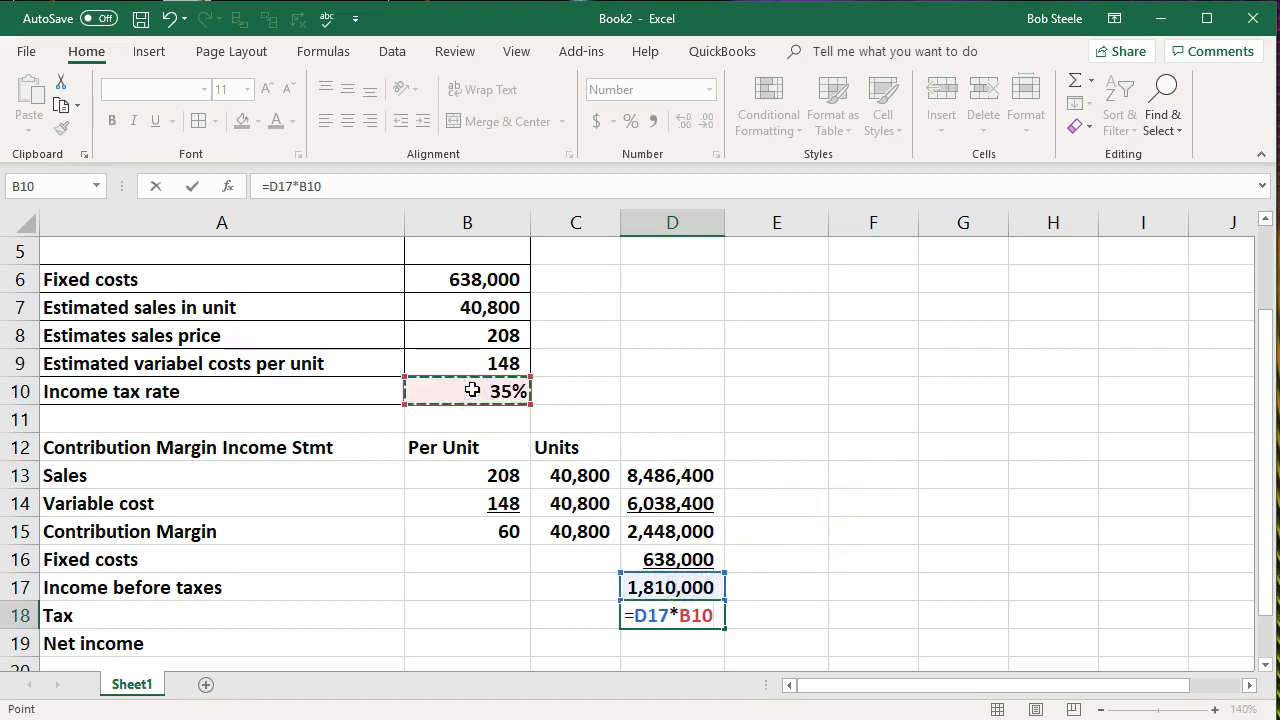
key("Return")
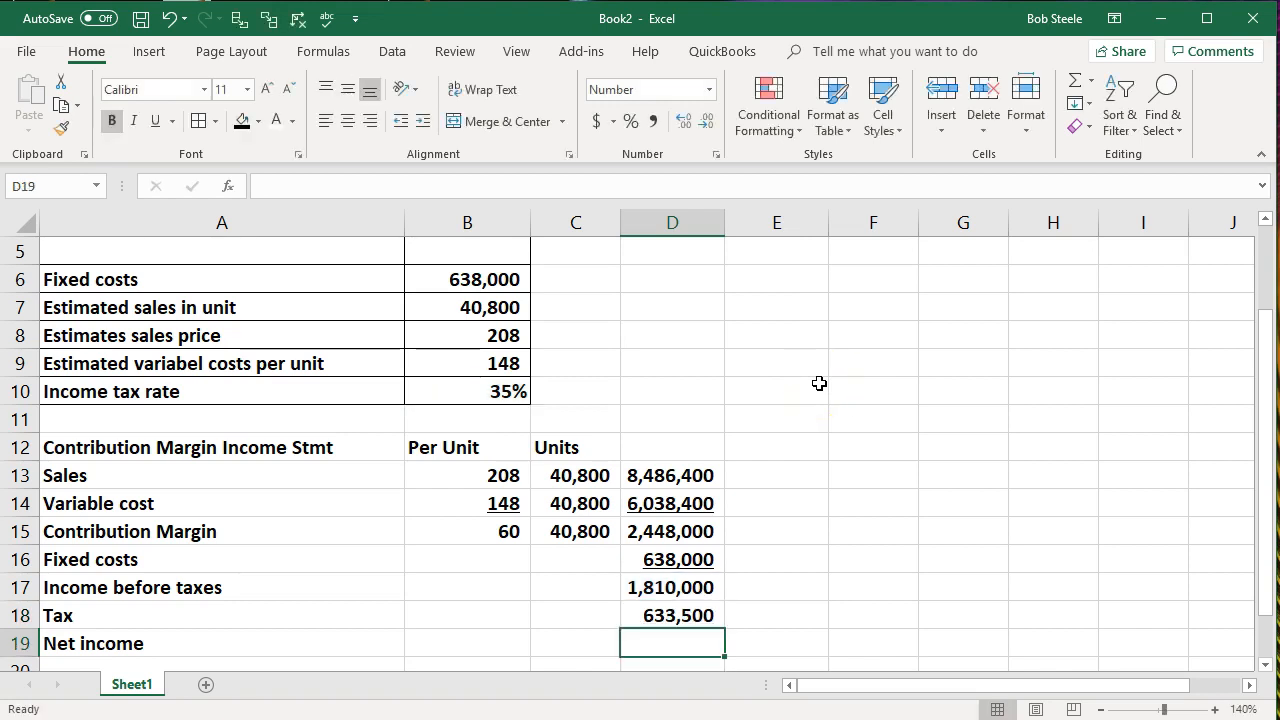
Step: Calculate Net income in D19 as income before taxes minus tax, =D17-D18, and underline the tax amount in D18
type("=")
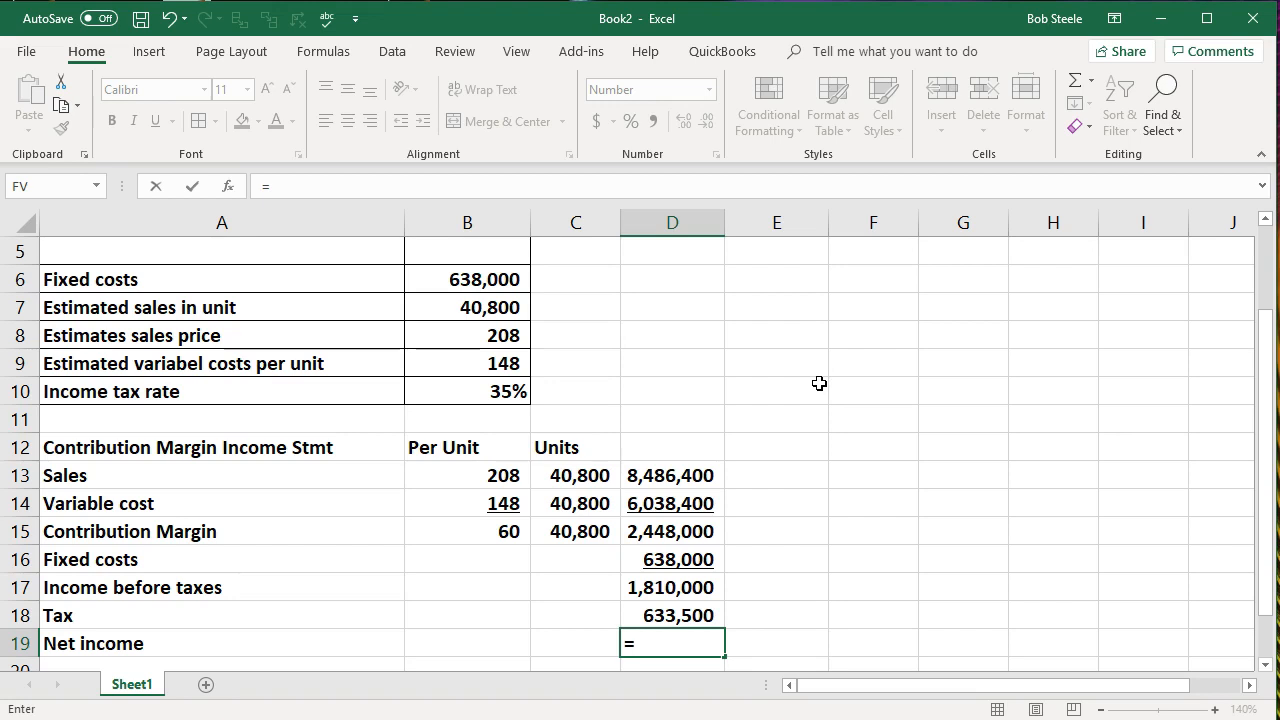
left_click(698, 587)
type("-")
left_click(695, 615)
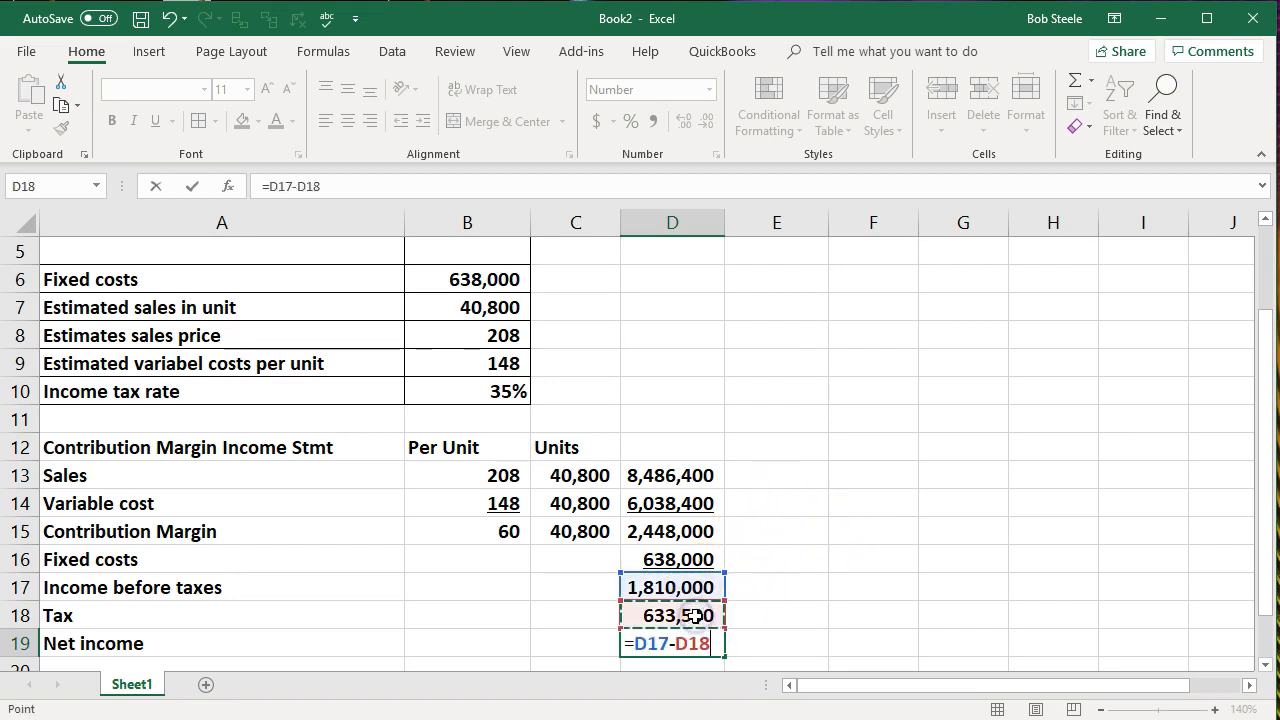
key("Return")
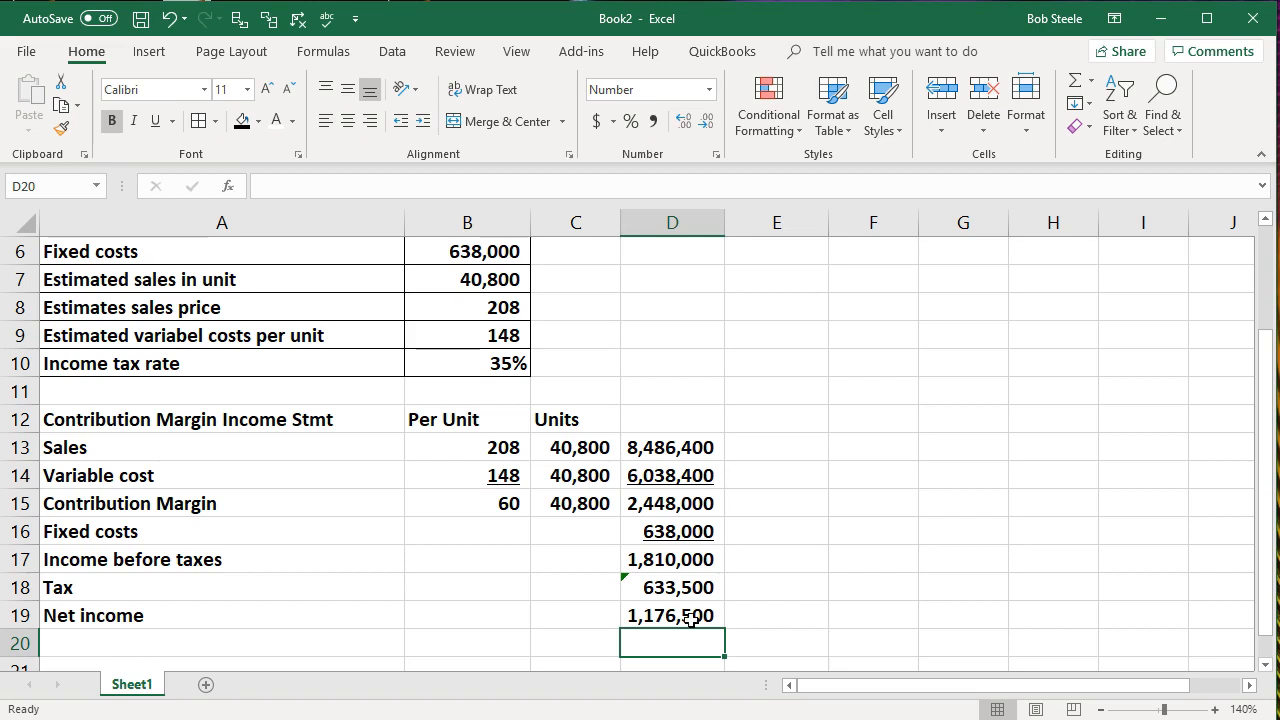
left_click(680, 588)
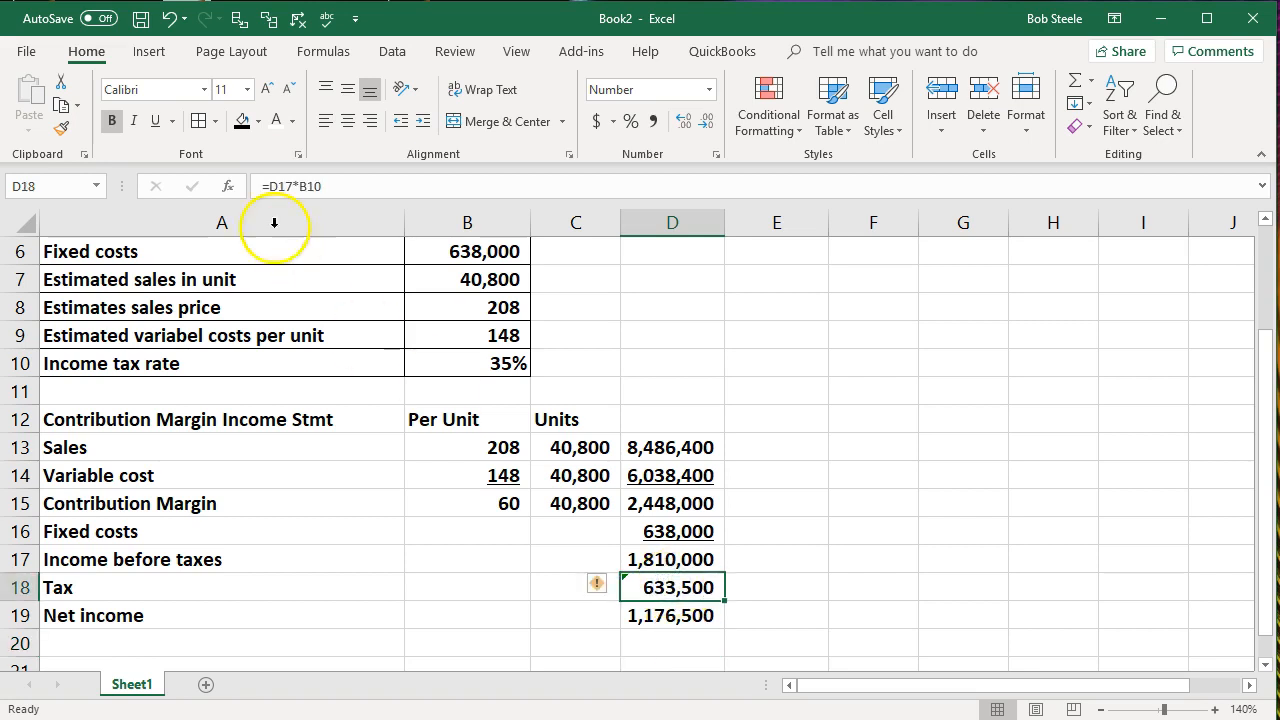
left_click(155, 121)
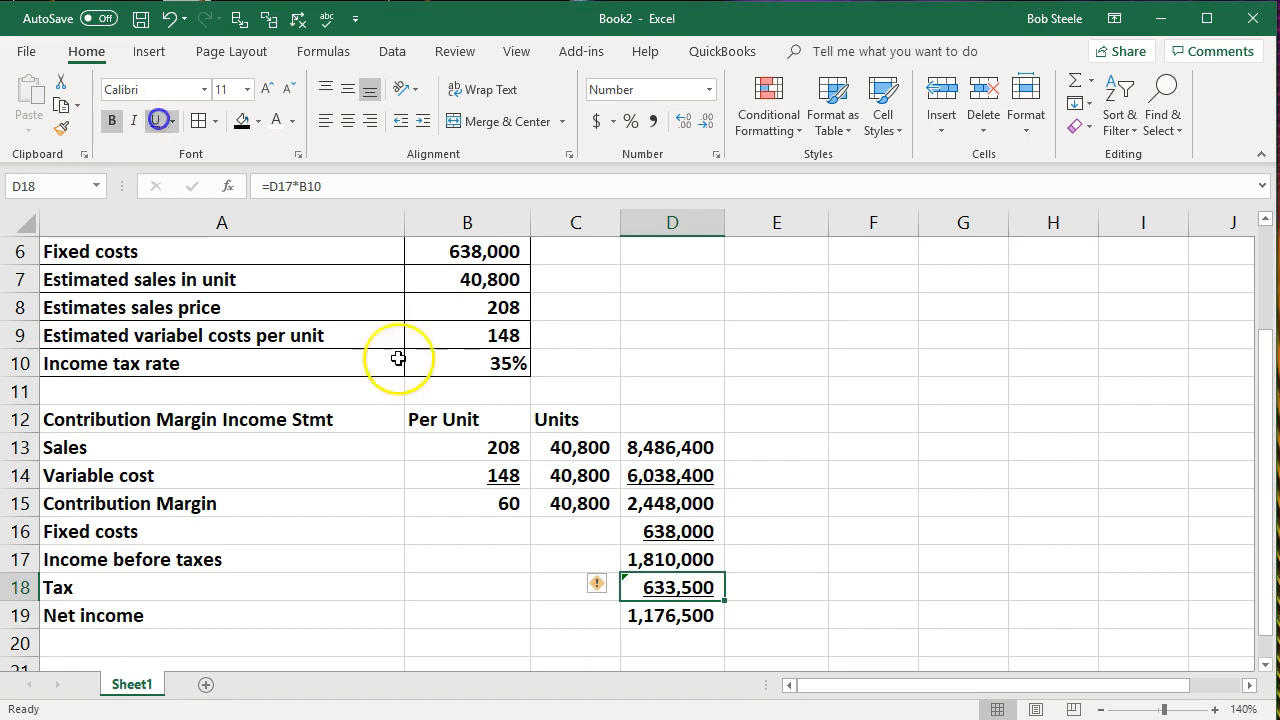
Step: Apply a double underline to the net income amount in D19
left_click(685, 622)
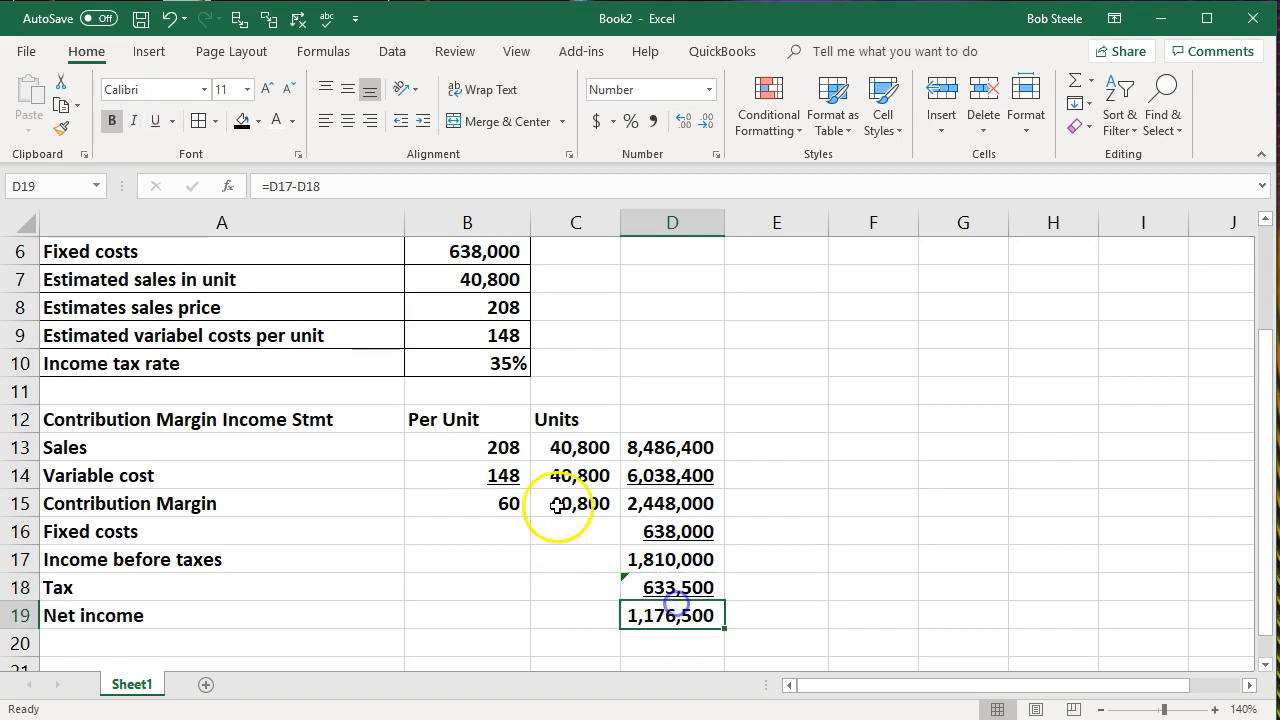
left_click(172, 121)
left_click(205, 171)
left_click(675, 392)
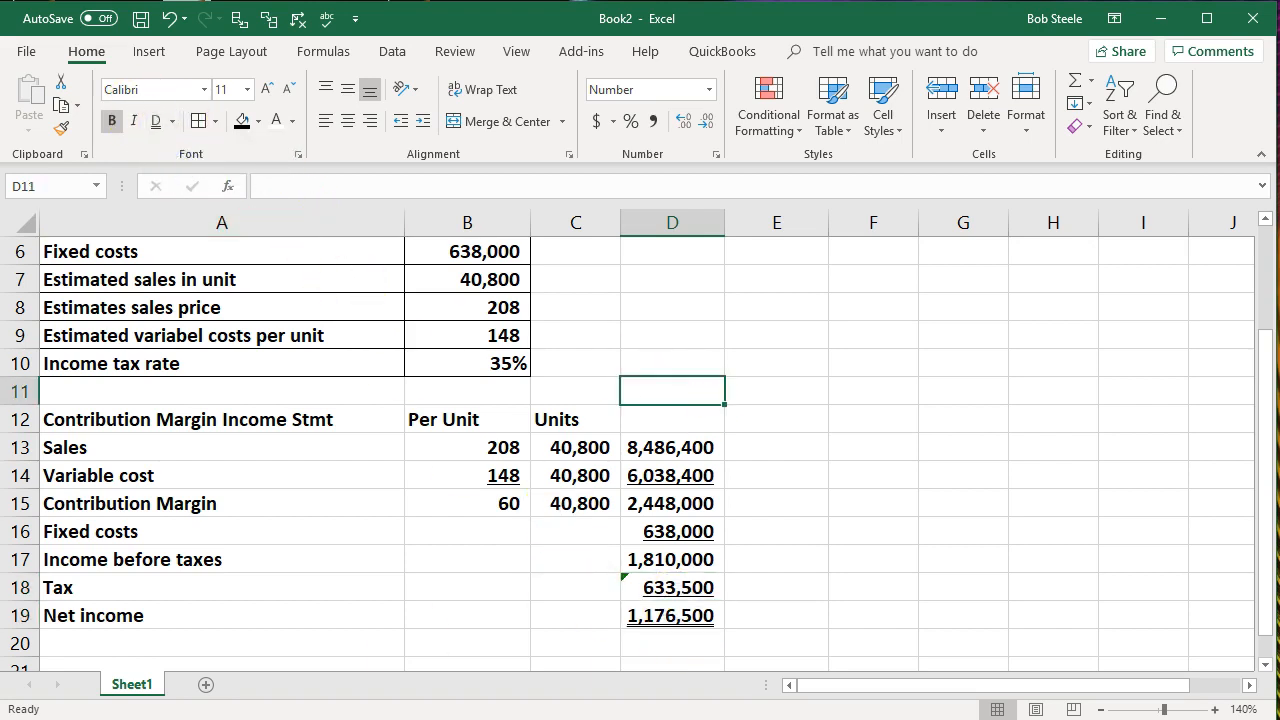
Step: Enter the column heading Total in D12 above the income statement amounts
left_click(672, 419)
type("Total")
key("Return")
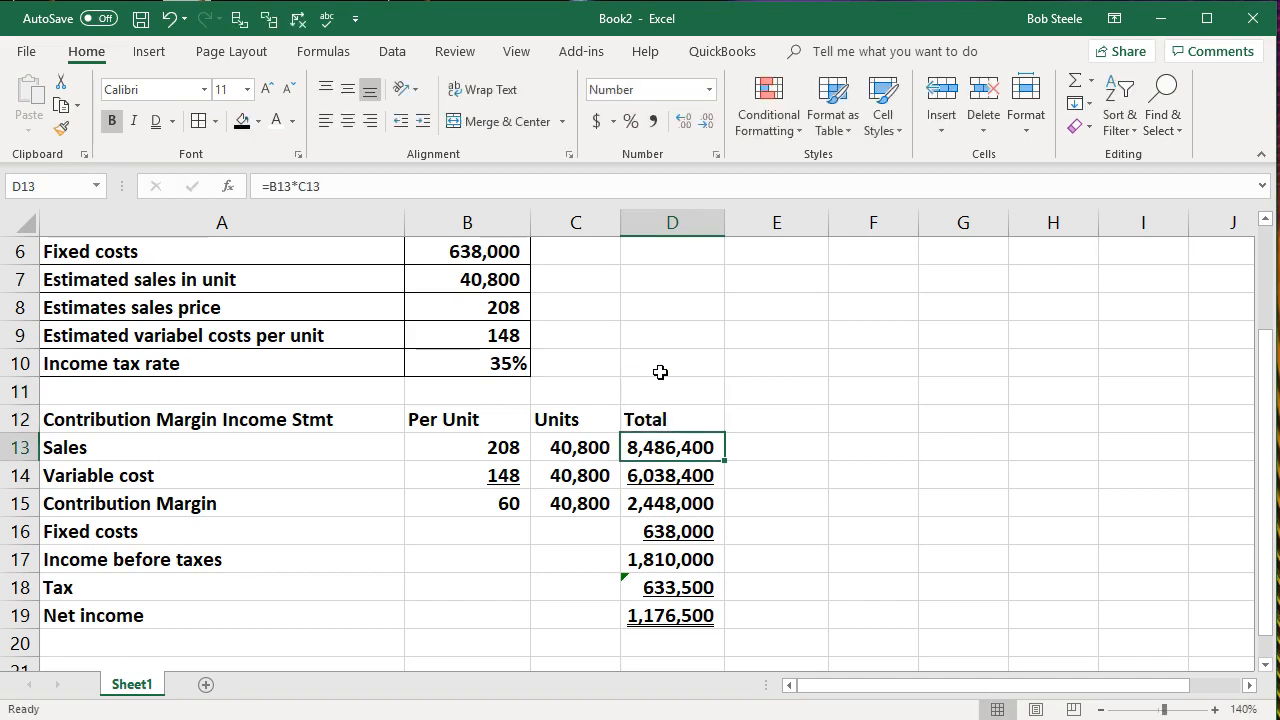
left_click(775, 441)
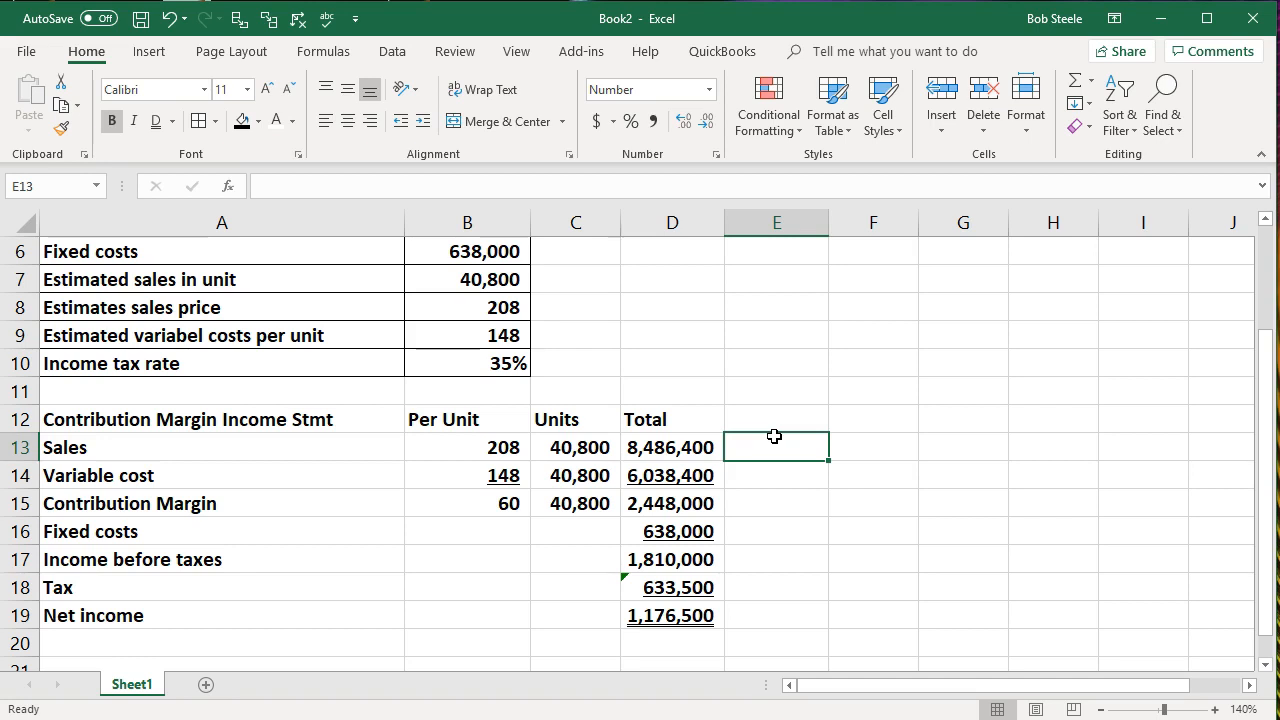
Step: Highlight the estimated sales in units cell B7 with a yellow fill
scroll(774, 436, "up", 1)
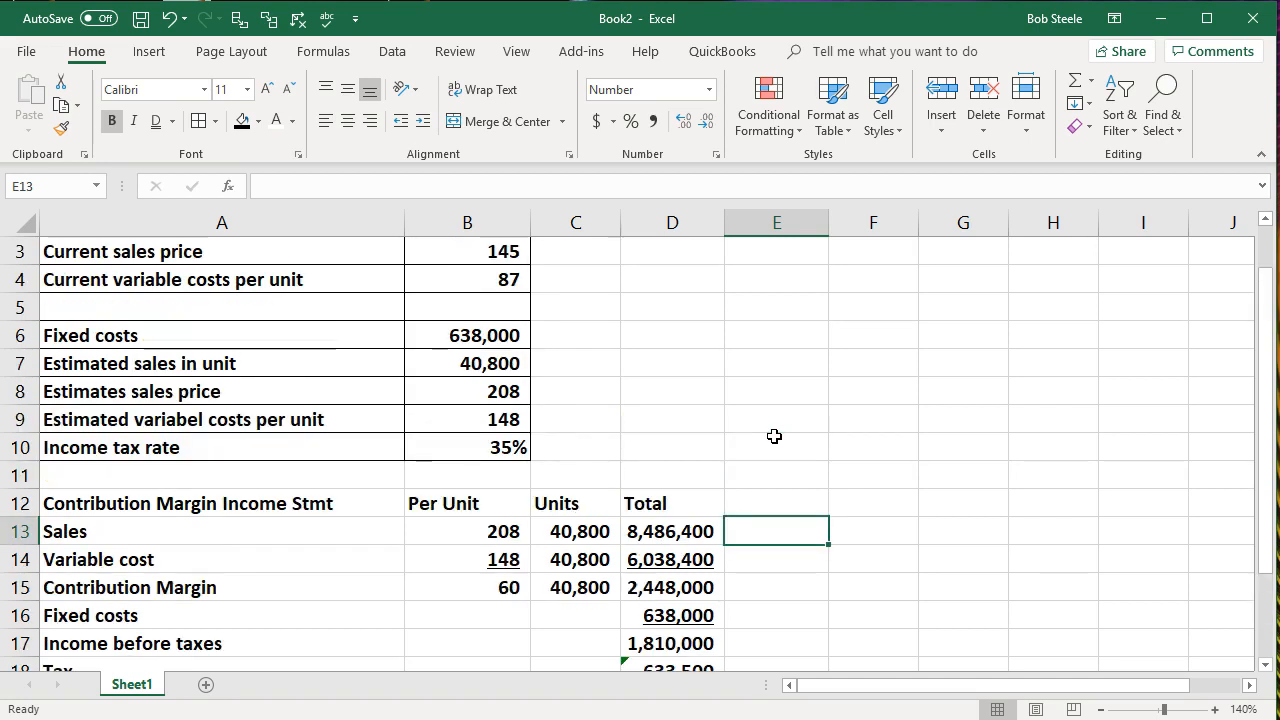
left_click(494, 366)
right_click(494, 366)
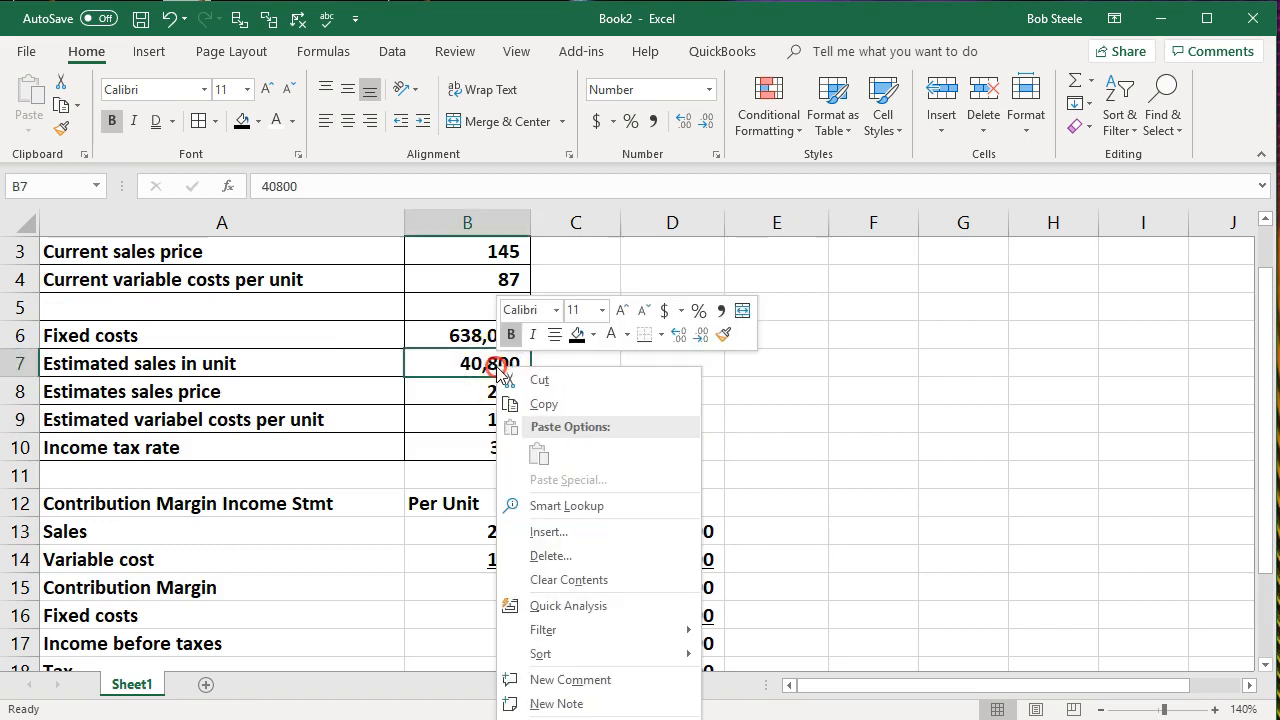
left_click(594, 335)
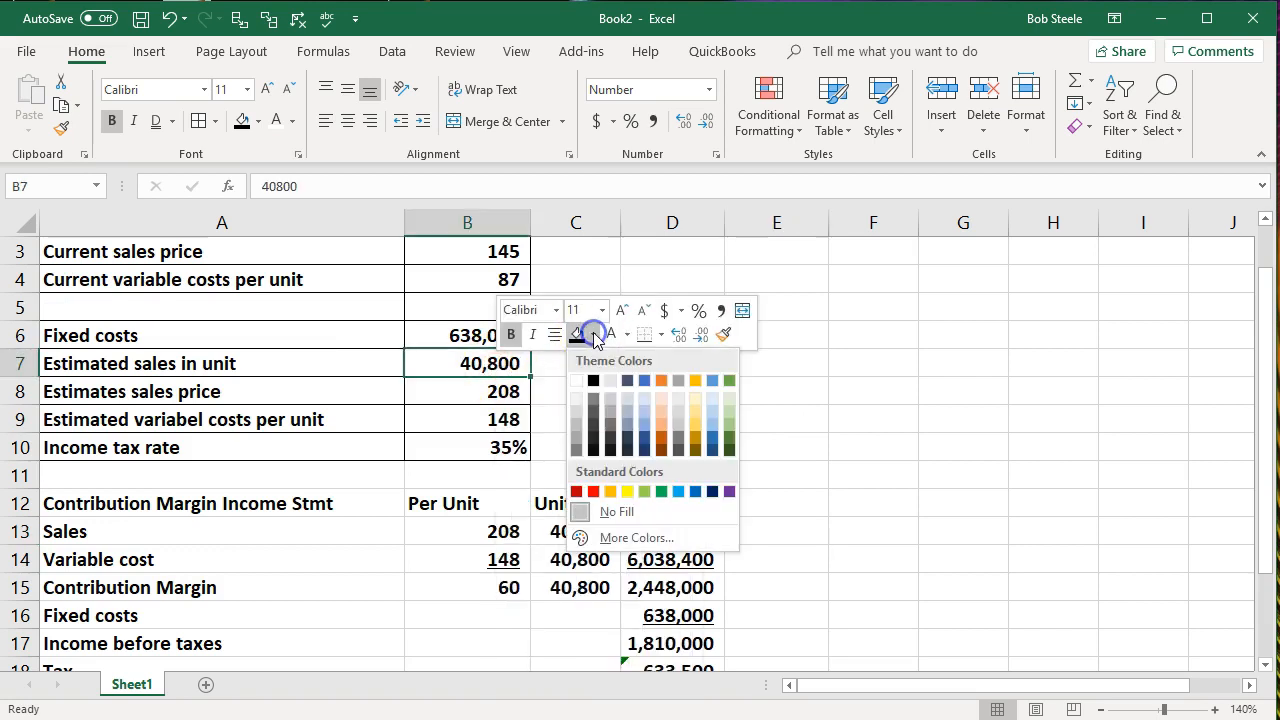
left_click(627, 491)
left_click(833, 366)
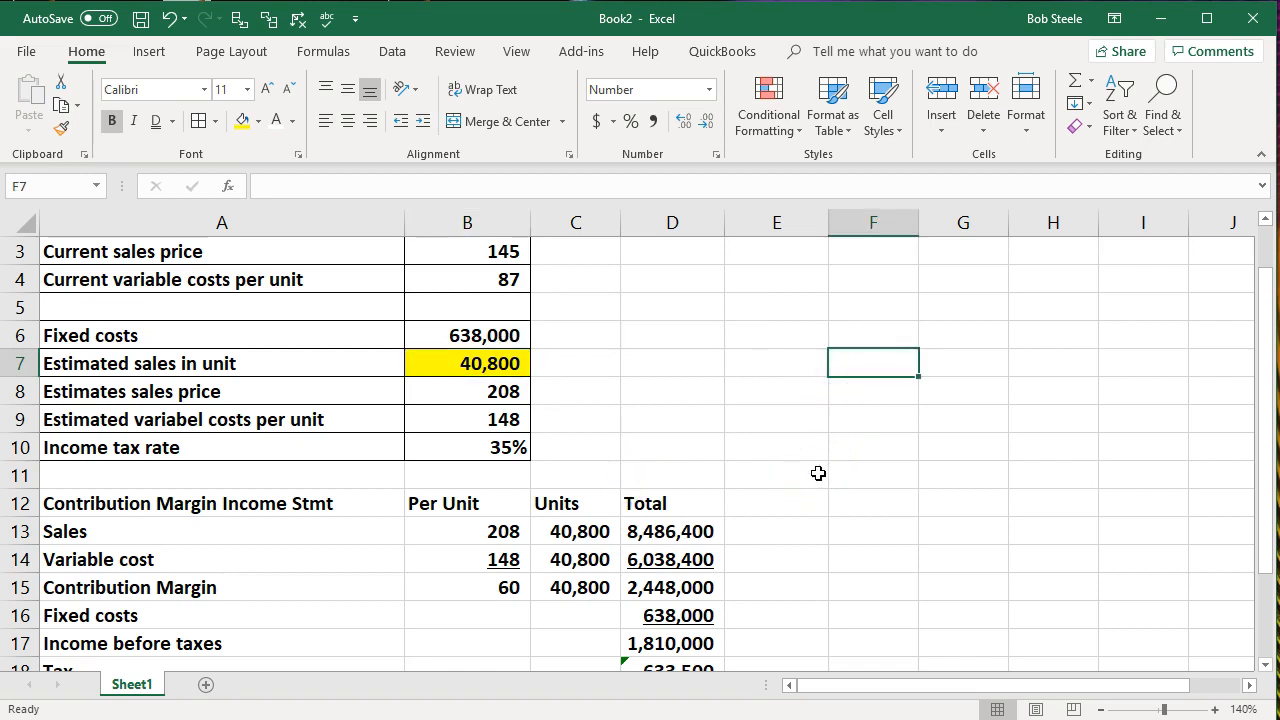
Step: Set the estimated sales in units in B7 to 50,000 and widen column D so its amounts fit
left_click(1265, 665)
left_click(1265, 665)
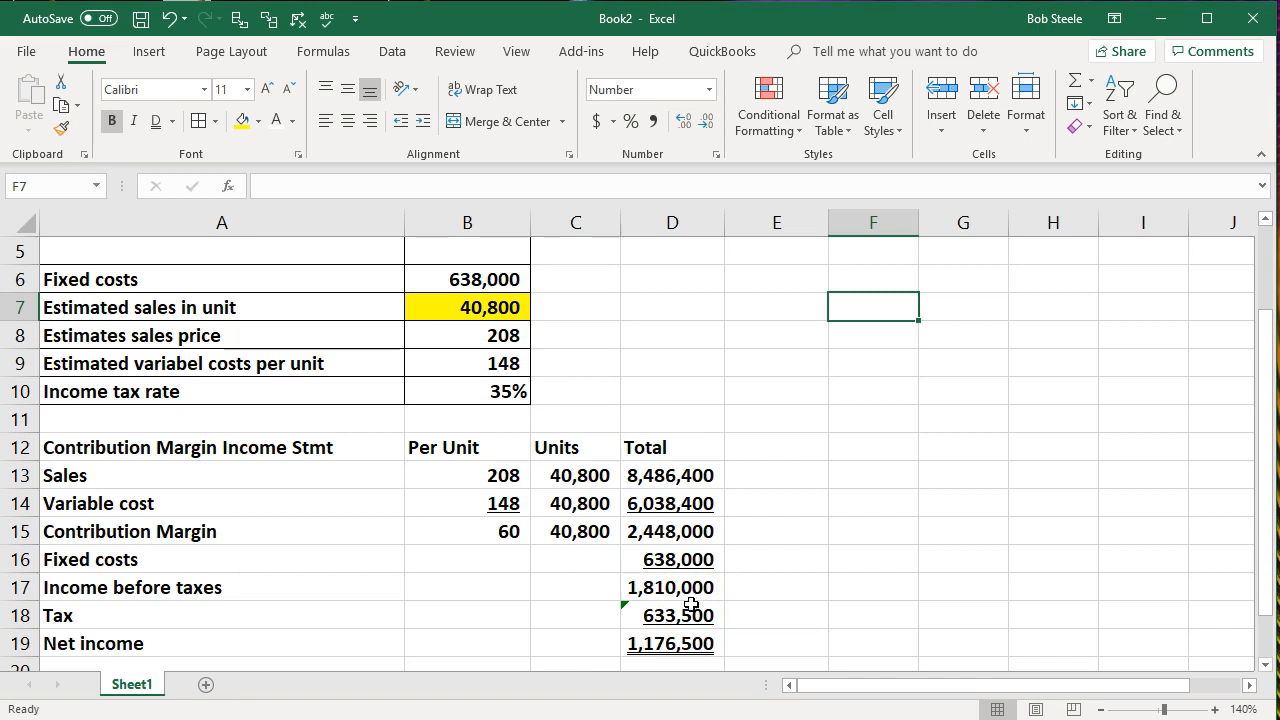
left_click(472, 310)
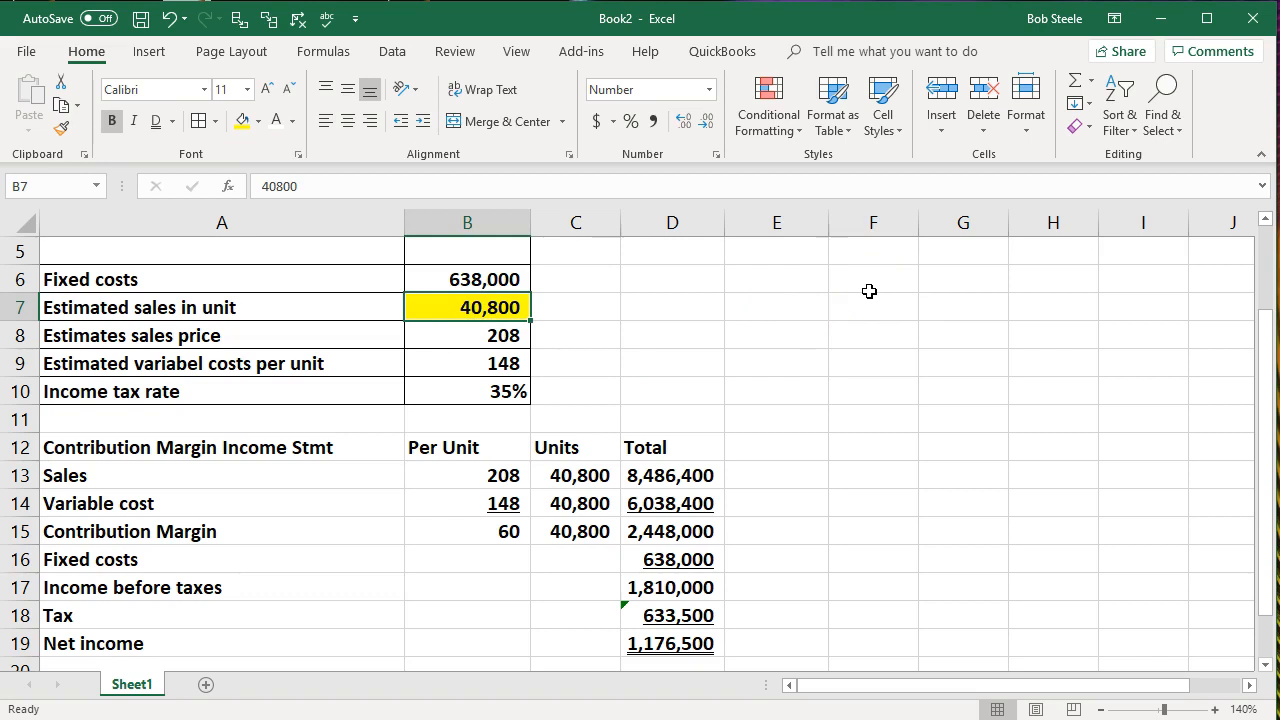
type("50,00")
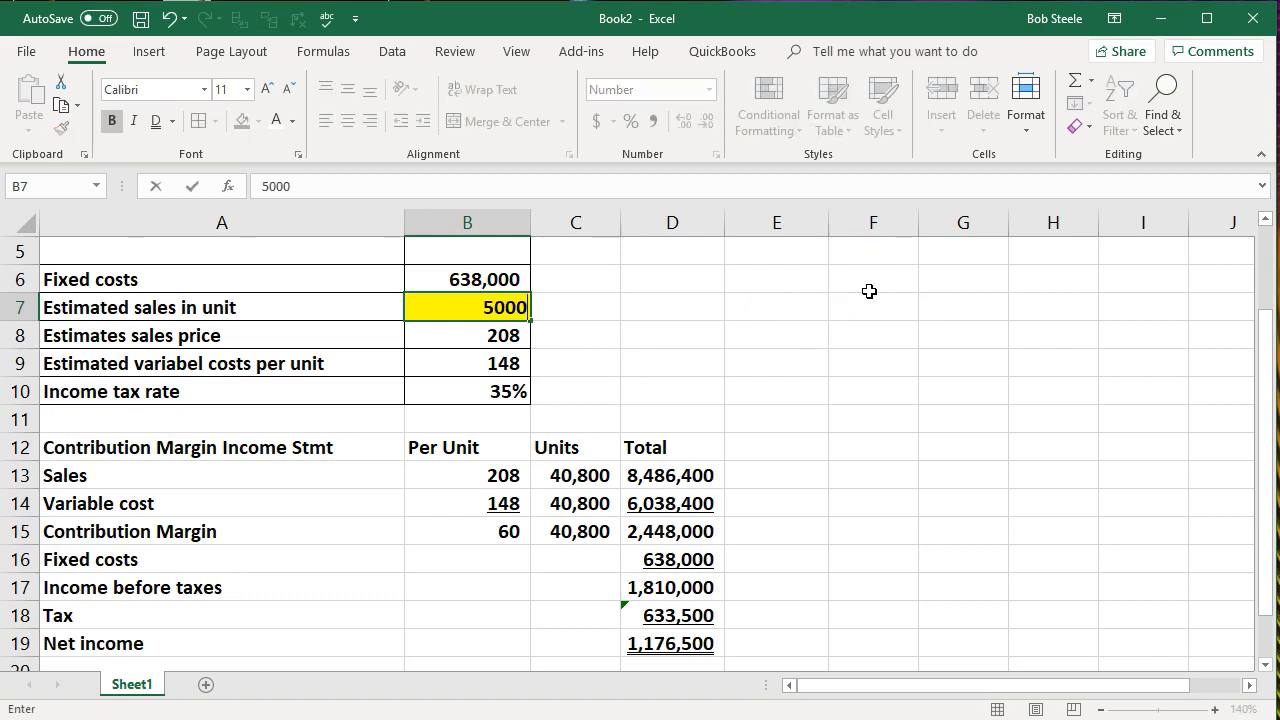
type("0")
key("Return")
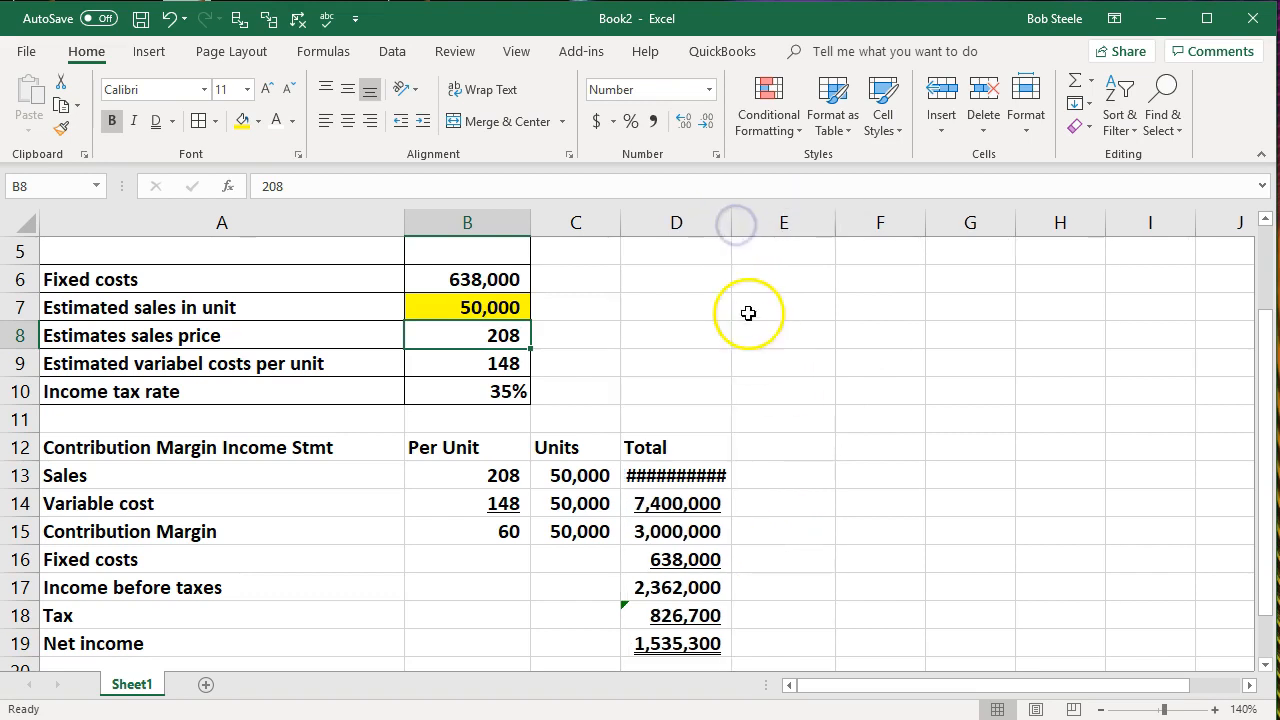
left_click_drag(731, 221, 746, 222)
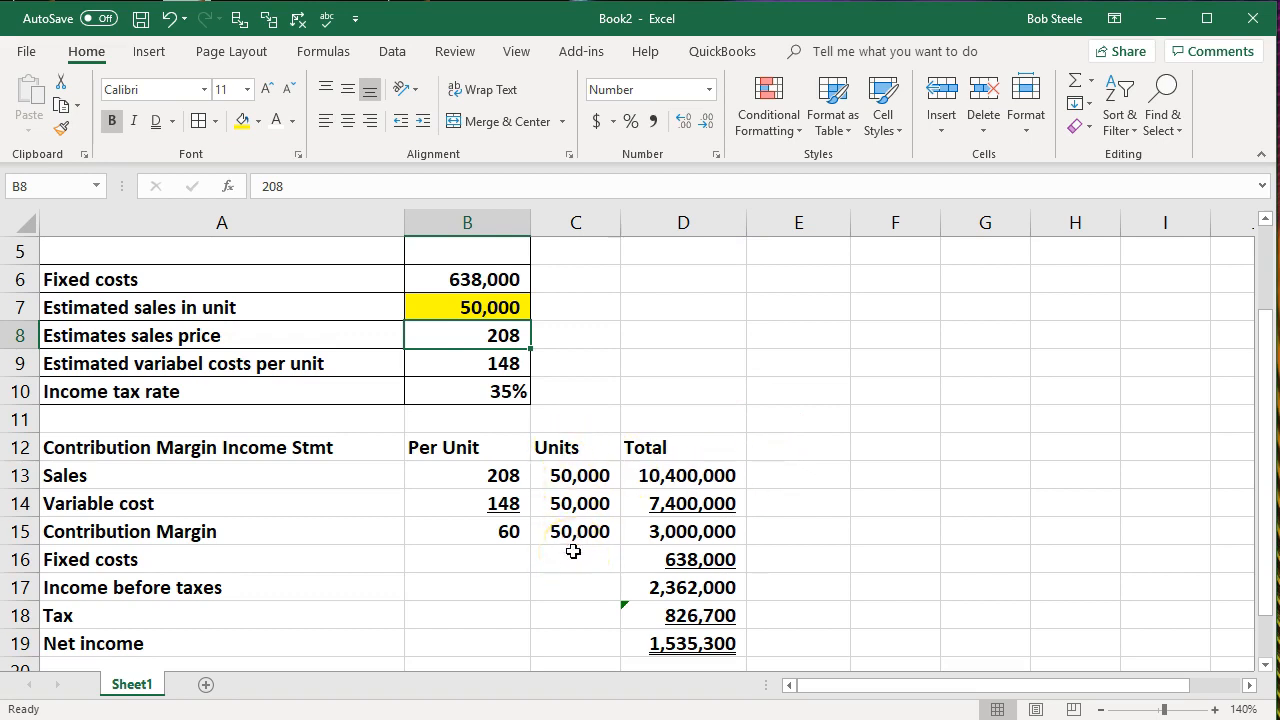
Step: Test the forecast with estimated unit sales in B7 of 30,000 and 2,000
left_click(476, 302)
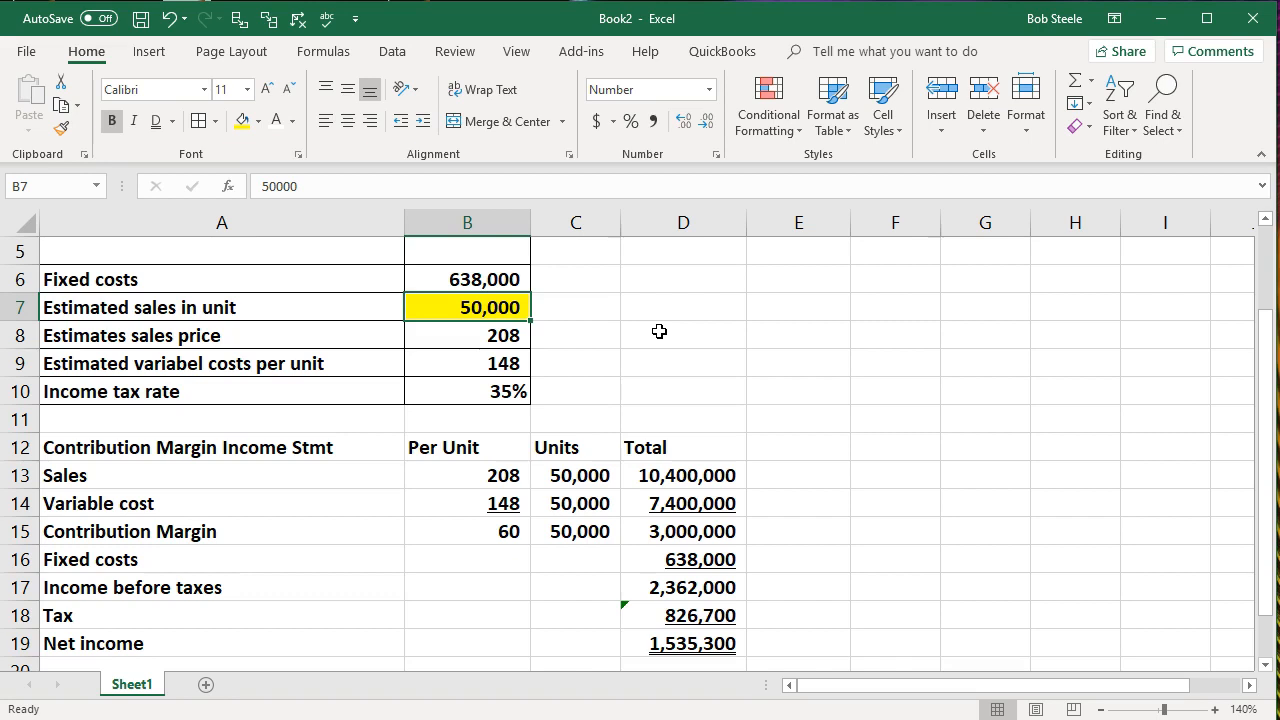
type("30000")
key("Return")
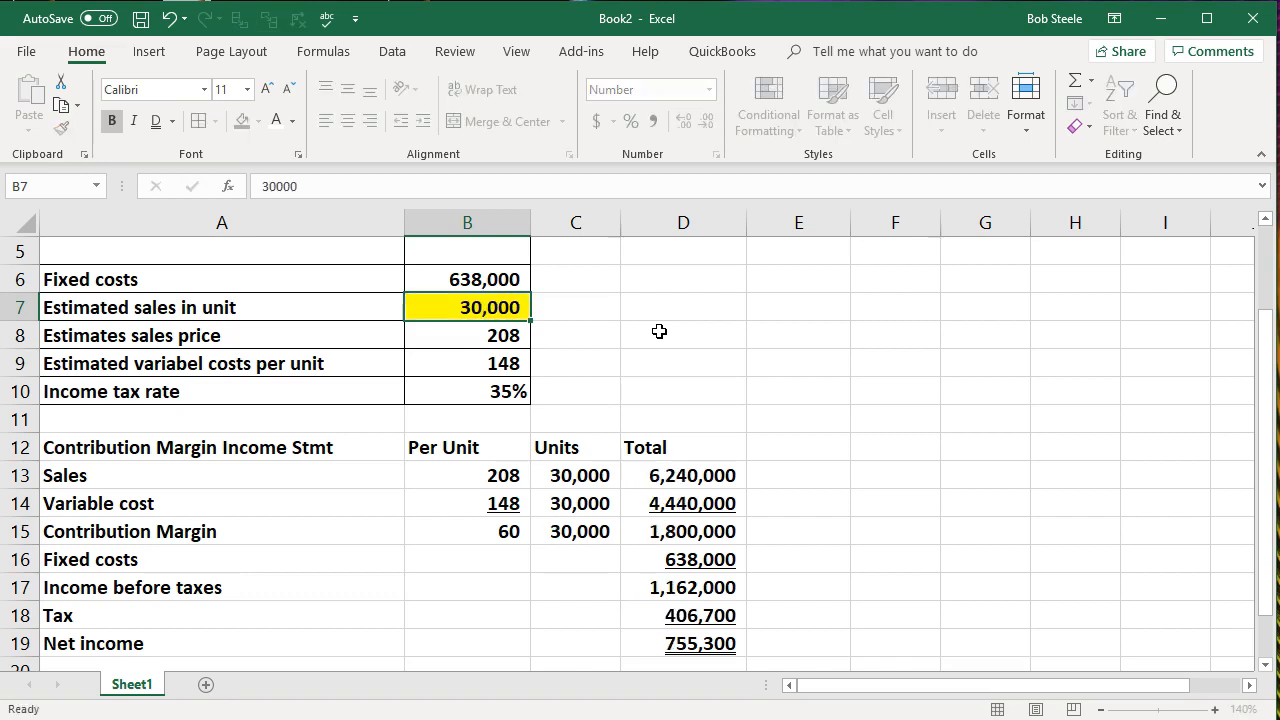
left_click(510, 309)
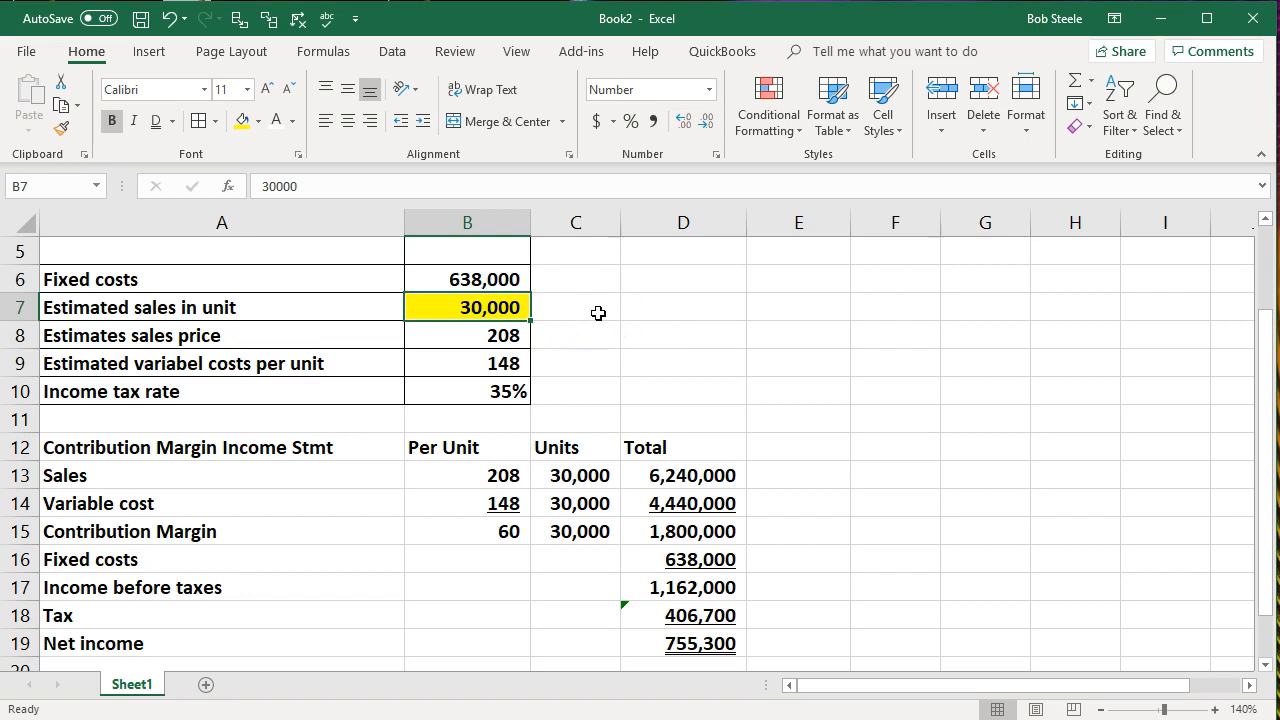
type("2000")
key("Return")
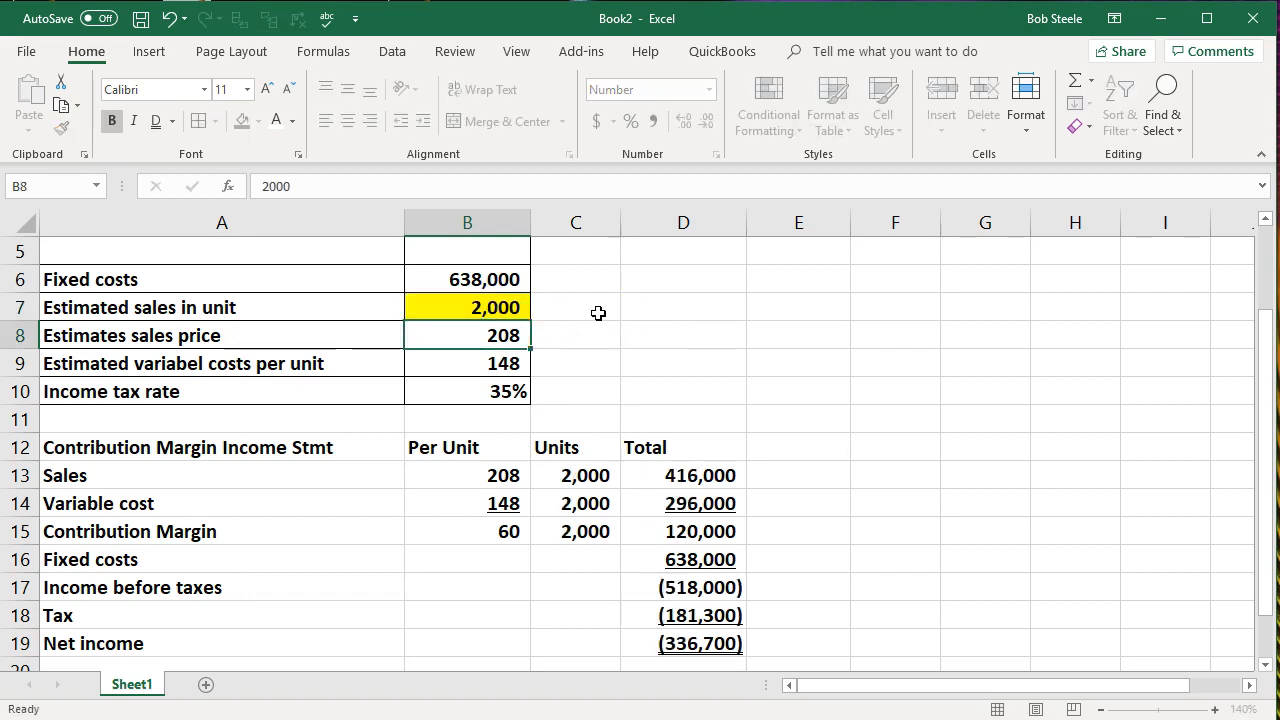
Step: Test the forecast with estimated unit sales in B7 of 20,000 and 150,000
key("Up")
type("2")
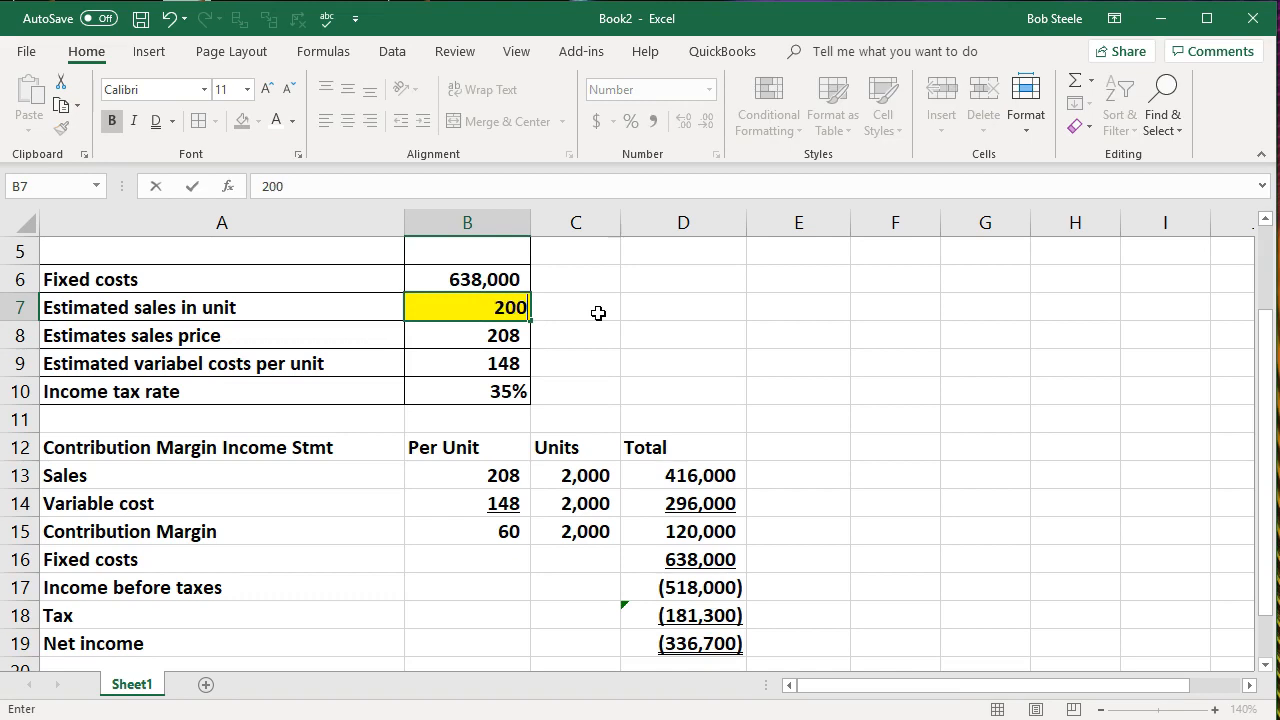
key("Return")
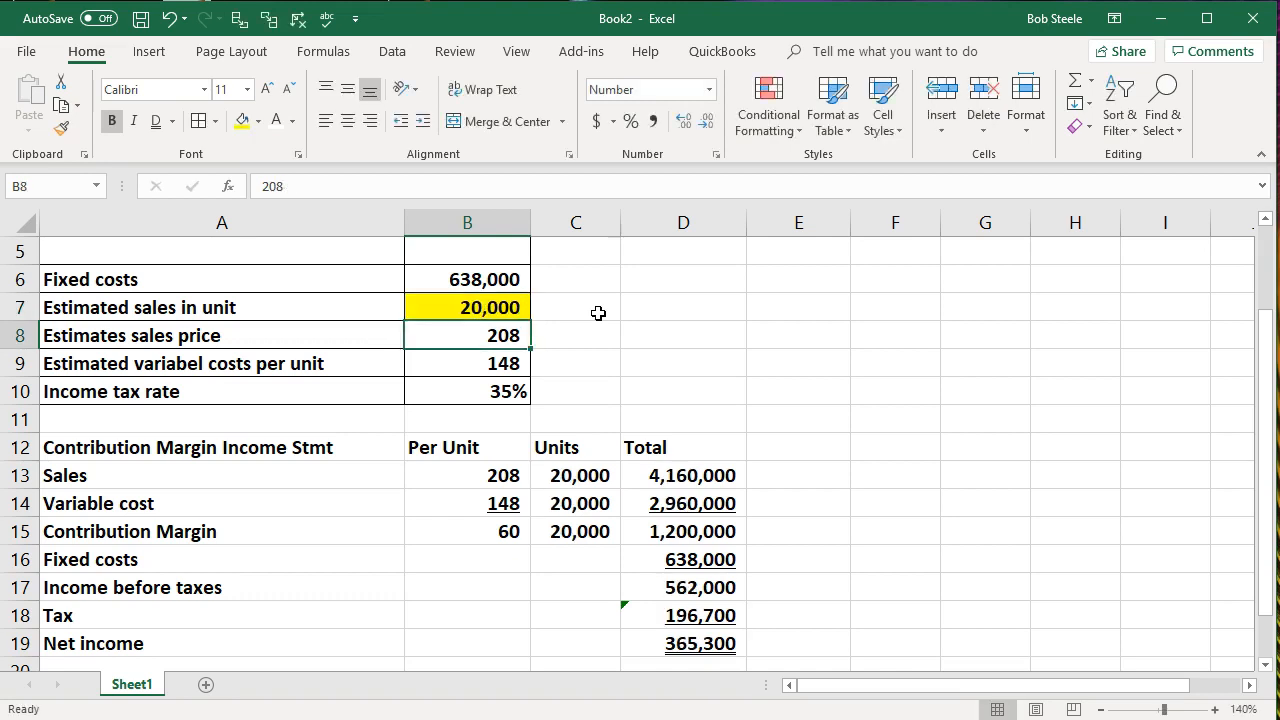
key("Up")
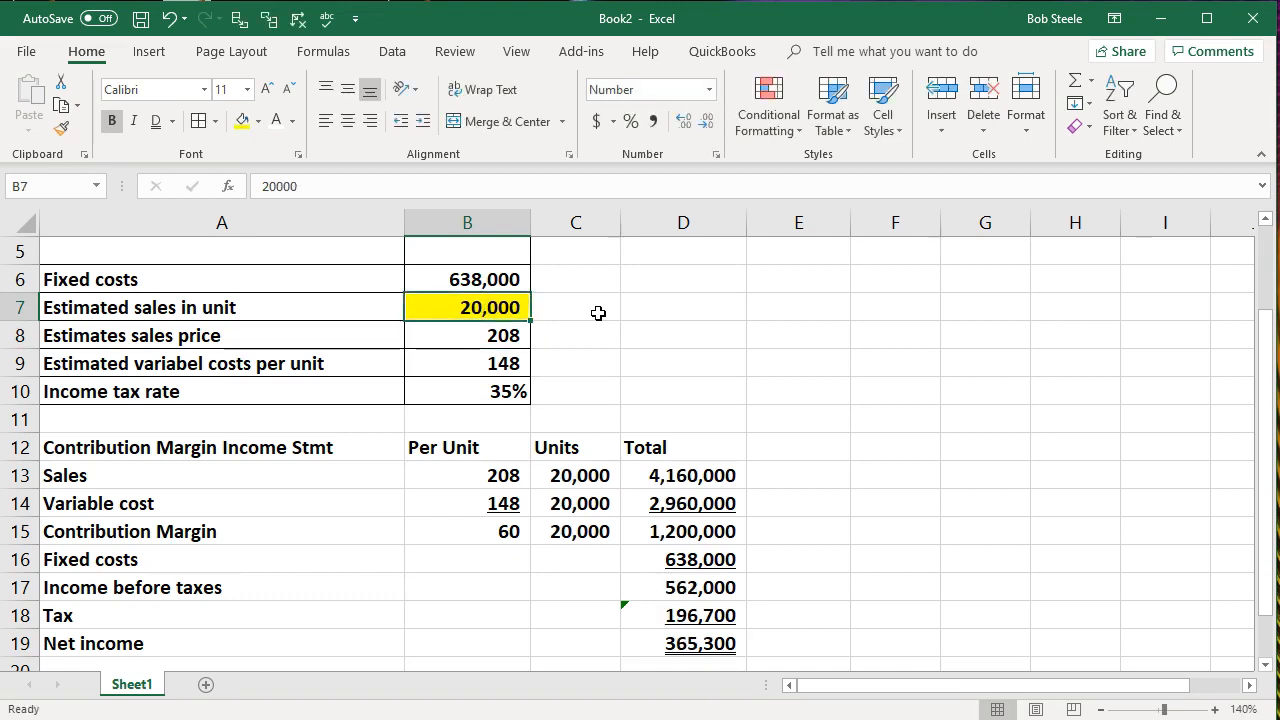
type("150,000")
key("Return")
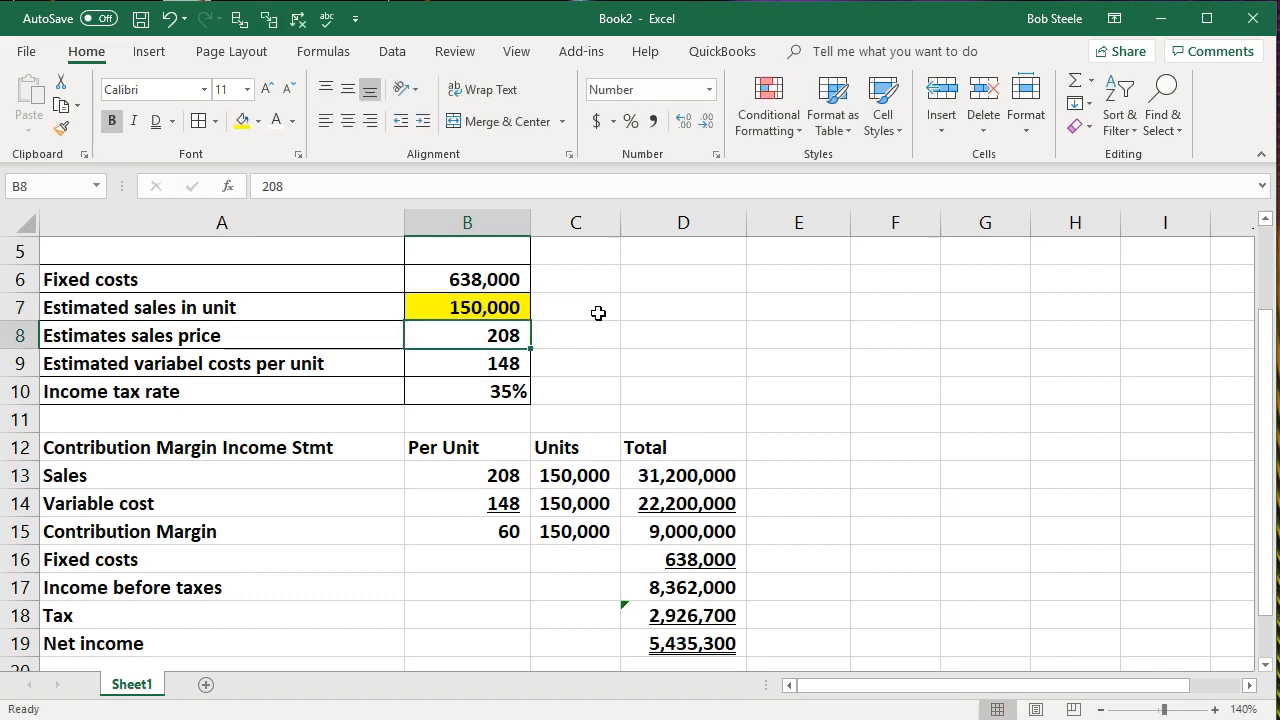
Step: Test the forecast with estimated unit sales in B7 of 15,000 and 10,000
left_click(474, 310)
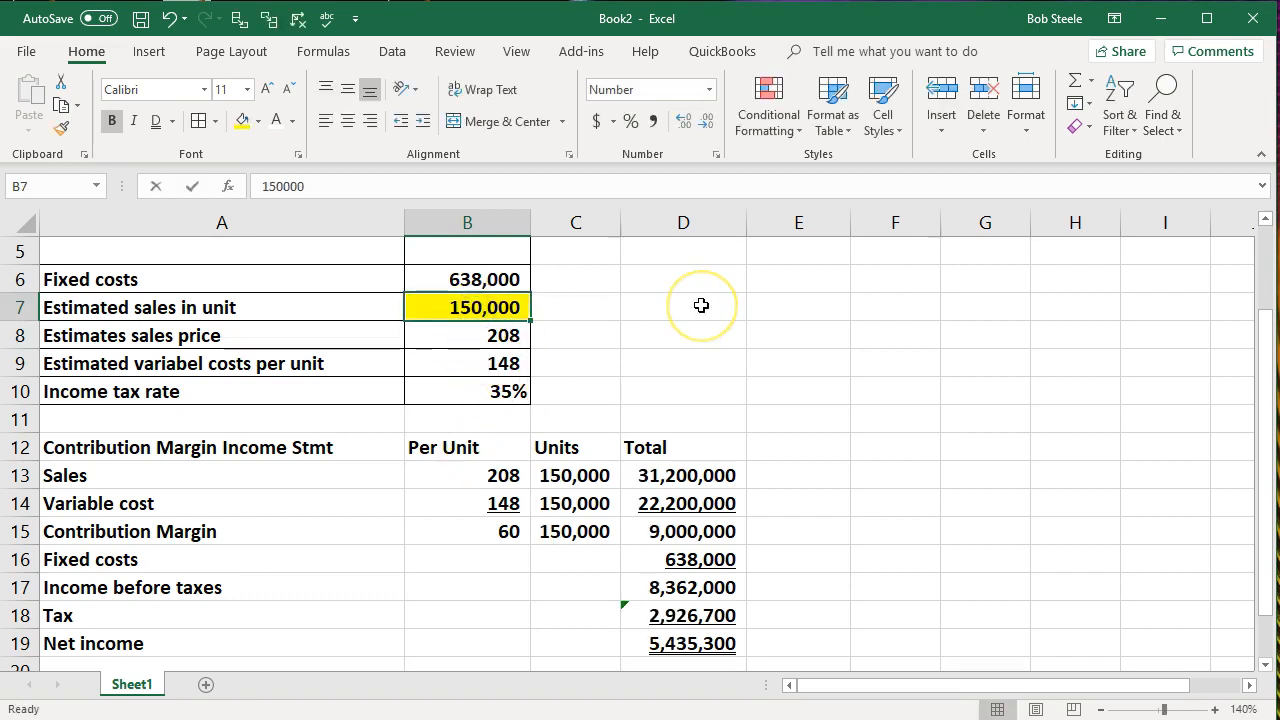
type("15000")
key("Return")
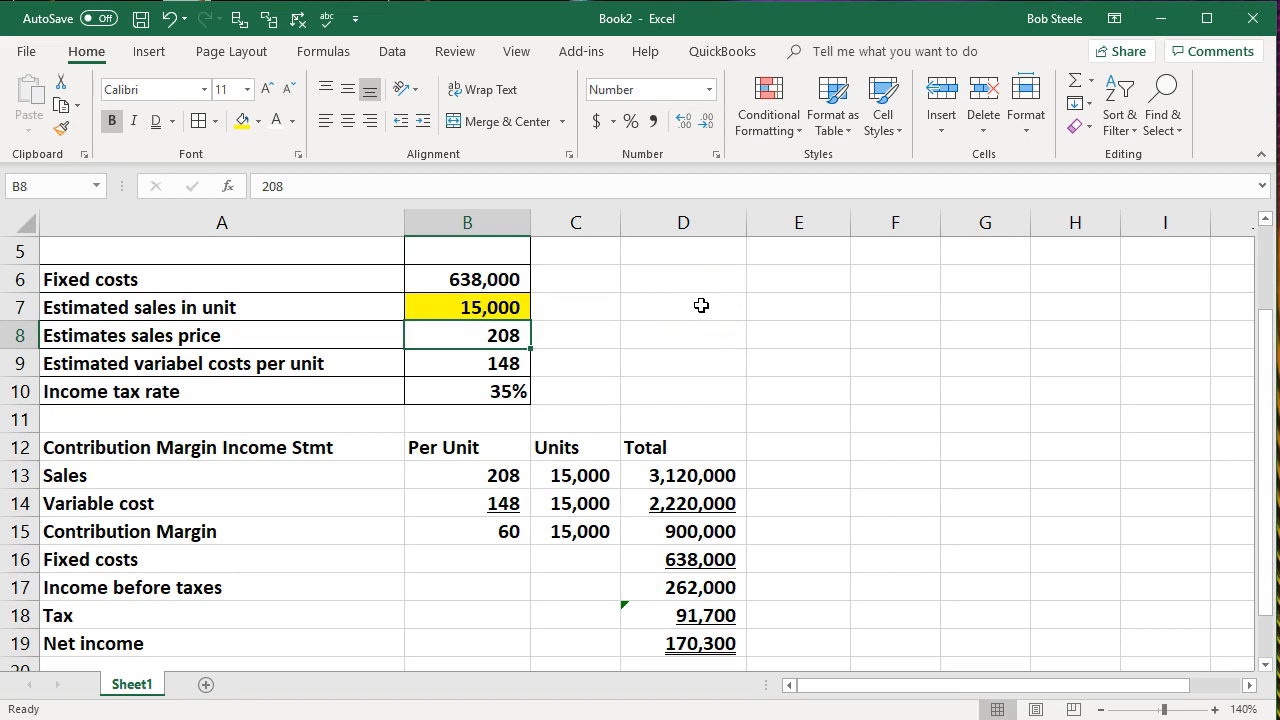
left_click(485, 307)
type("10,000")
key("Return")
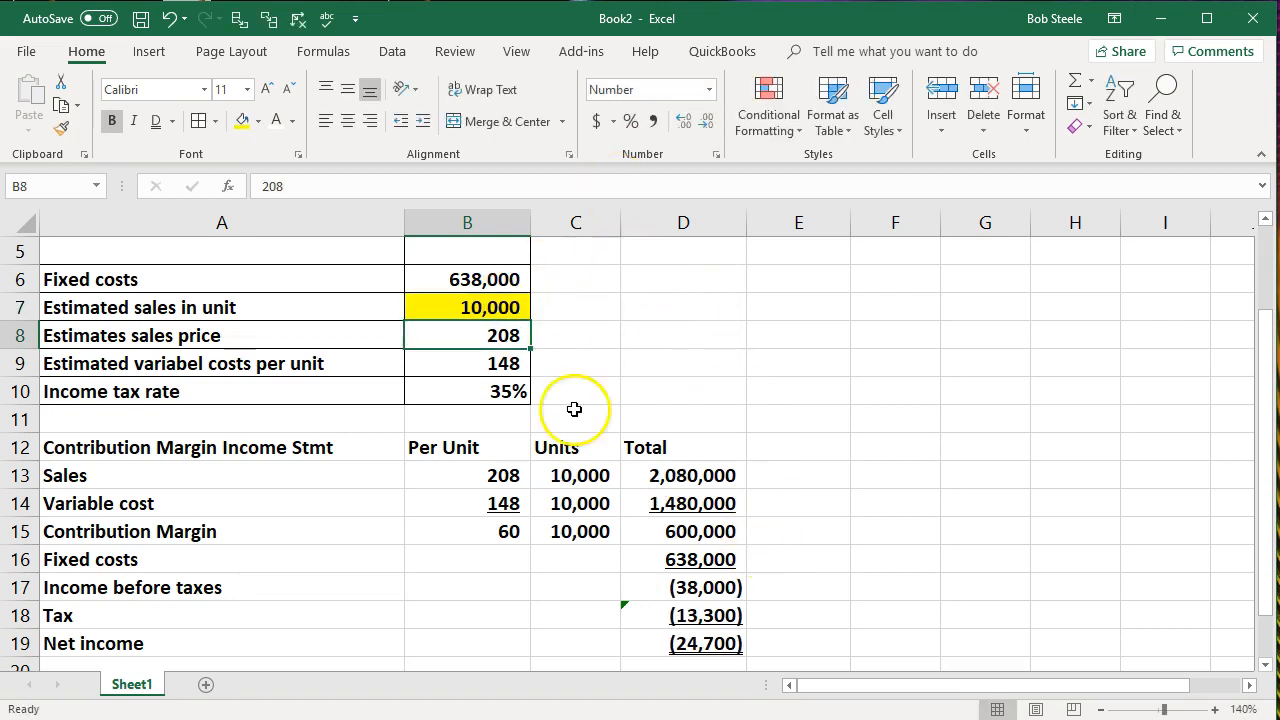
Step: Set the estimated sales in units in B7 to 11,000 and check the net income in D19
left_click(480, 307)
type("11,000")
key("Return")
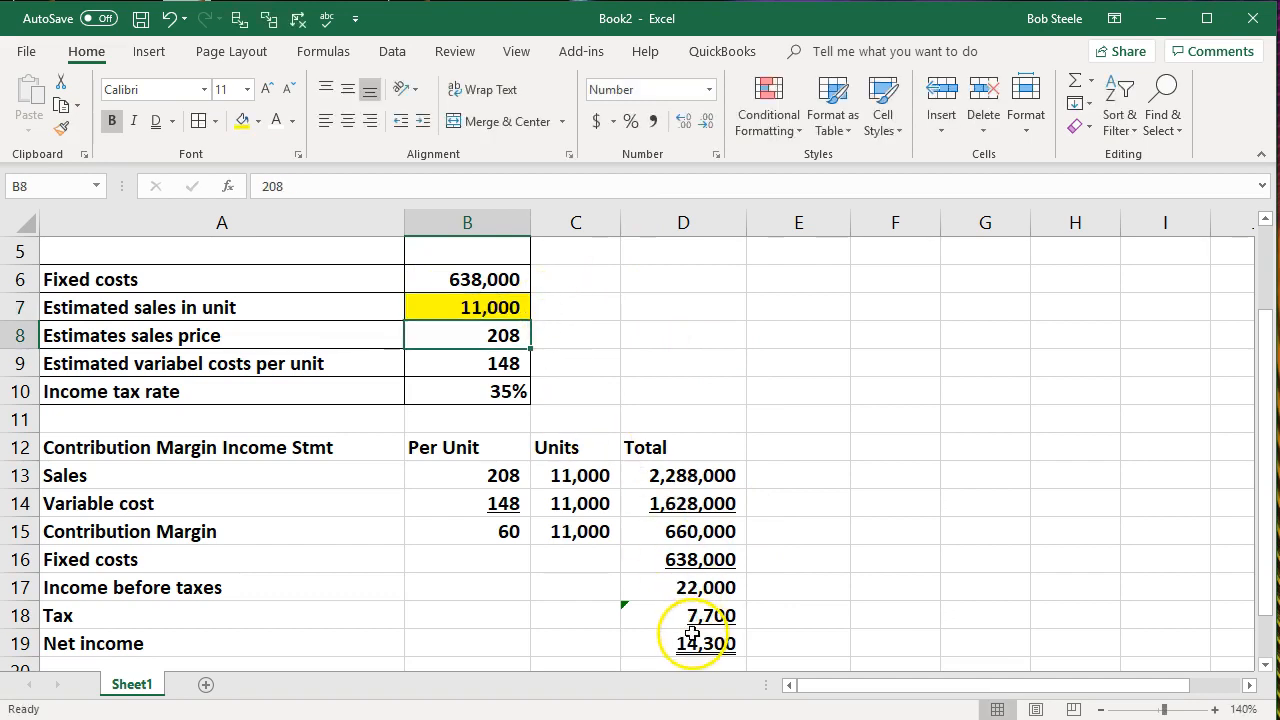
left_click(700, 641)
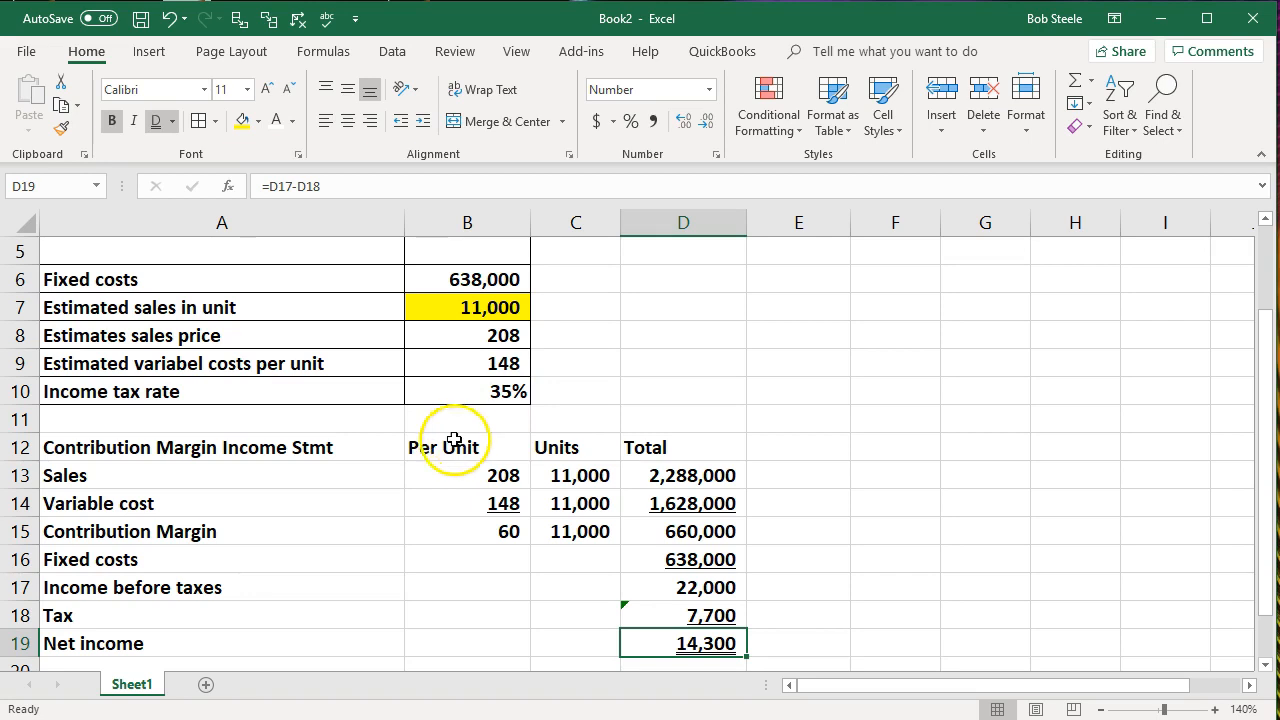
Step: Fill the income statement body A13:D19 with a custom light blue color and apply borders to all its cells
mouse_move(194, 480)
left_mouse_down()
mouse_move(575, 587)
mouse_move(664, 641)
left_mouse_up()
right_click(574, 595)
left_click(671, 650)
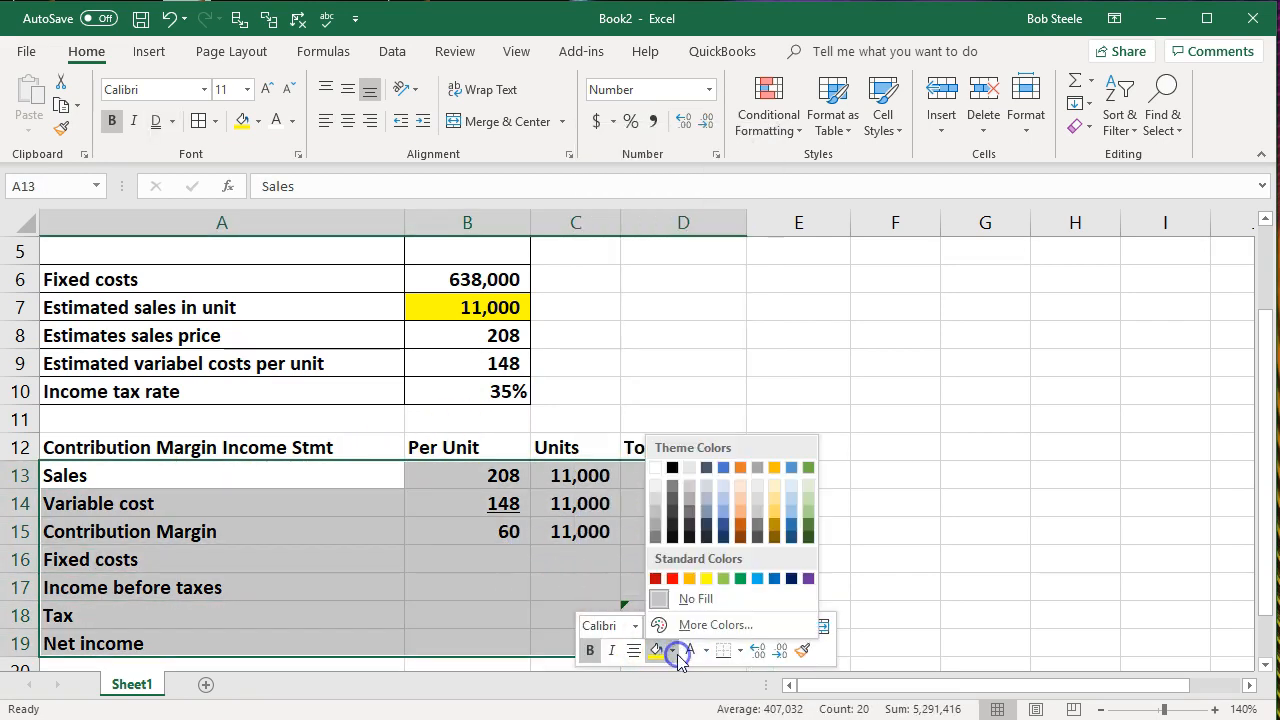
left_click(690, 624)
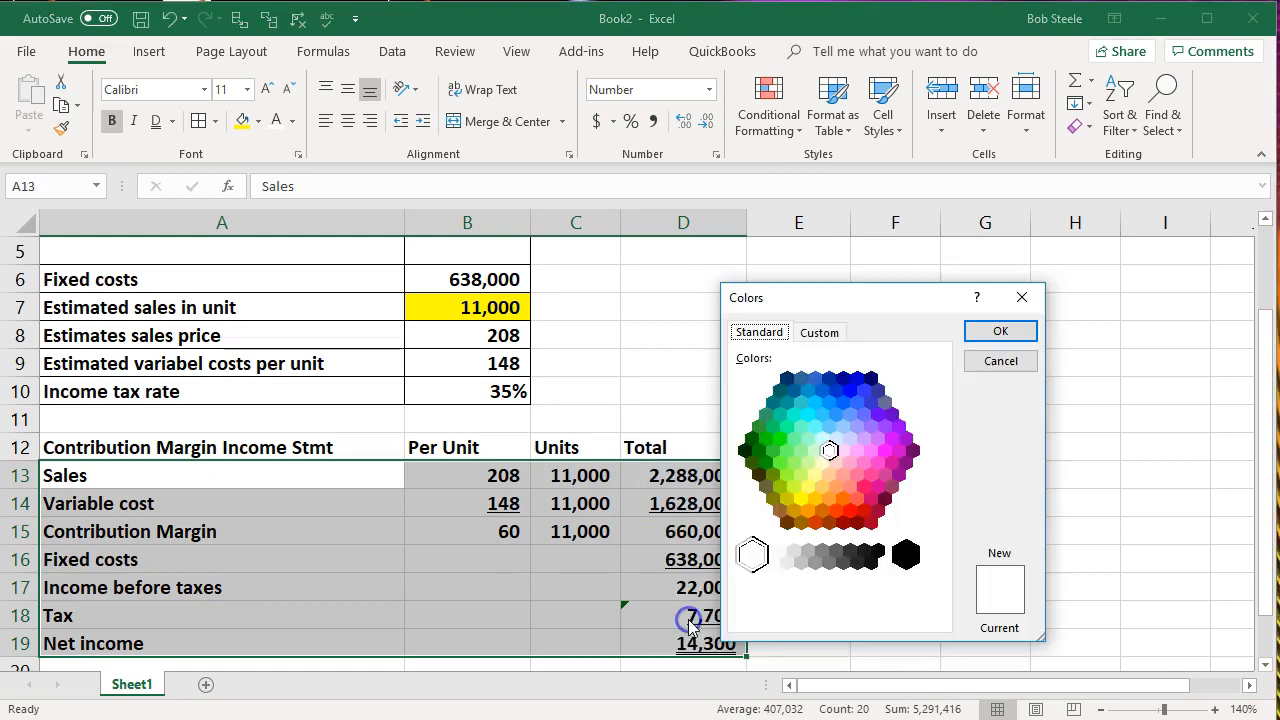
left_click(823, 443)
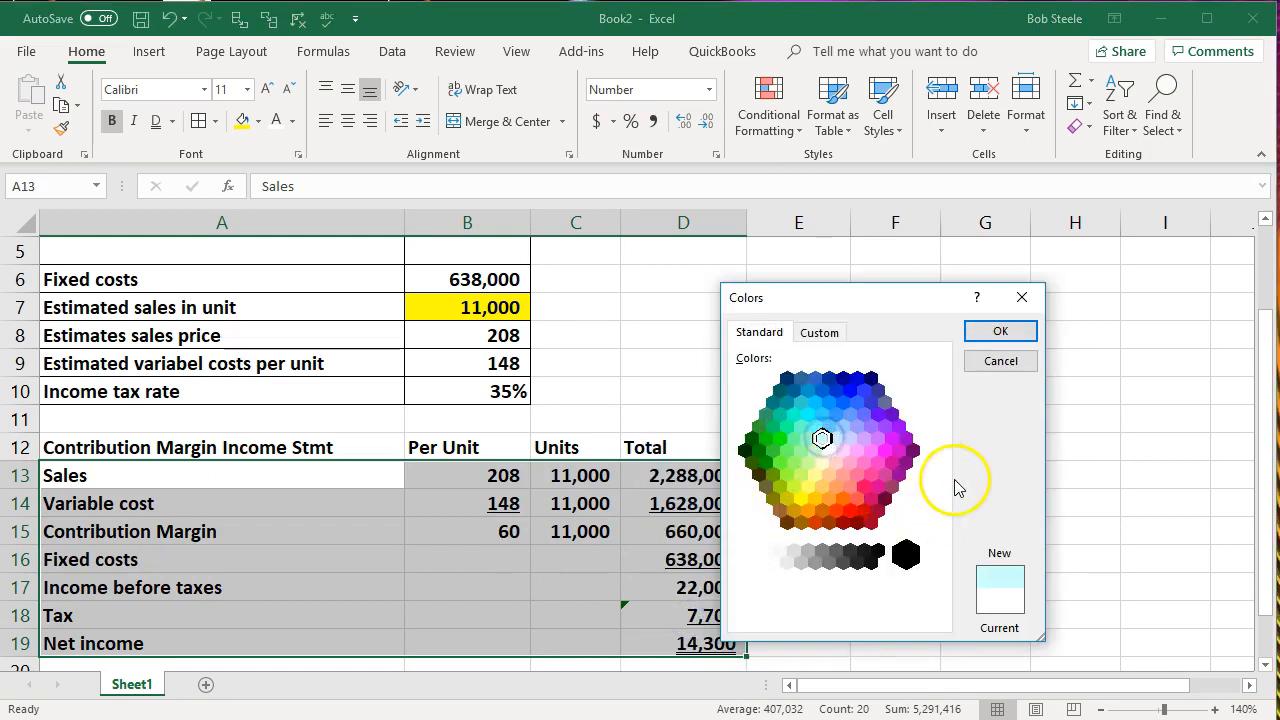
left_click(993, 331)
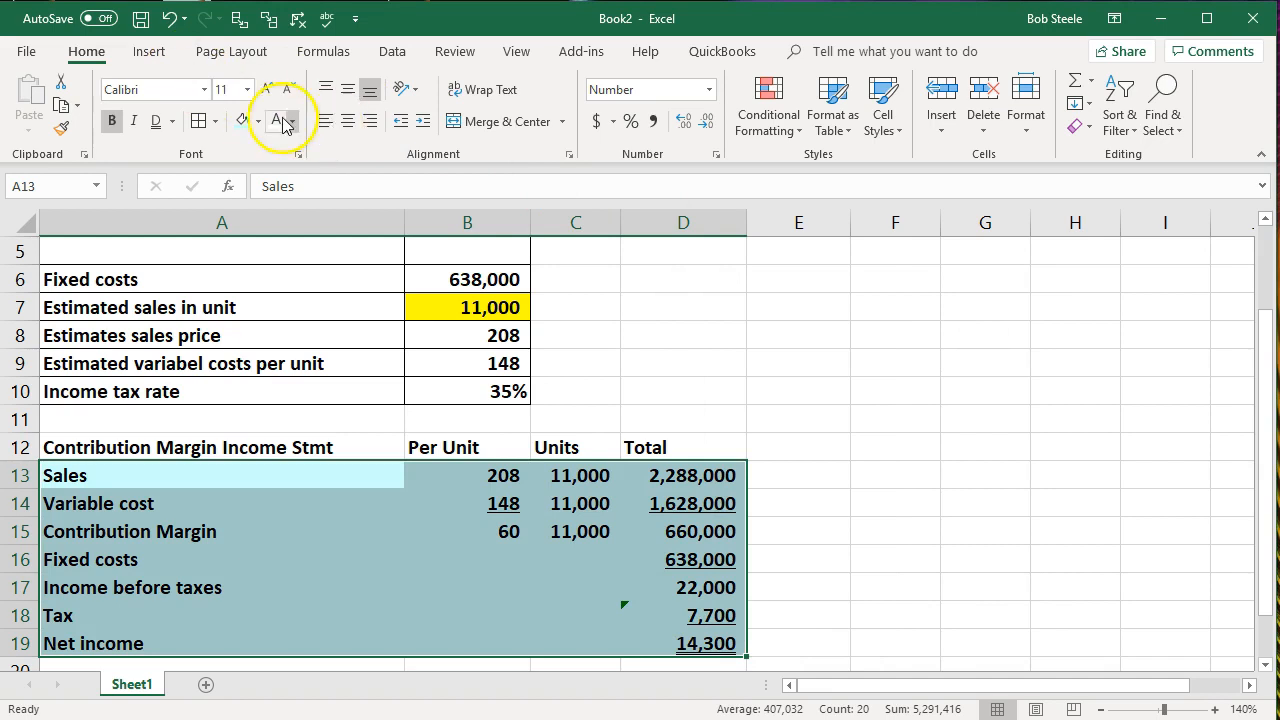
left_click(199, 120)
left_click(356, 521)
Step: Format the income statement header row A12:D12 with a black fill and white text
left_click_drag(310, 447, 637, 455)
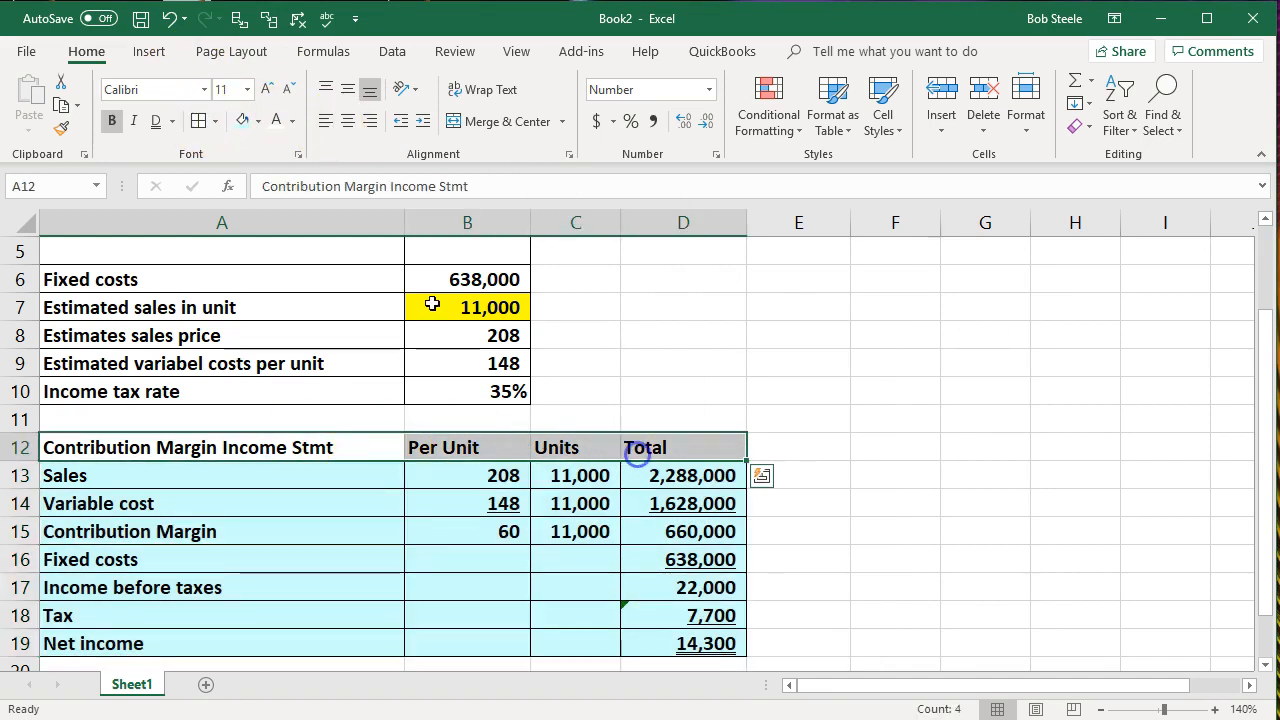
left_click(258, 121)
left_click(258, 168)
left_click(276, 120)
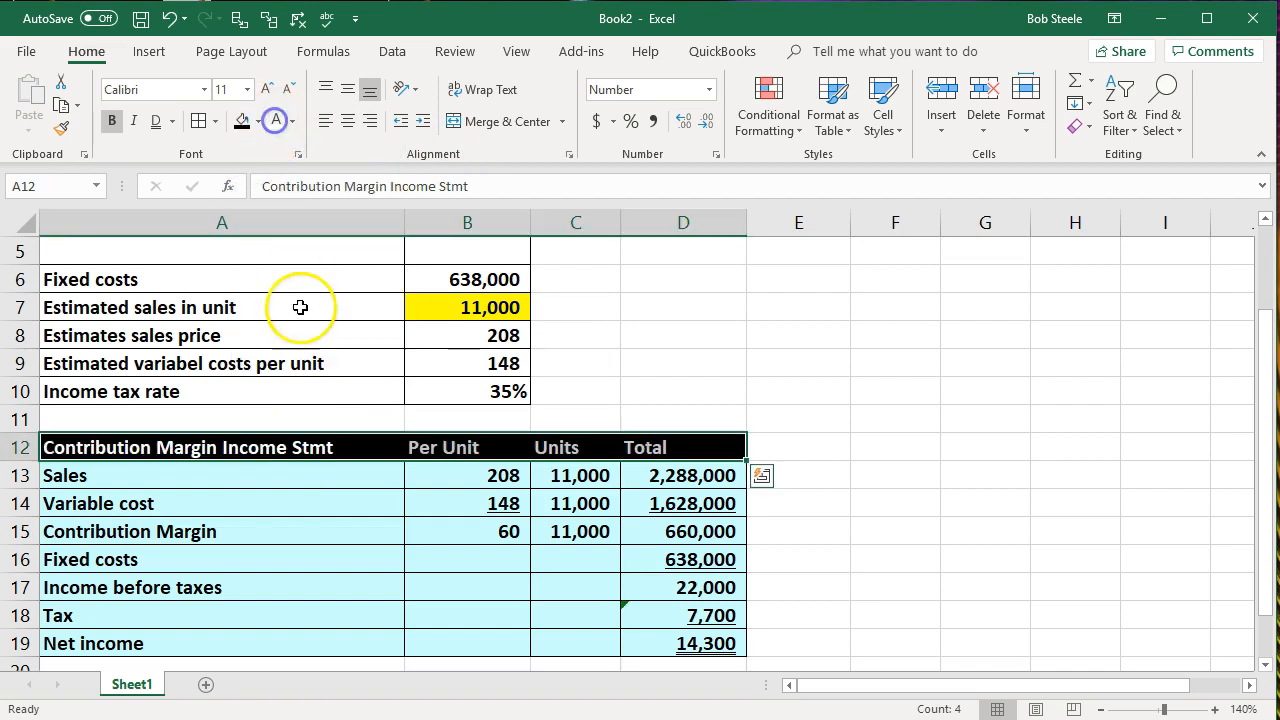
left_click(300, 525)
Step: Center the Per Unit, Units and Total headings in B12:D12
left_click_drag(449, 449, 628, 441)
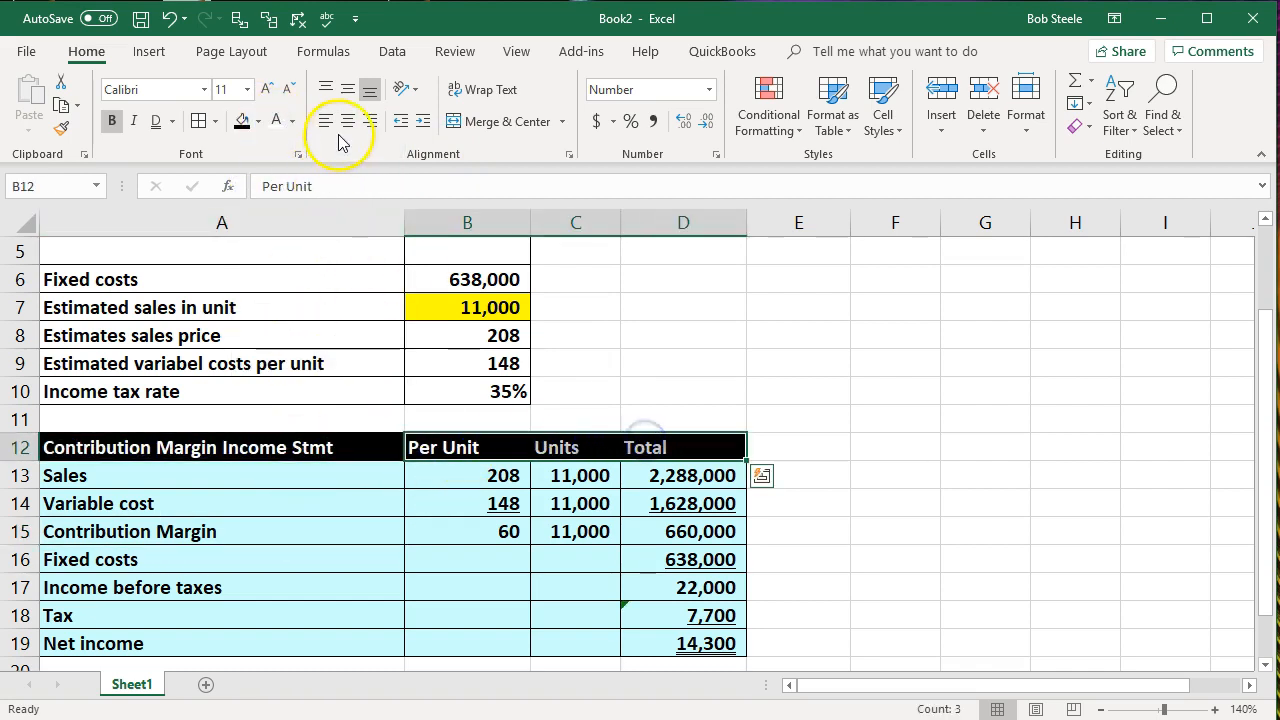
left_click(350, 120)
left_click(586, 398)
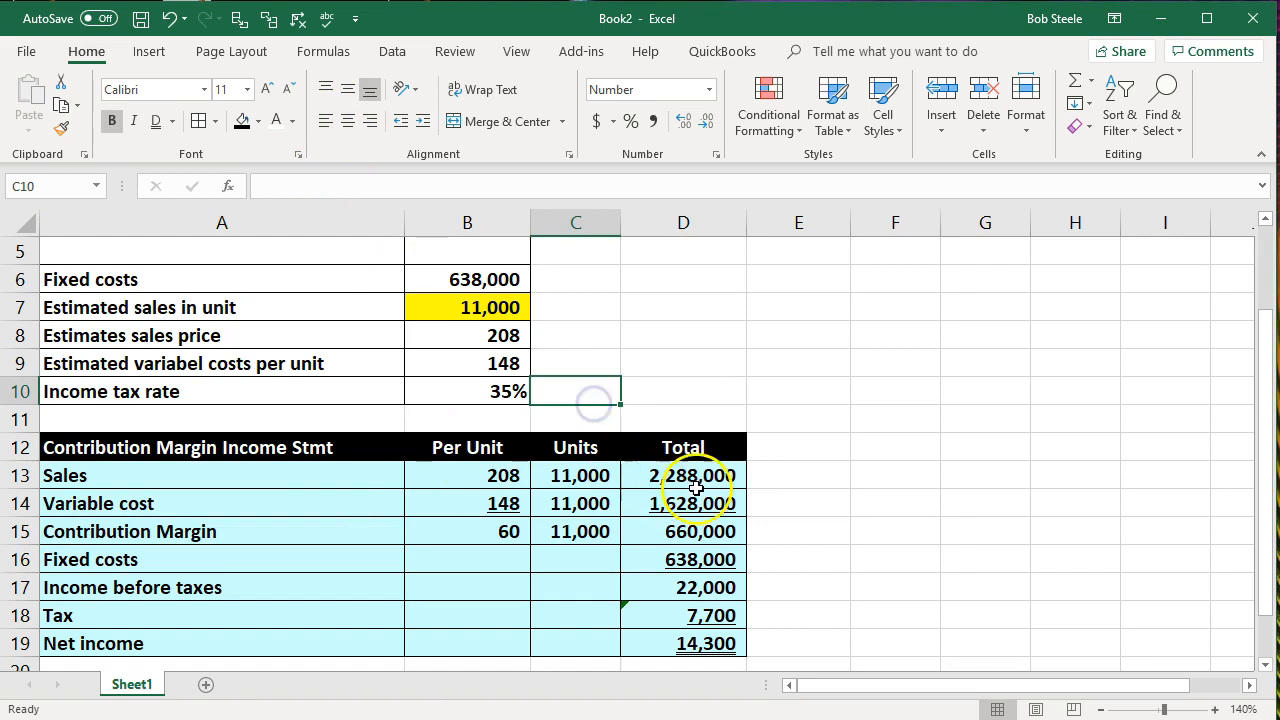
scroll(736, 492, "down", 1)
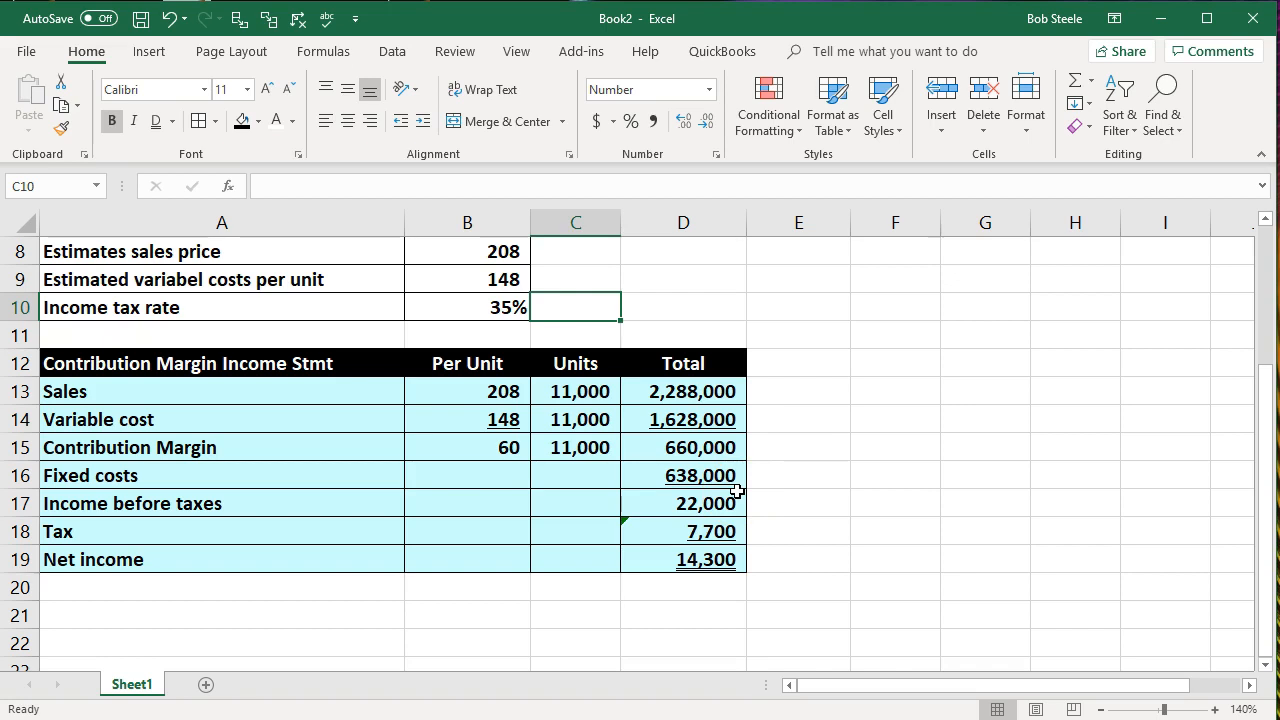
Step: Set the estimated sales in units in B7 to 40,800 and check the net income in D19
left_click(733, 561)
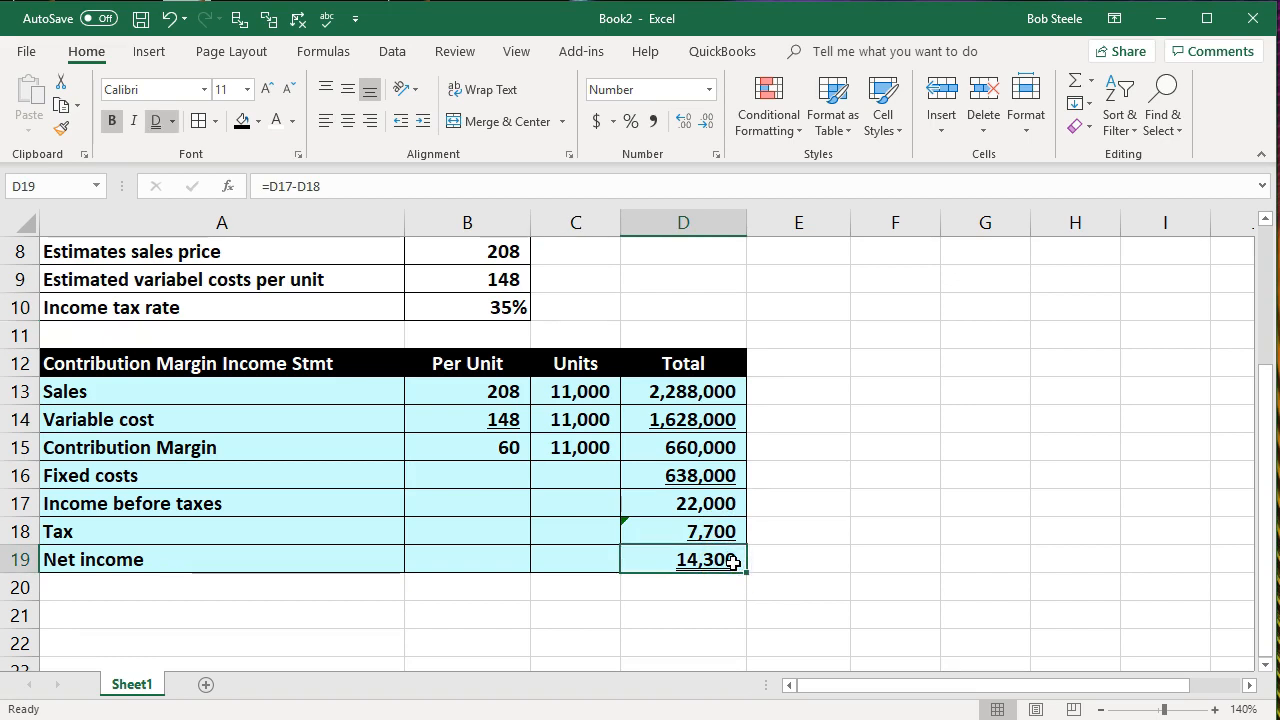
scroll(733, 561, "up", 1)
left_click(525, 308)
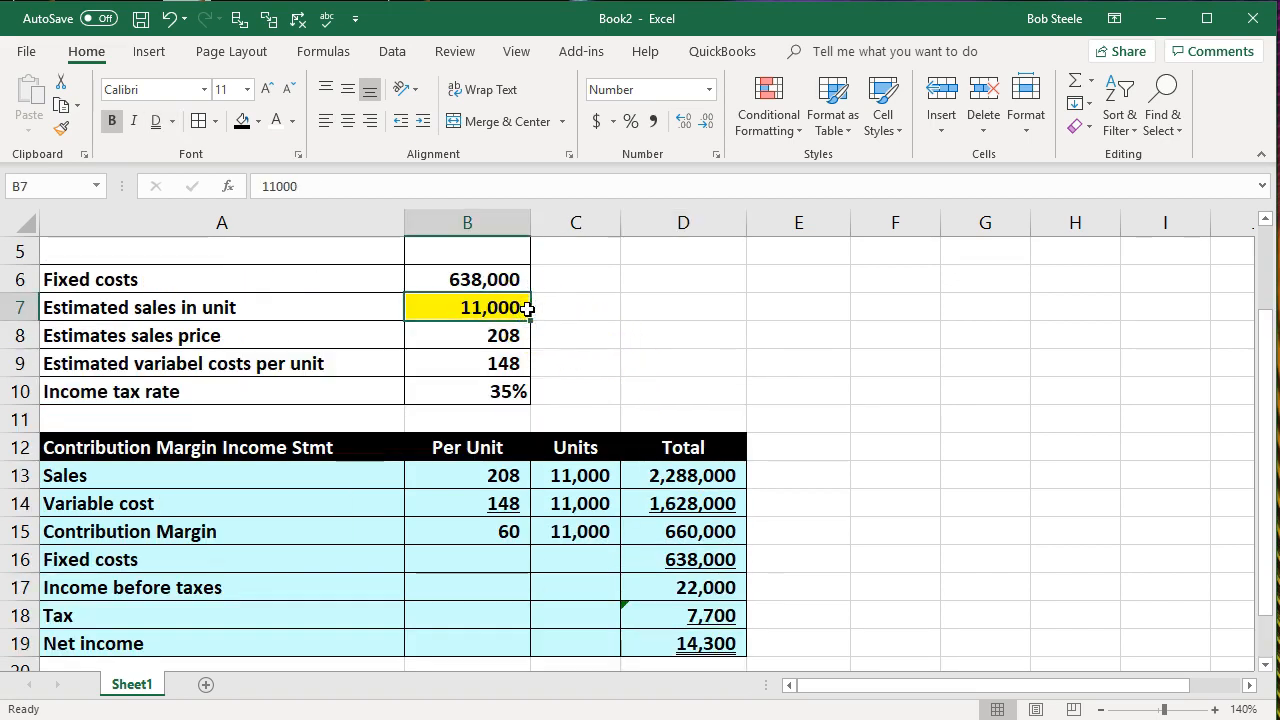
type("40800")
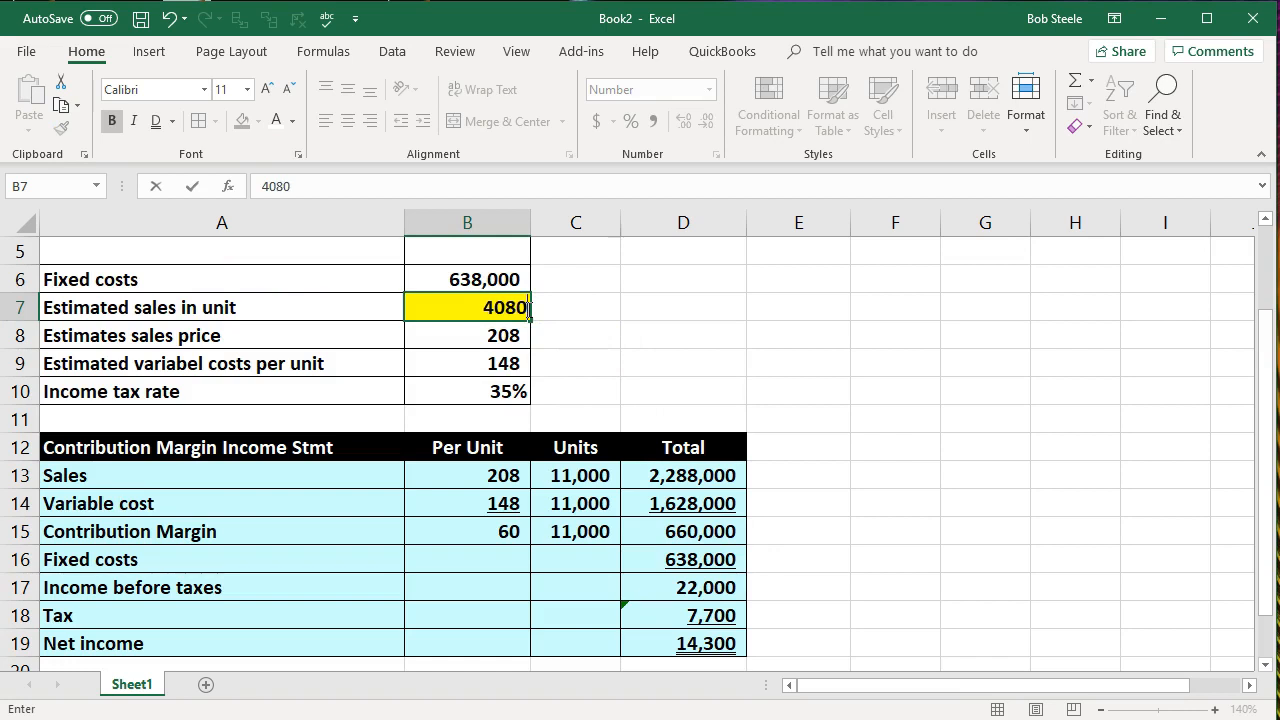
key("Return")
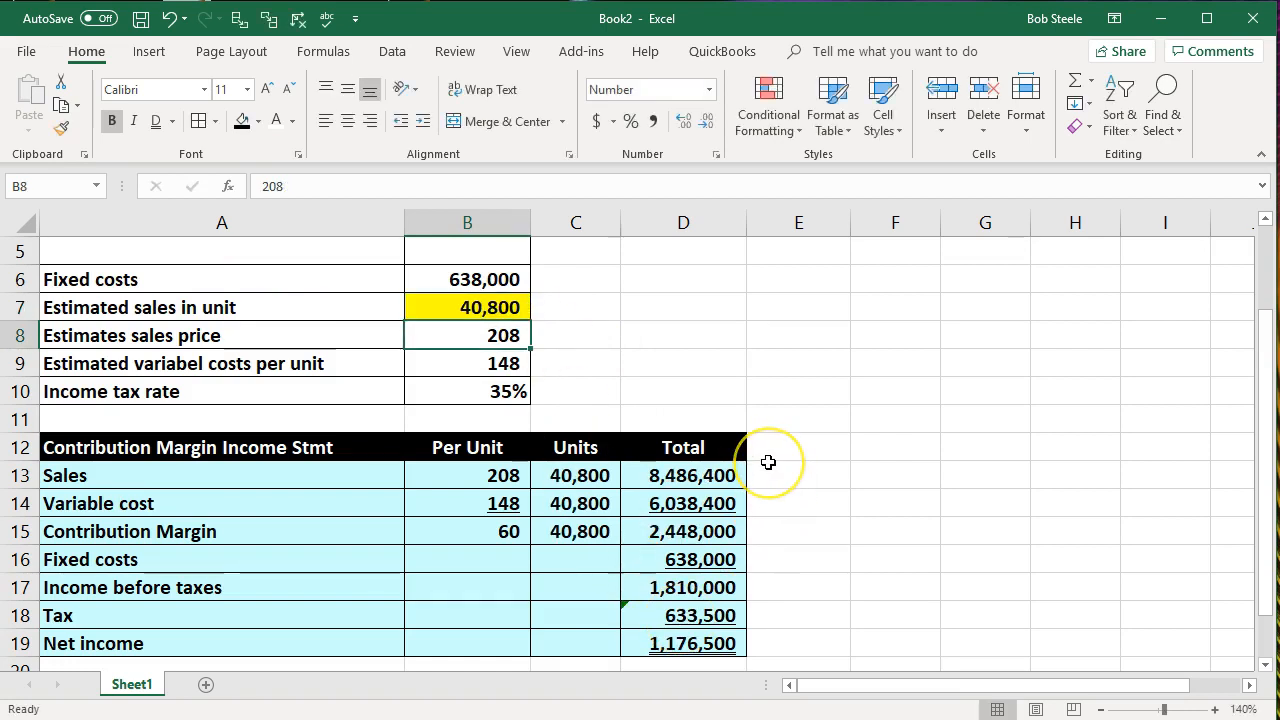
left_click(782, 638)
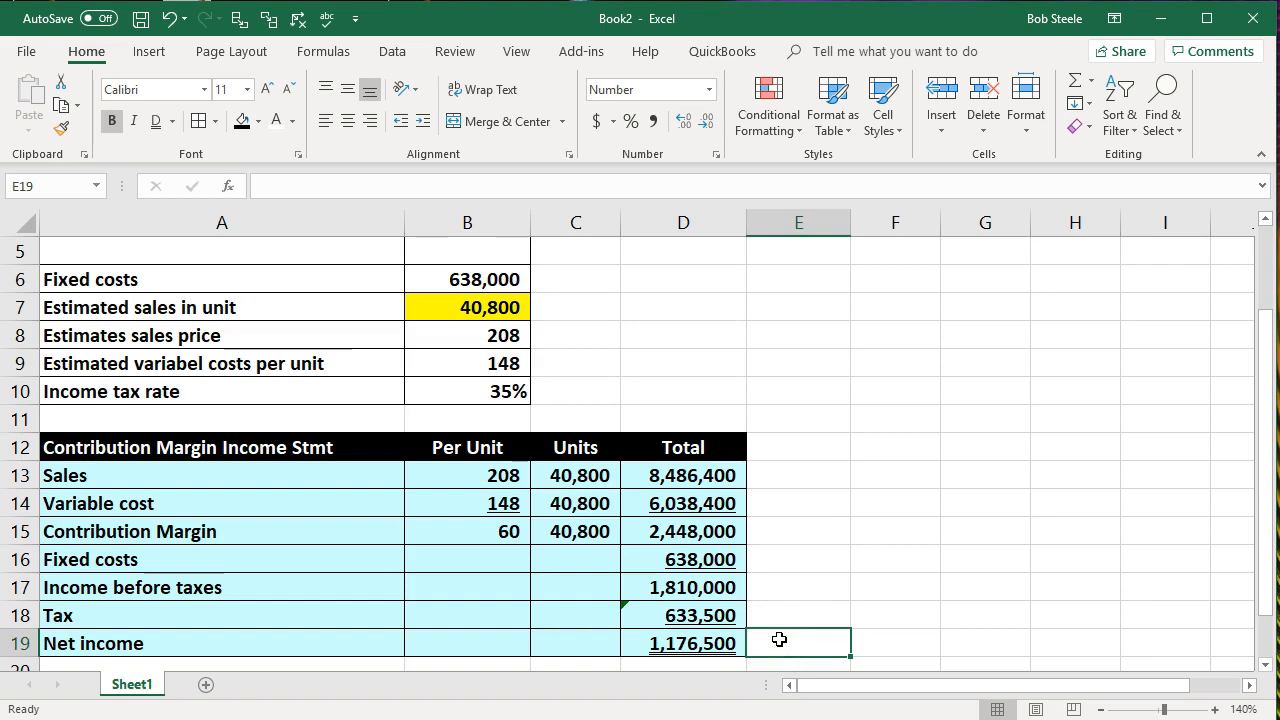
Step: Copy the contribution margin income statement A12:D19 with its formatting and paste it below, starting at A21
scroll(779, 639, "down", 1)
left_click_drag(200, 356, 683, 559)
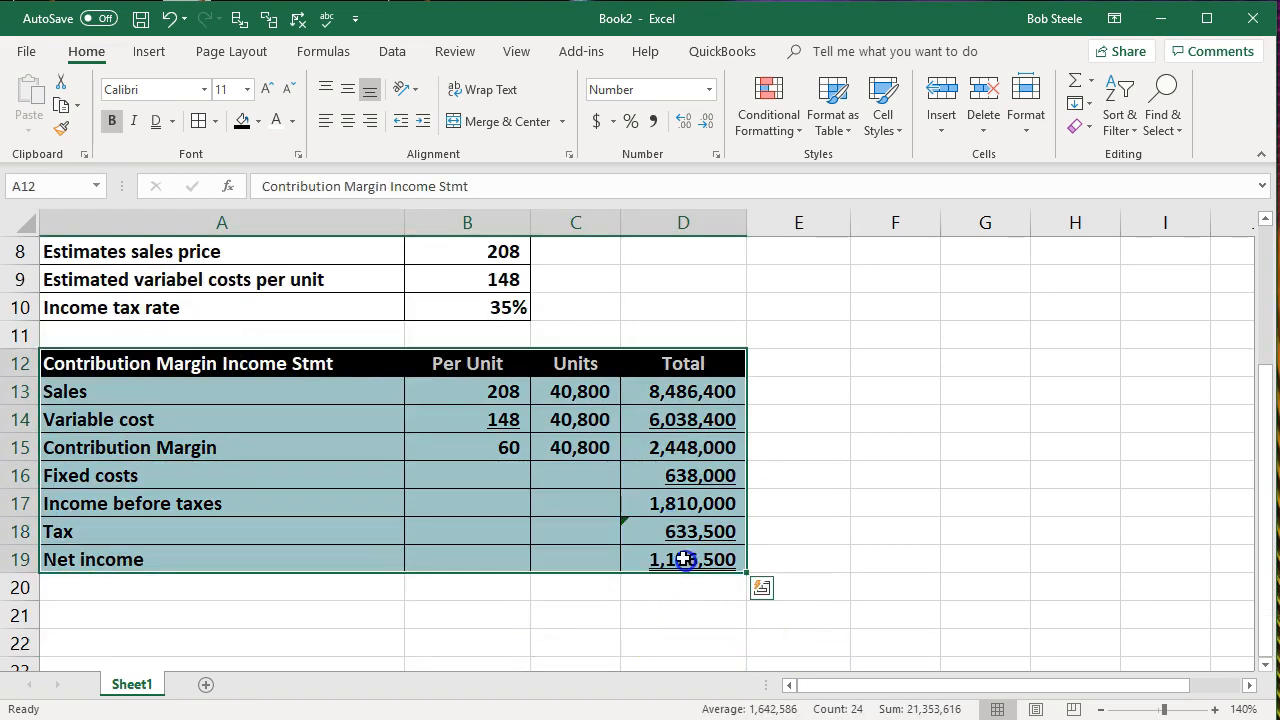
right_click(537, 497)
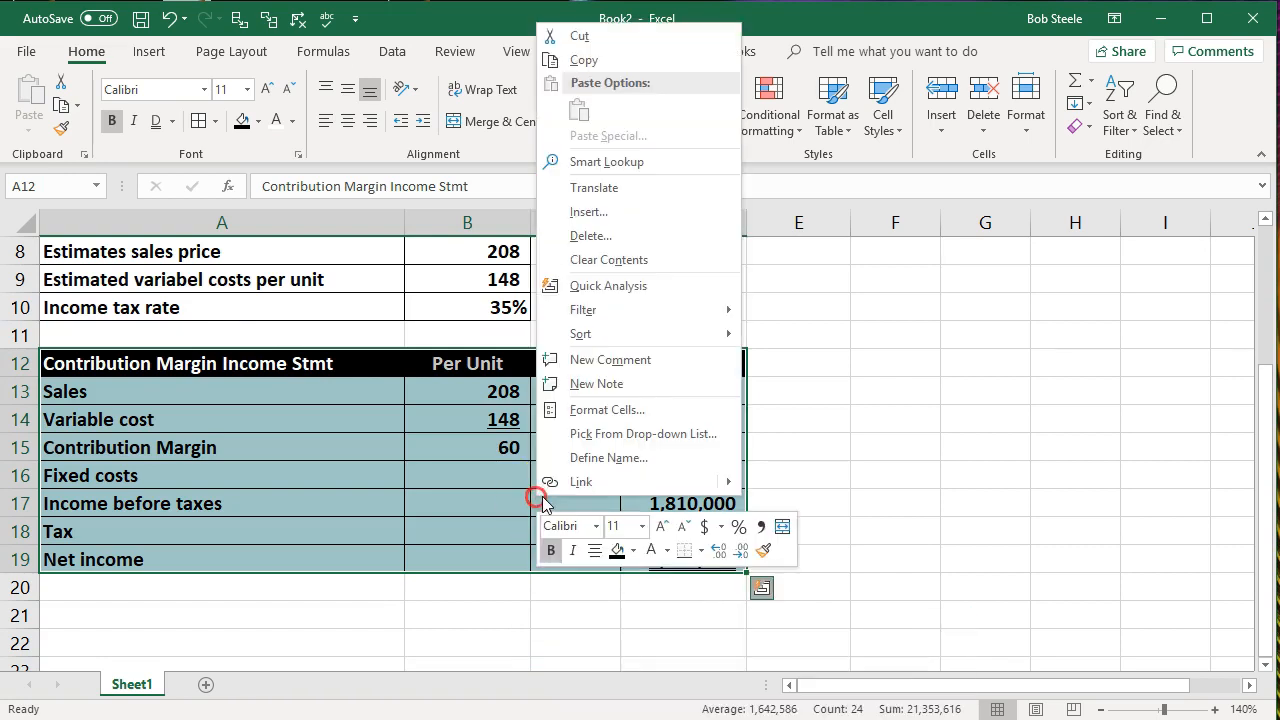
left_click(587, 62)
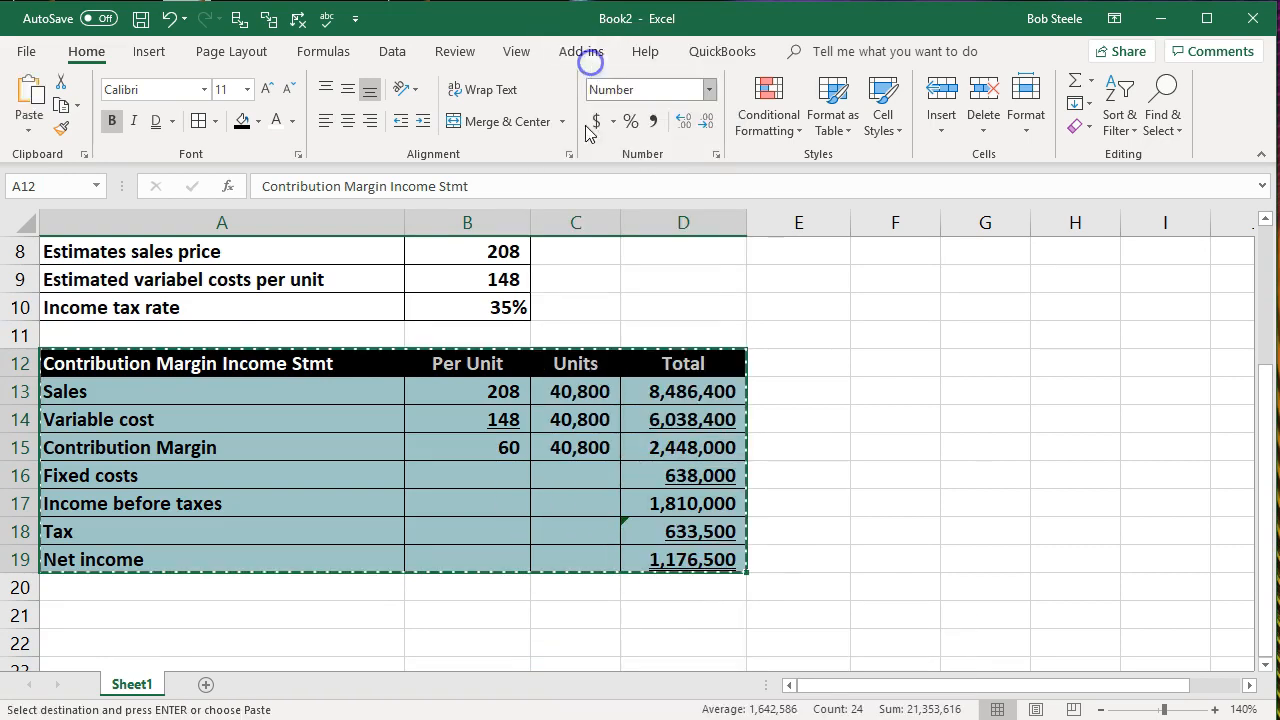
left_click(316, 619)
right_click(316, 619)
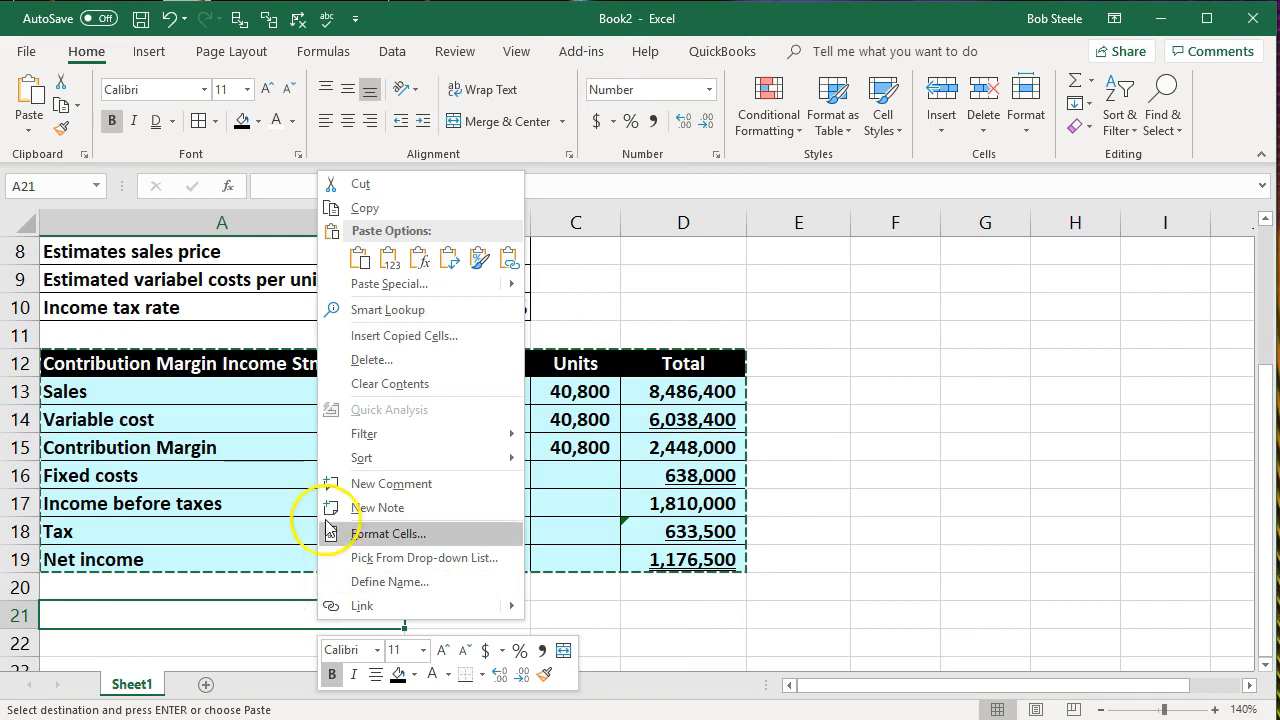
left_click(359, 259)
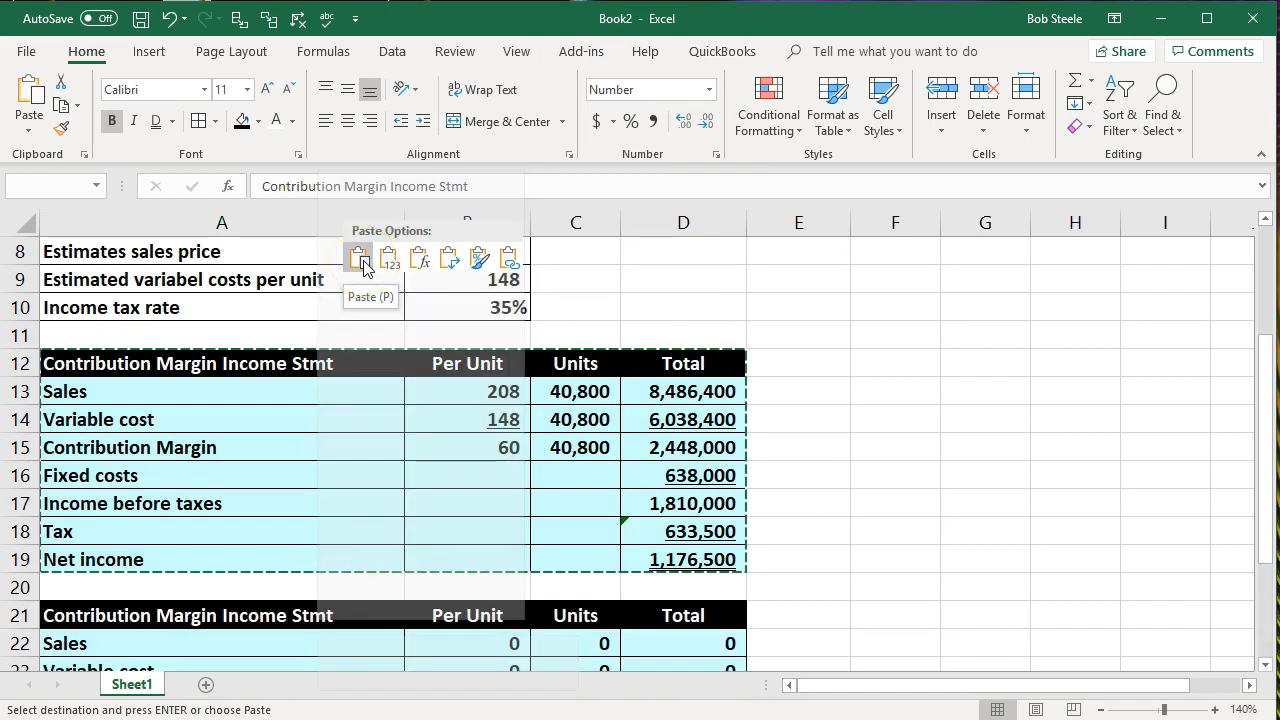
scroll(394, 511, "down", 2)
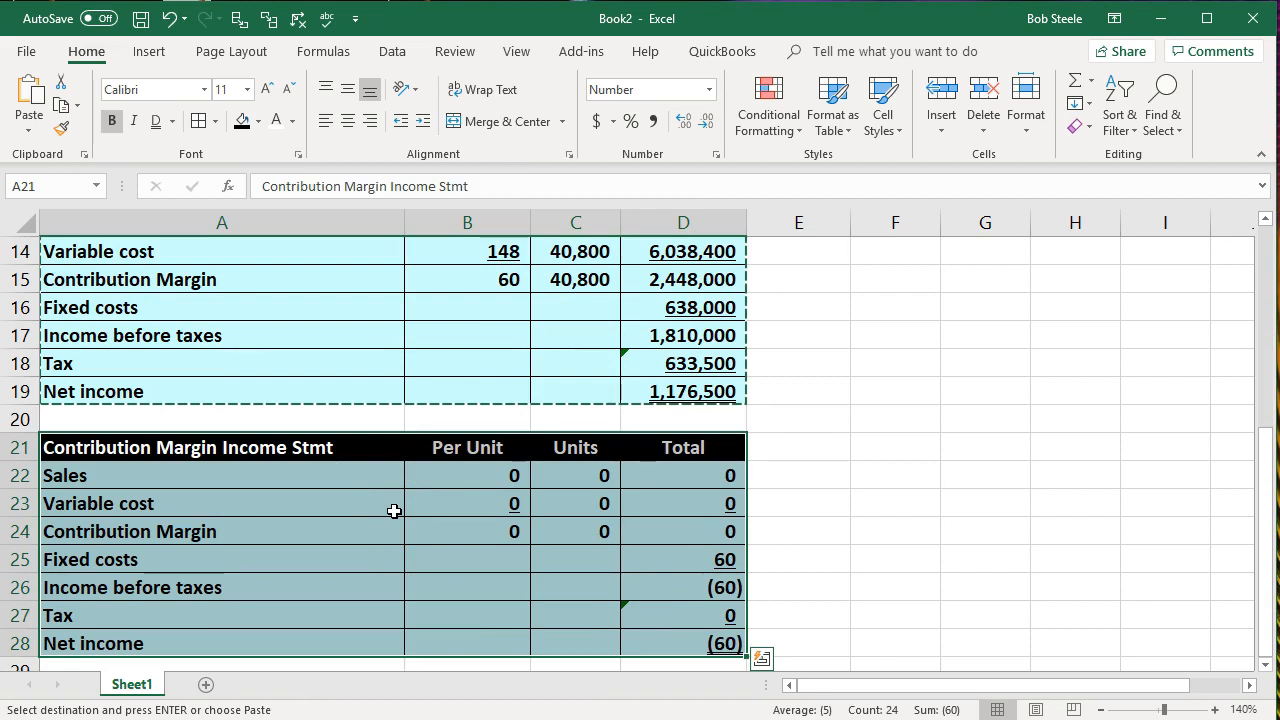
scroll(394, 511, "up", 2)
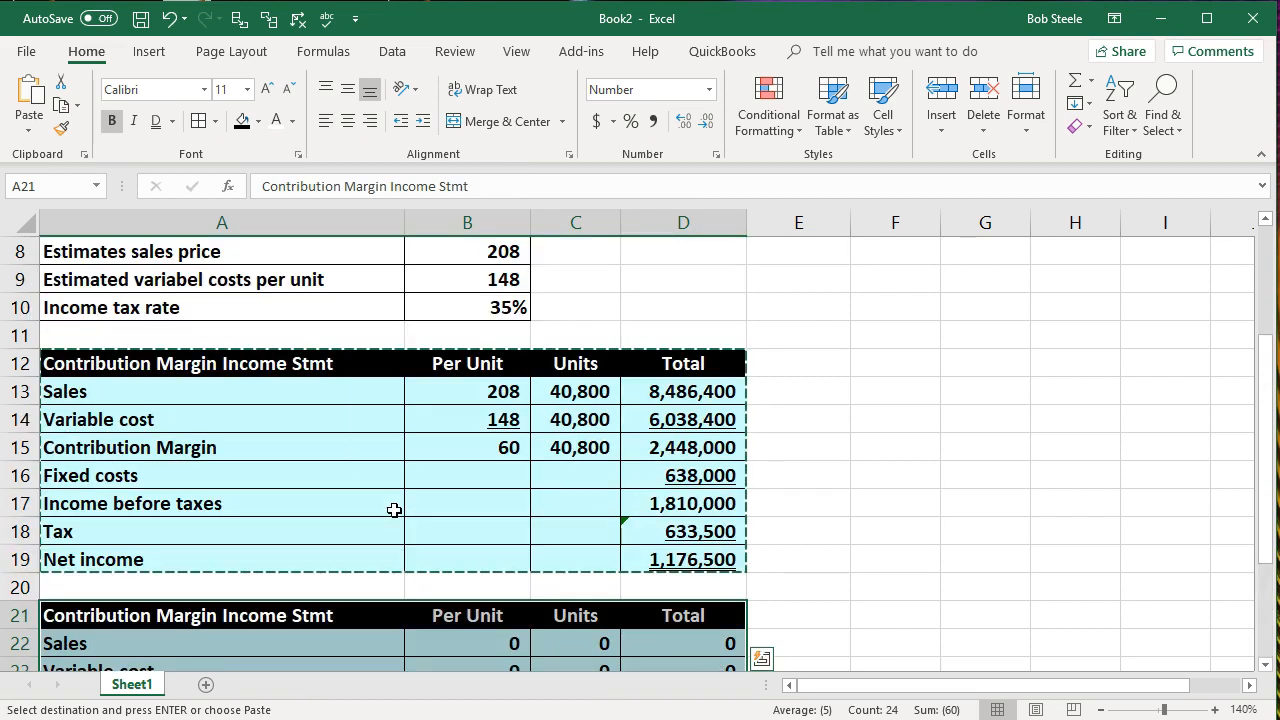
Step: Hide rows 12 to 20, which hold the original contribution margin income statement
left_click_drag(17, 363, 20, 579)
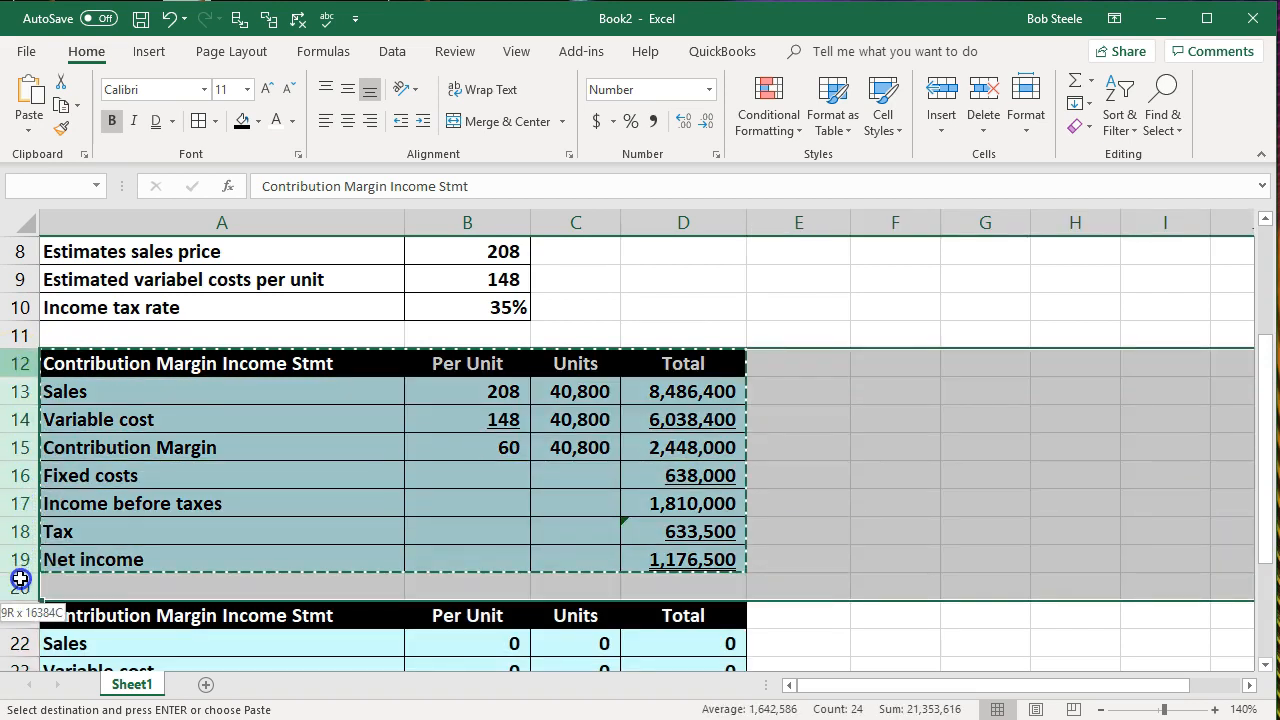
left_click_drag(22, 365, 24, 585)
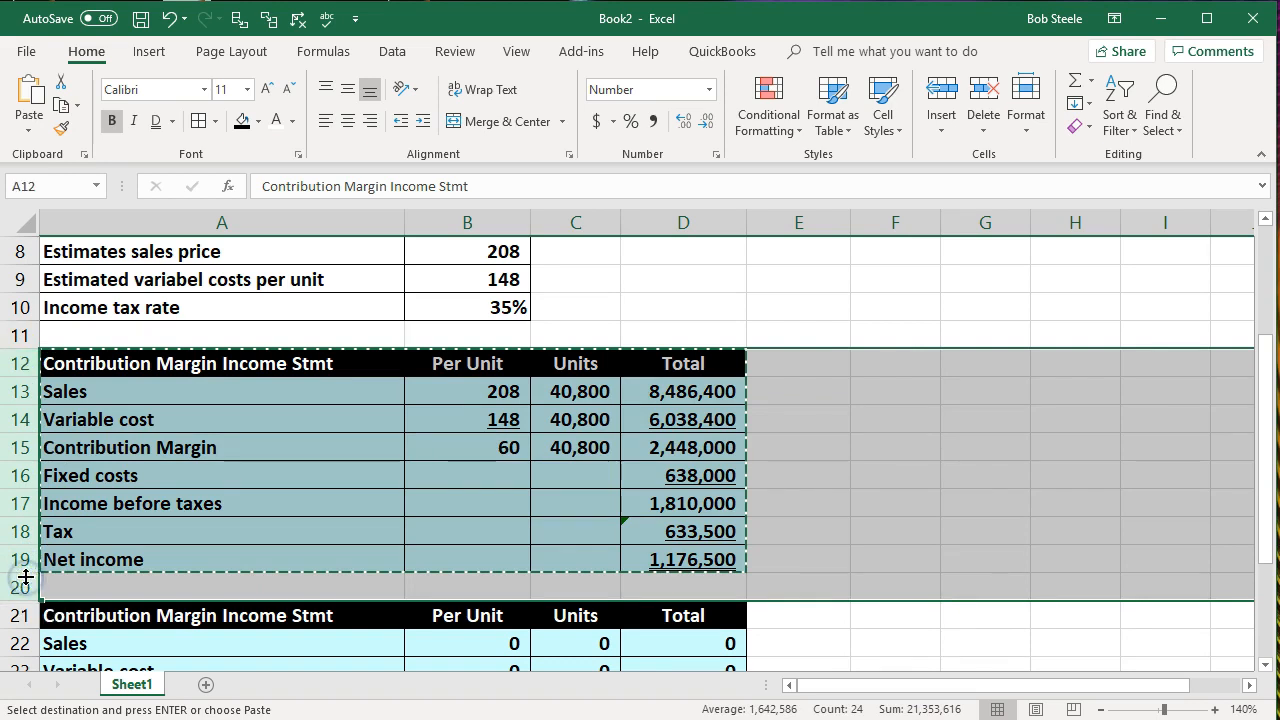
right_click(157, 488)
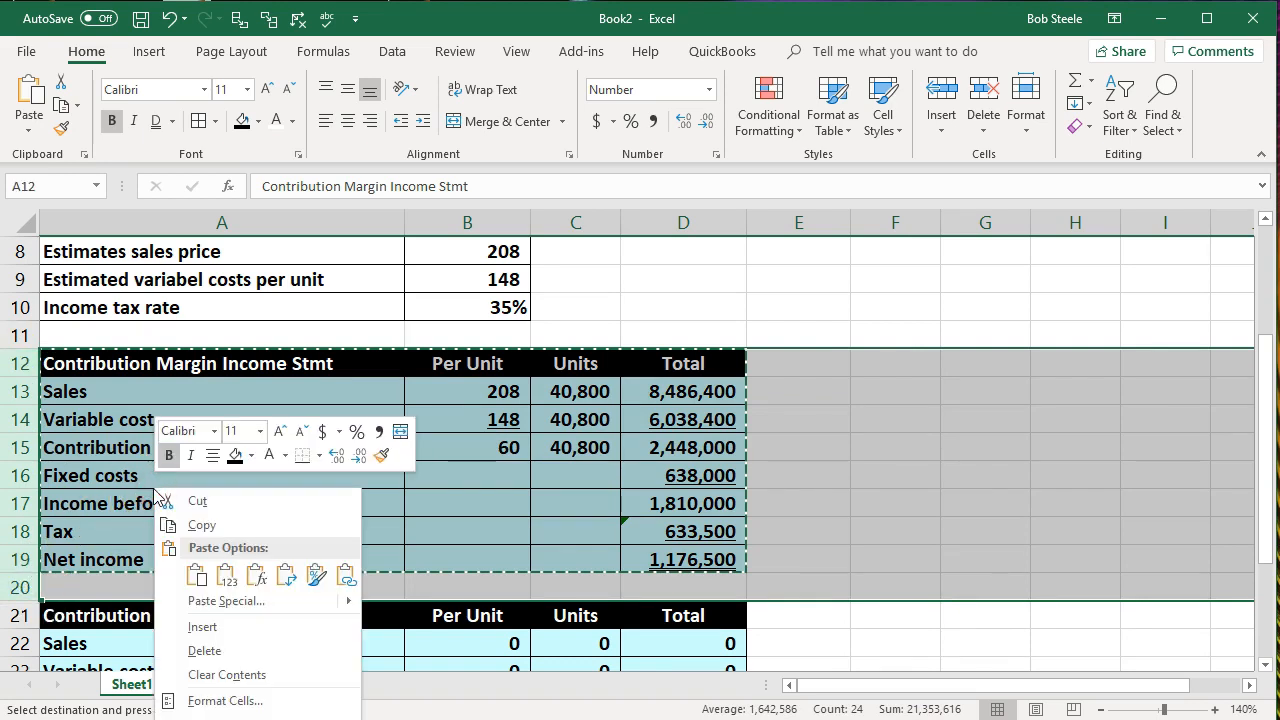
left_click(305, 651)
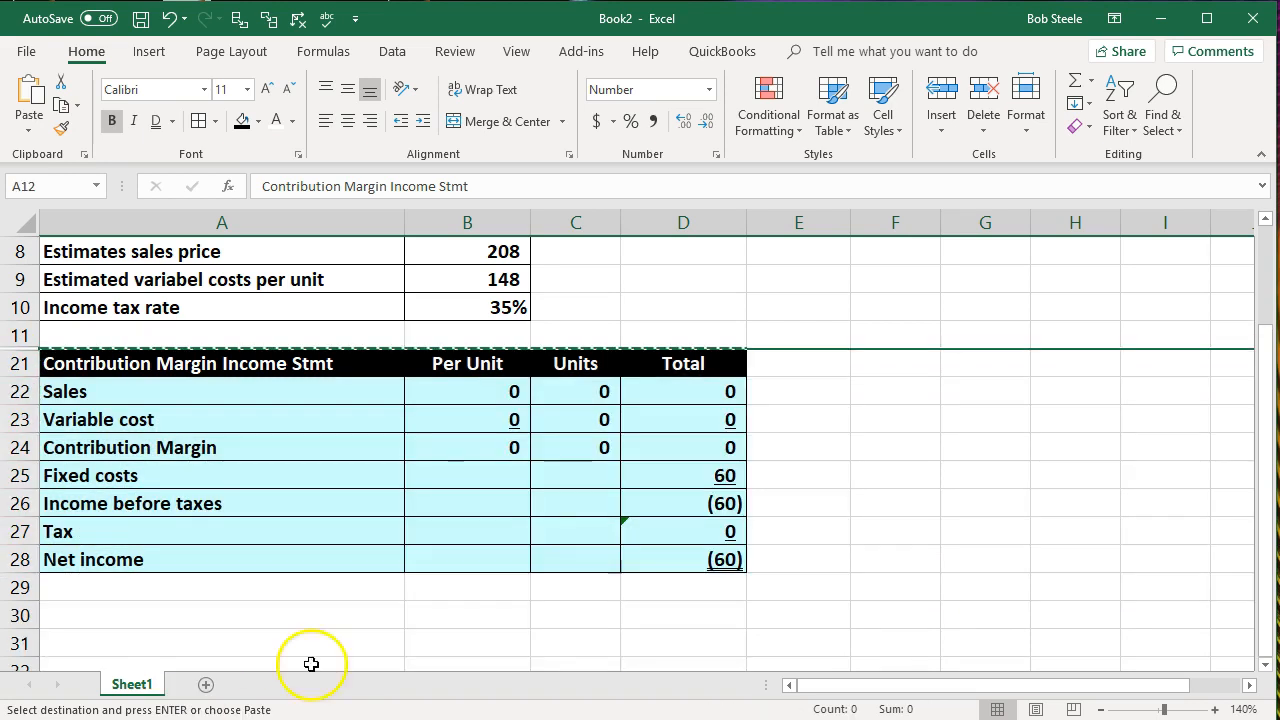
left_click(402, 561)
scroll(407, 581, "up", 1)
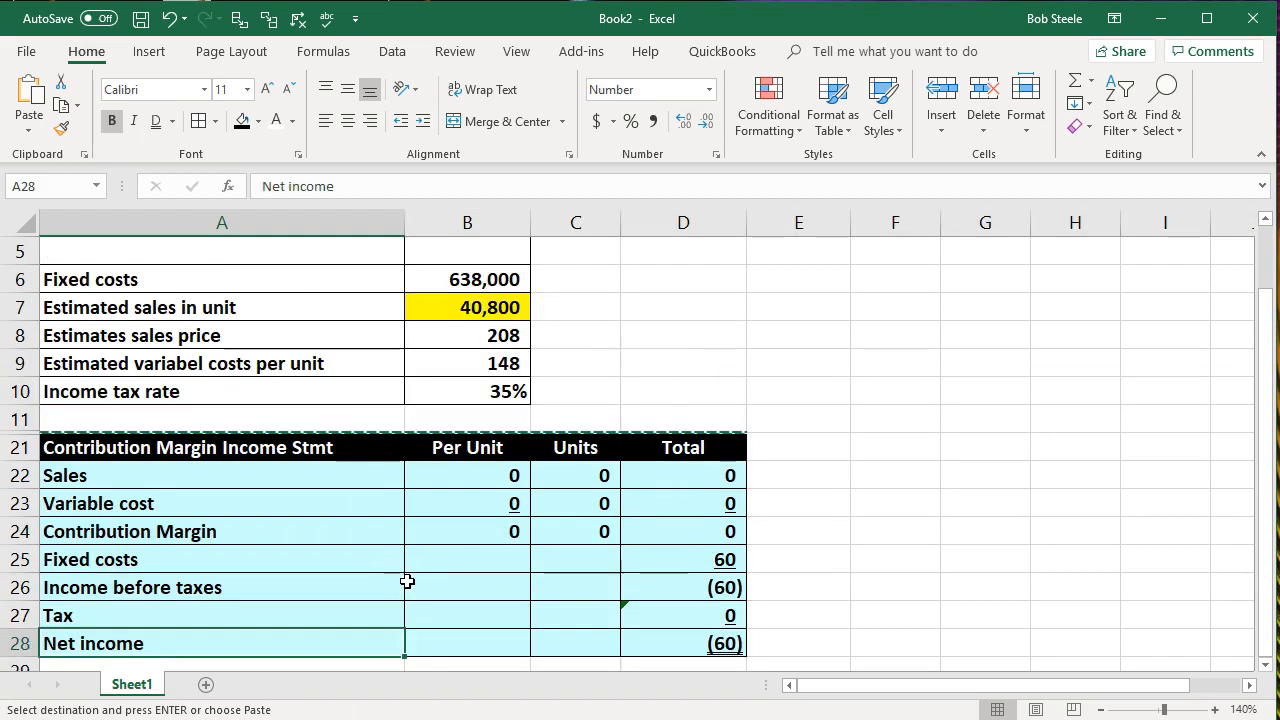
Step: Link the per-unit sales in B22 to the sales price in B8 and the per-unit variable cost in B23 to B9
left_click(460, 477)
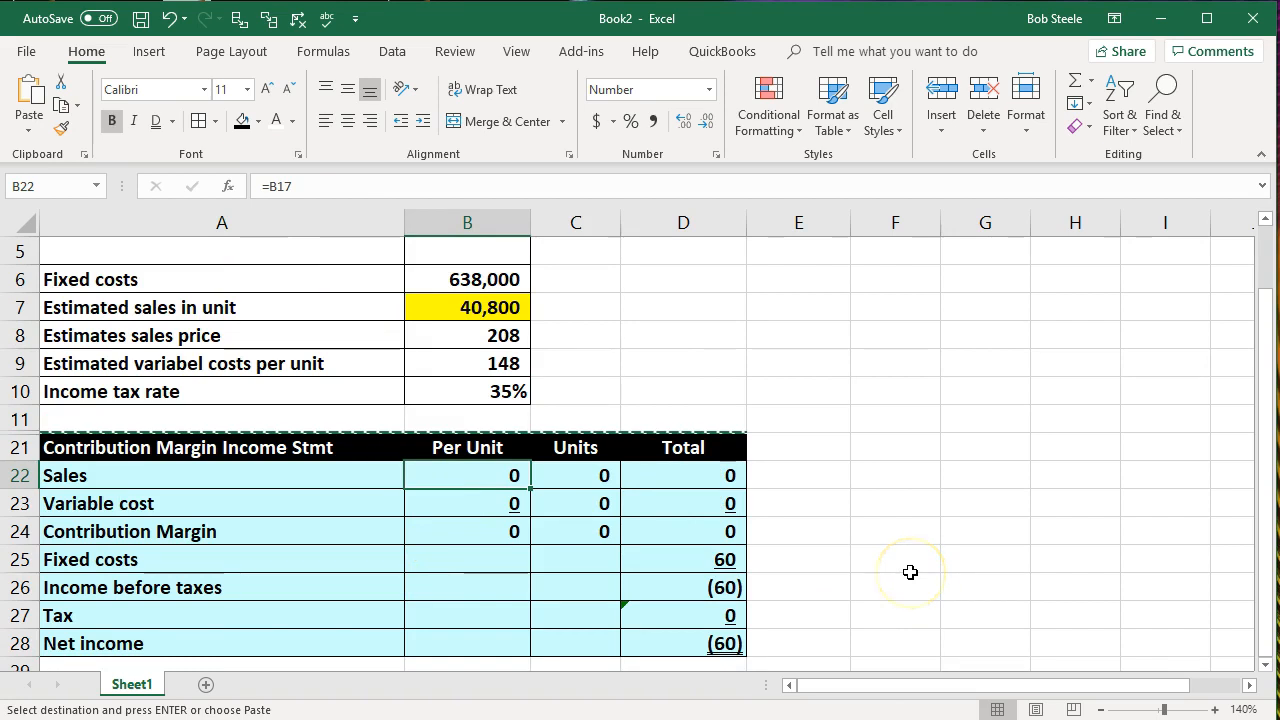
type("=")
left_click(471, 343)
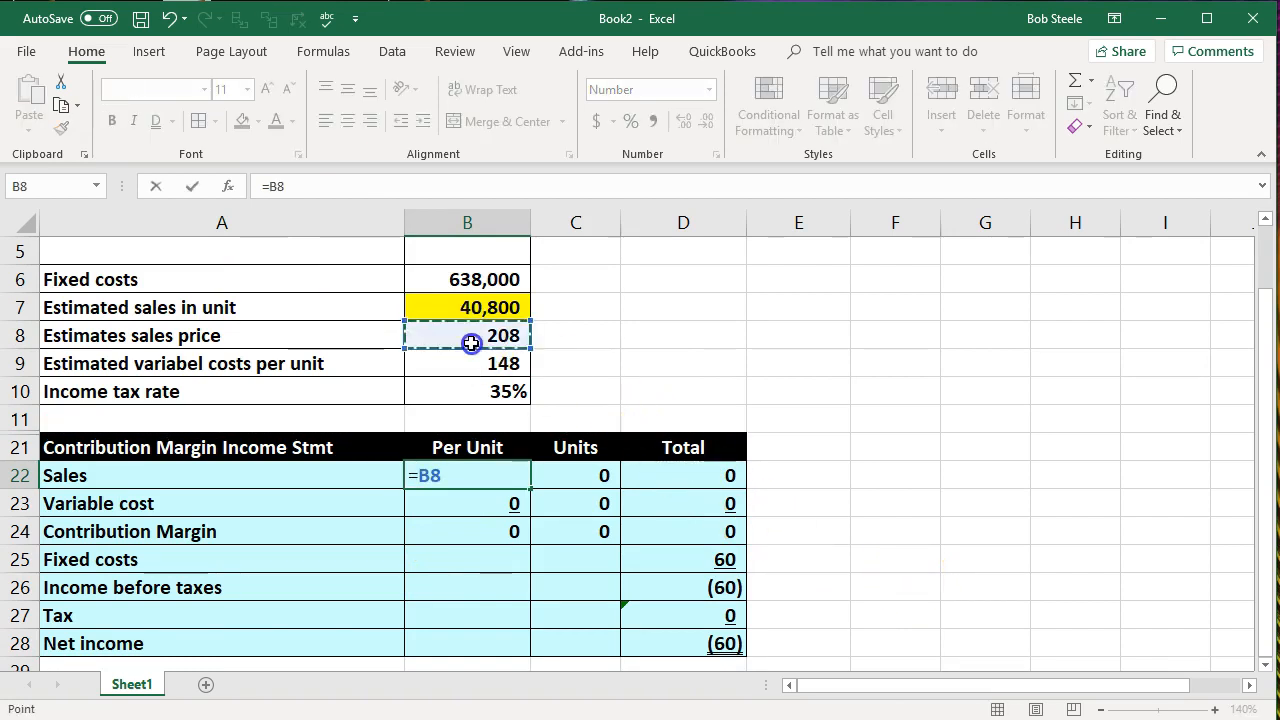
key("Return")
type("=")
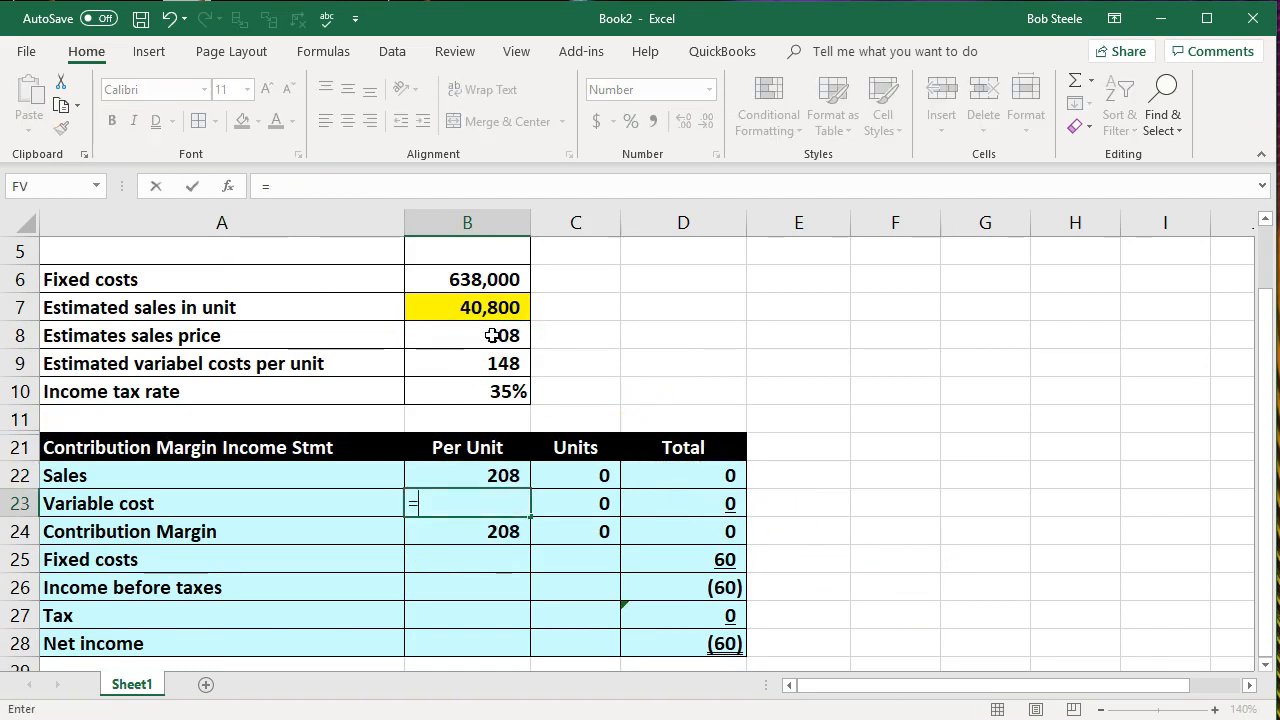
left_click(500, 363)
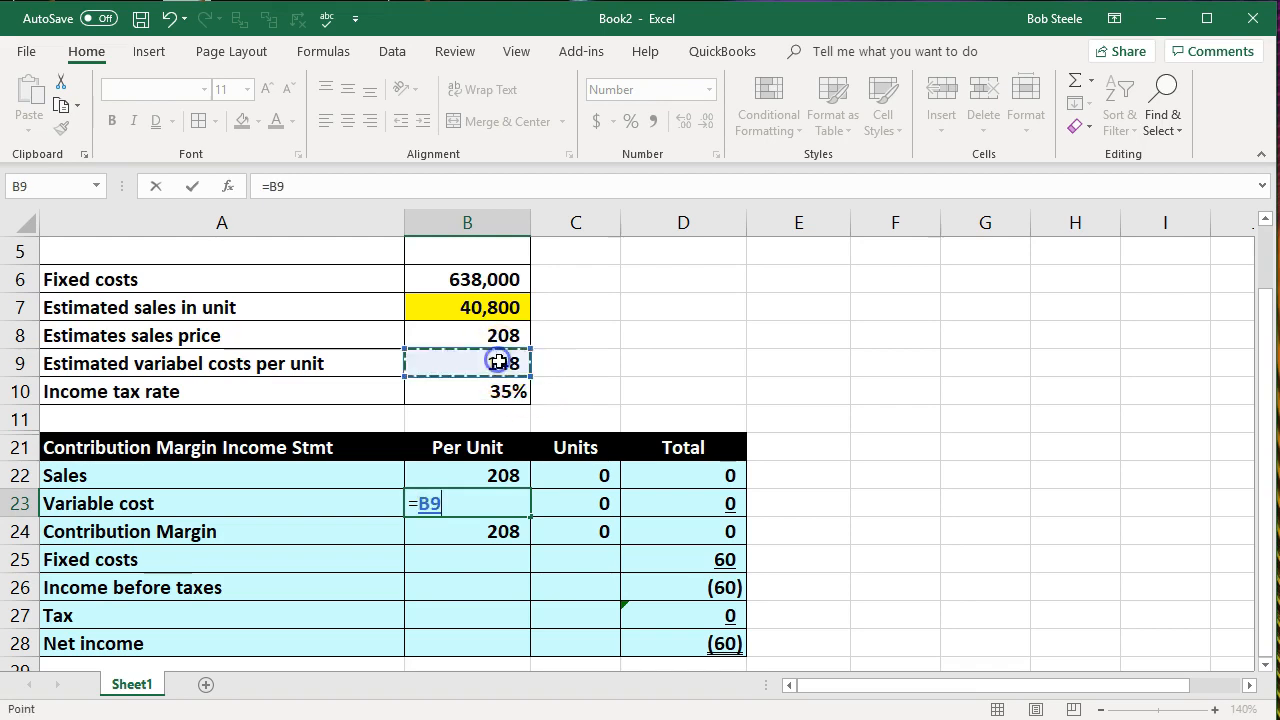
key("Return")
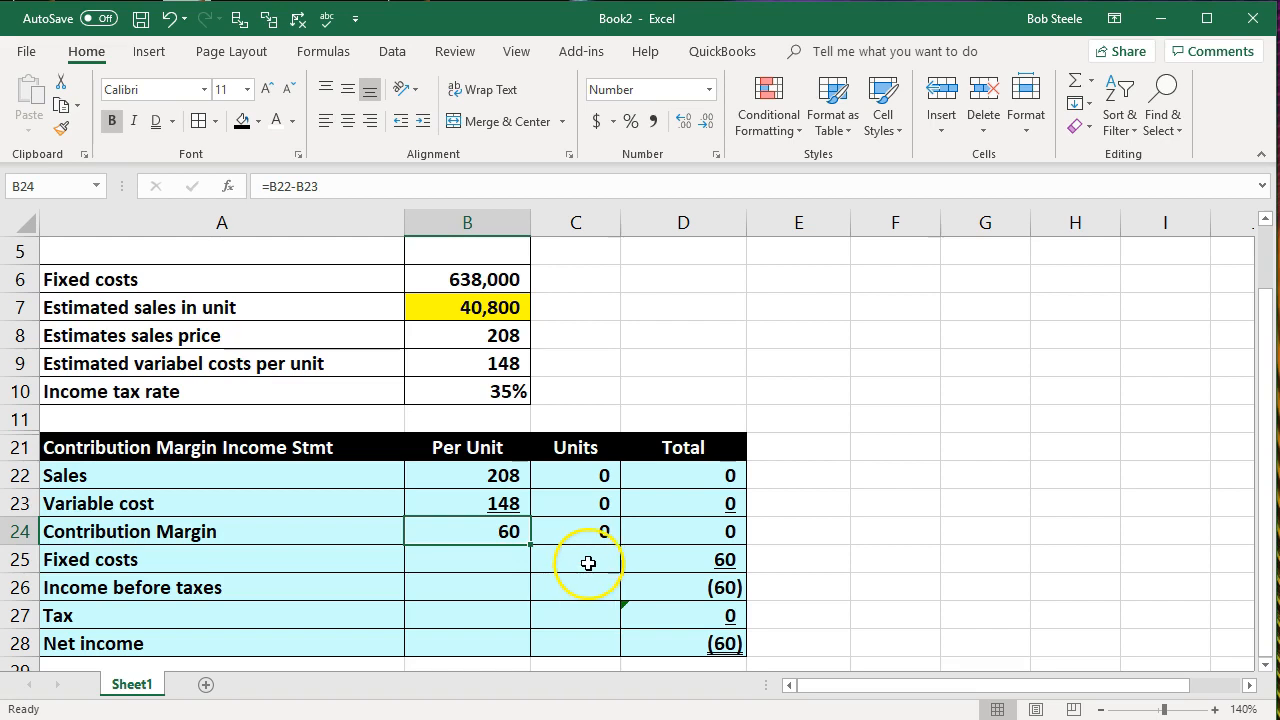
Step: Clear the unit formulas in C22:C24 and hide column C
left_click(675, 449)
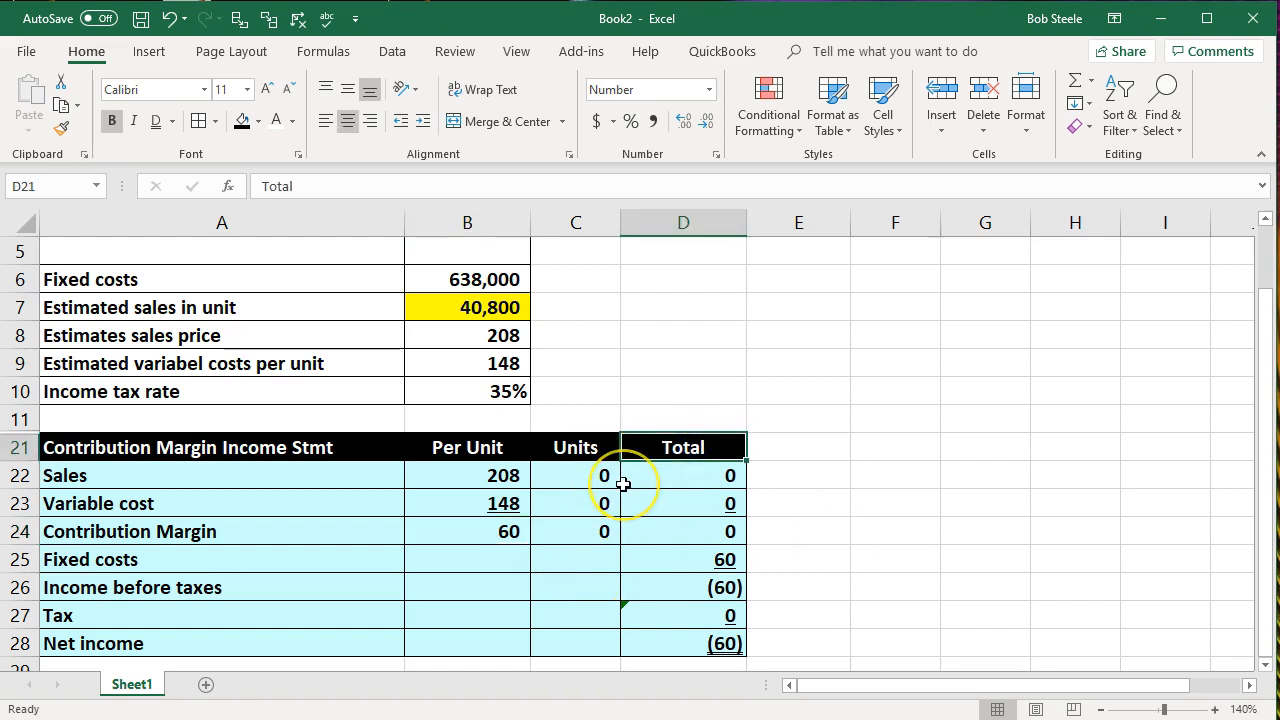
left_click(575, 228)
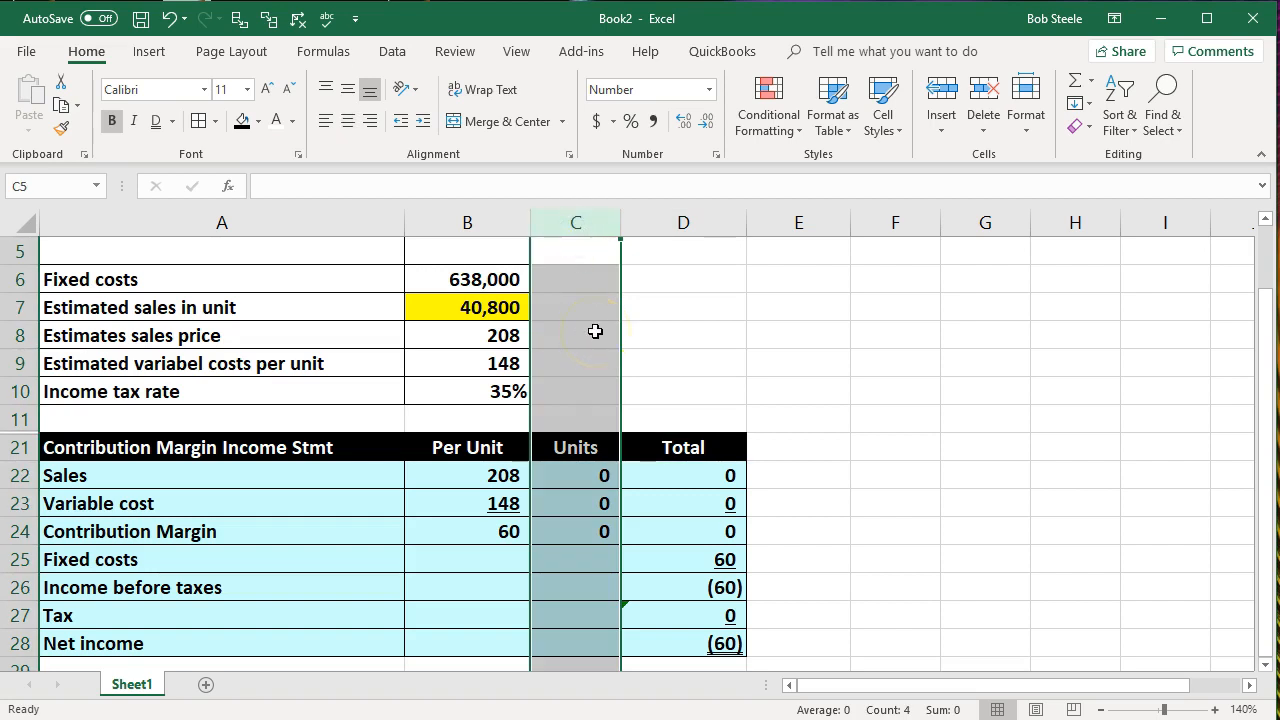
left_click_drag(577, 480, 572, 528)
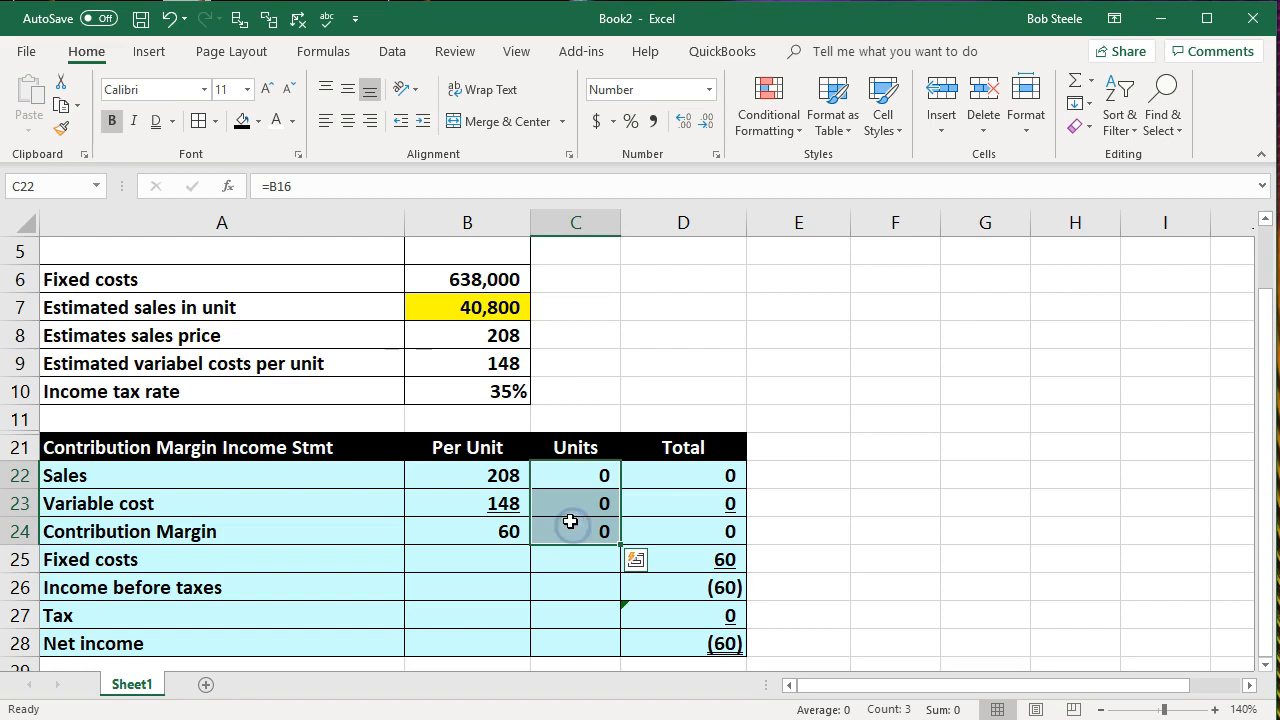
key("Delete")
left_click(579, 224)
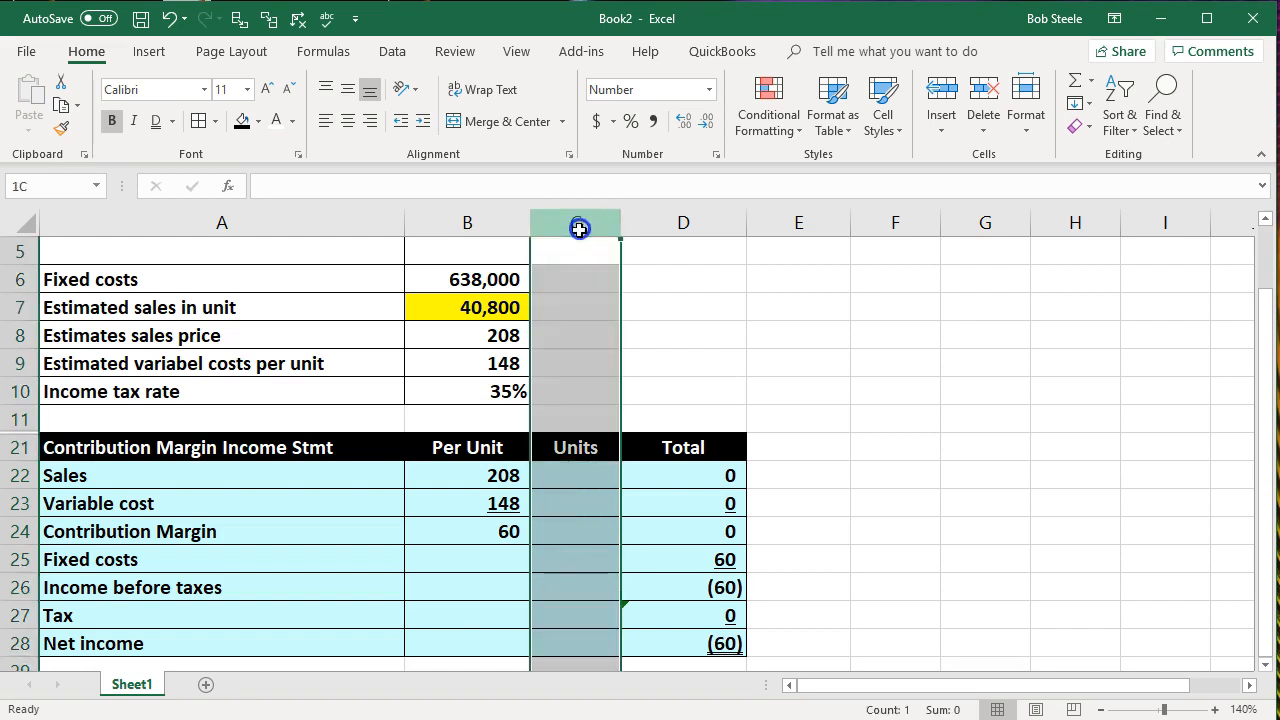
right_click(588, 348)
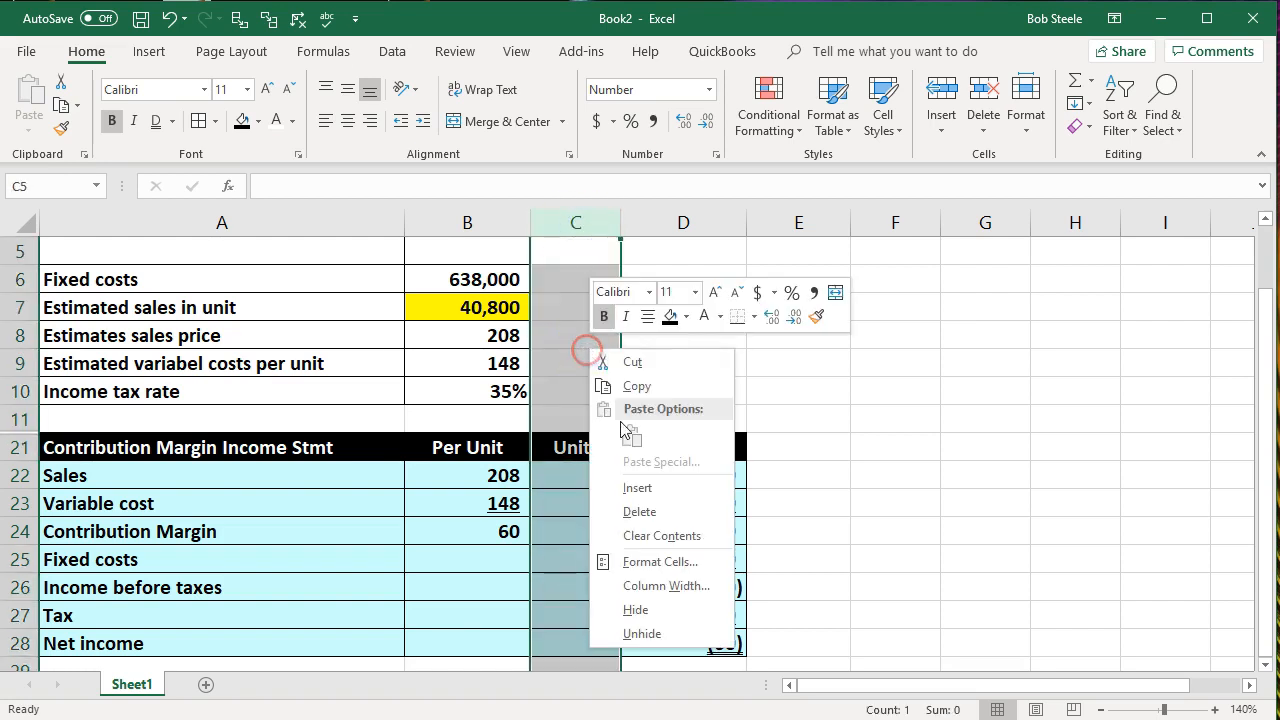
left_click(655, 610)
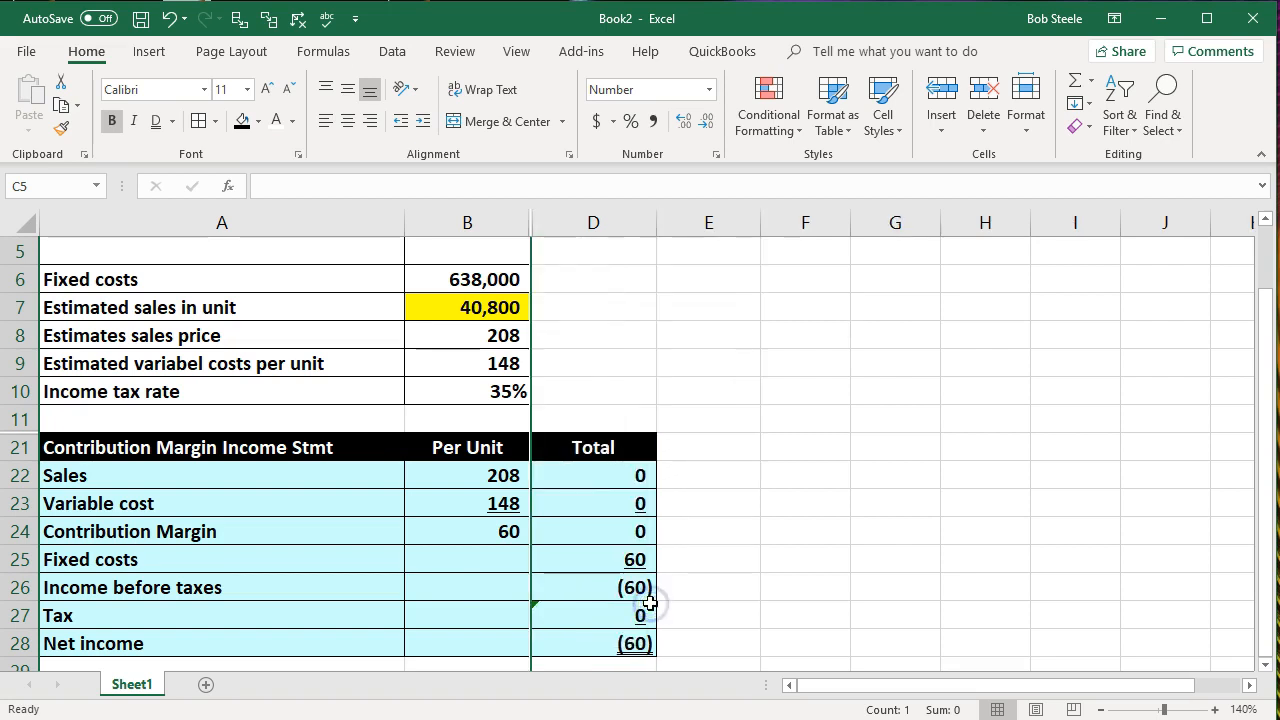
left_click(816, 580)
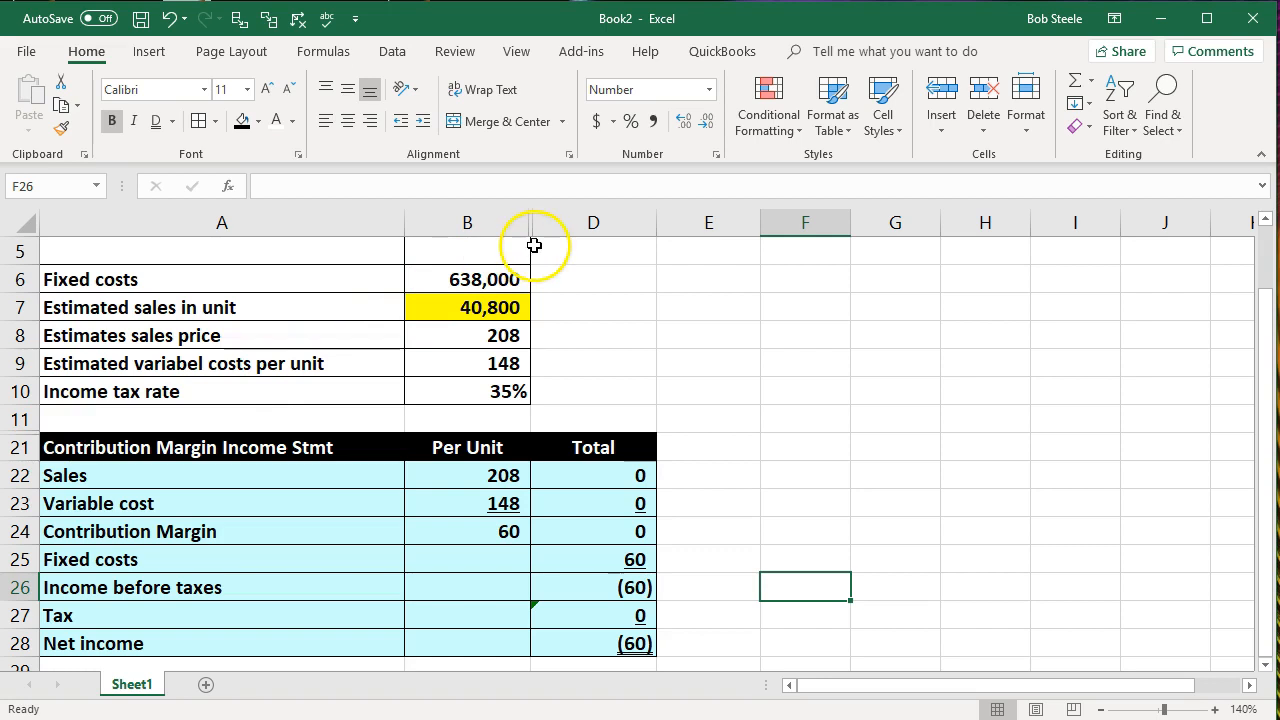
Step: Clear the Total heading in D21 and hide row 7 with the estimated sales in units
left_click(633, 452)
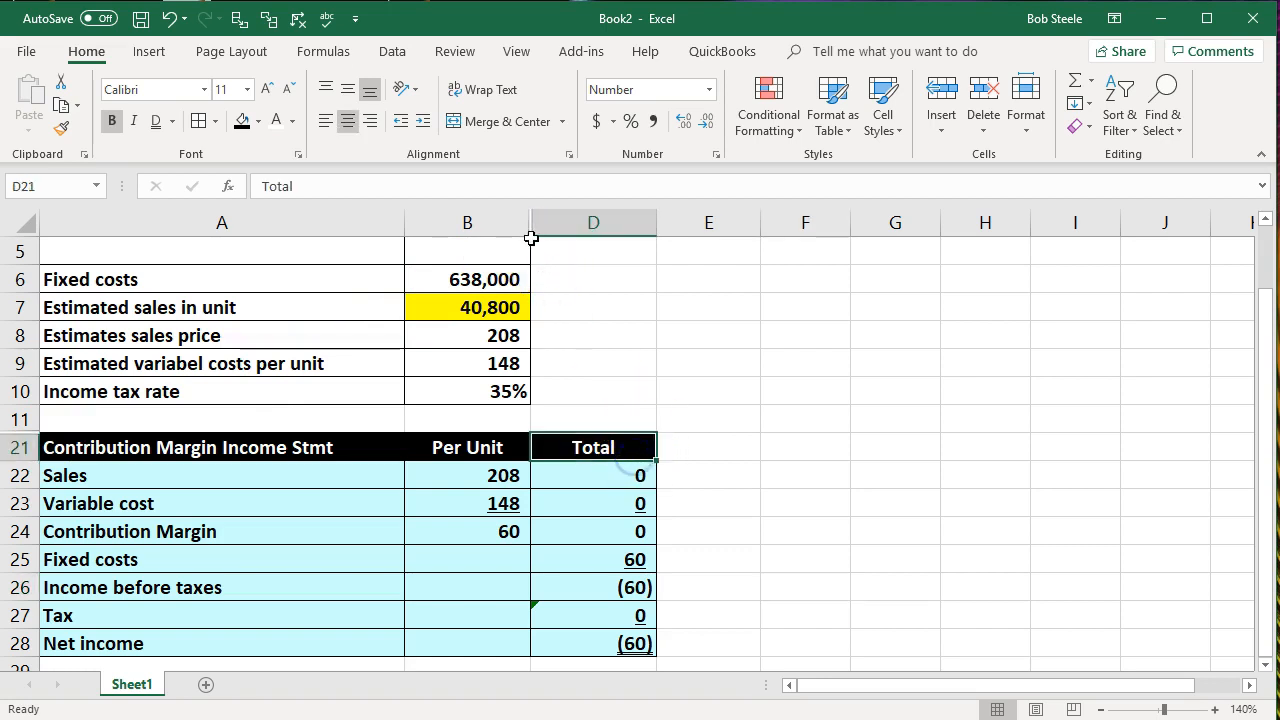
left_click(660, 449)
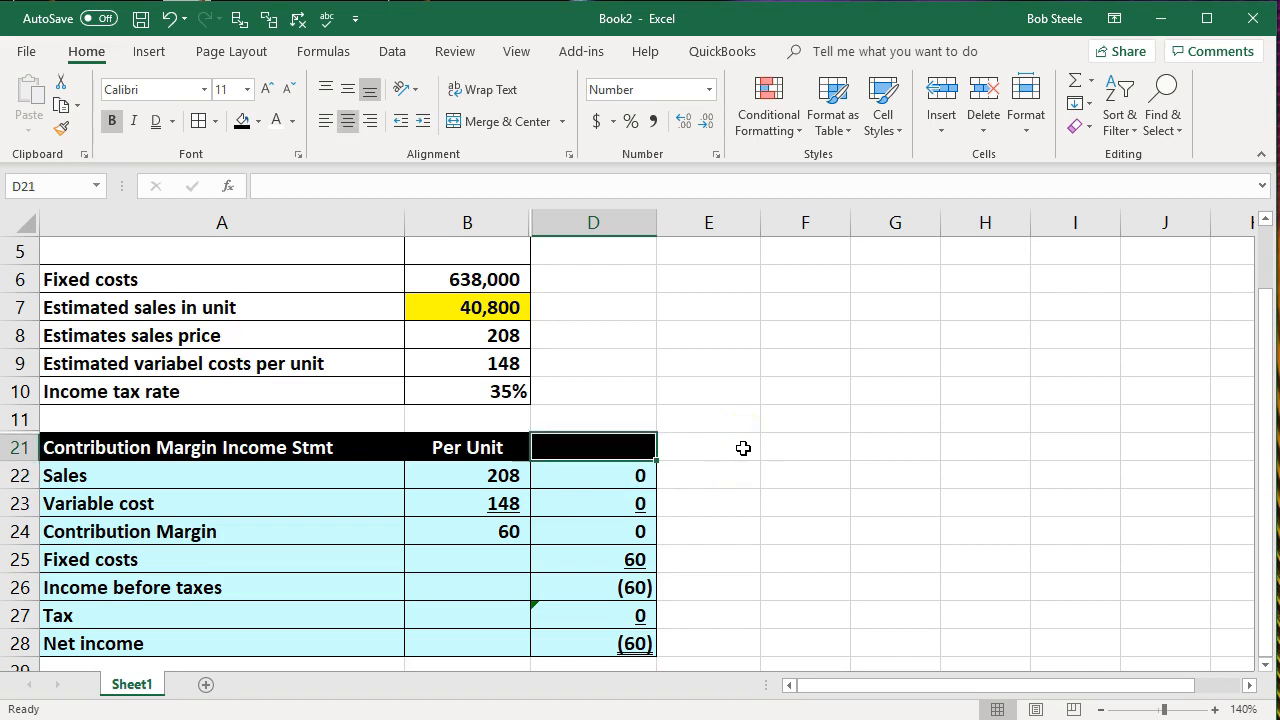
left_click(482, 307)
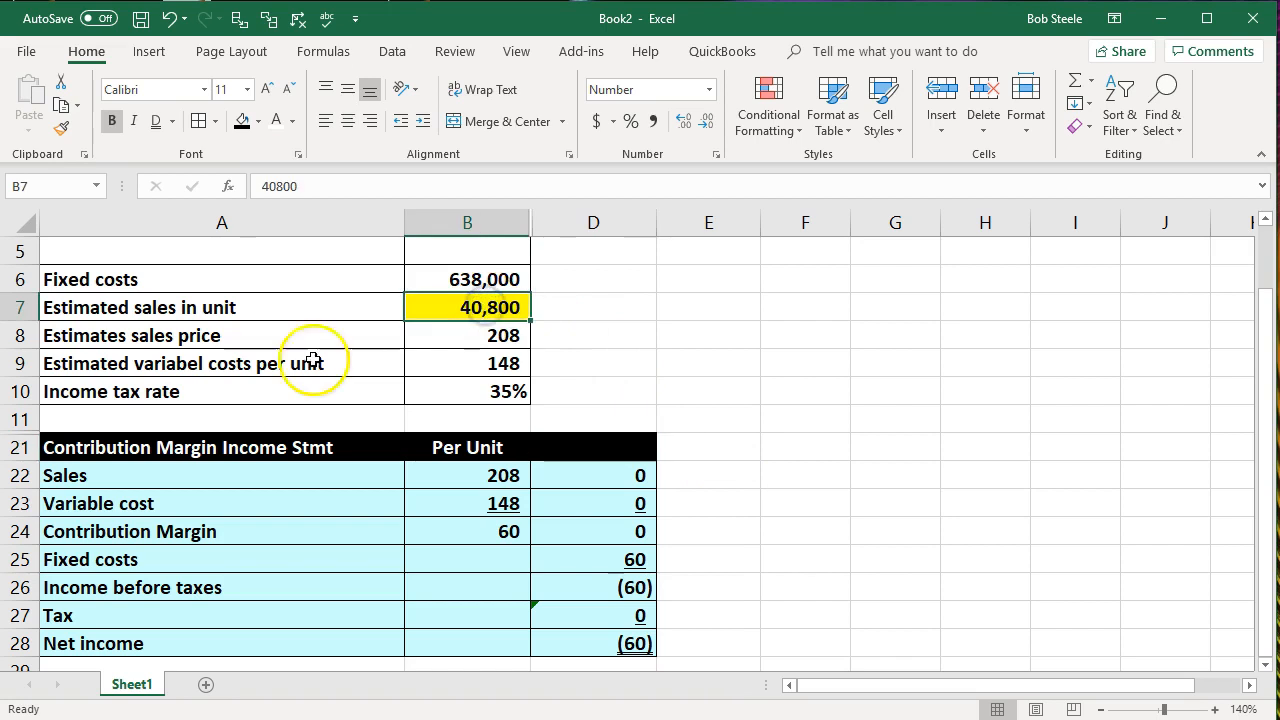
left_click(22, 307)
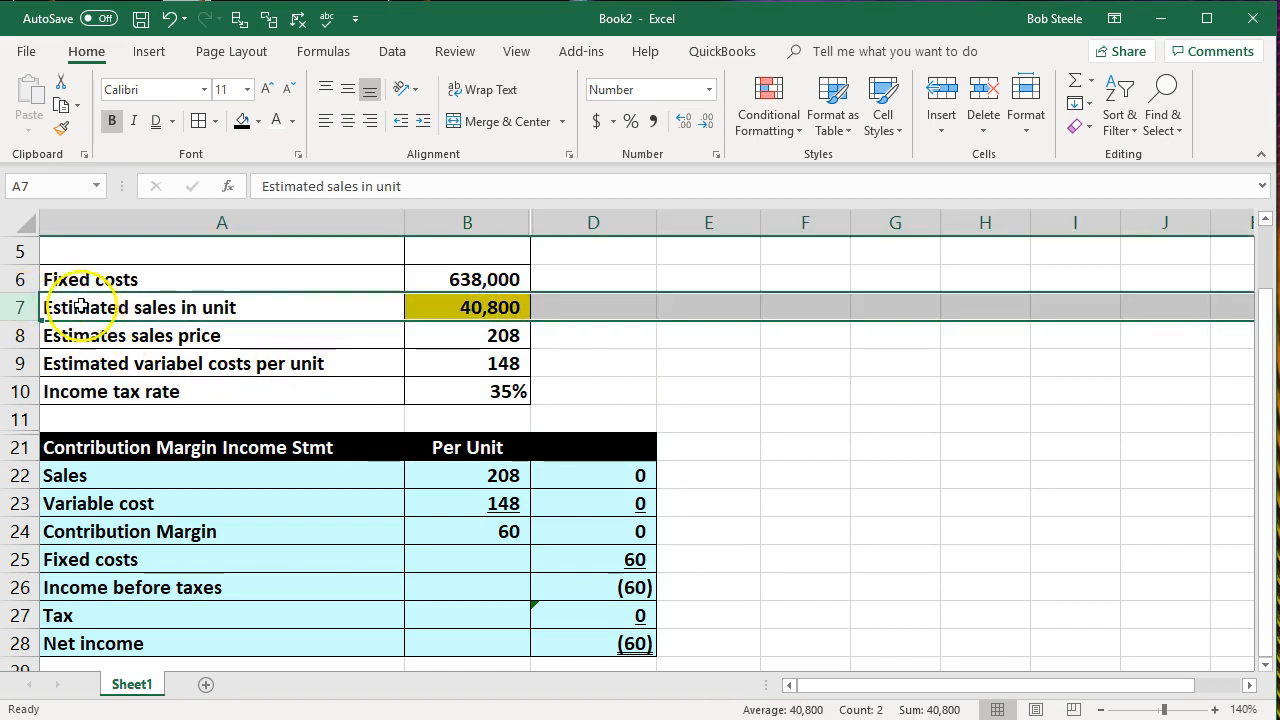
right_click(117, 302)
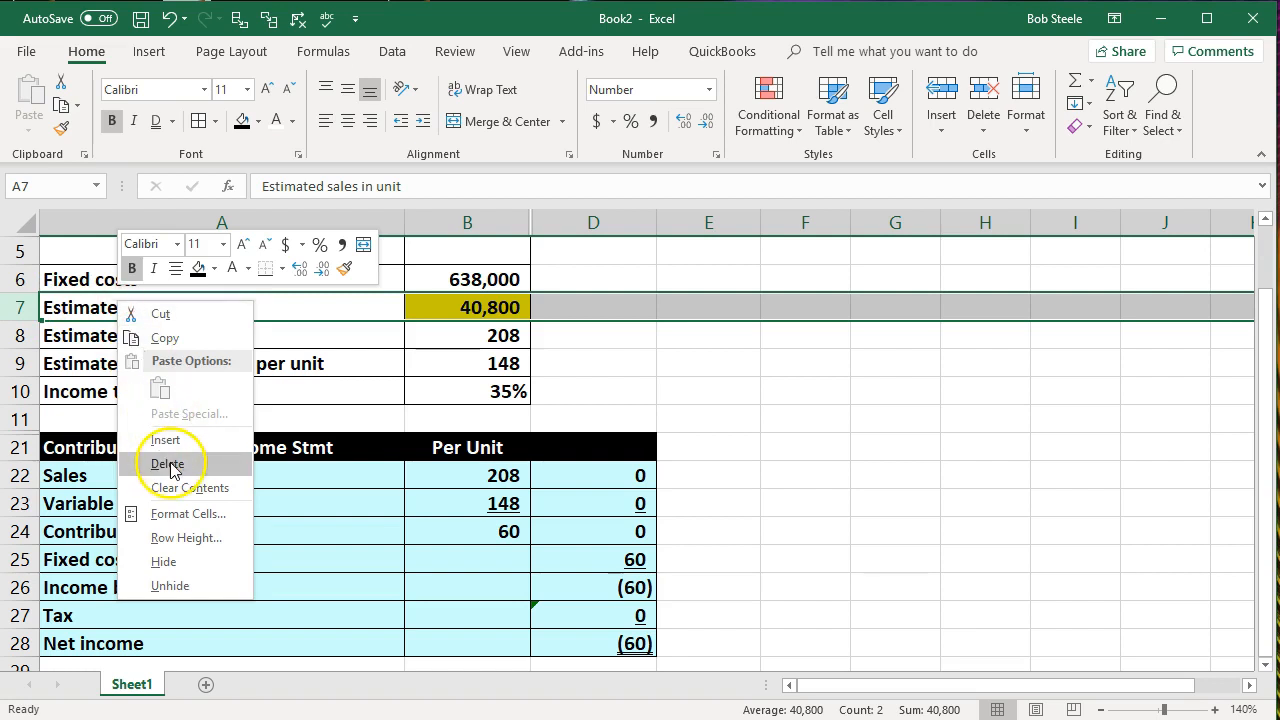
left_click(165, 562)
left_click(714, 469)
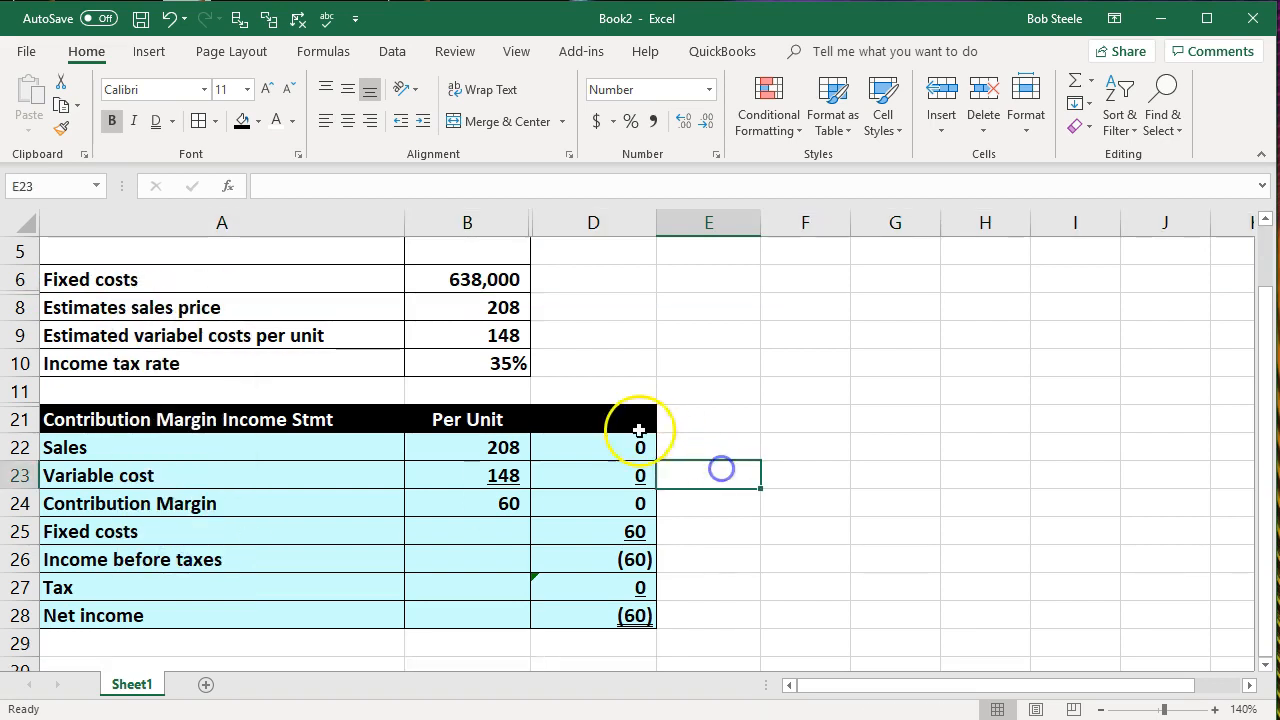
Step: Enter 40,800 as the unit heading in D21
left_click(640, 417)
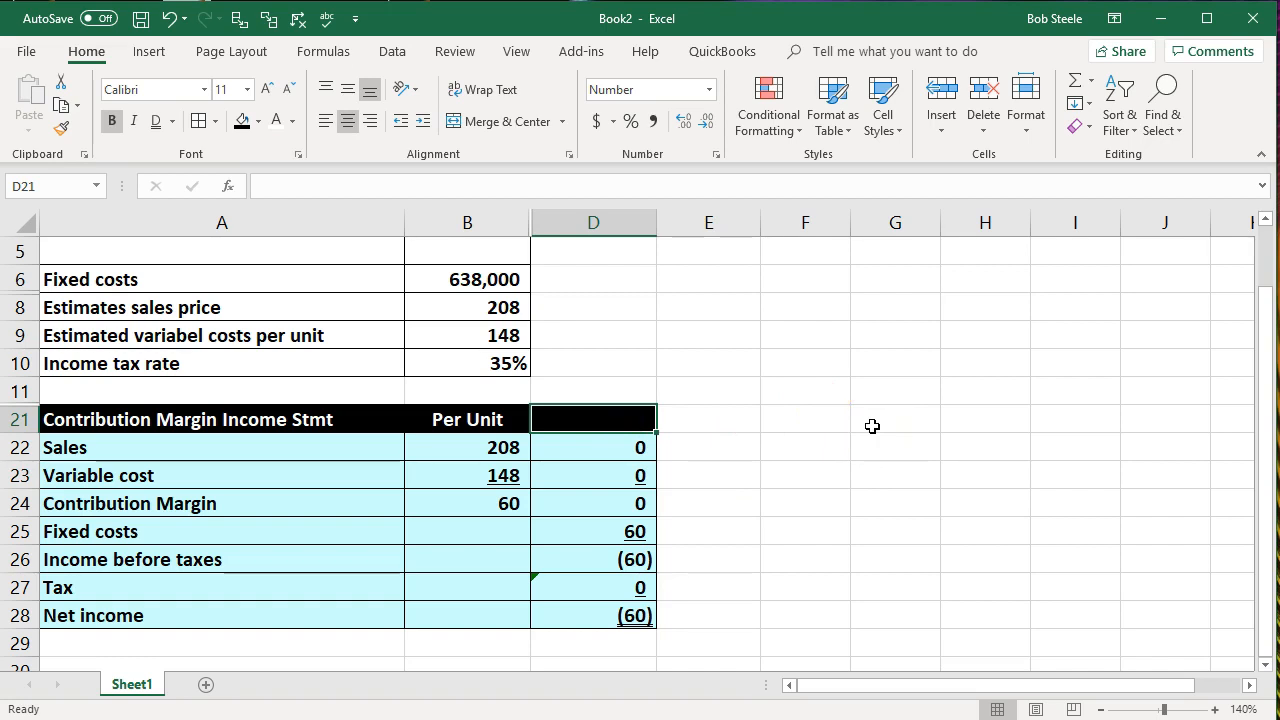
type("4")
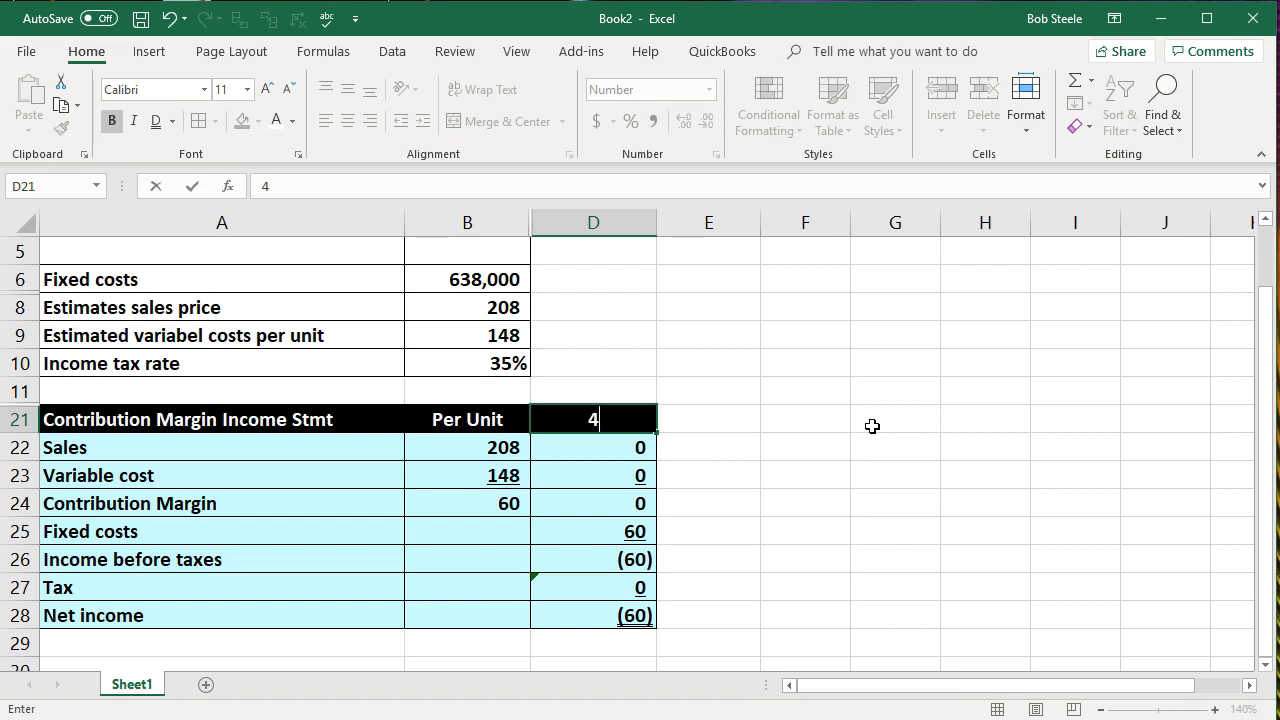
type("0,800")
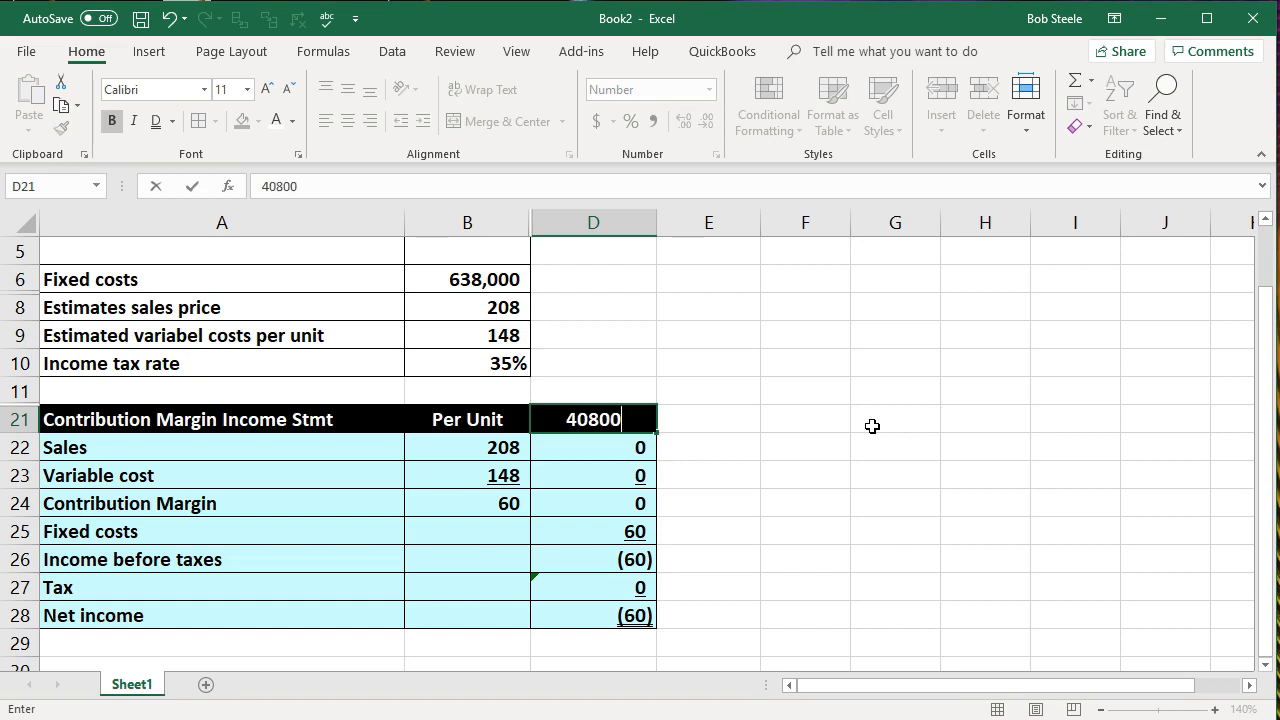
key("Return")
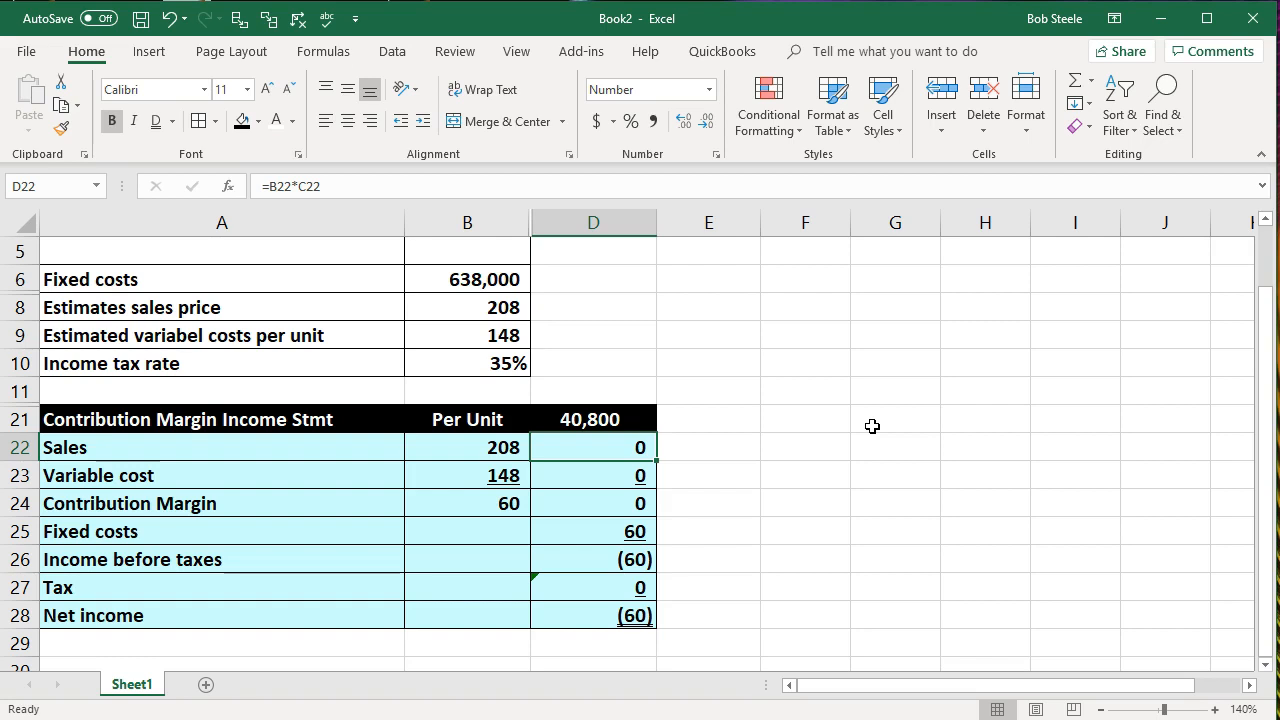
Step: Calculate total sales in D22 by multiplying the per-unit sales in B22 by the units in D21
type("=")
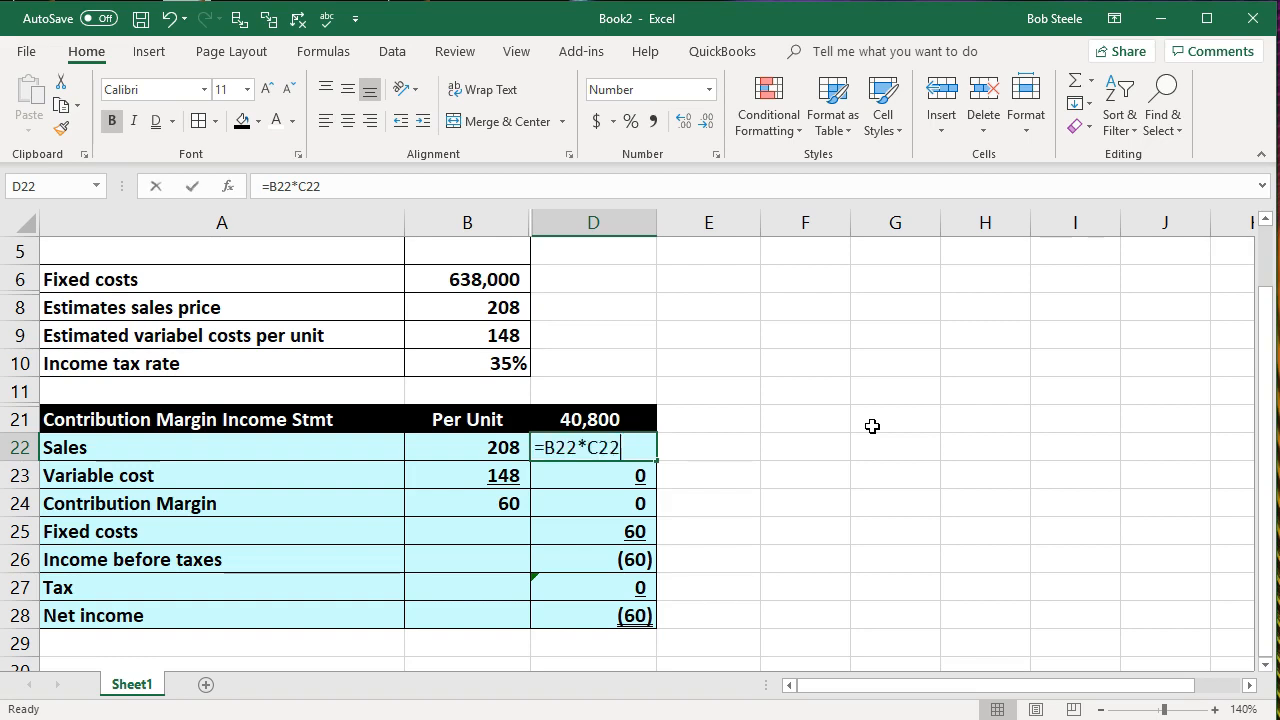
key("Left")
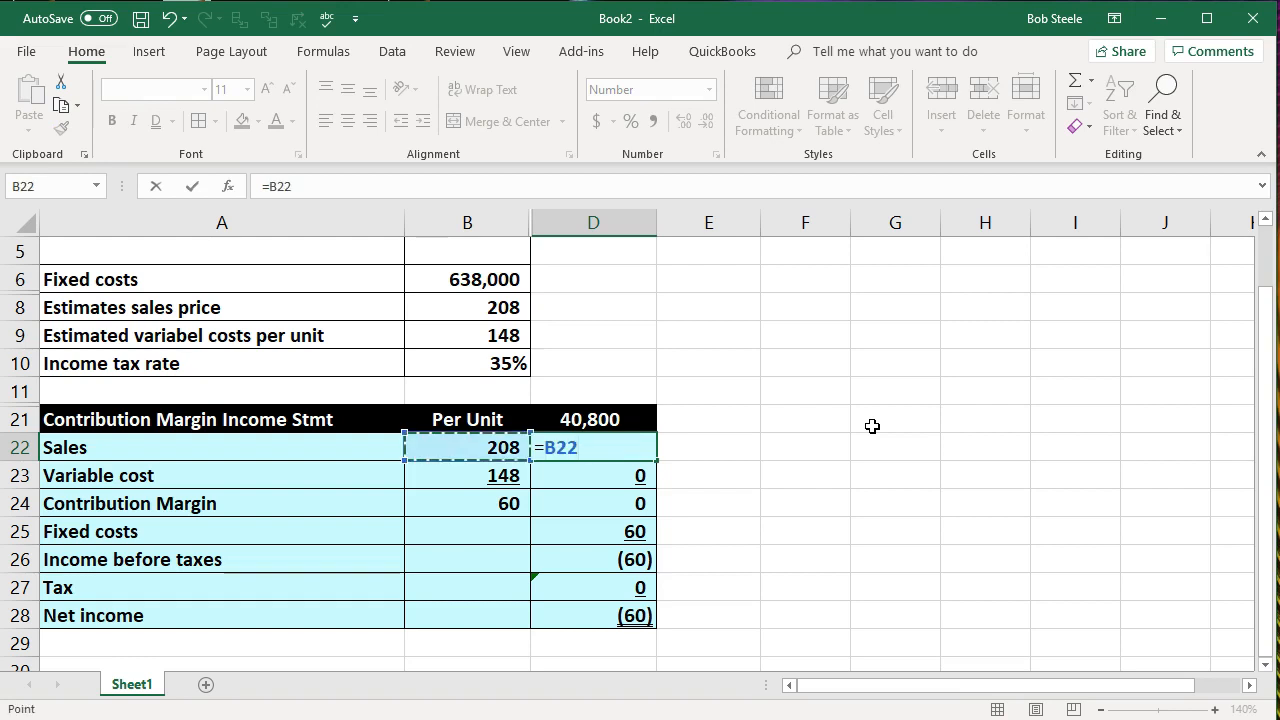
type("*")
left_click(605, 420)
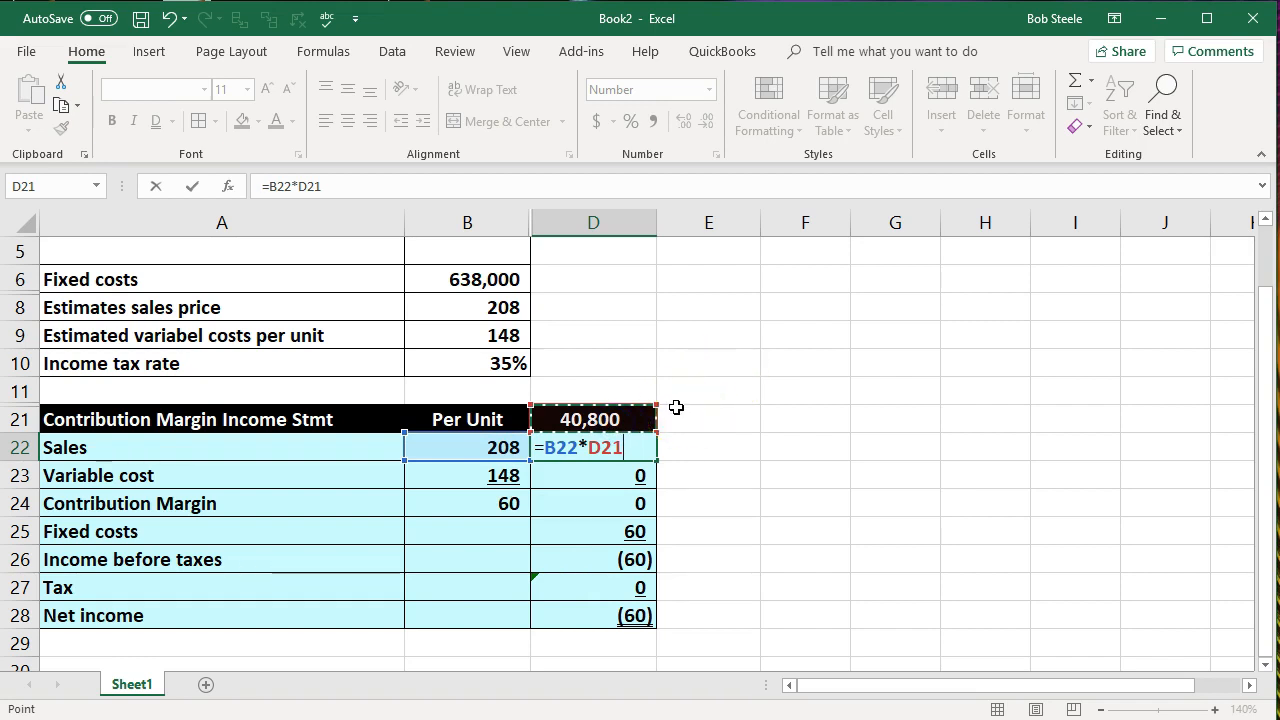
key("Return")
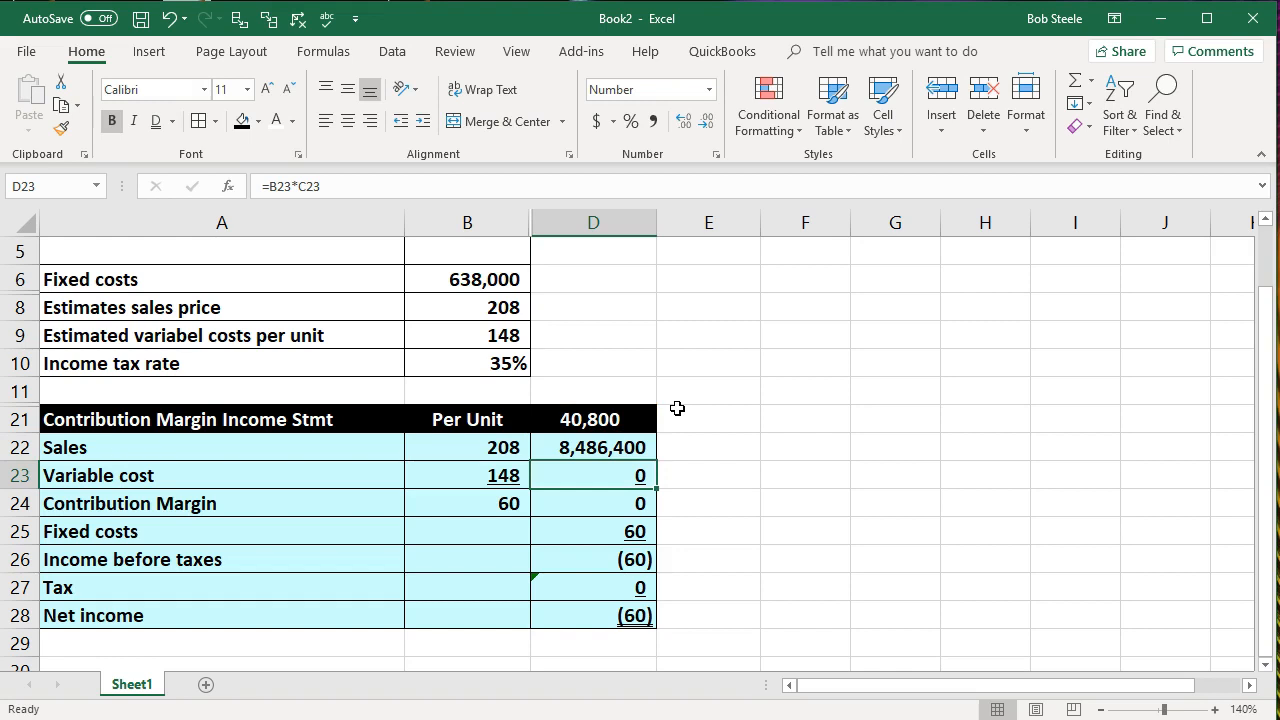
Step: Calculate total variable cost in D23 by multiplying the per-unit cost in B23 by the units in D21
type("=")
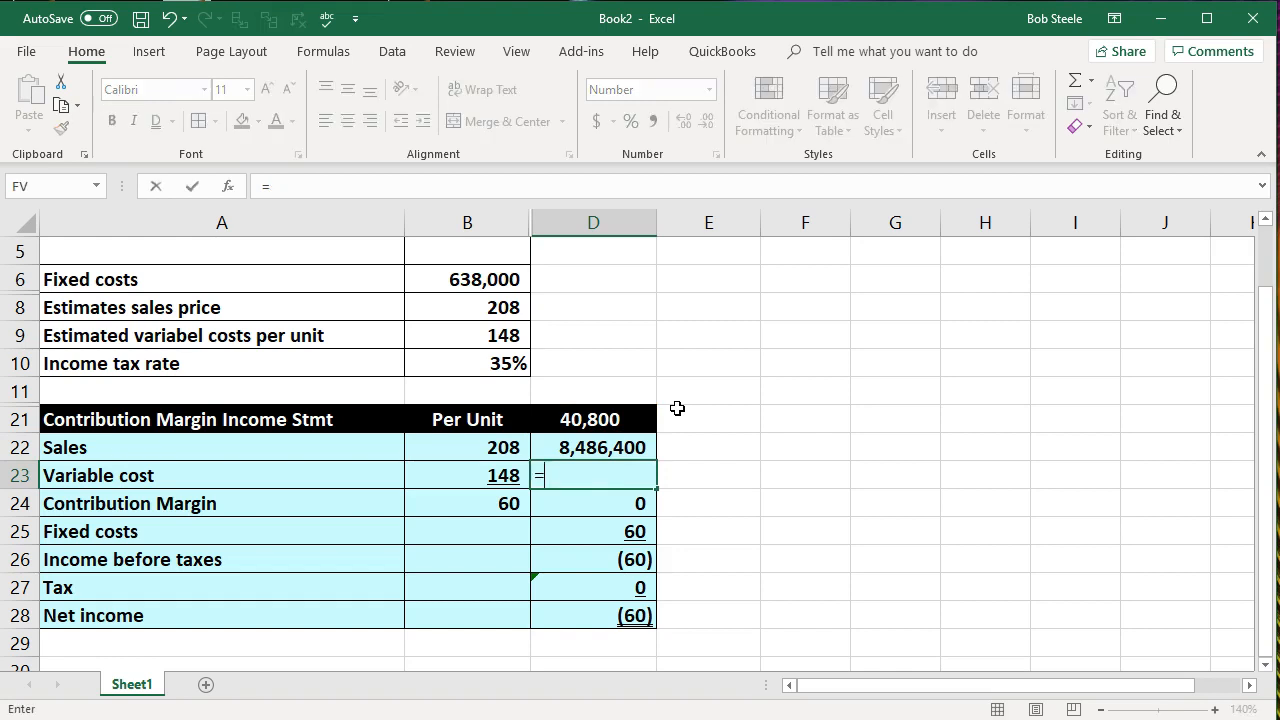
key("Left")
type("*")
left_click(632, 416)
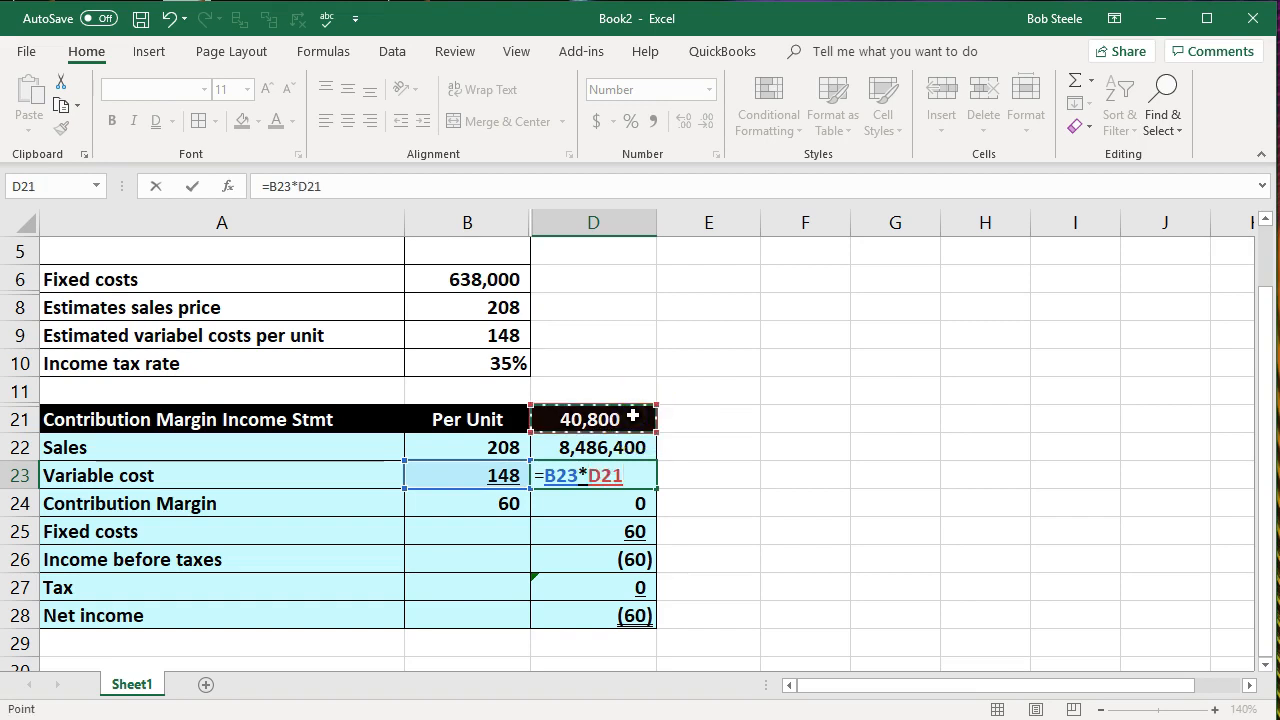
key("Return")
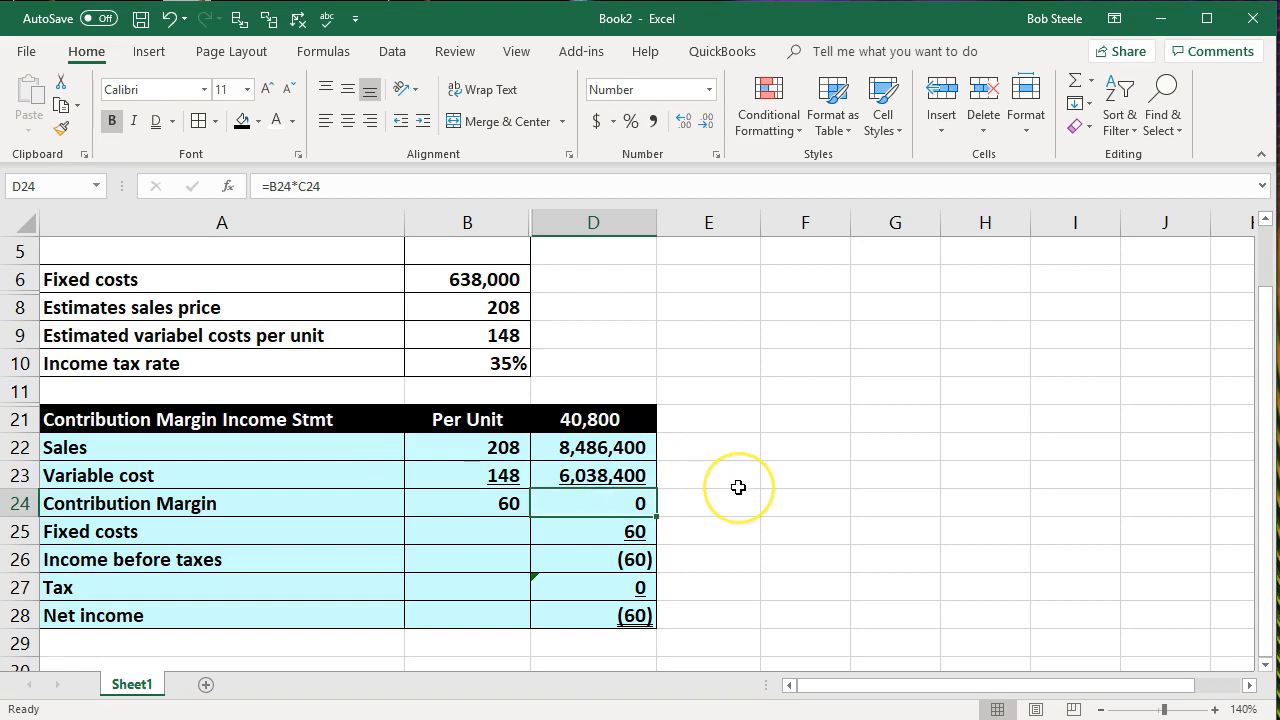
Step: Calculate the contribution margin in D24 as sales in D22 minus variable cost in D23
type("=")
key("Up")
key("Up")
type("-")
key("Up")
key("Return")
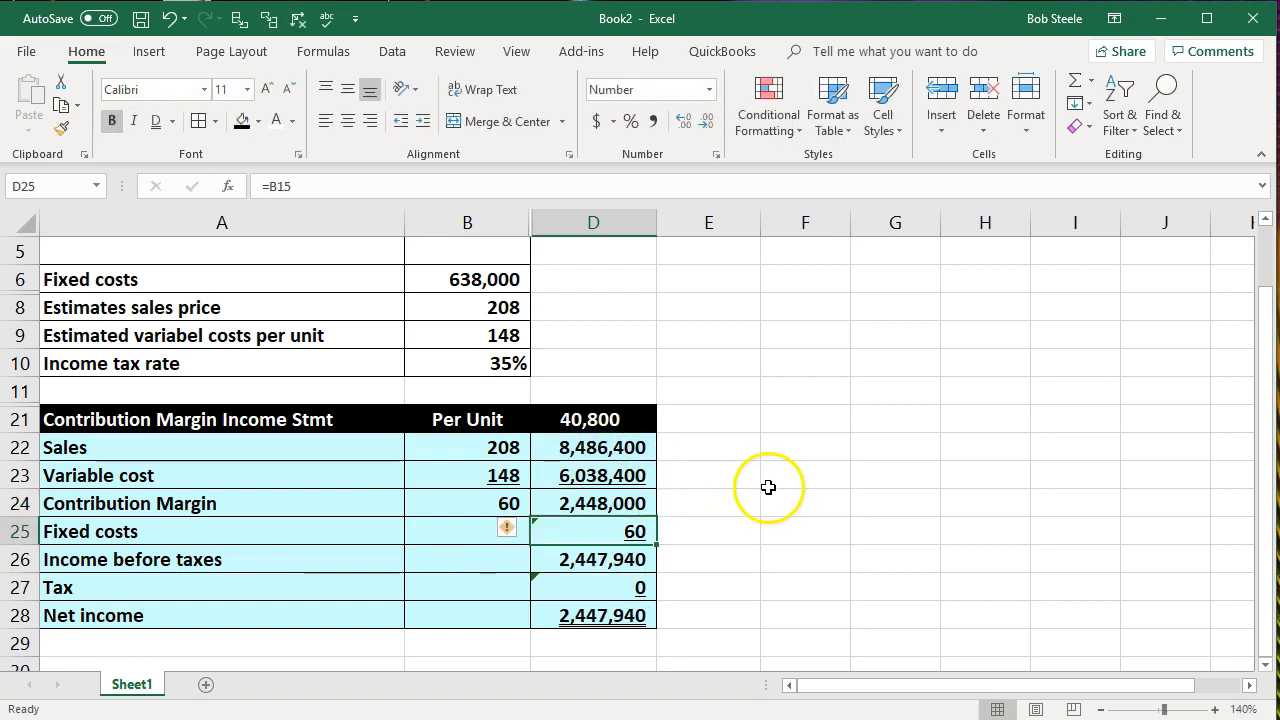
Step: Cross-check the contribution margin in E24 with the formula =D21*B24, and clear the check cell
left_click(726, 501)
type("=")
left_click(588, 412)
type("*")
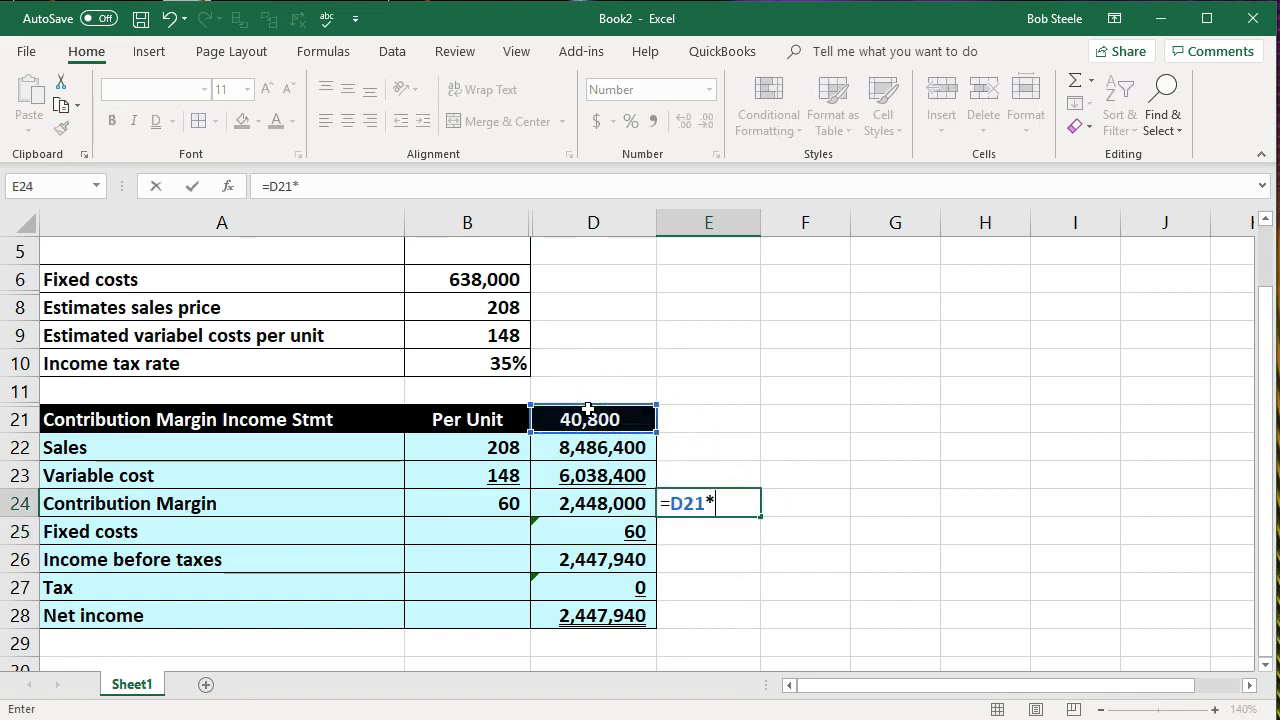
left_click(505, 503)
key("Return")
key("Up")
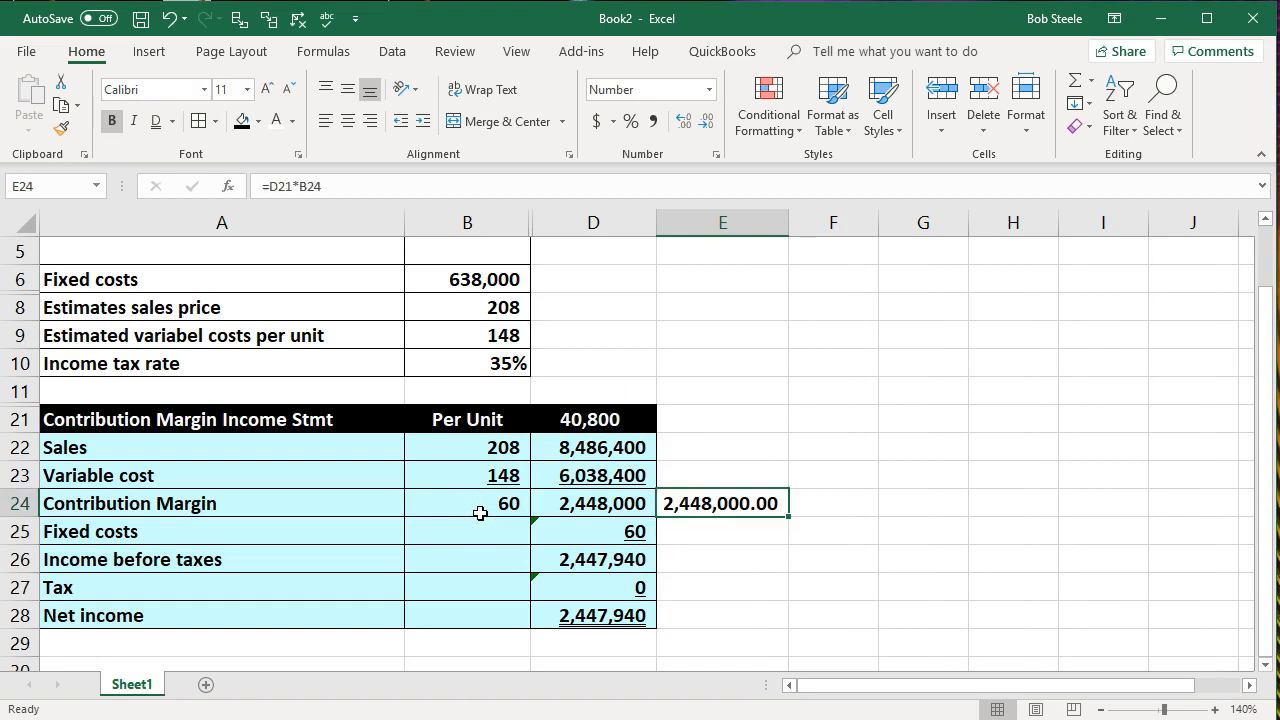
key("Delete")
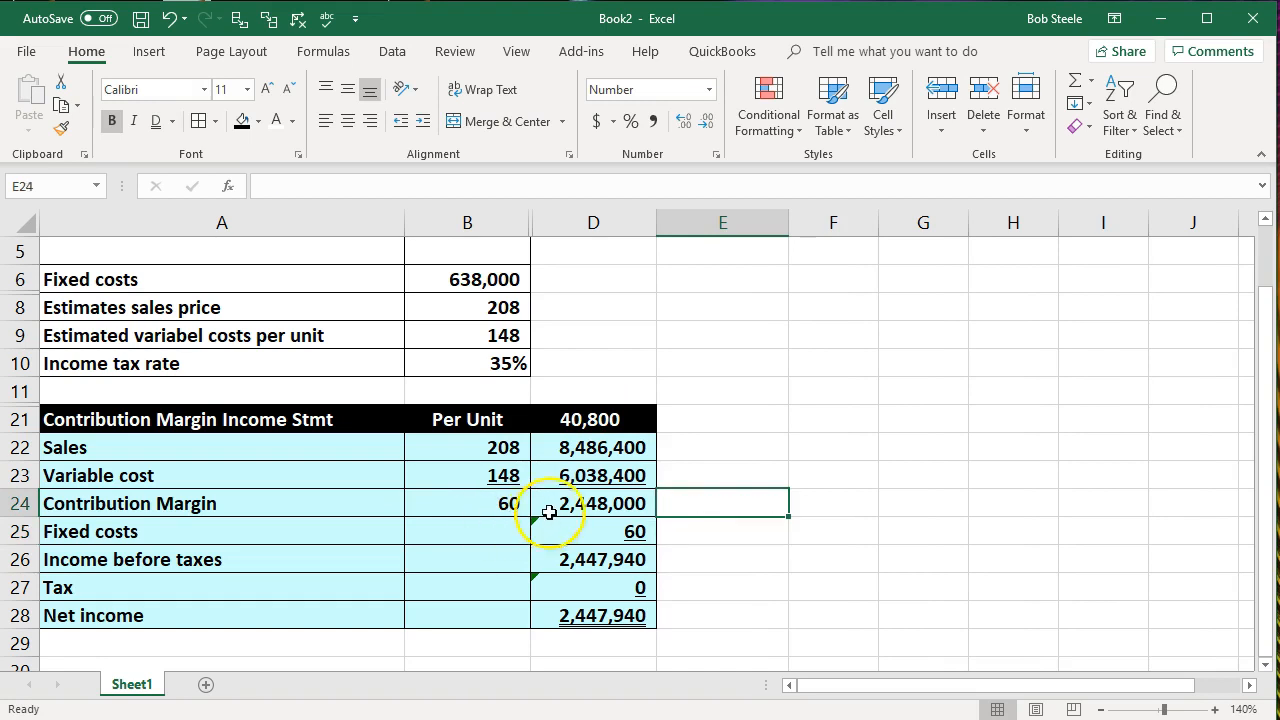
Step: Link the fixed costs in D25 to the fixed costs data in B6
left_click(583, 524)
type("=")
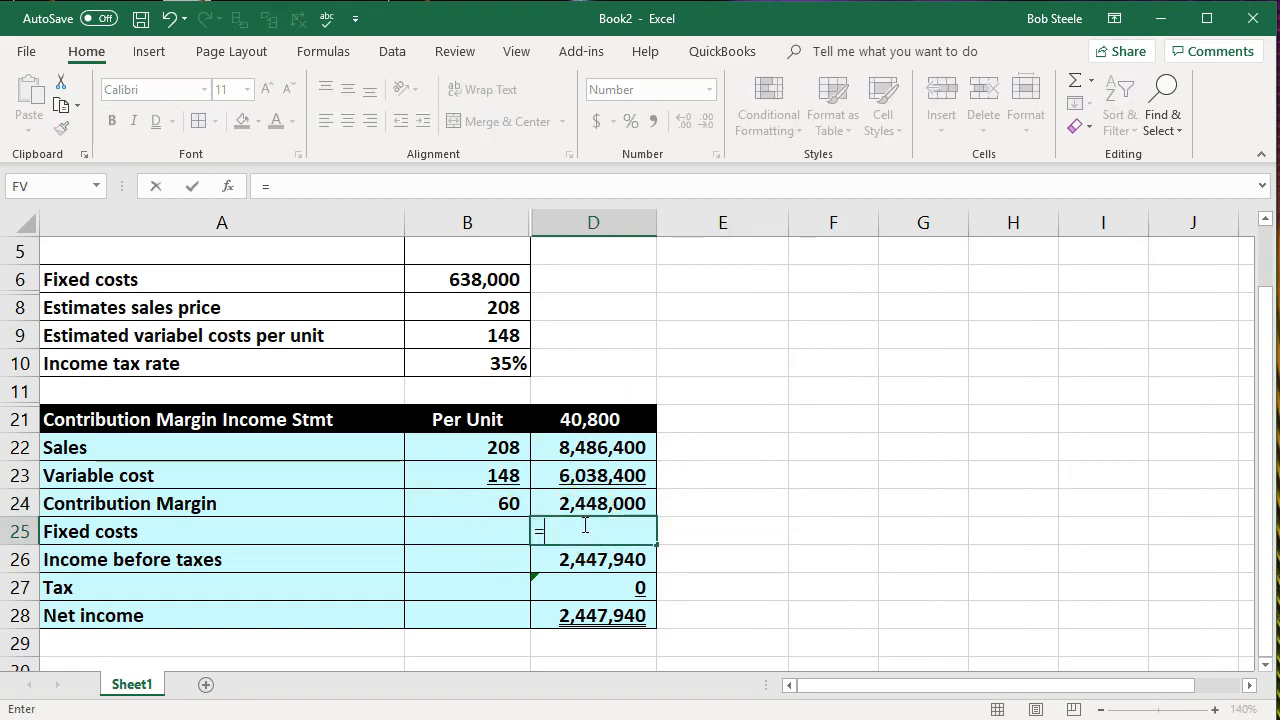
left_click(488, 280)
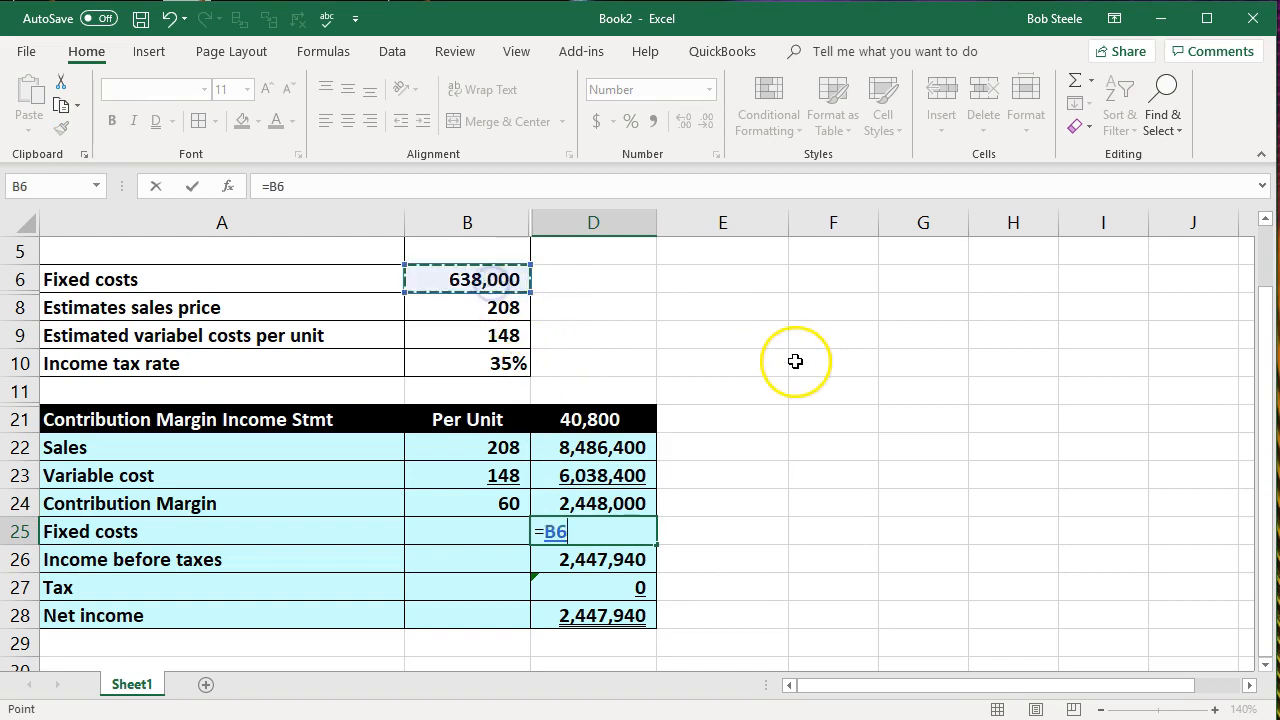
key("Return")
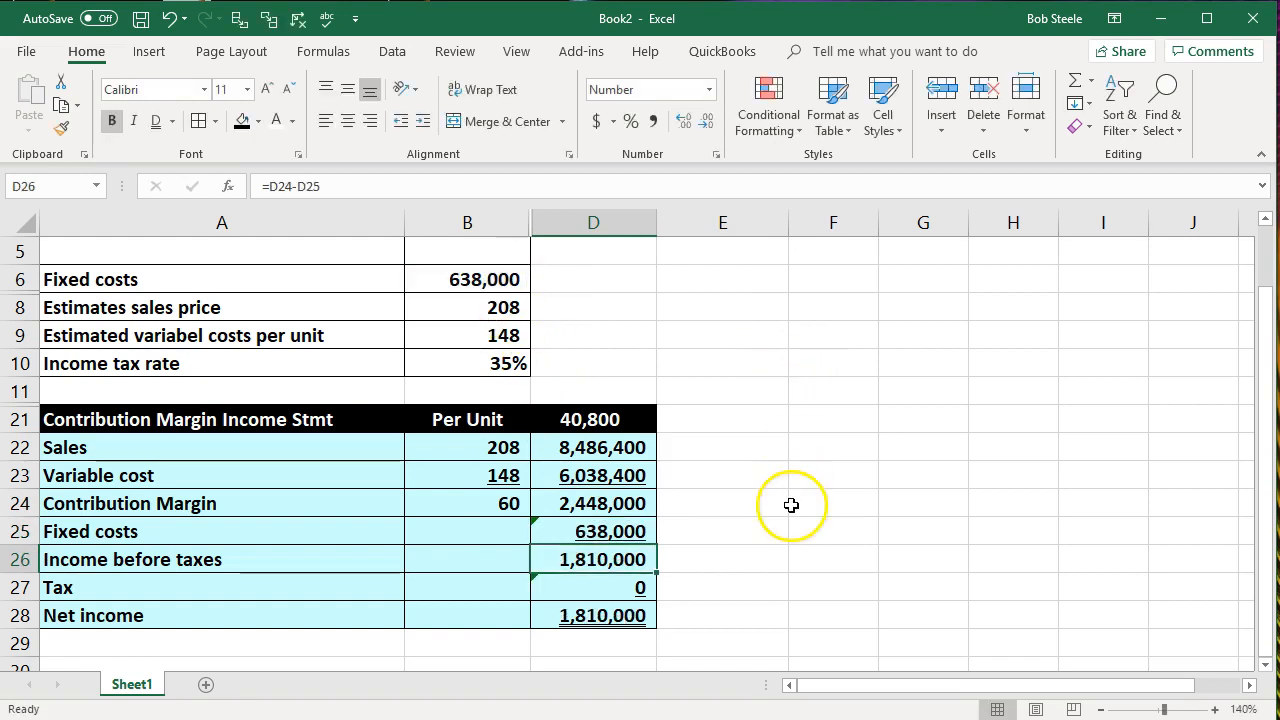
Step: Calculate the tax in D27 by multiplying income before taxes in D26 by the tax rate in B10
left_click(611, 595)
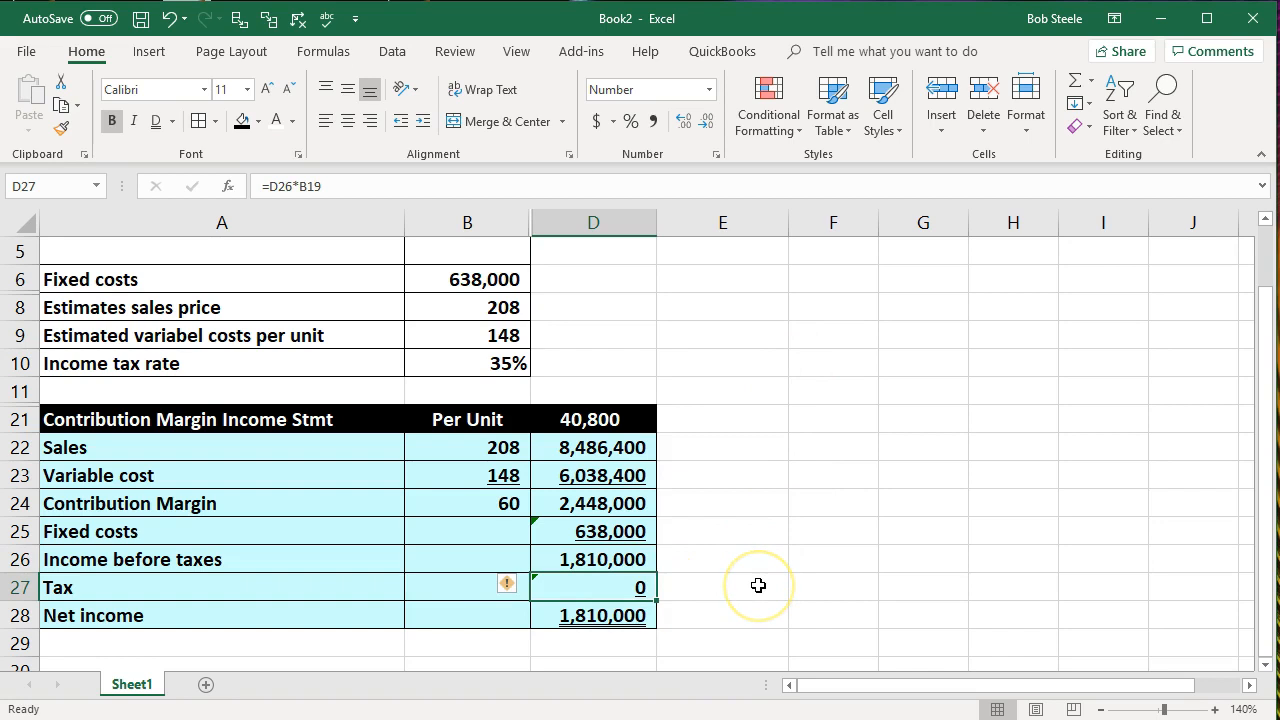
type("=")
key("Up")
type("*")
left_click(492, 368)
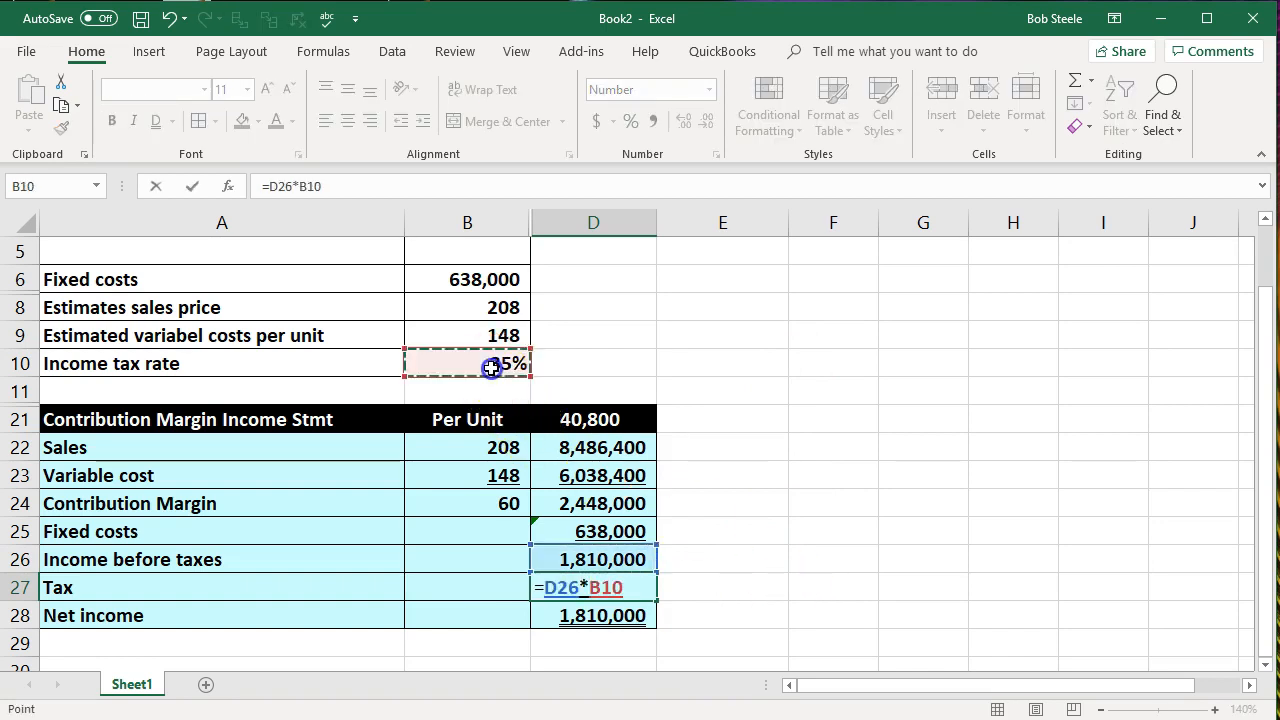
key("Return")
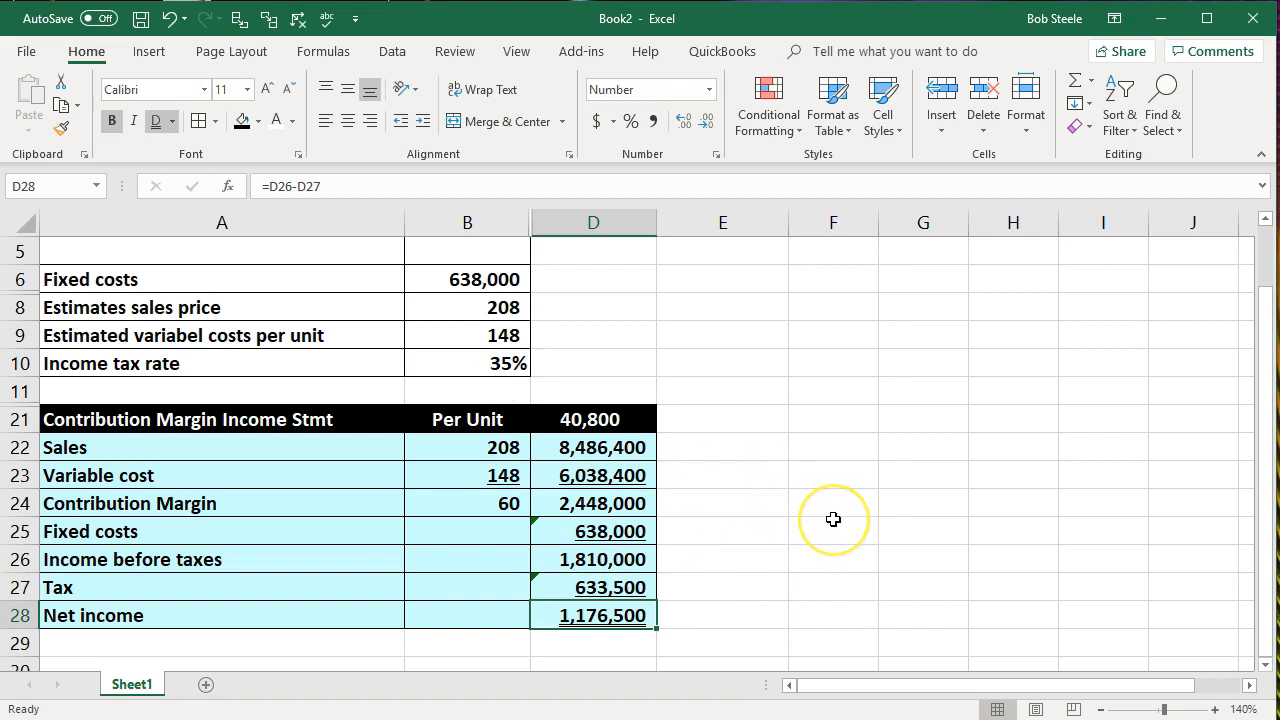
Step: Try to fill the statement in D21:D28 across into column E and set the unit heading in E21 to 20,000
left_click_drag(623, 420, 598, 612)
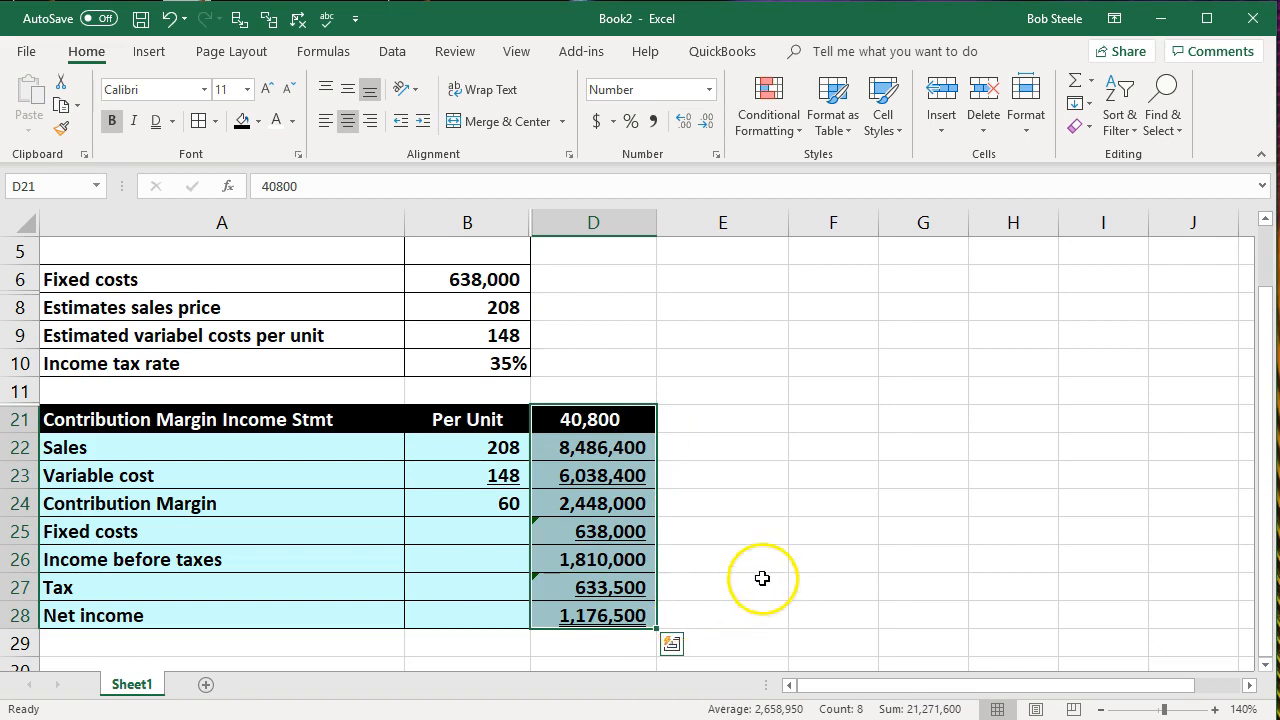
left_click(816, 530)
left_click_drag(624, 428, 596, 616)
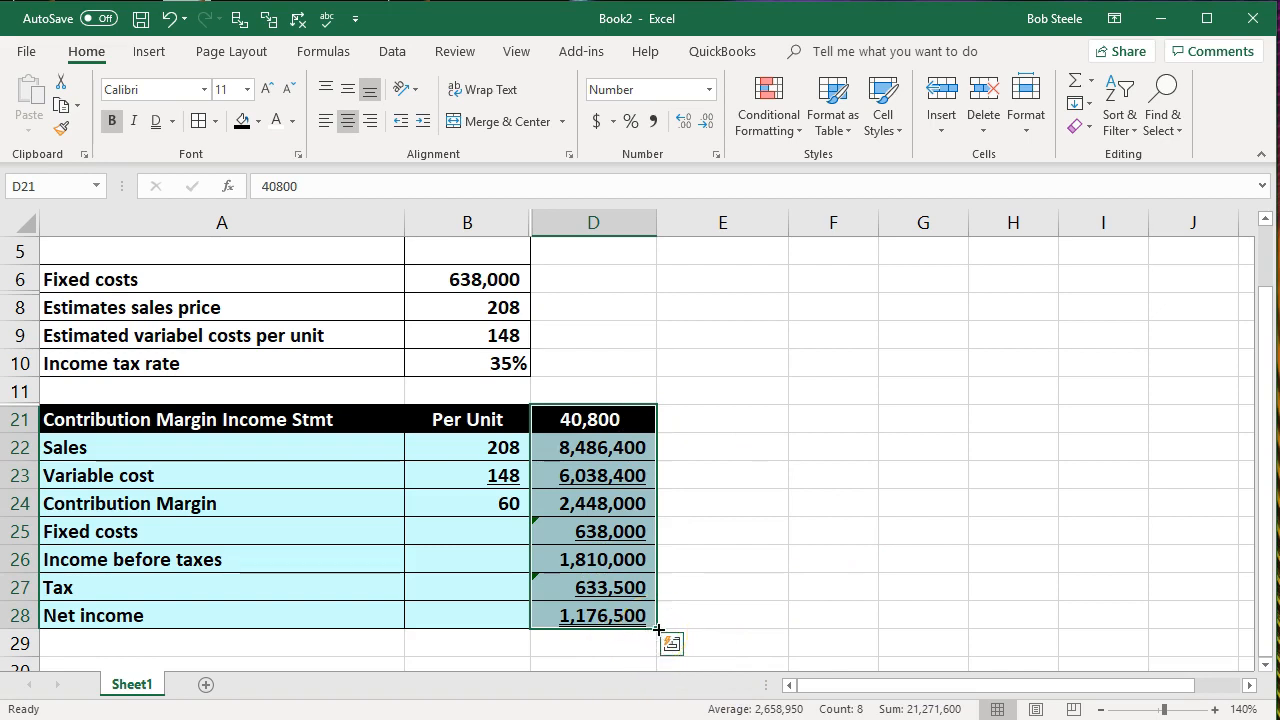
left_click_drag(658, 628, 750, 629)
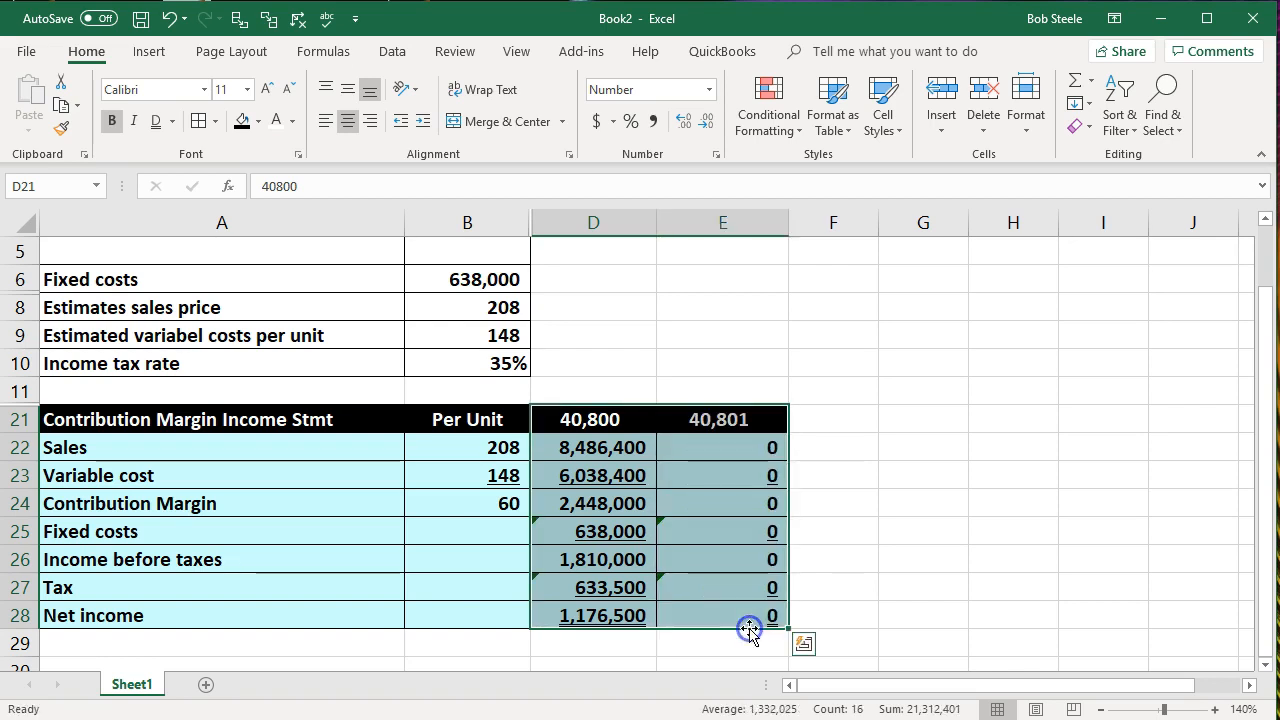
left_click(899, 505)
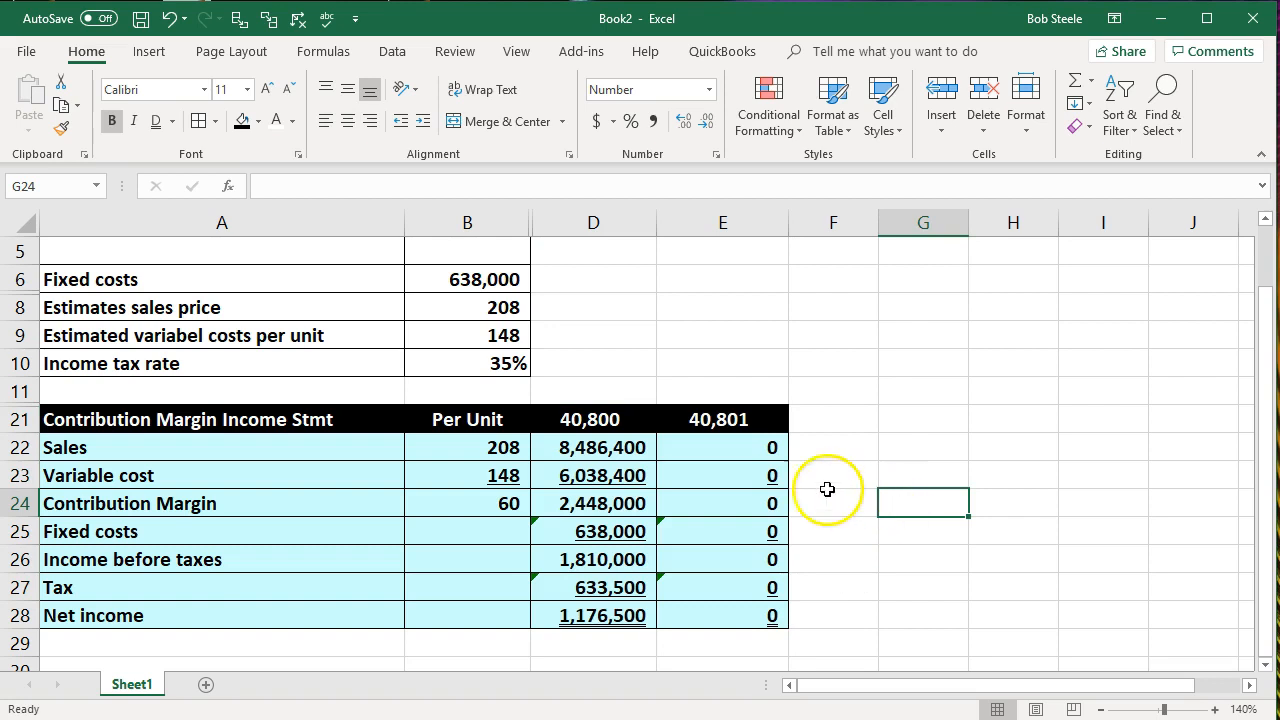
left_click(726, 428)
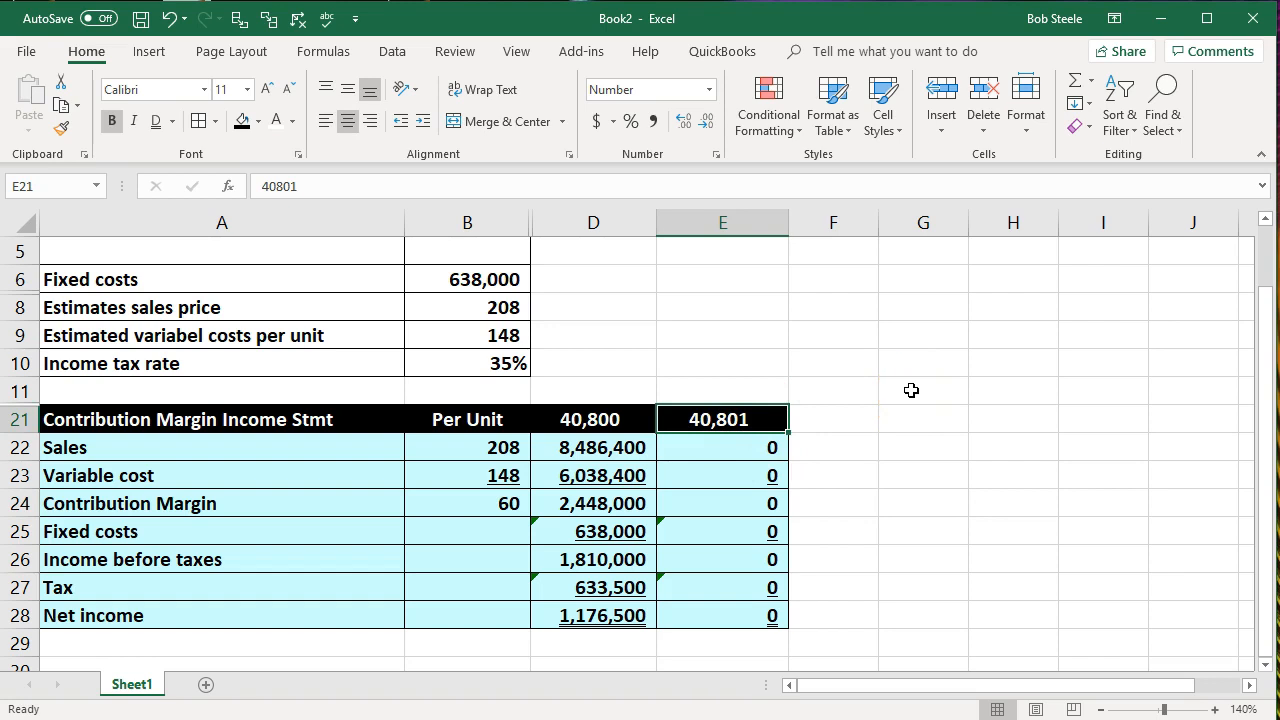
type("20,000")
key("Return")
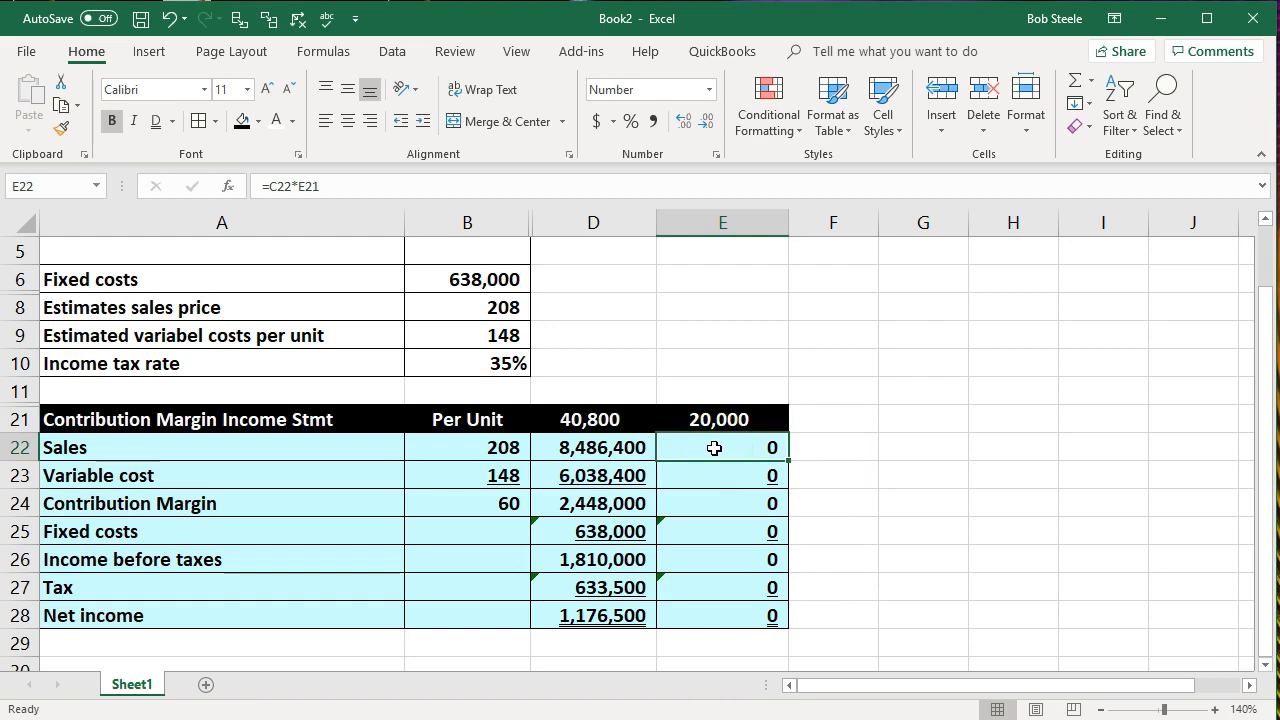
Step: Inspect the cell references of the copied formulas in E22 and E23, and delete column E
double_click(714, 448)
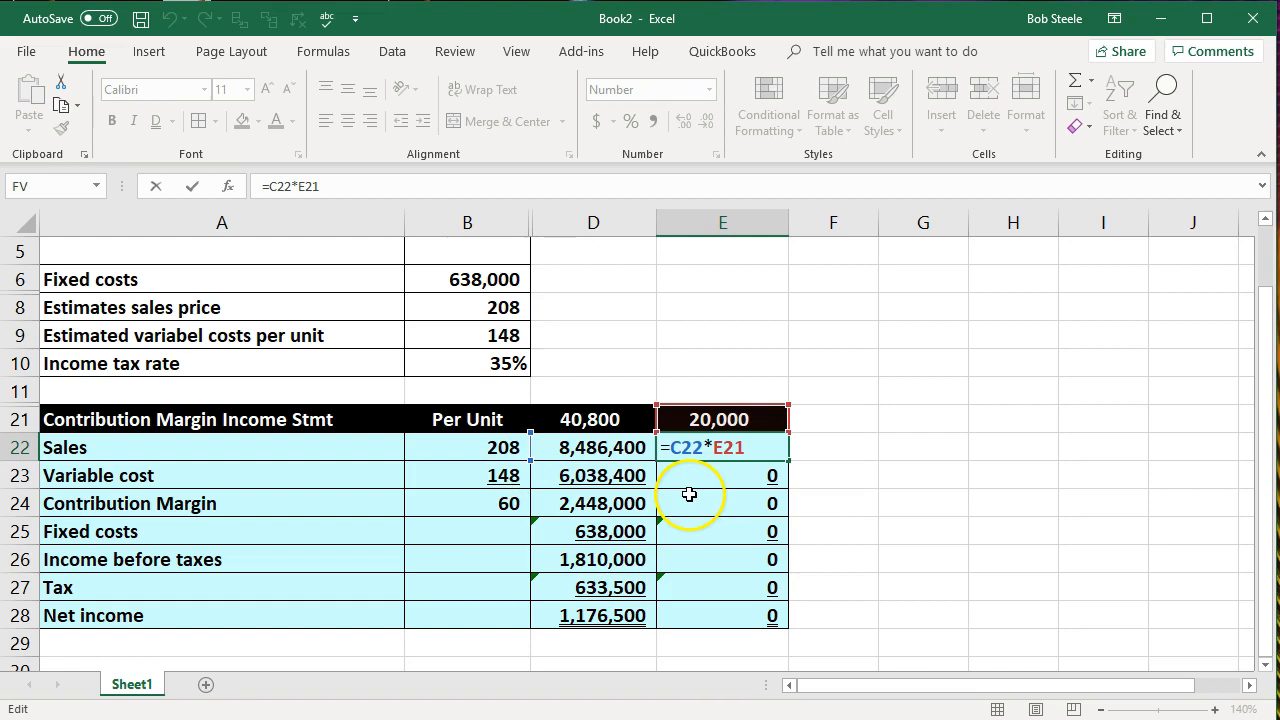
key("Return")
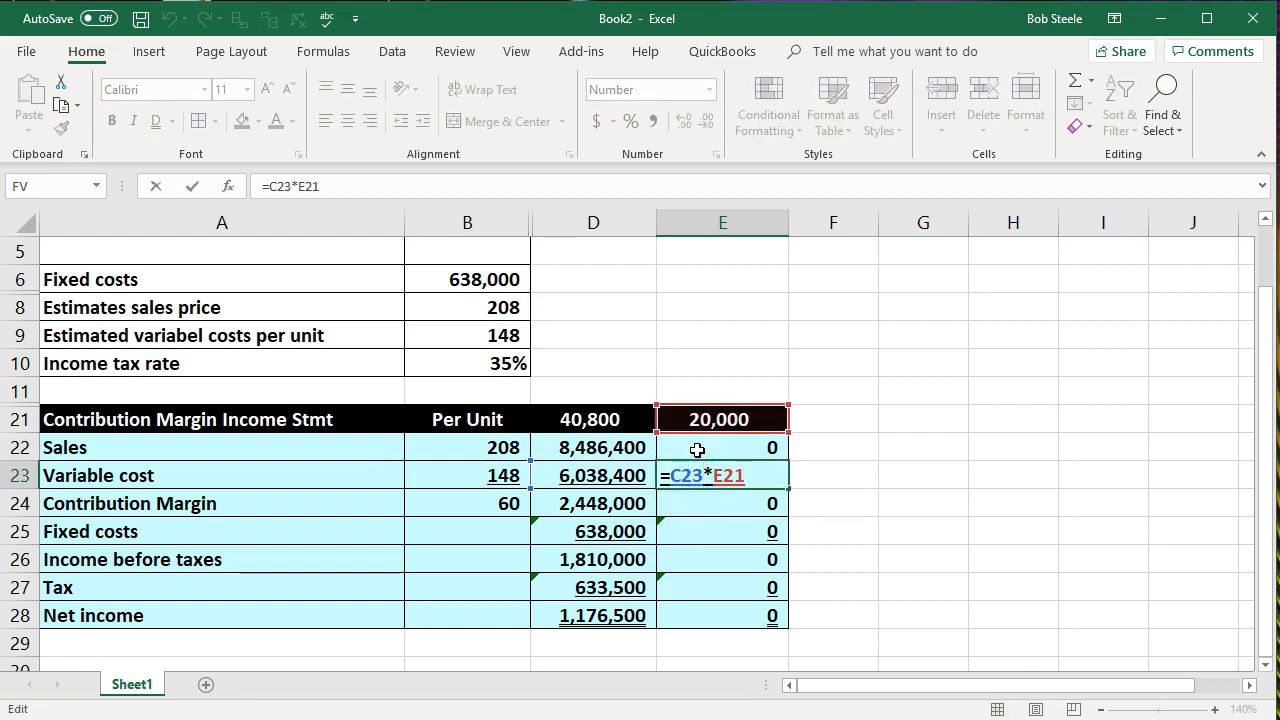
key("Return")
left_click(708, 426)
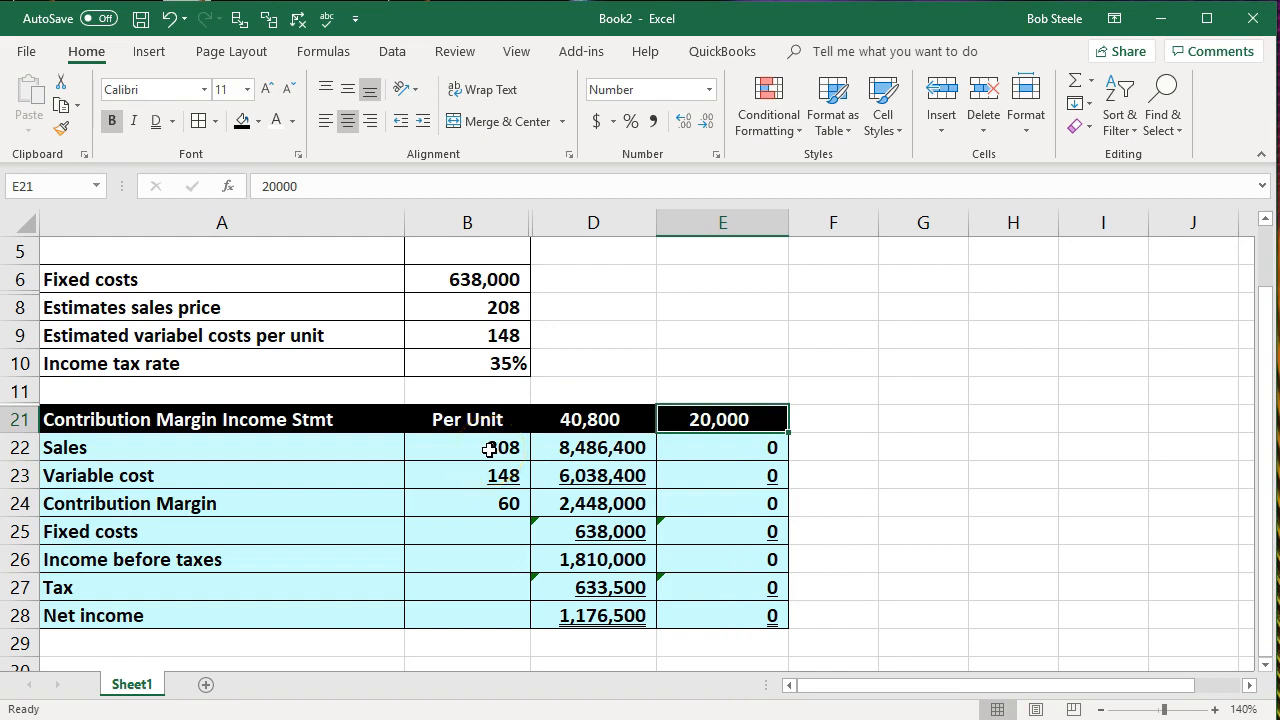
left_click(690, 447)
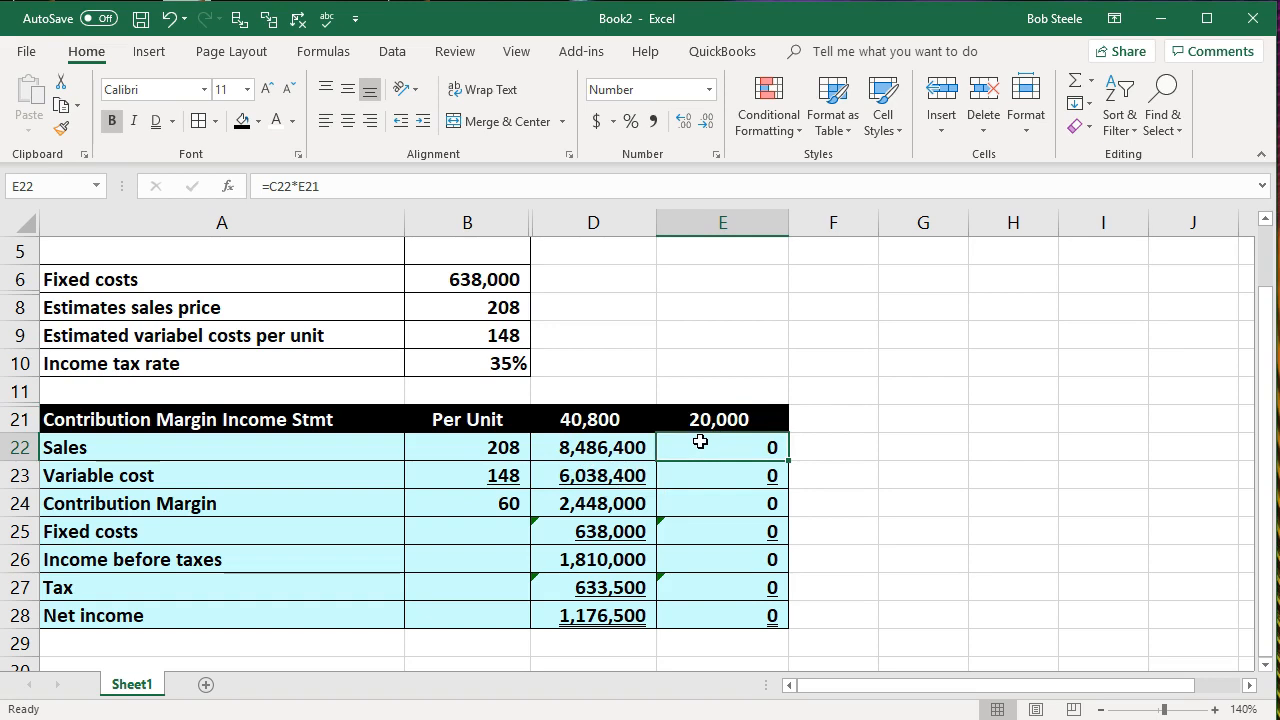
left_click(743, 226)
right_click(731, 321)
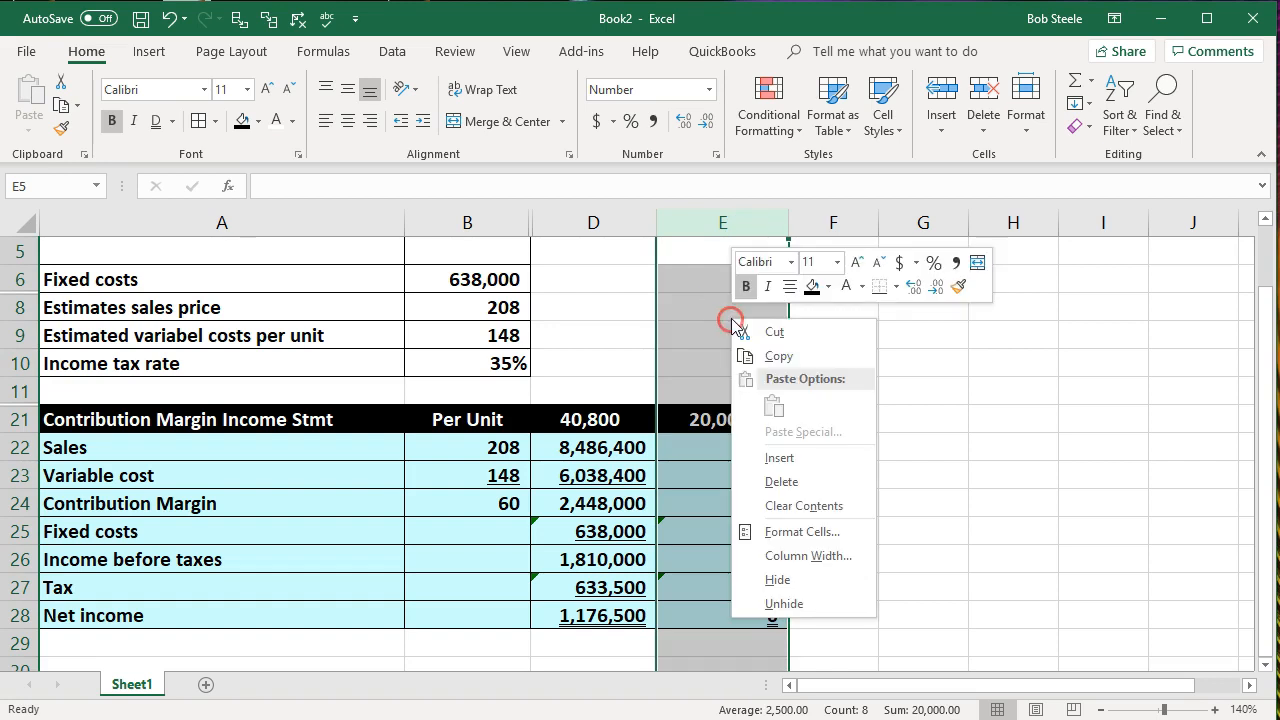
left_click(781, 482)
left_click(790, 558)
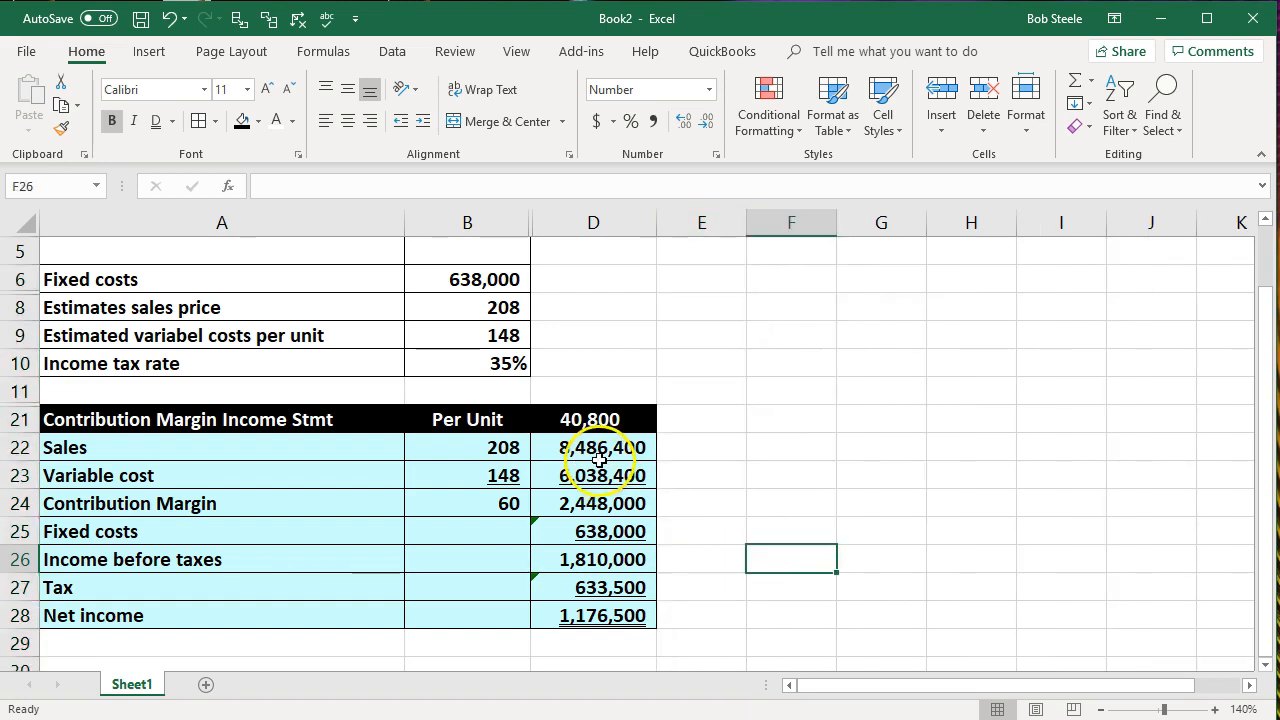
Step: Make the B22 reference in the sales formula in D22 absolute, giving =$B$22*D21
double_click(598, 458)
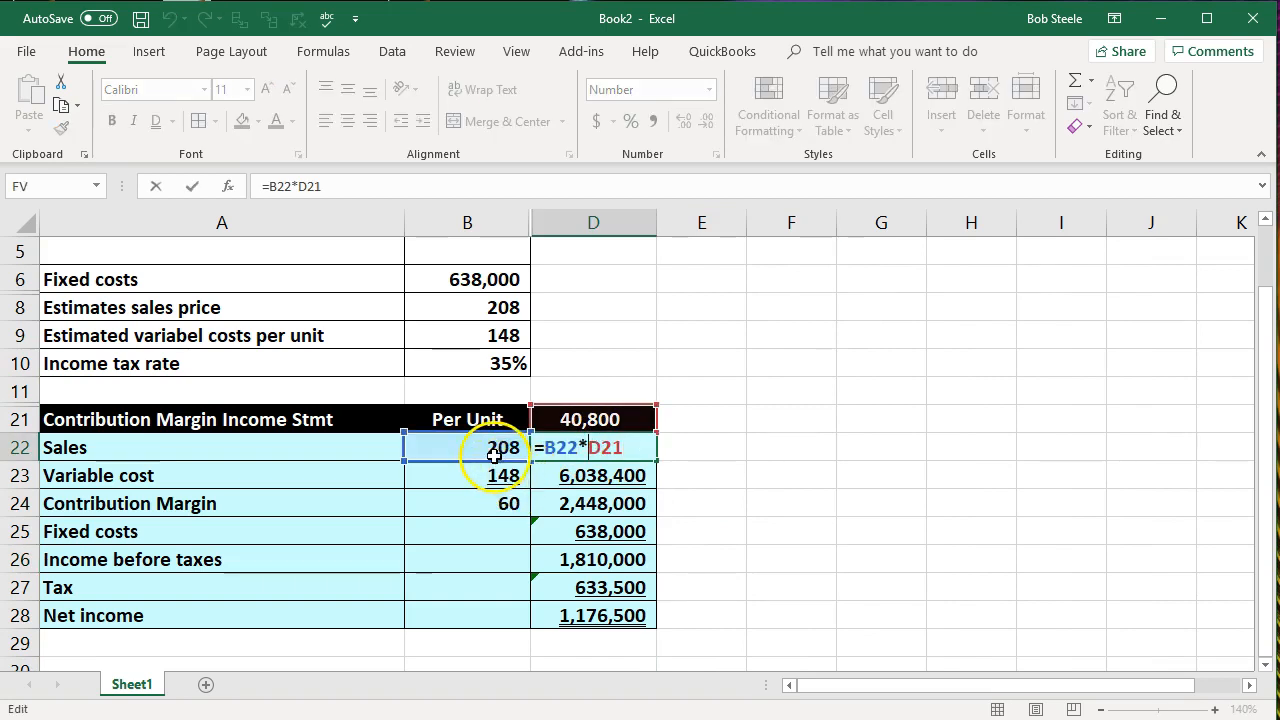
left_click(567, 415)
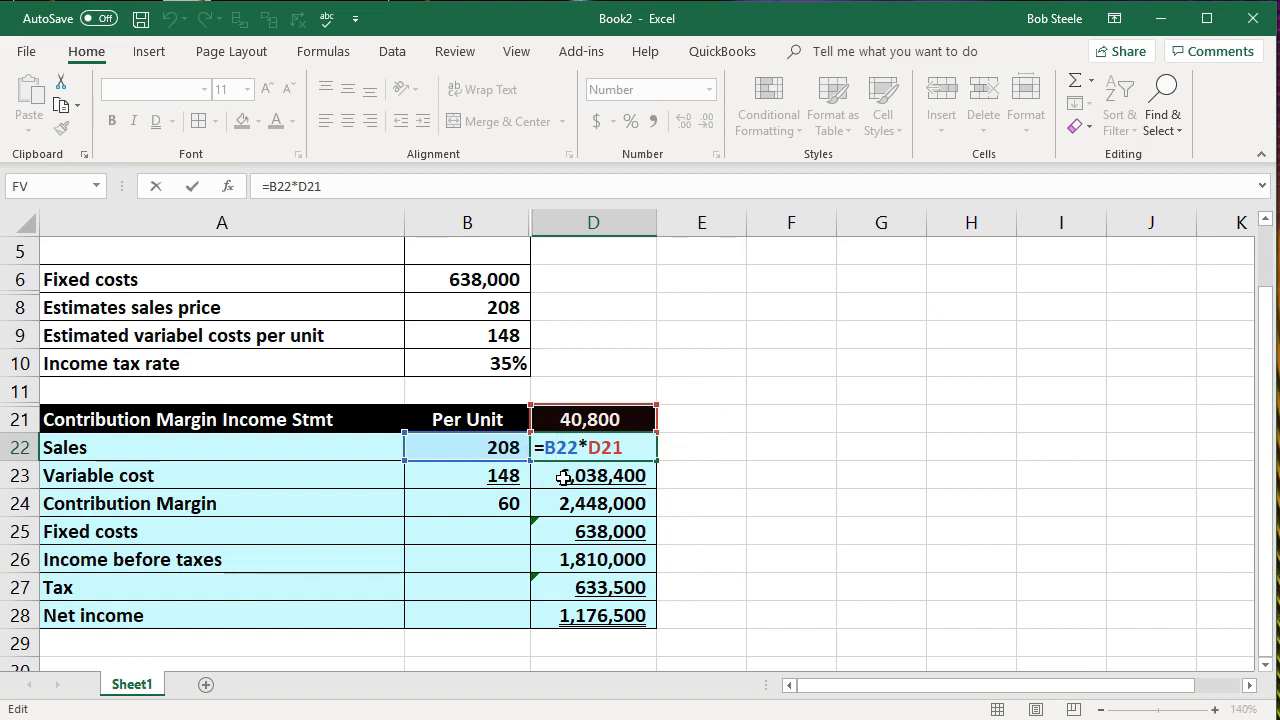
key("F4")
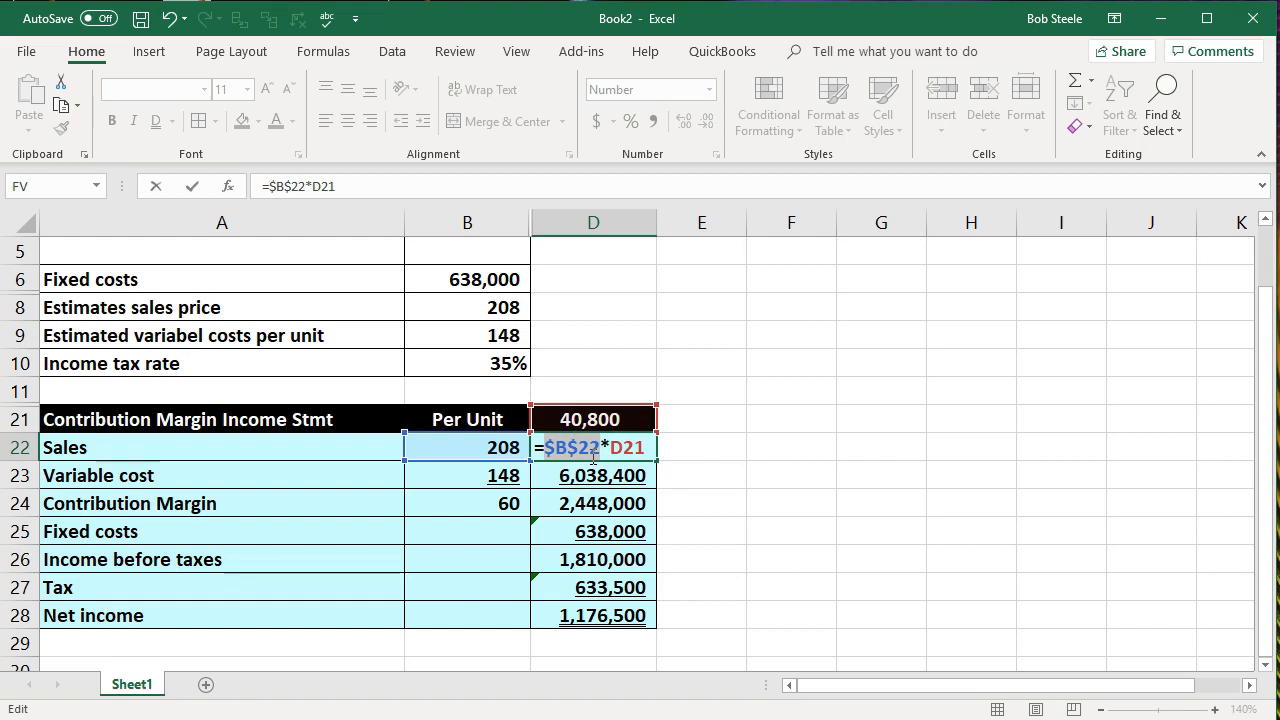
key("Return")
Step: Make the B23 reference in the variable cost formula in D23 absolute, giving =$B$23*D21
left_click(584, 480)
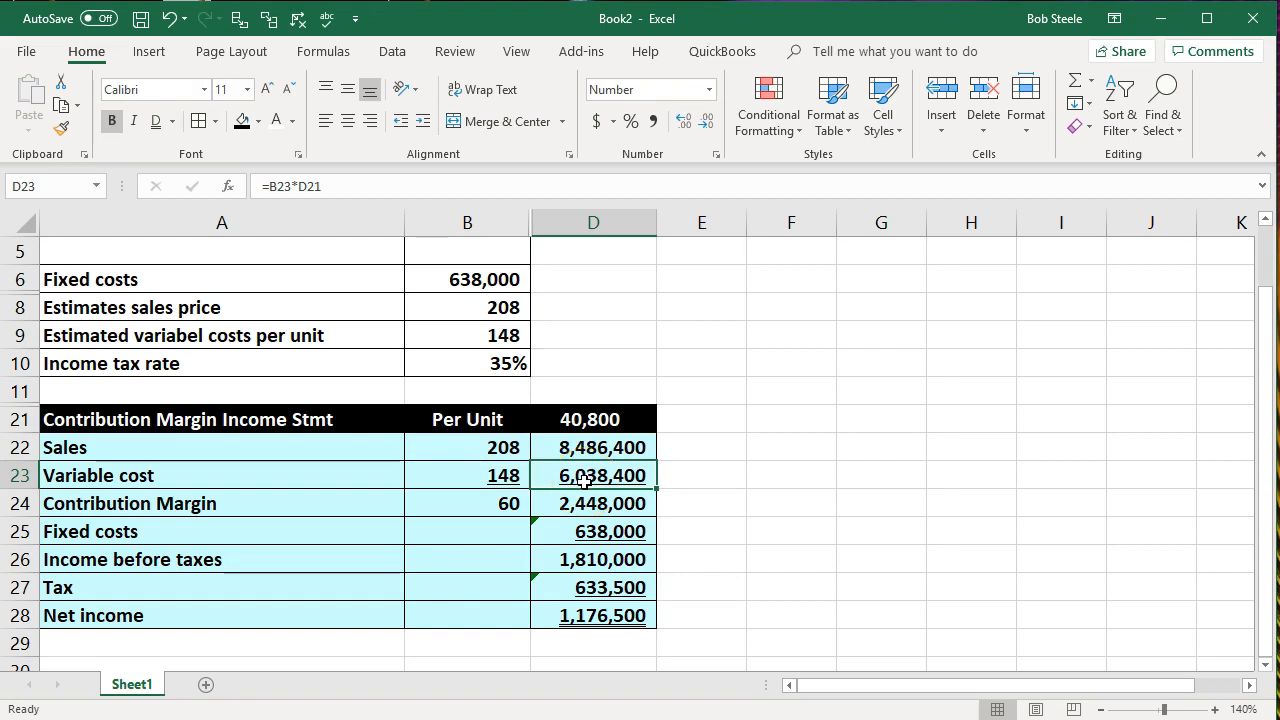
double_click(584, 480)
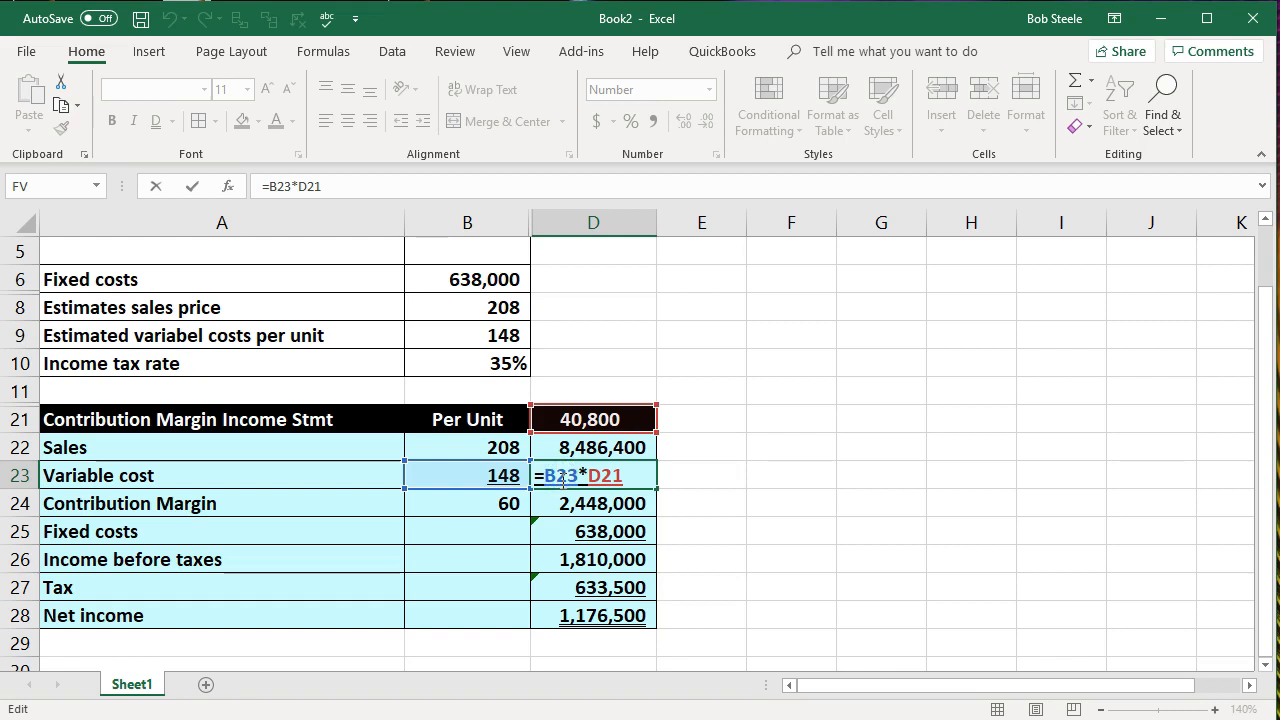
key("F4")
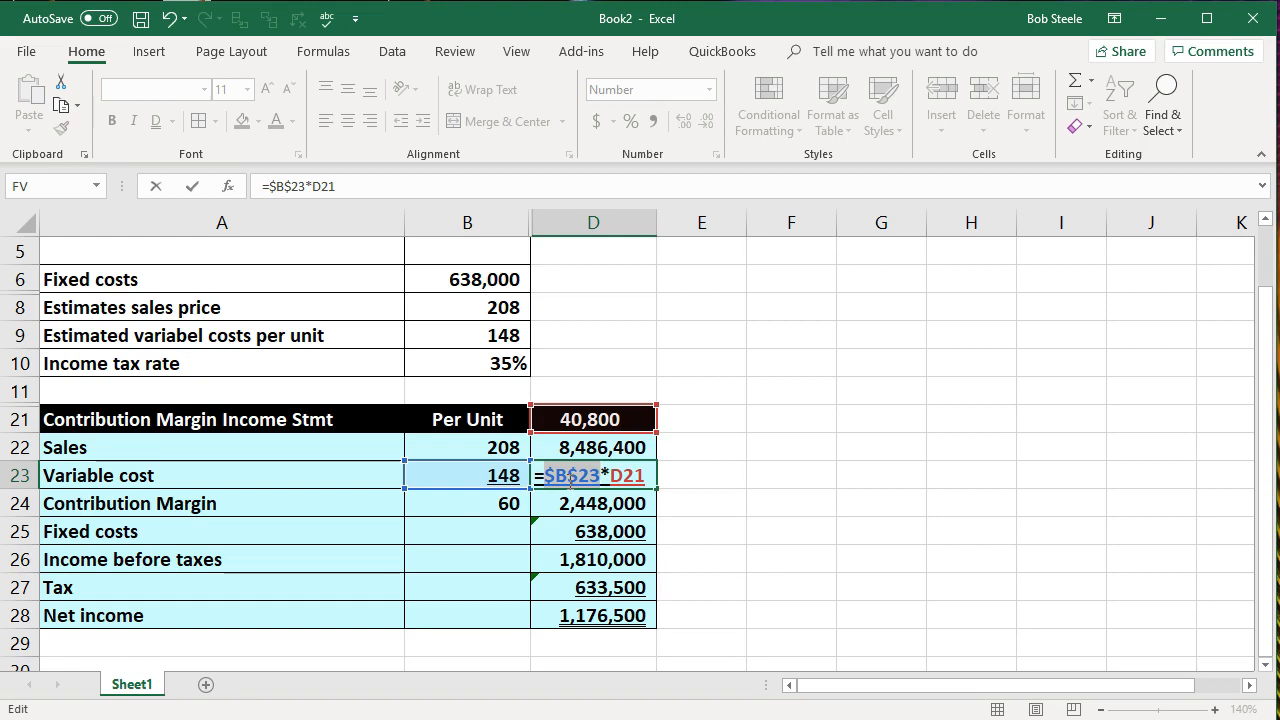
key("Return")
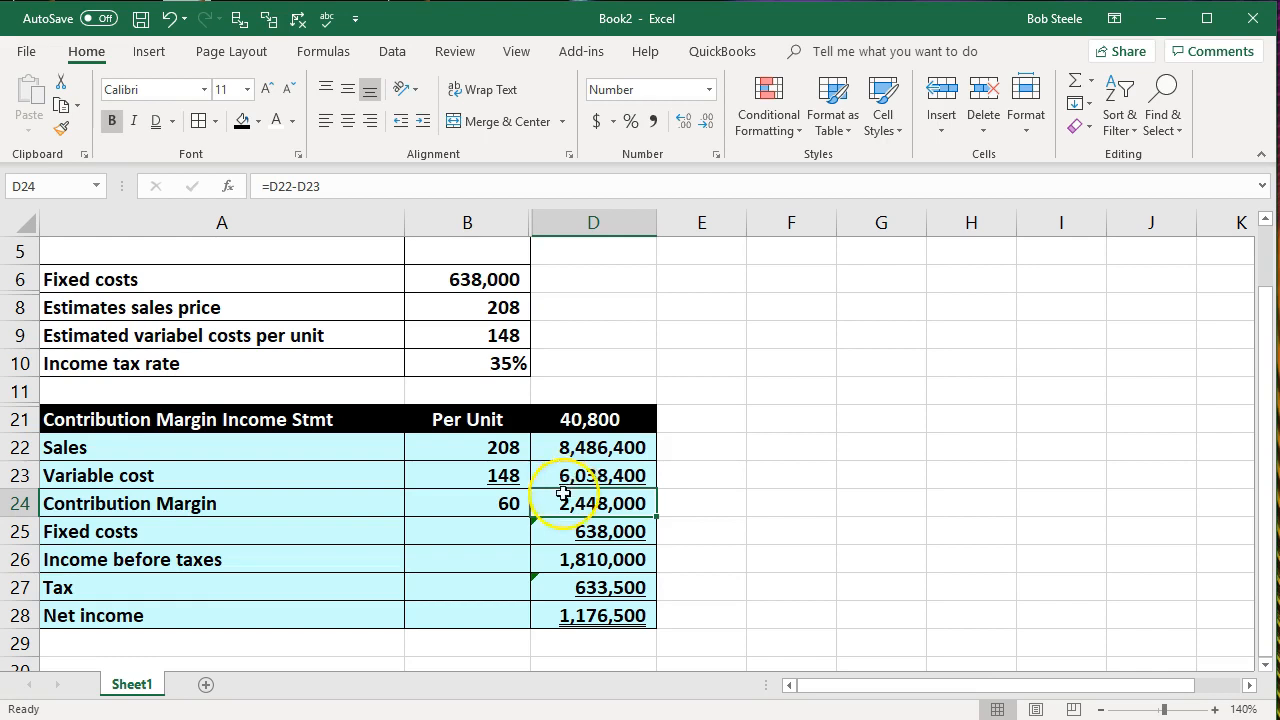
Step: Check the contribution margin formula in D24 and make the fixed costs reference in D25 absolute as =$B$6
double_click(557, 503)
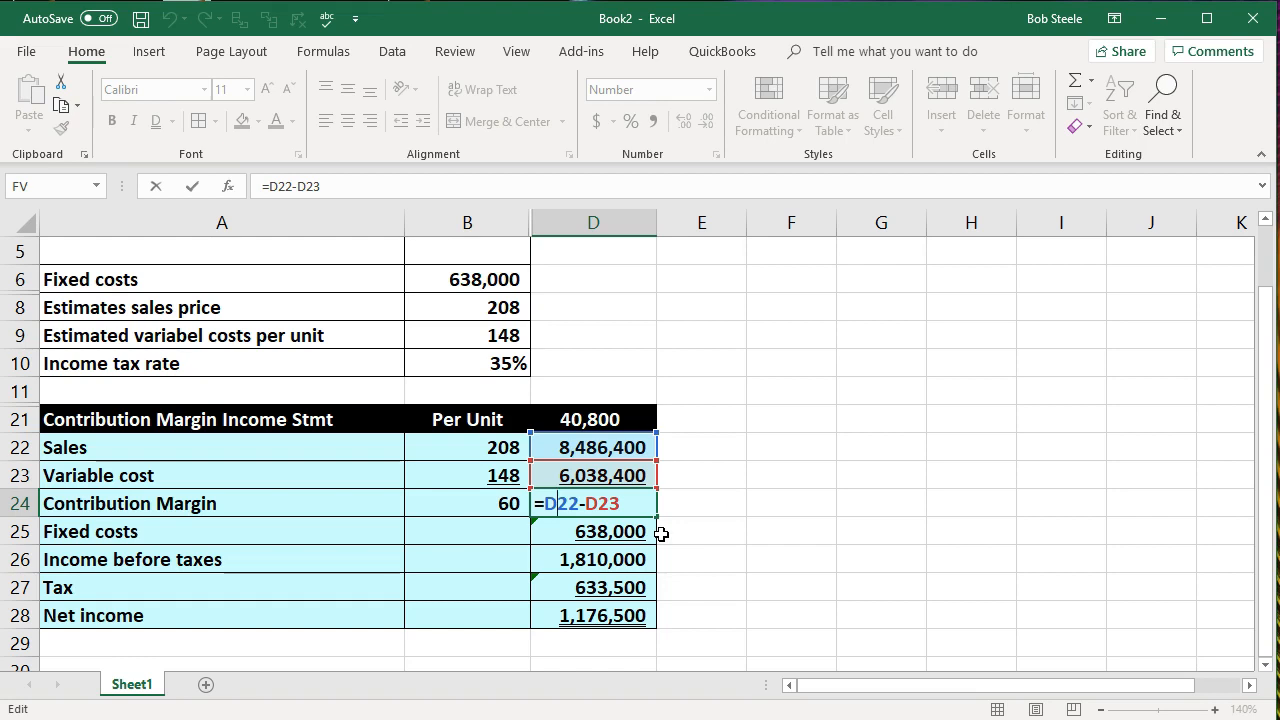
key("Return")
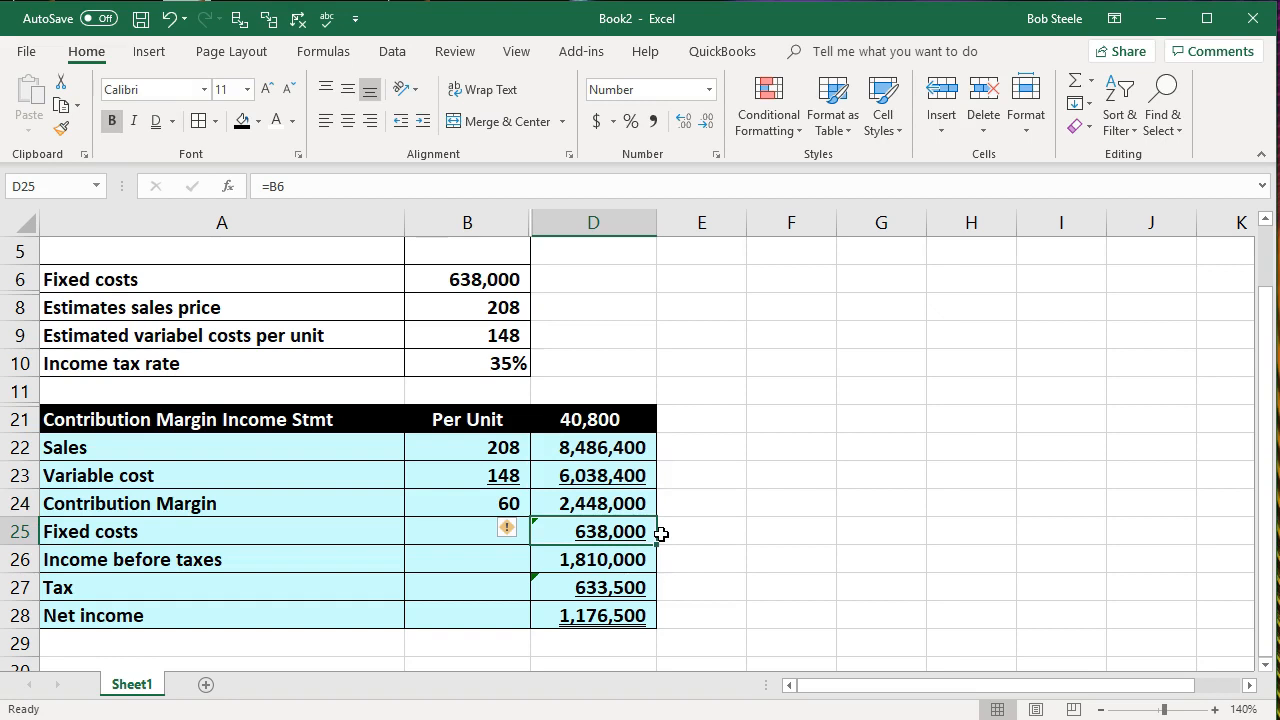
double_click(611, 503)
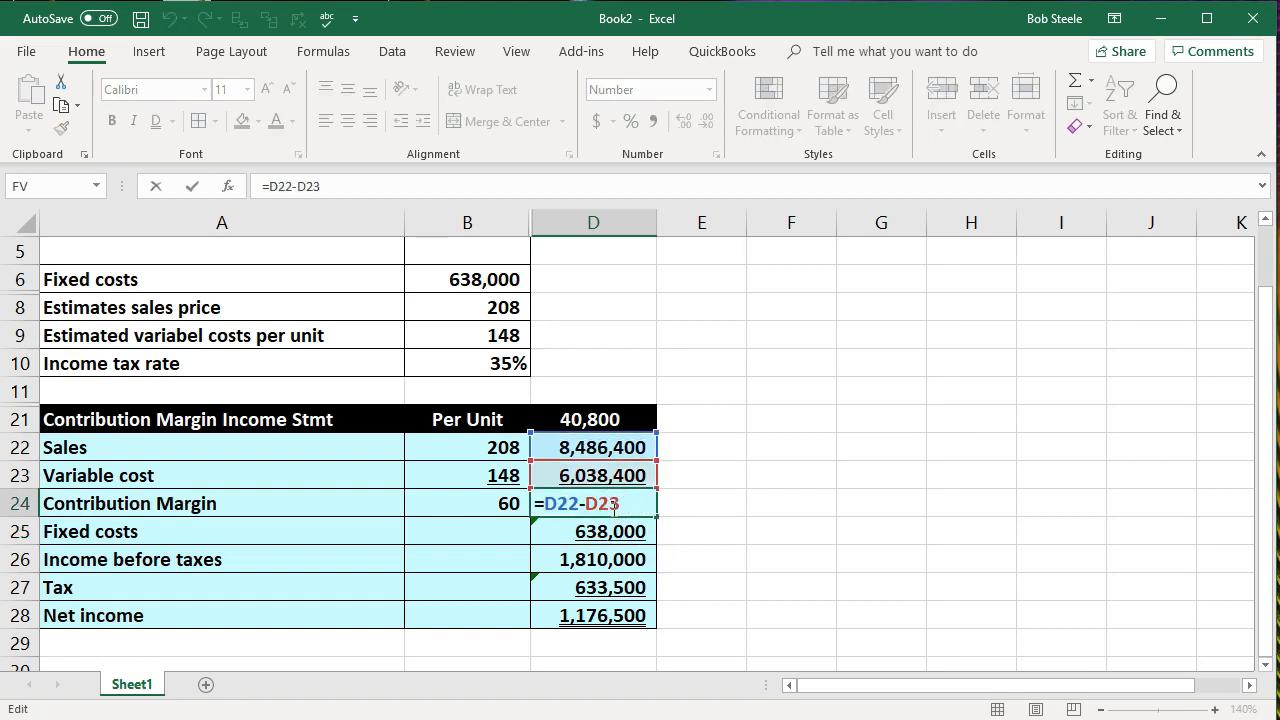
key("Return")
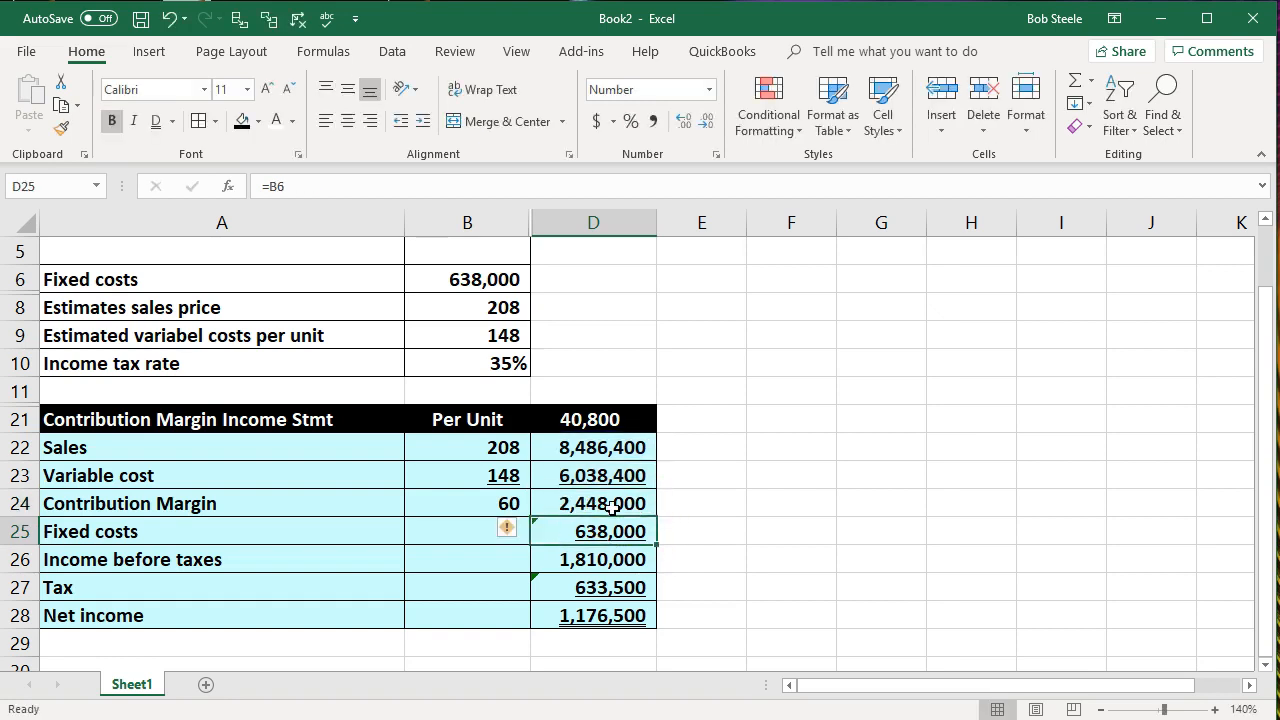
double_click(618, 529)
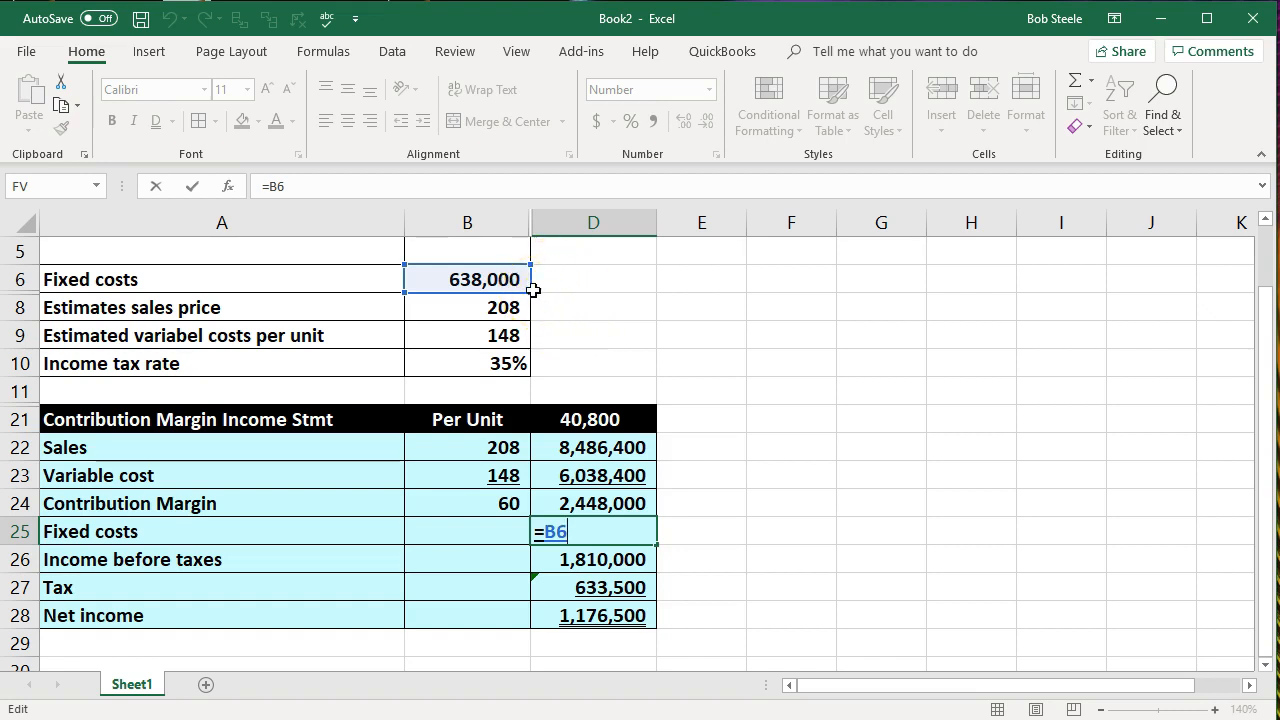
key("F4")
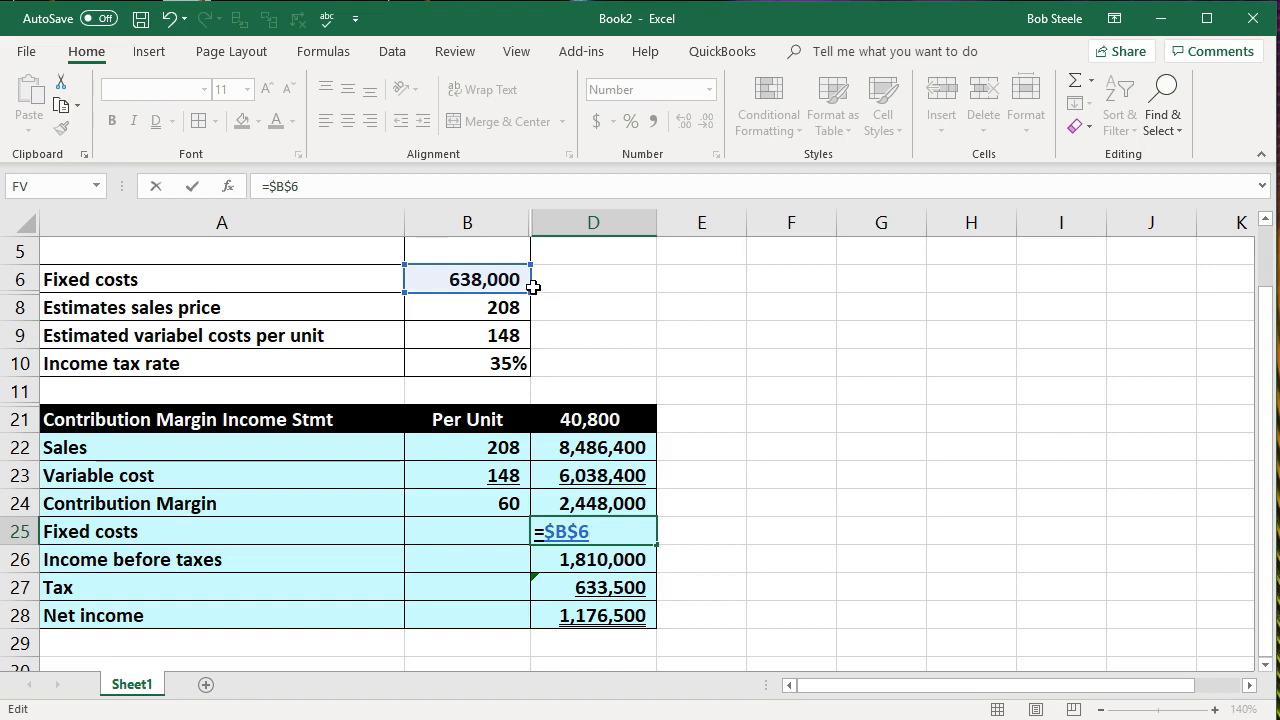
key("Return")
Step: Make the B10 tax rate reference in the D27 tax formula absolute, checking the formulas in D26 and D28 as well
left_click(570, 552)
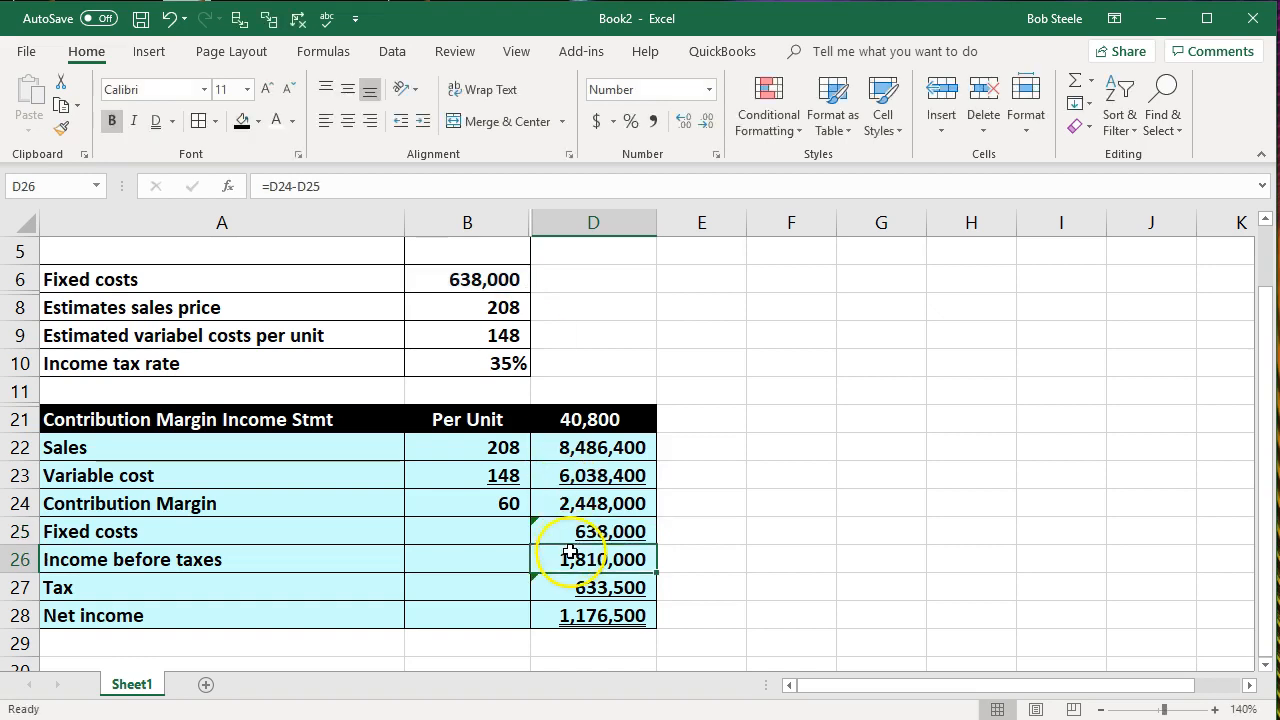
double_click(570, 552)
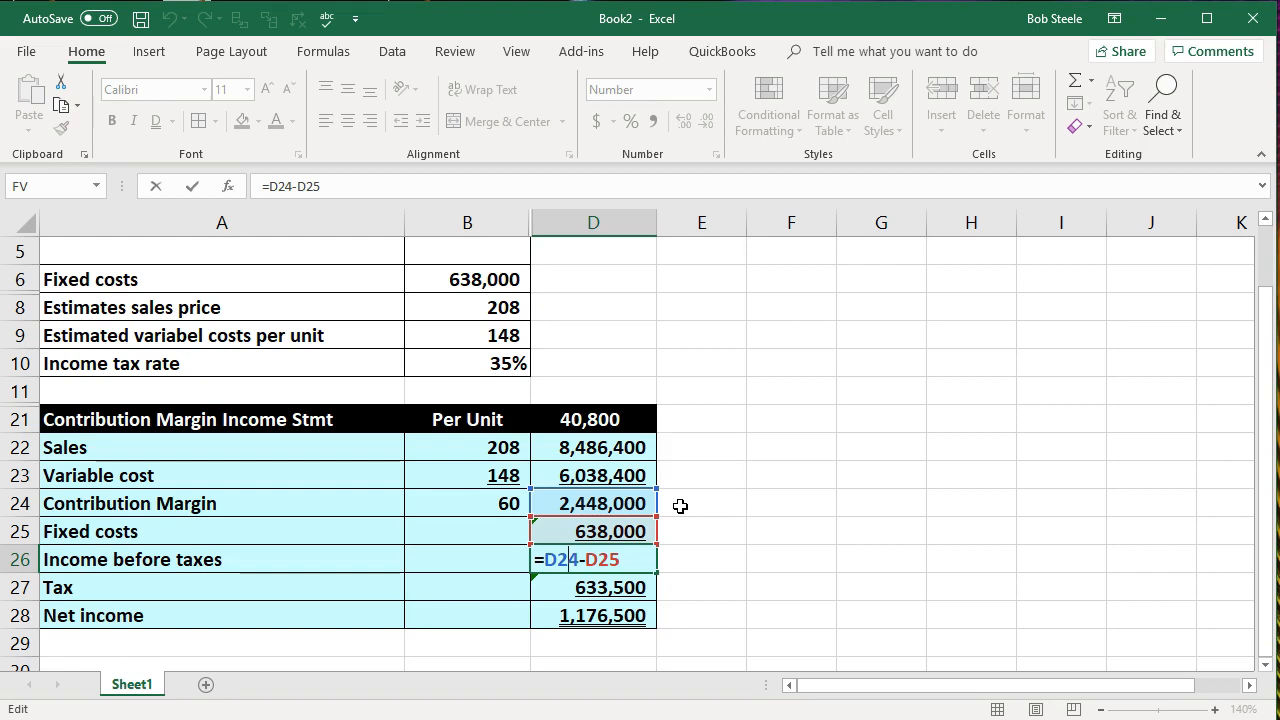
key("Return")
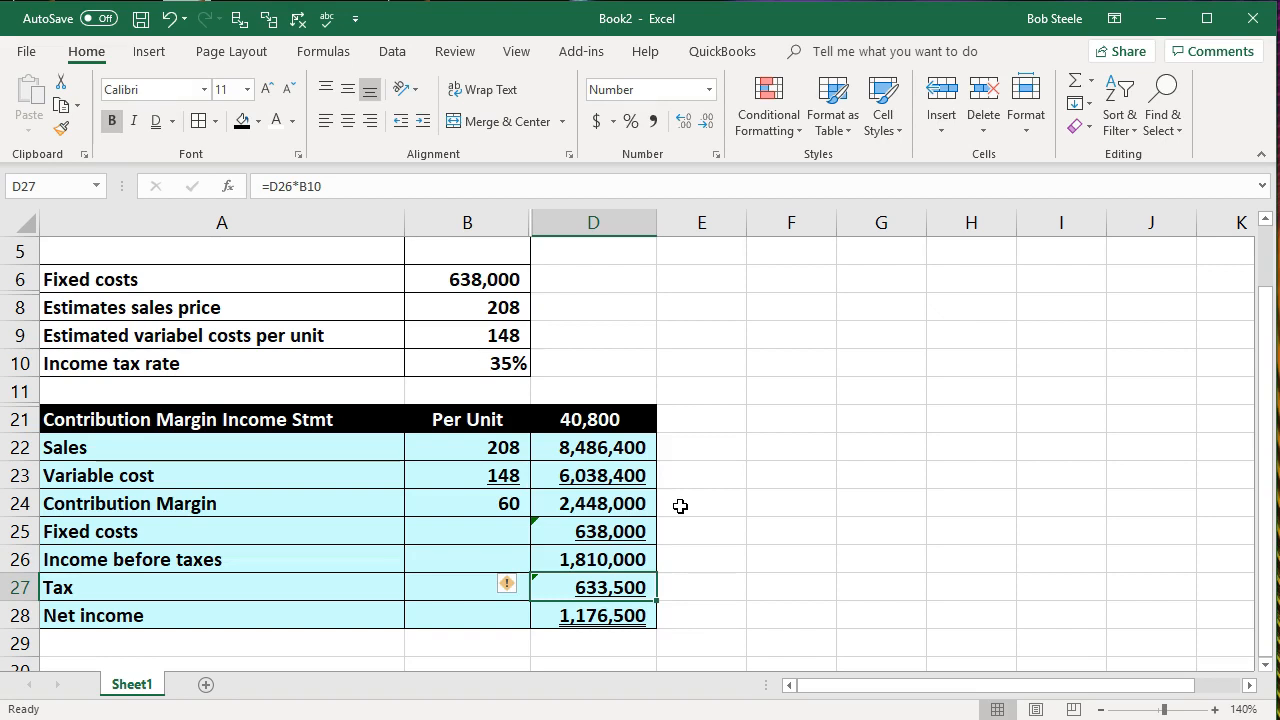
double_click(588, 590)
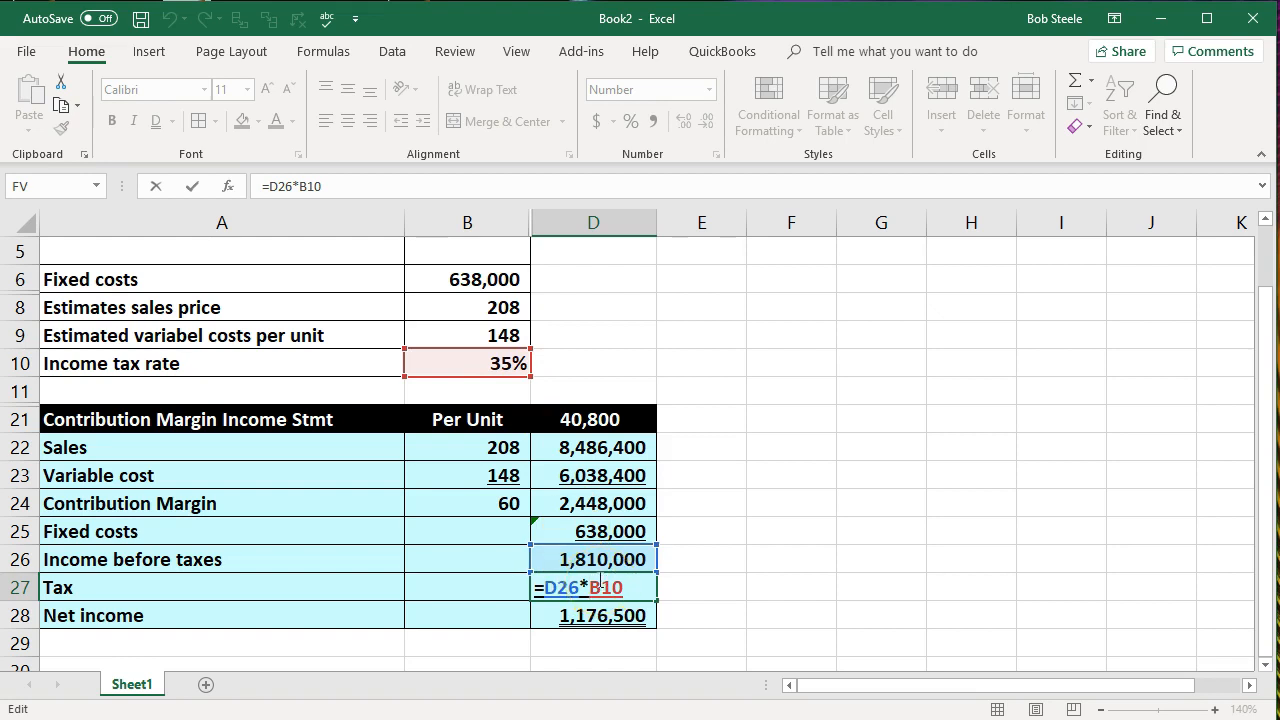
key("F4")
key("Return")
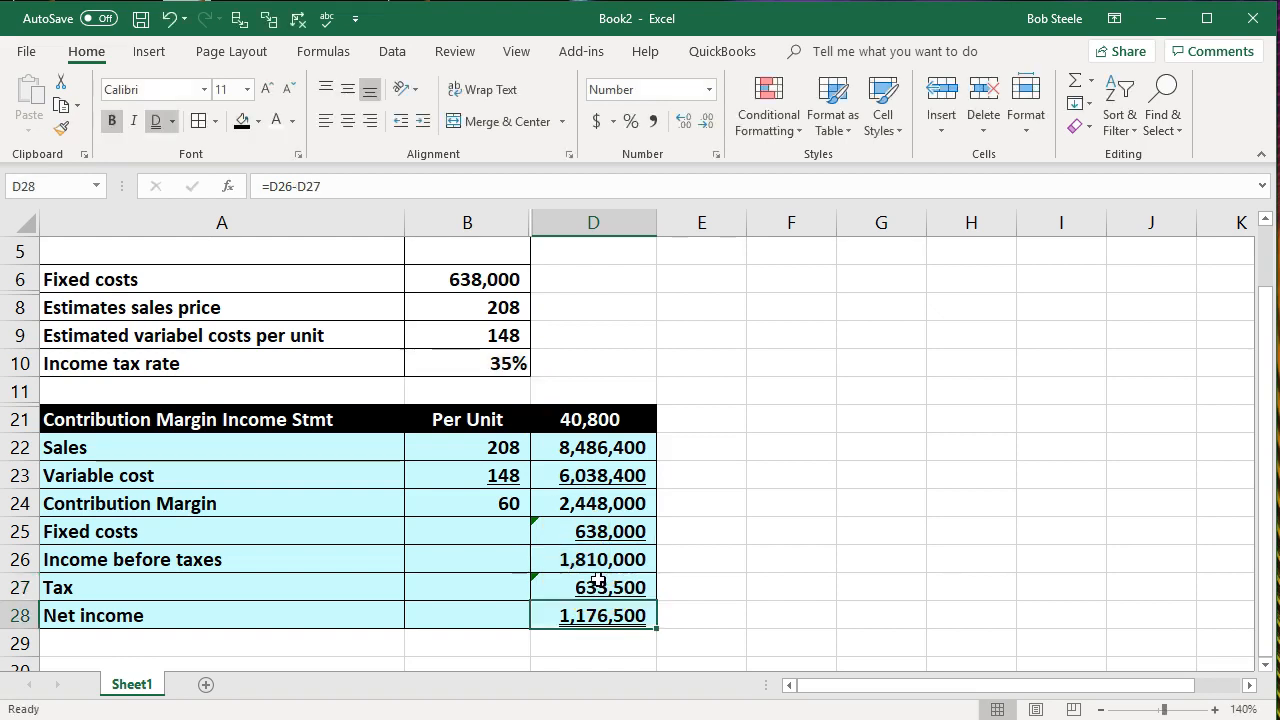
double_click(607, 615)
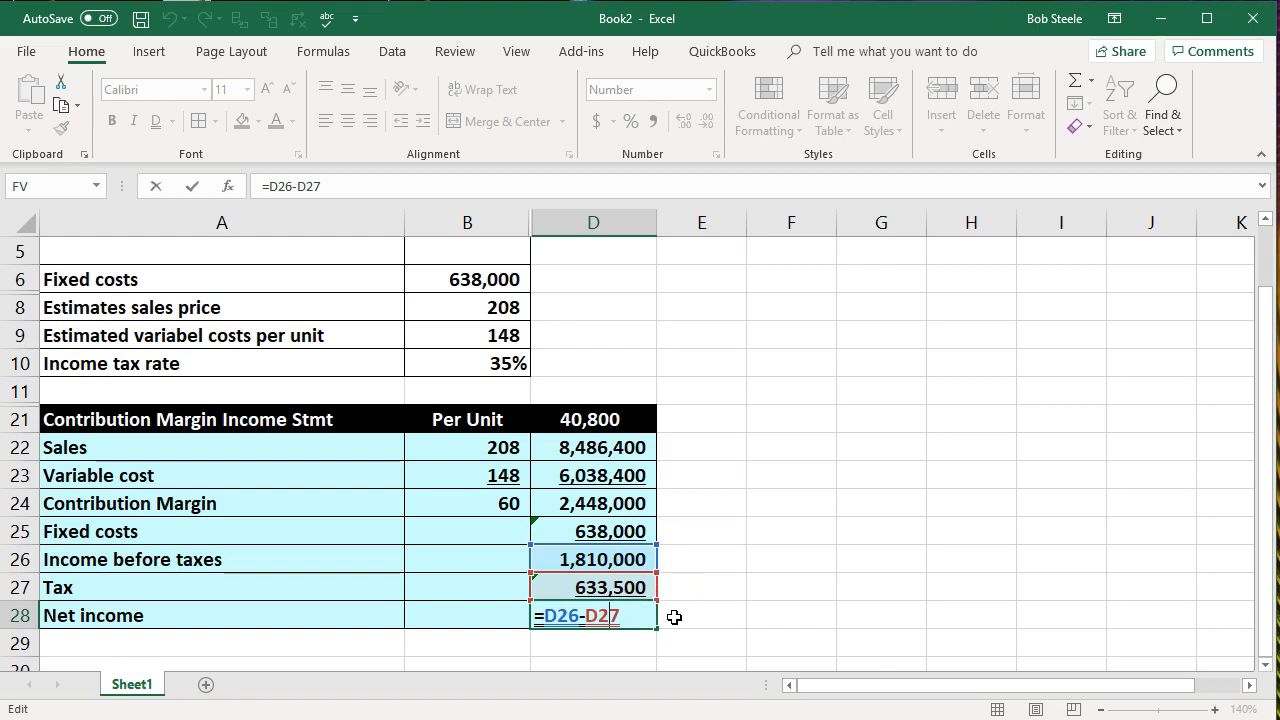
key("Return")
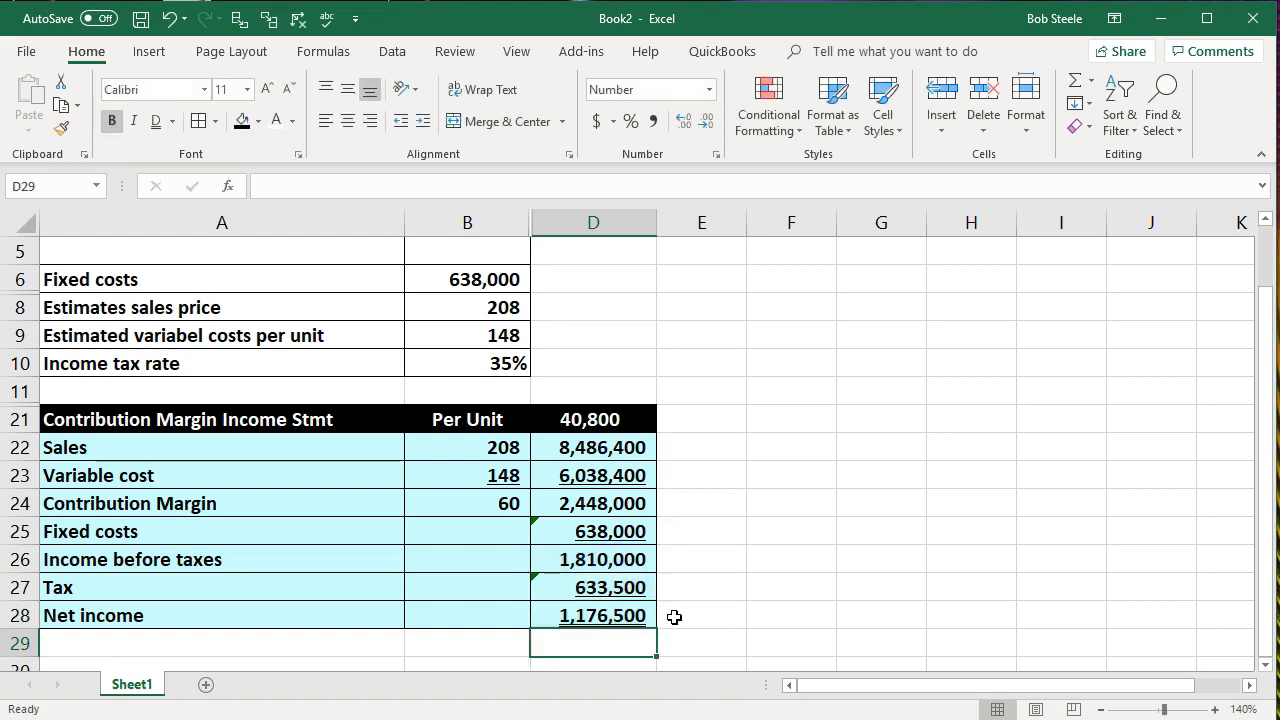
Step: Fill the statement in D21:D28 across into column E and widen column E to fit its figures
left_click_drag(617, 420, 613, 614)
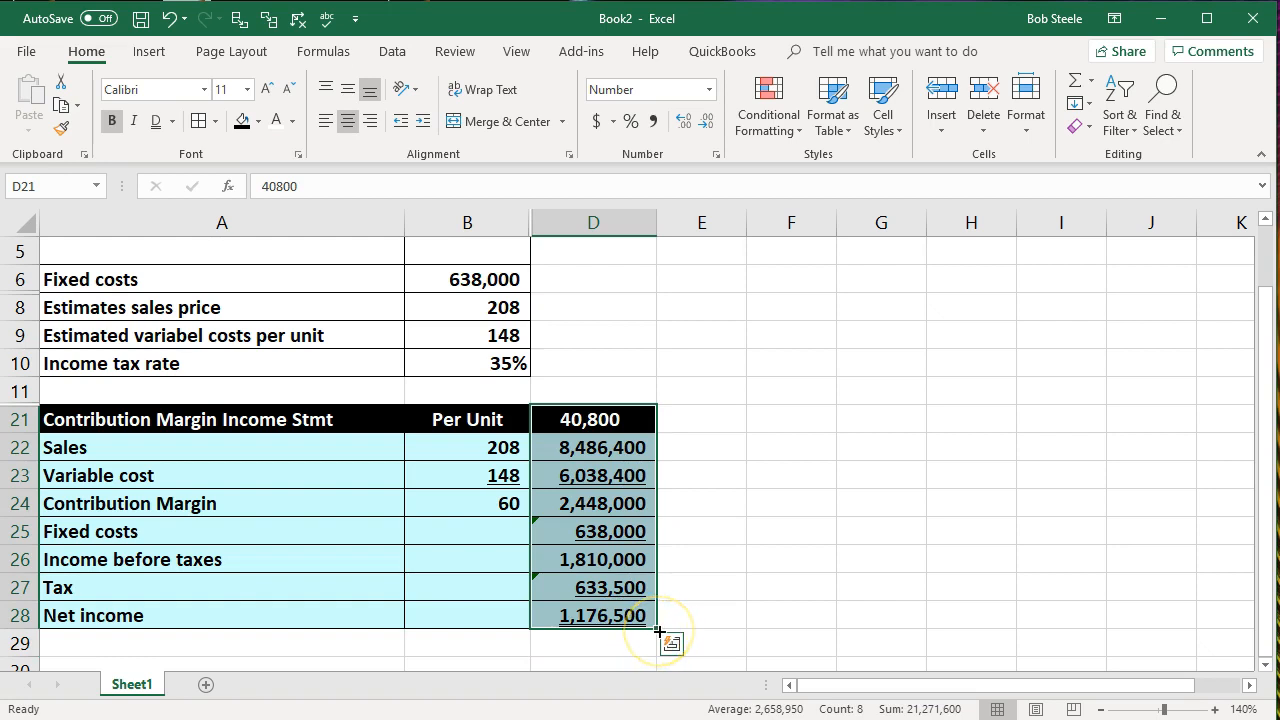
left_click_drag(658, 630, 726, 638)
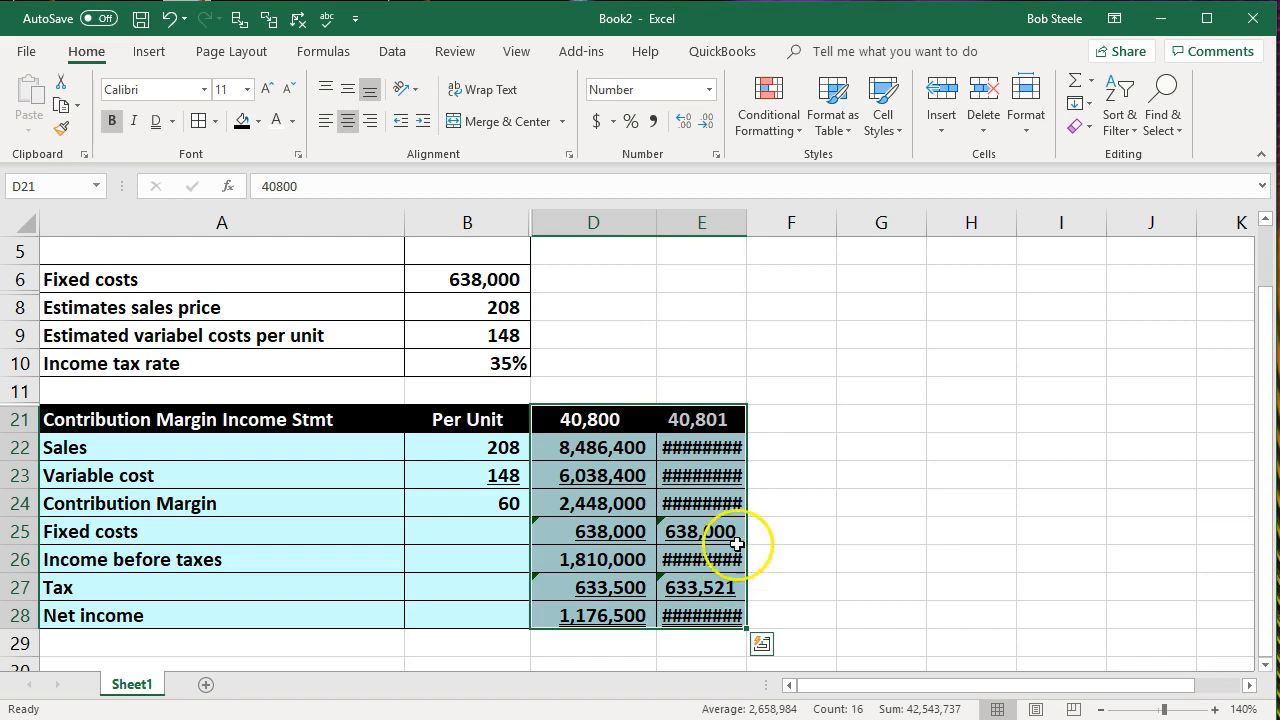
left_click_drag(747, 224, 774, 231)
left_click(822, 445)
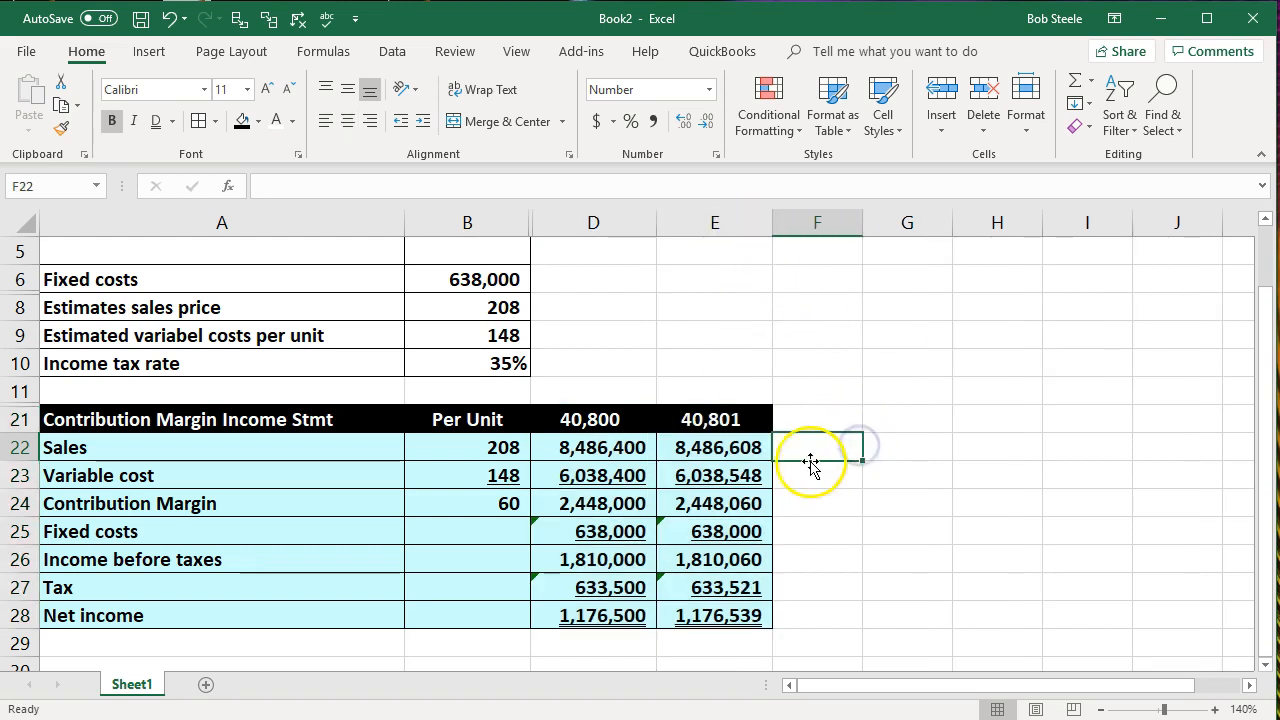
Step: Set the unit heading in E21 to 40,800 and compare the net income in D28 and E28
left_click(736, 425)
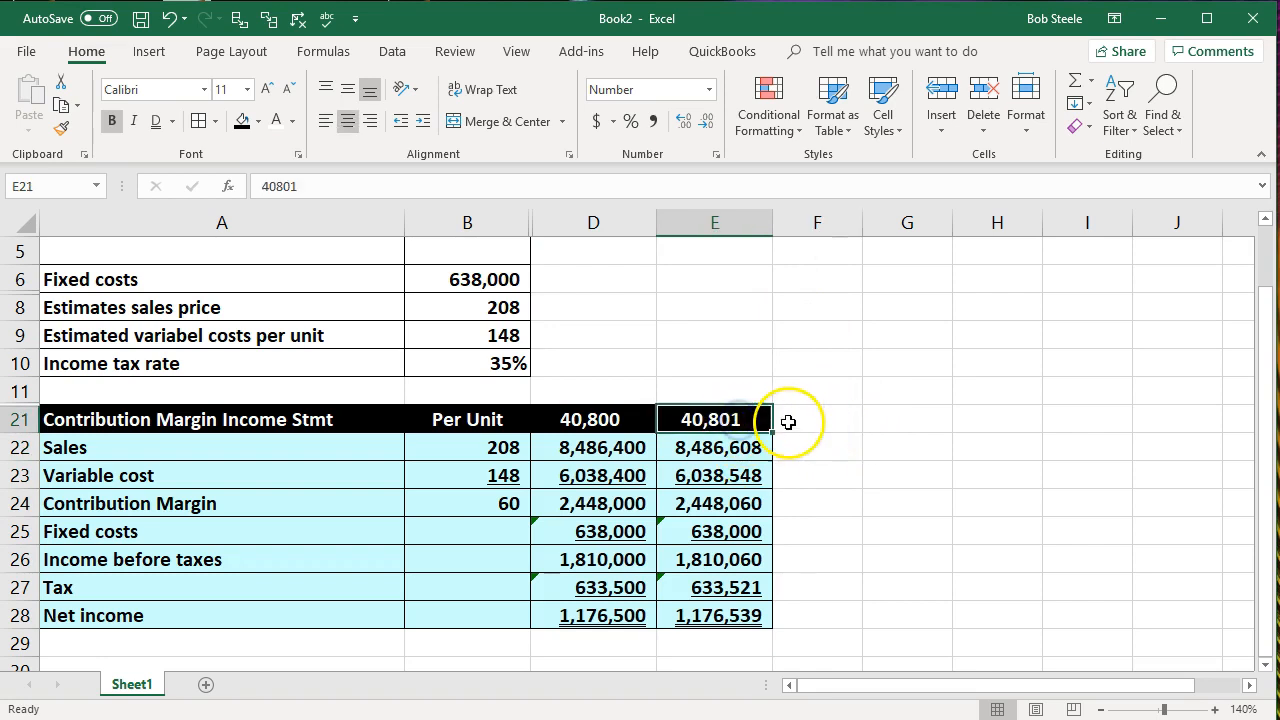
key("F2")
key("BackSpace")
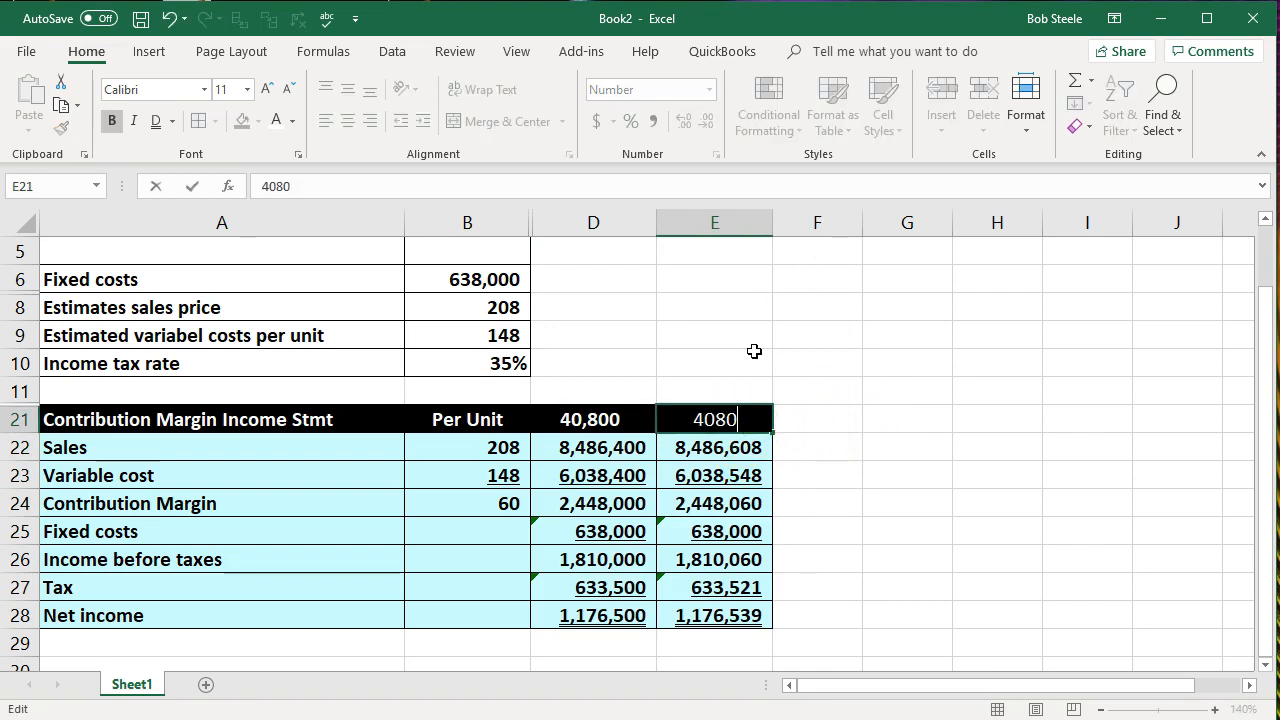
key("Return")
left_click(612, 617)
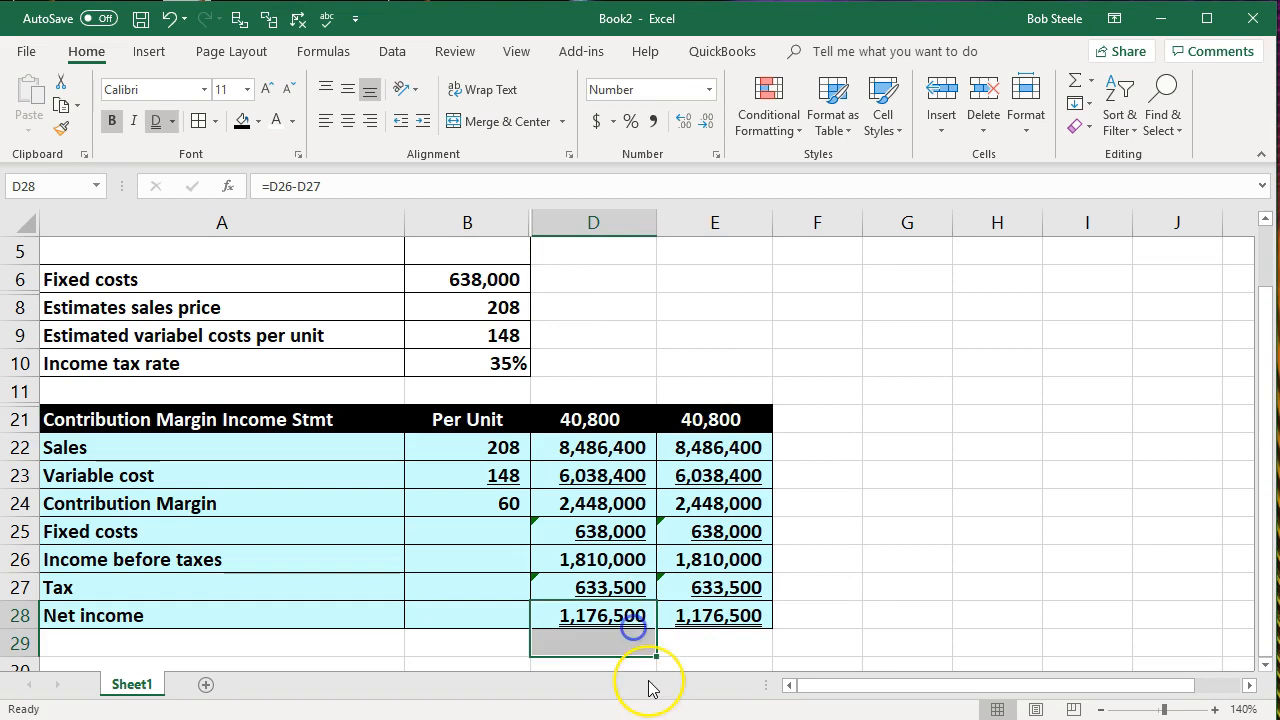
key("Right")
key("Left")
key("Right")
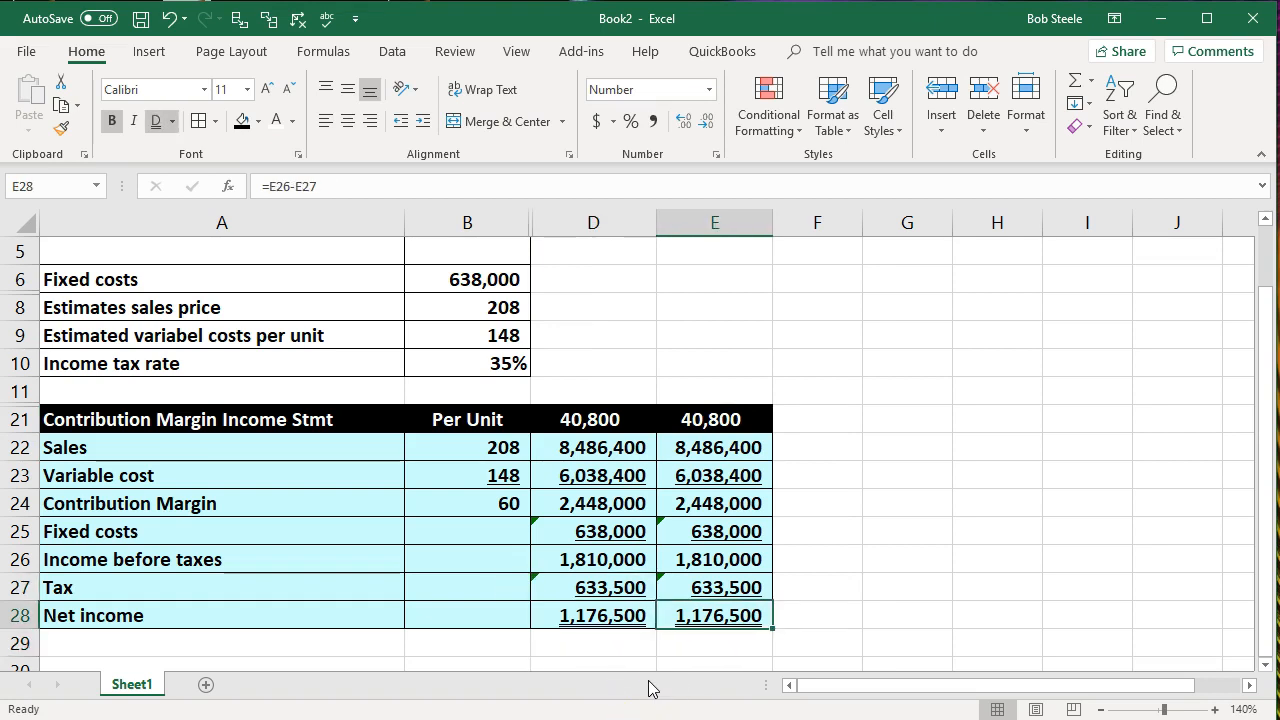
Step: Inspect the cell references of the copied formulas in E22 through E28, from sales down to net income
double_click(748, 447)
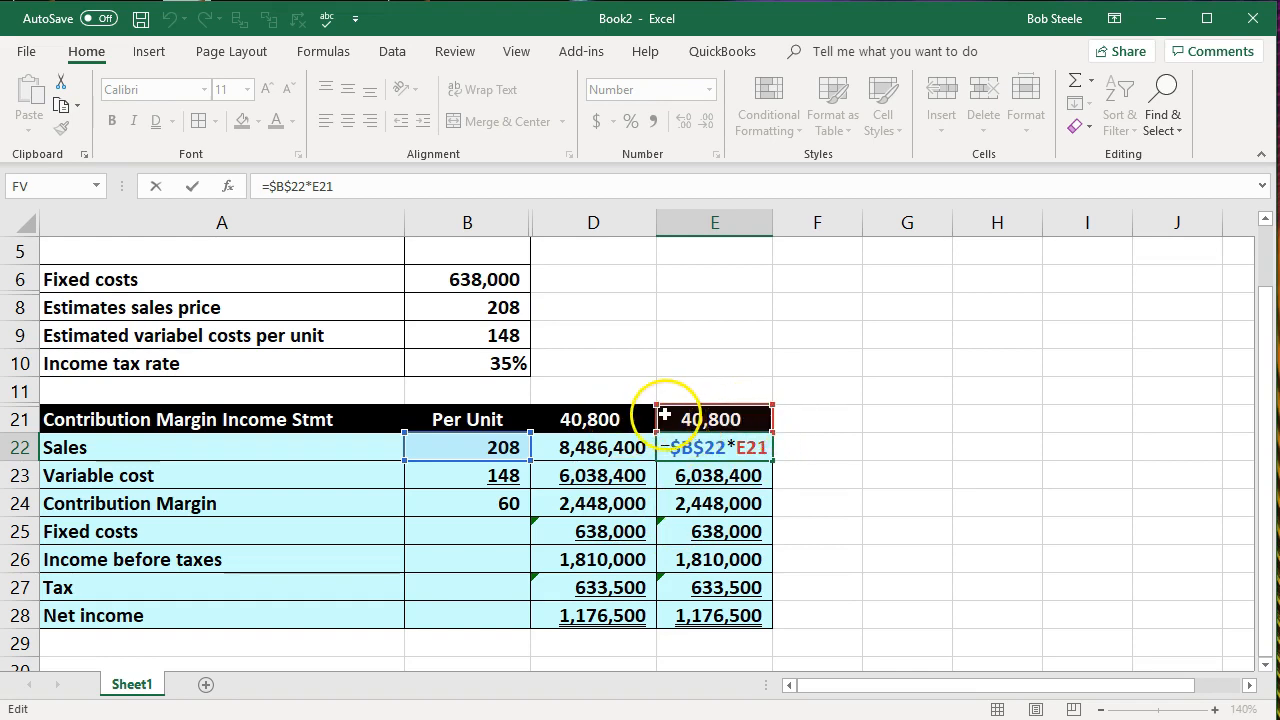
key("Return")
double_click(740, 474)
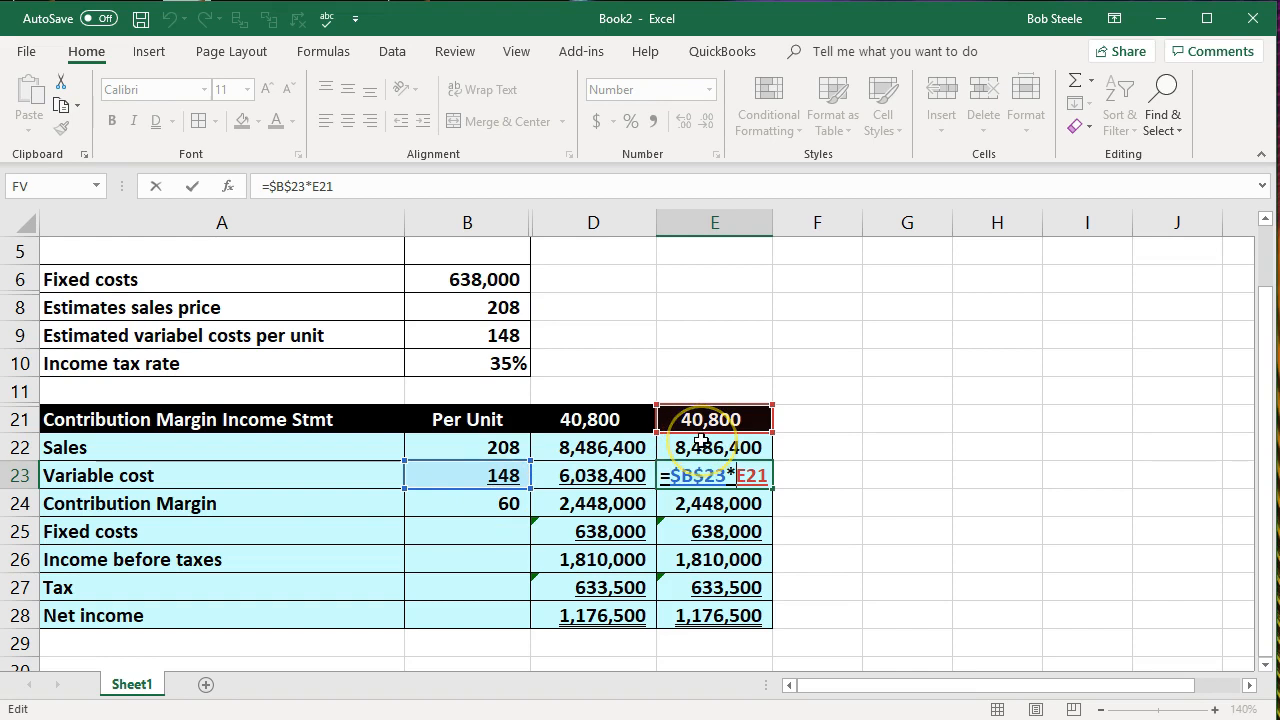
key("Return")
double_click(695, 500)
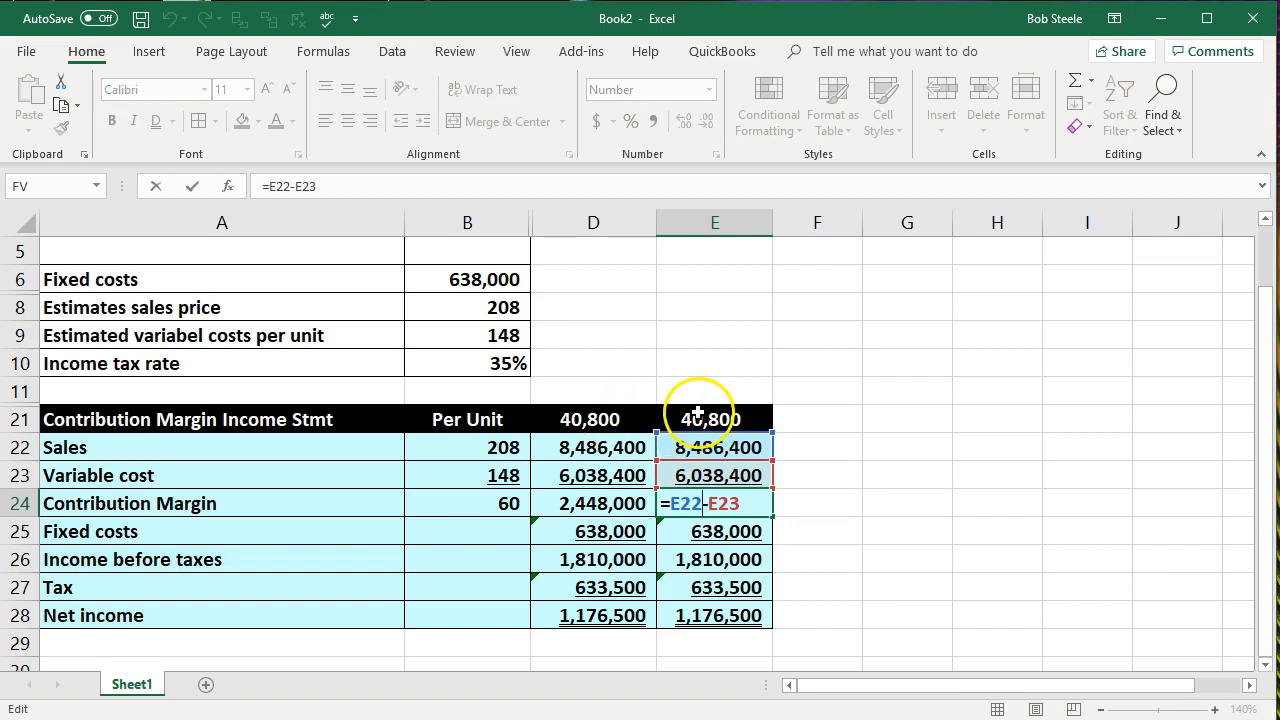
key("Return")
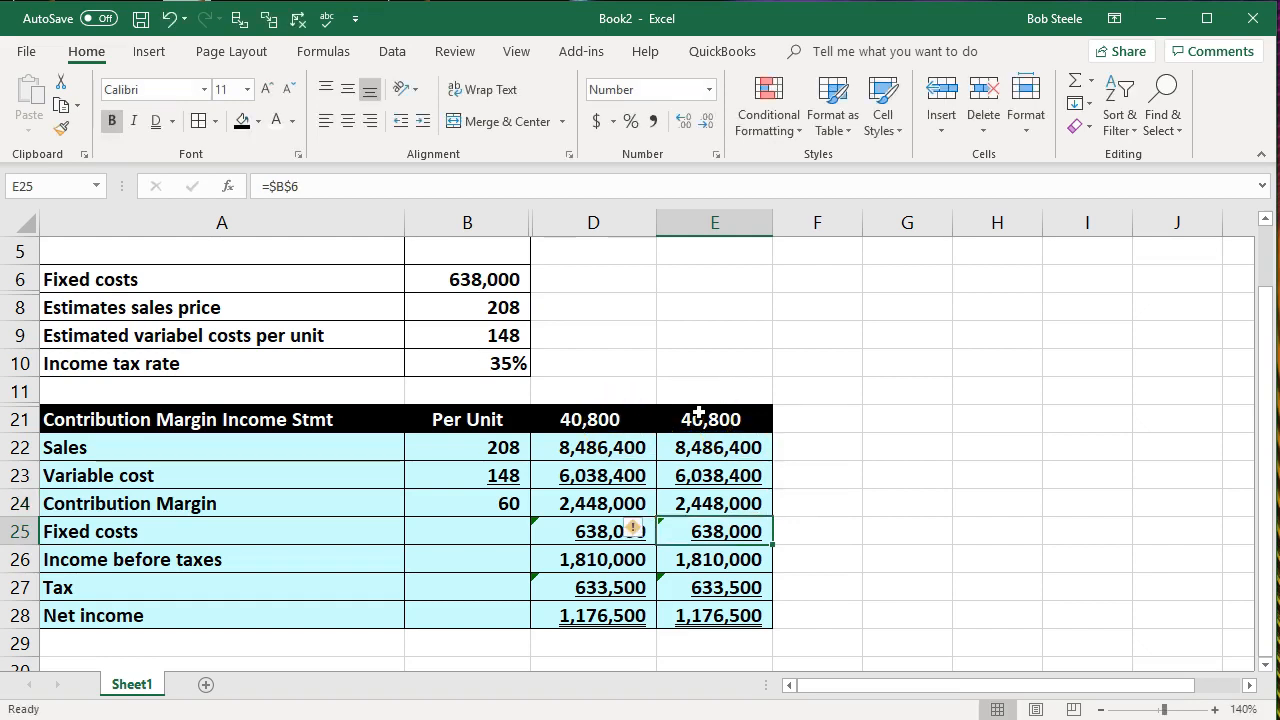
double_click(694, 530)
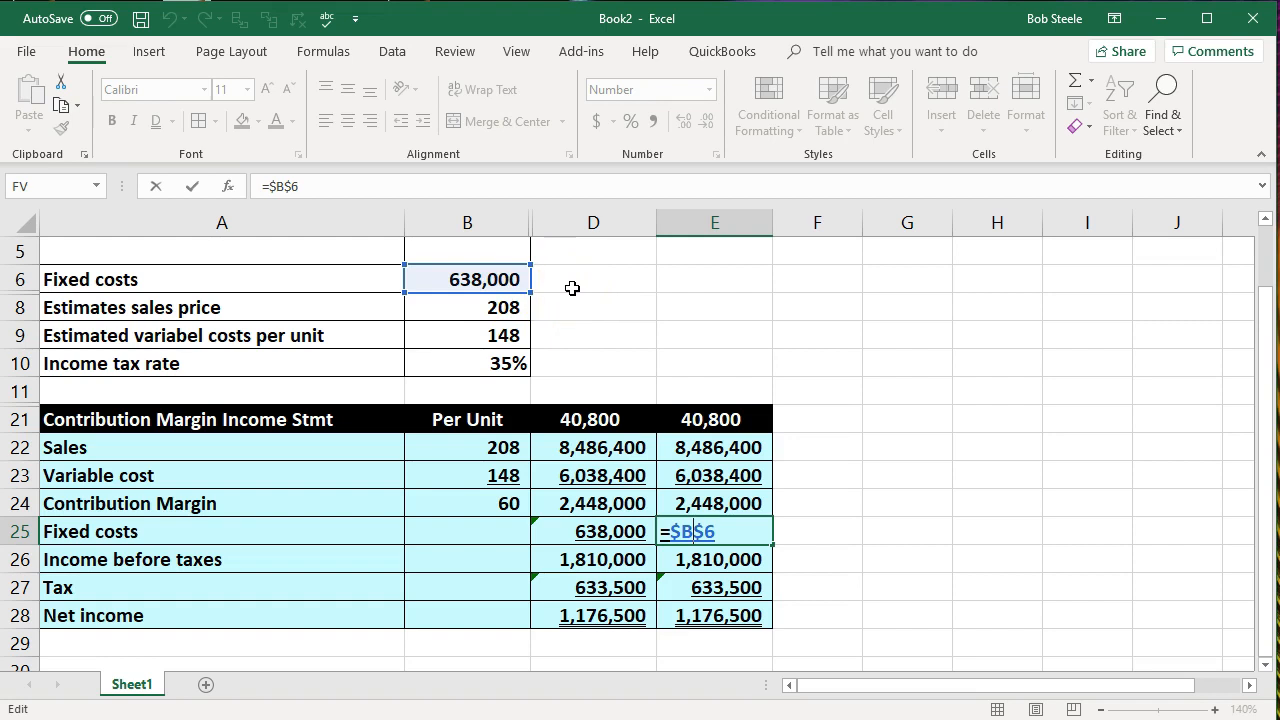
key("Return")
double_click(718, 553)
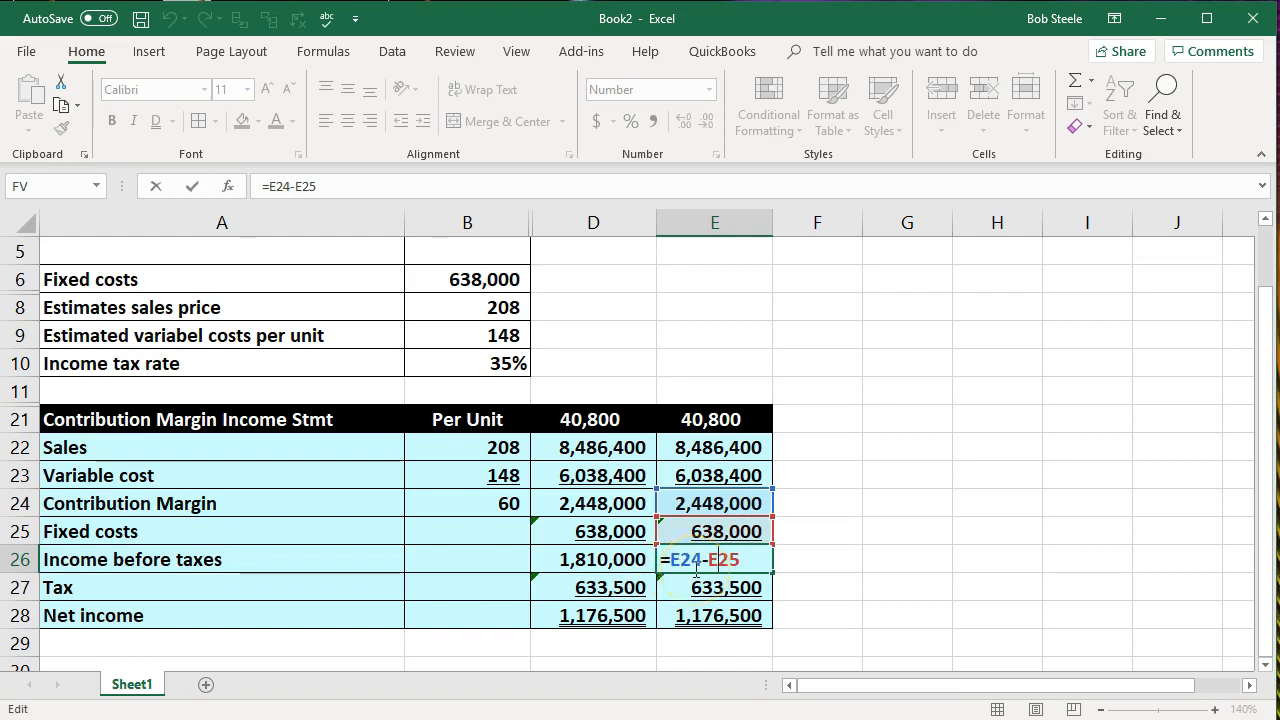
key("Return")
double_click(735, 588)
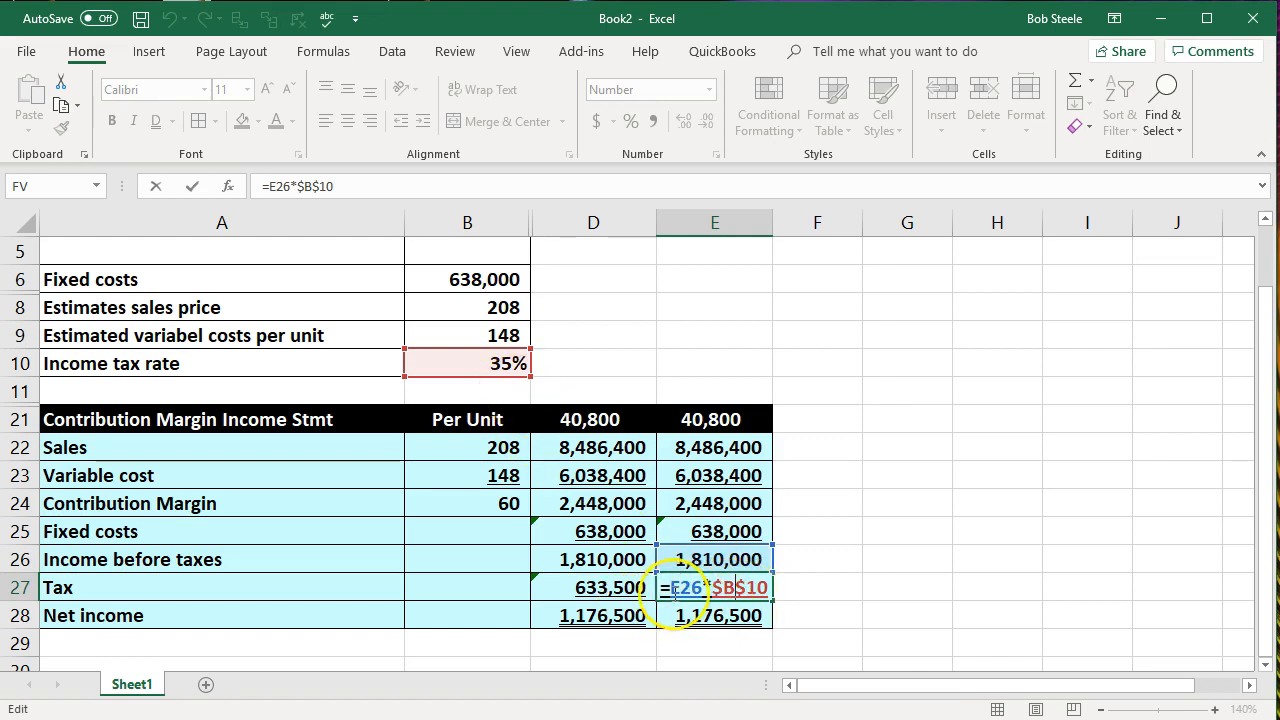
key("Return")
double_click(705, 615)
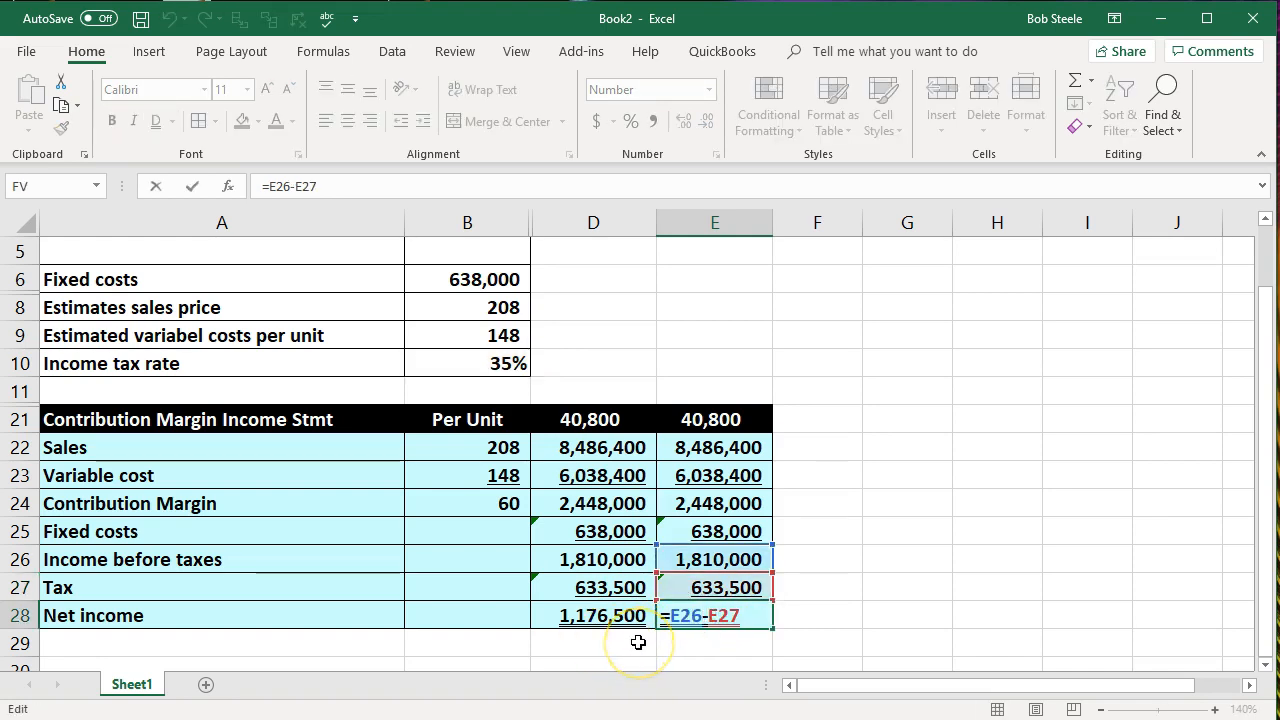
Step: Set the unit heading in E21 to 20,000 and compare the net income in D28 and E28
key("Return")
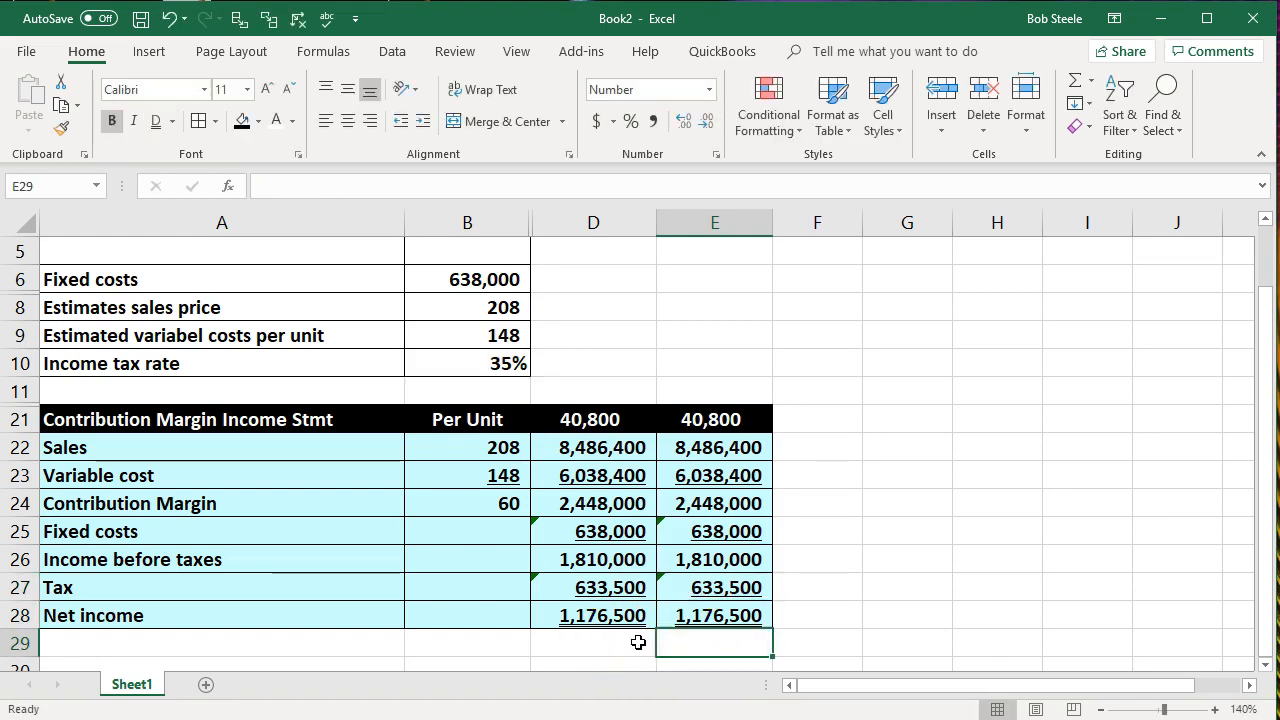
left_click(700, 416)
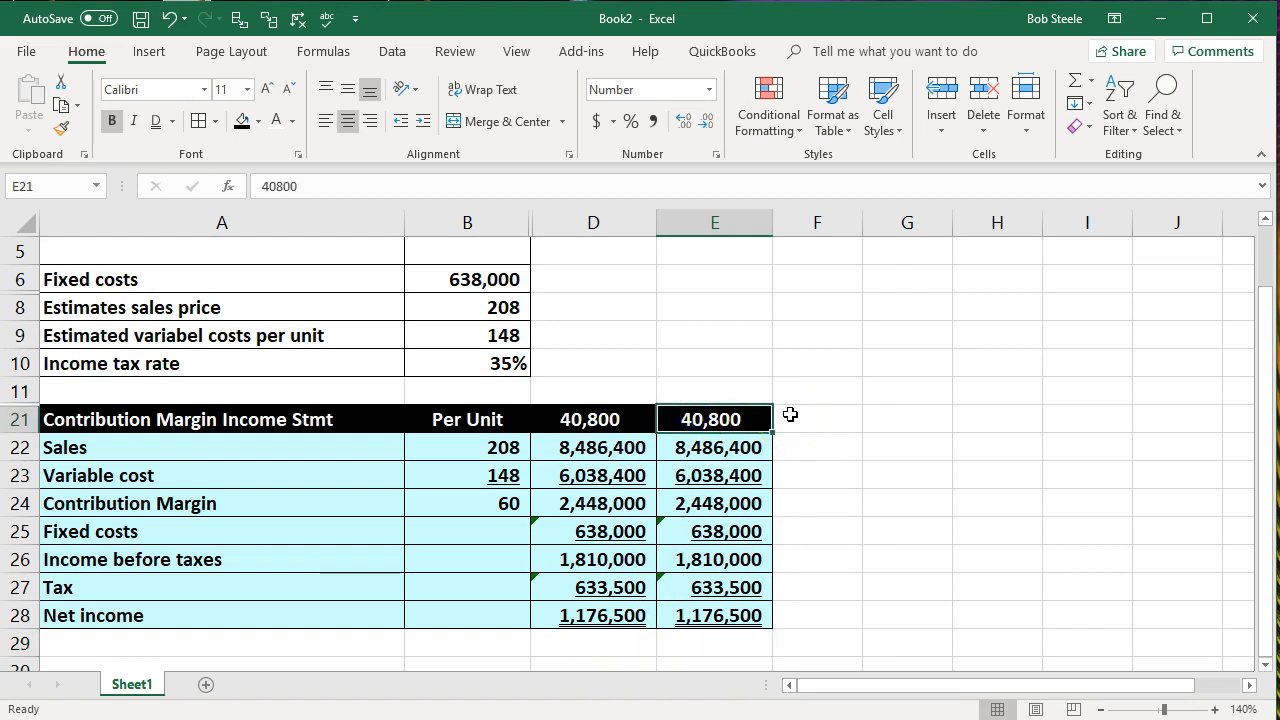
type("20000")
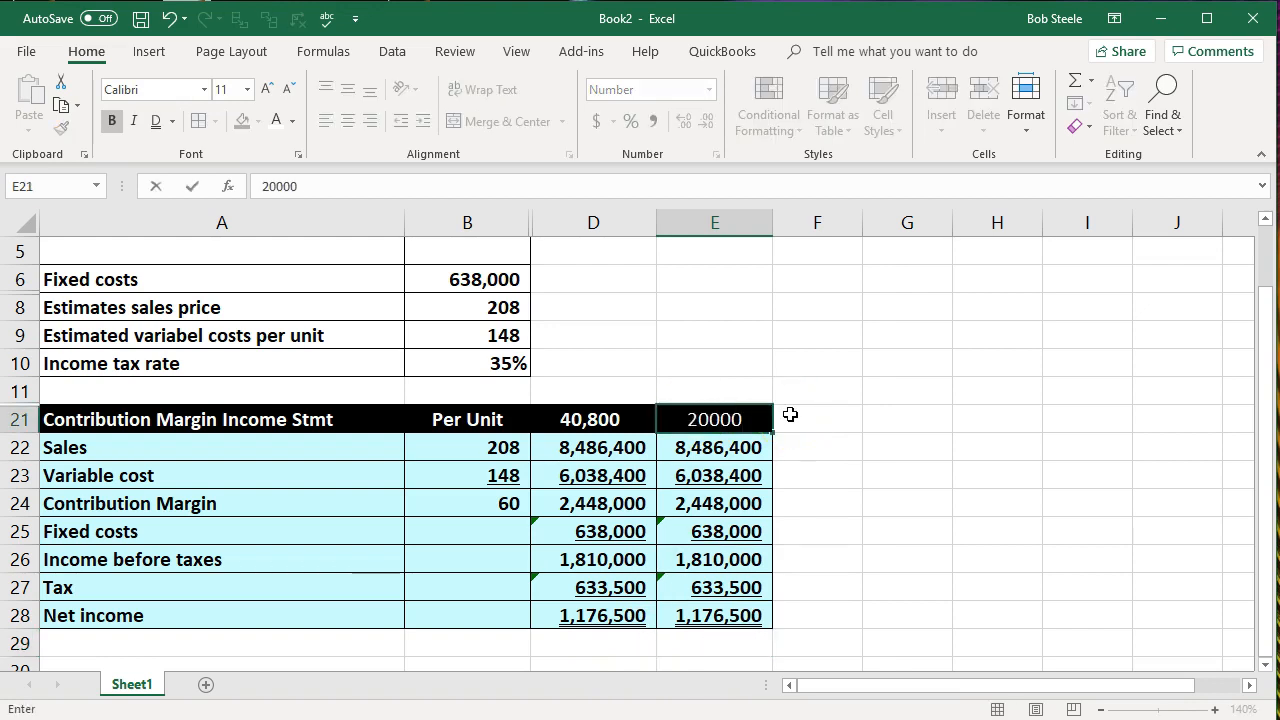
key("Return")
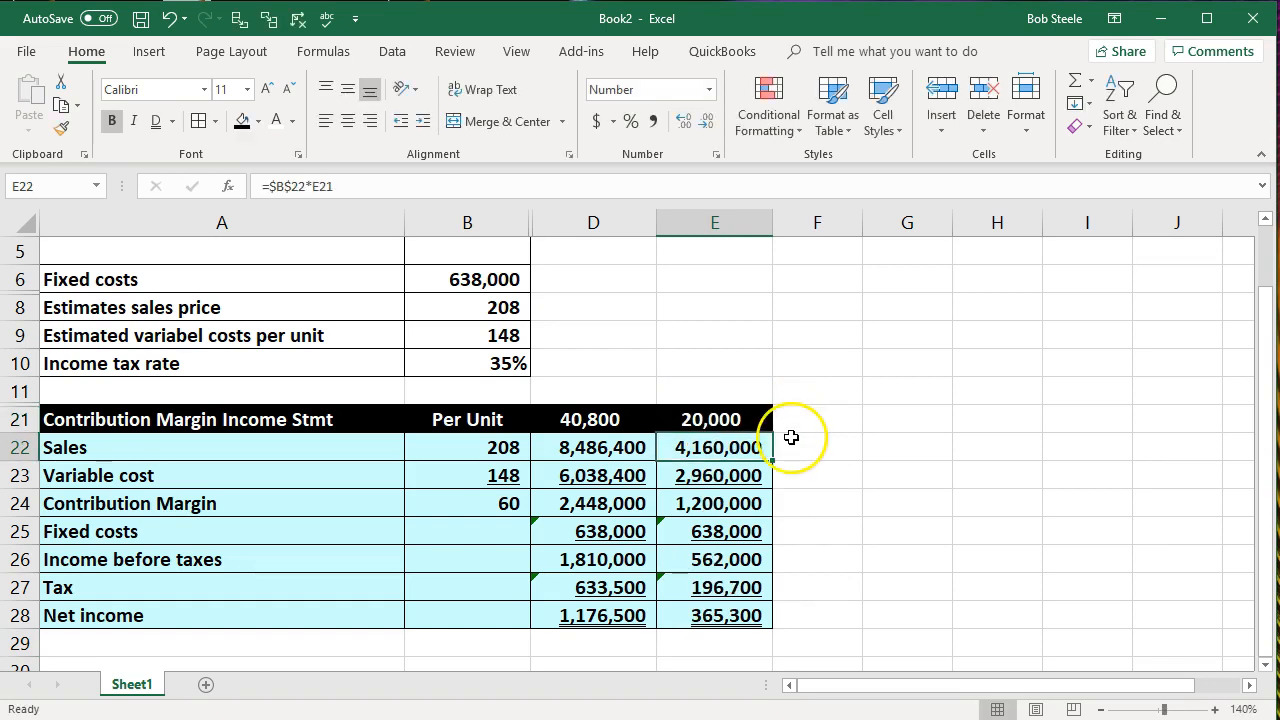
left_click(600, 616)
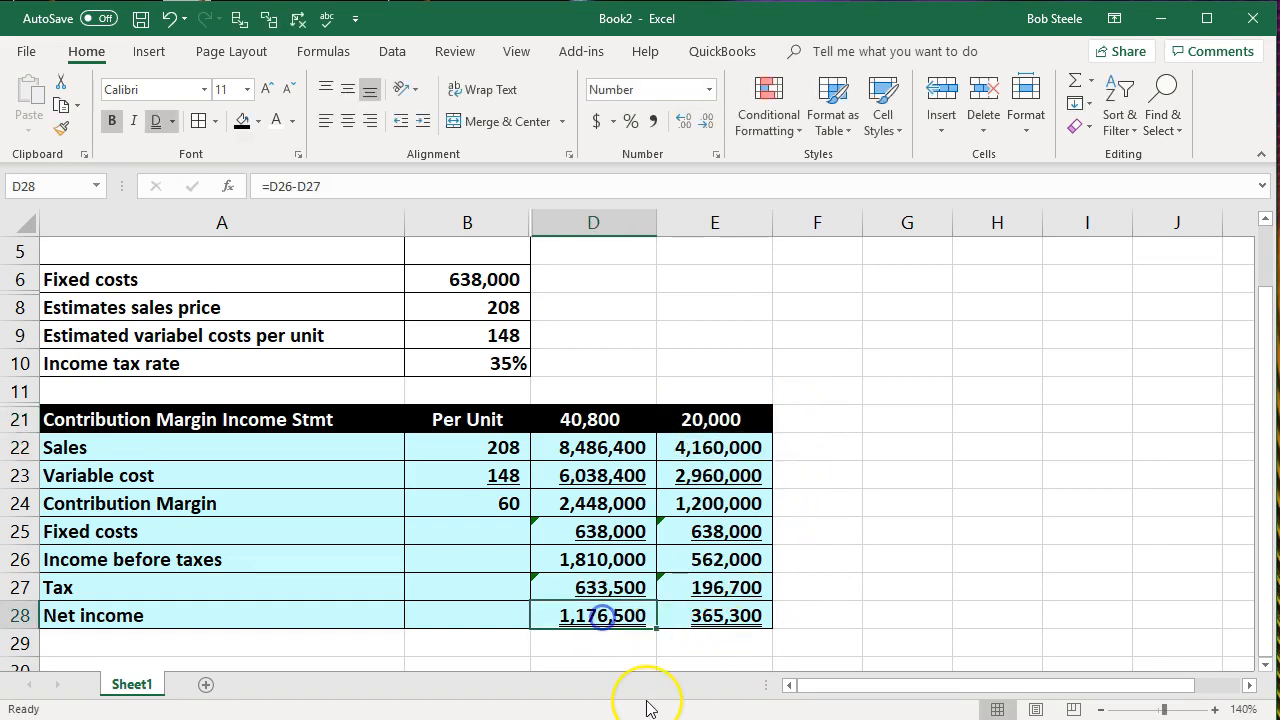
key("Right")
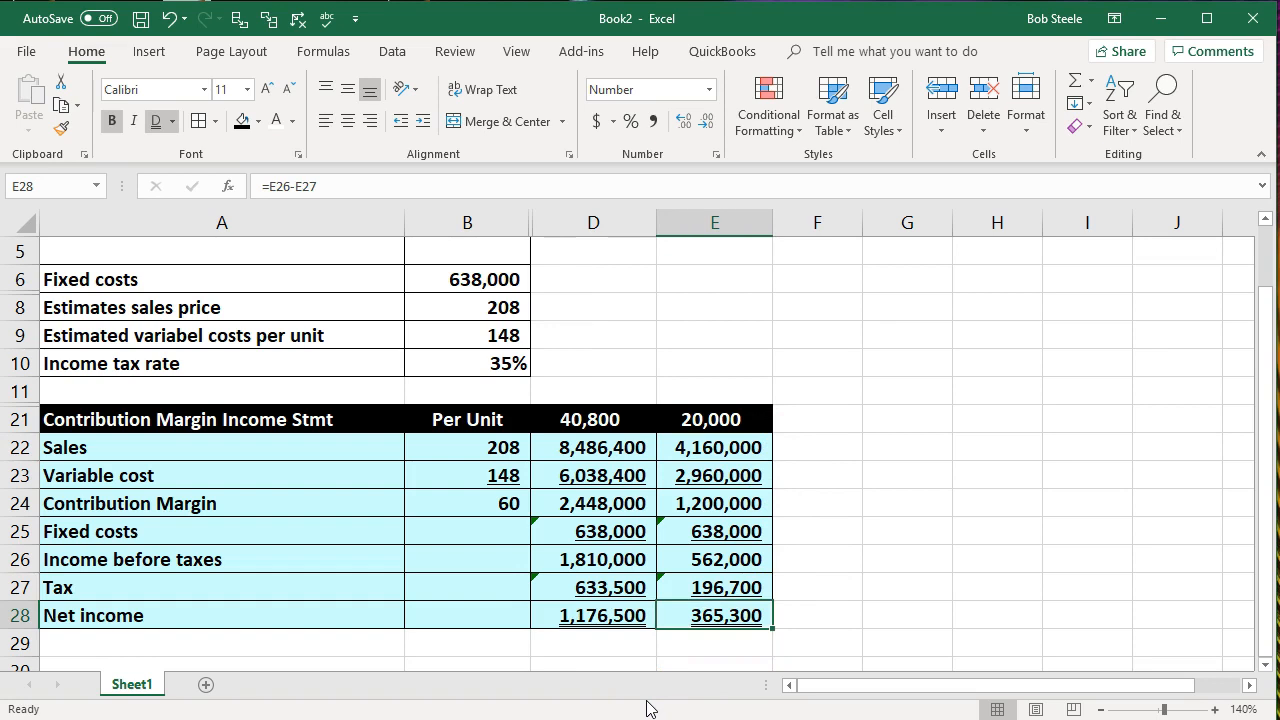
Step: Check the cell references in the copied sales and variable cost formulas in E22 and E23
double_click(704, 447)
key("Return")
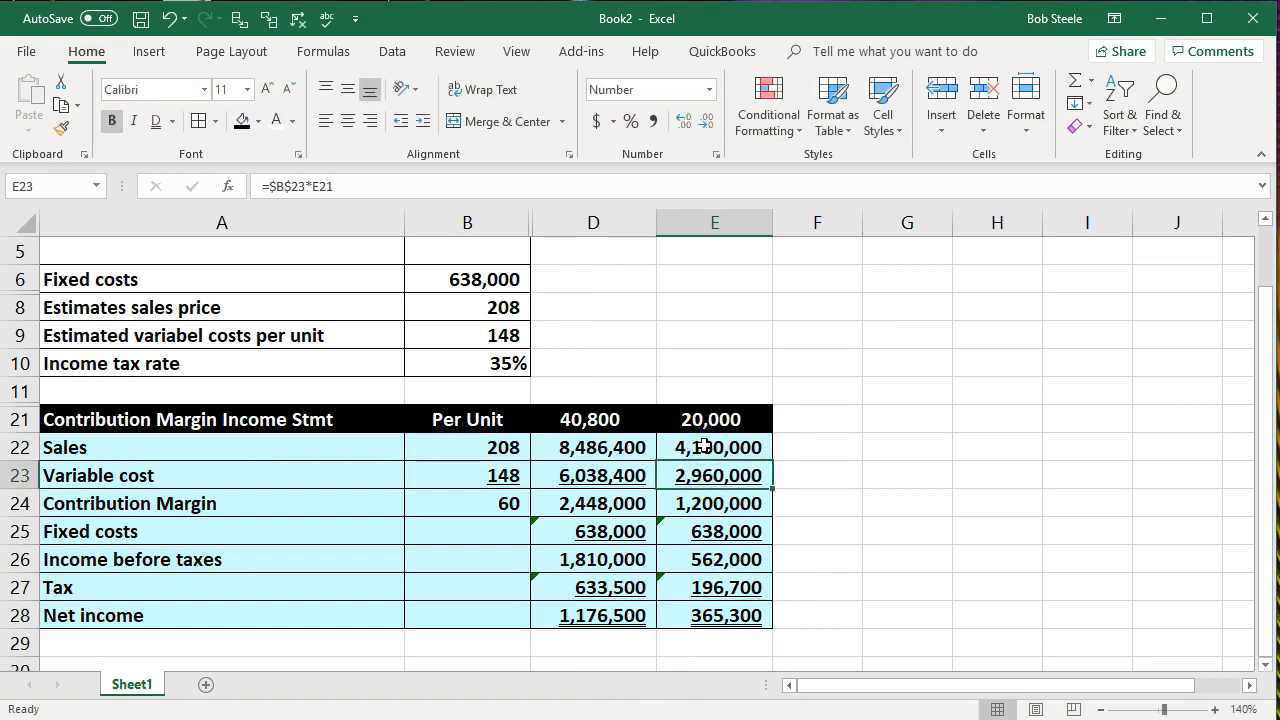
double_click(688, 470)
key("Return")
type(".")
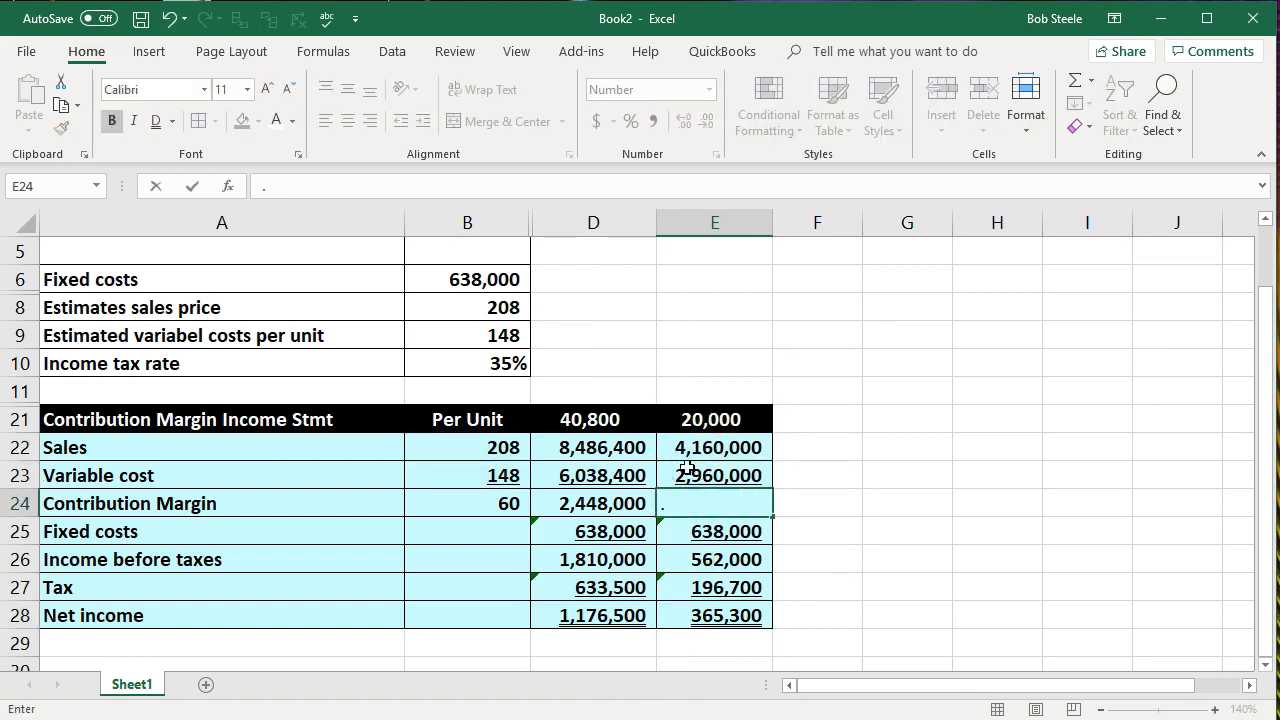
key("Return")
left_click(168, 19)
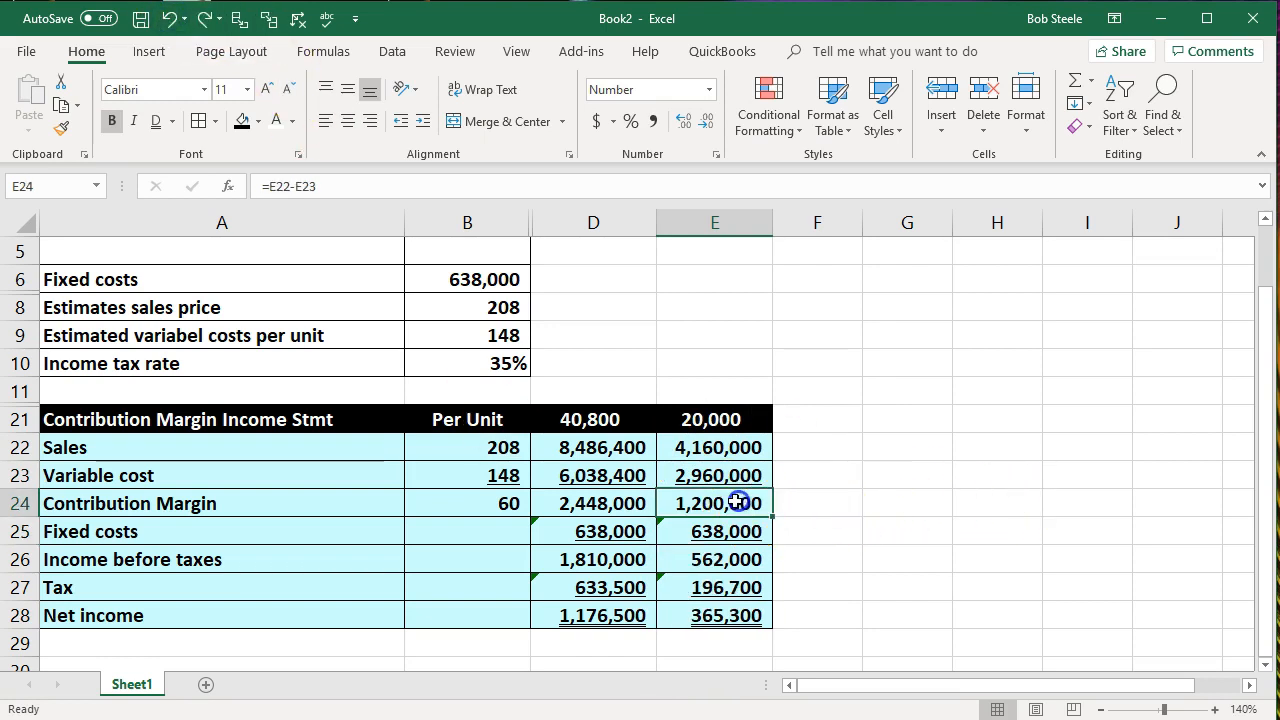
Step: Fill the statement in E21:E28 across through column J and widen columns E to J to fit their figures
left_click_drag(714, 419, 1182, 638)
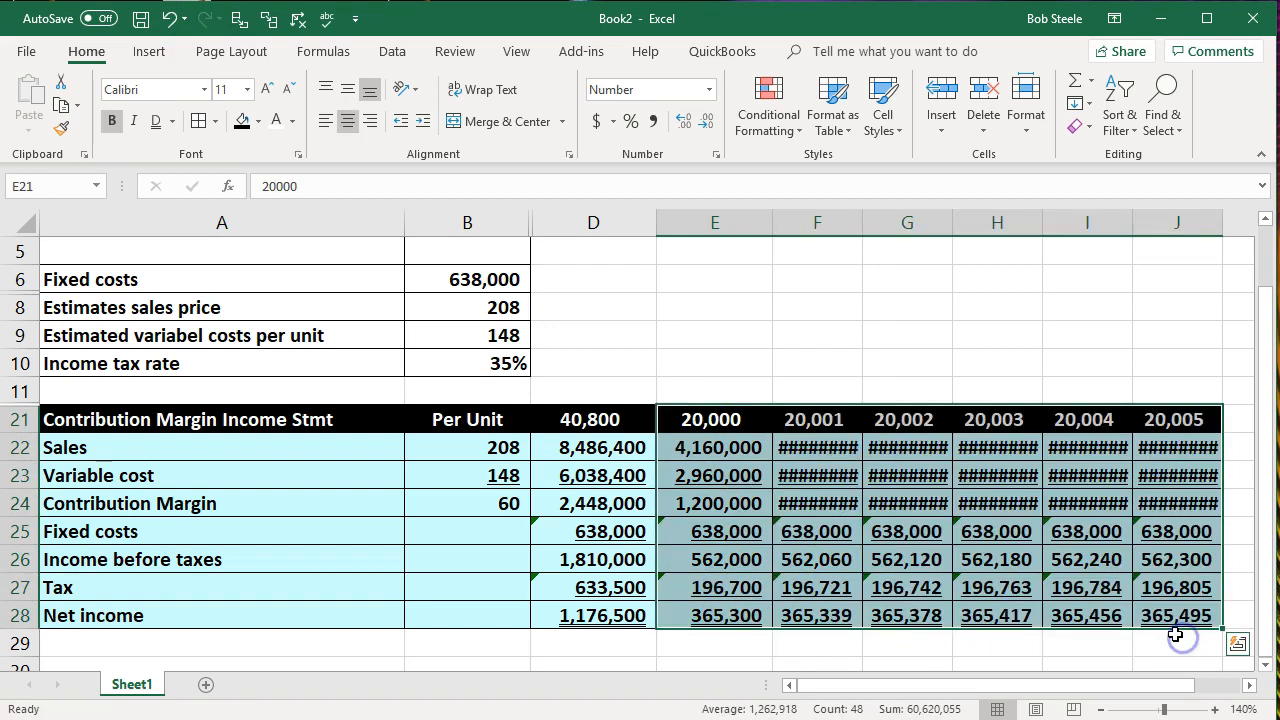
left_click_drag(1134, 212, 1151, 219)
left_click_drag(714, 222, 1164, 221)
left_click(1155, 220)
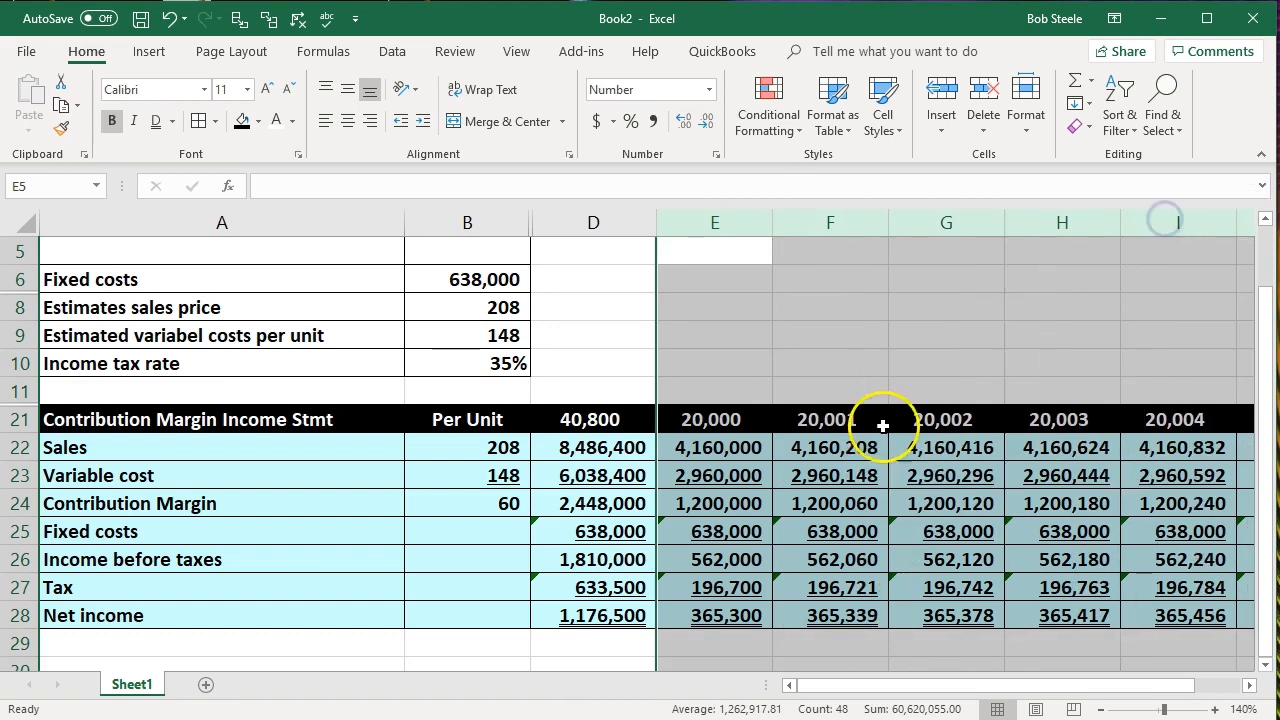
Step: Set the unit headings in F21:J21 to 30,000, 40,000, 50,000, 60,000 and 70,000
left_click(825, 445)
left_click(838, 418)
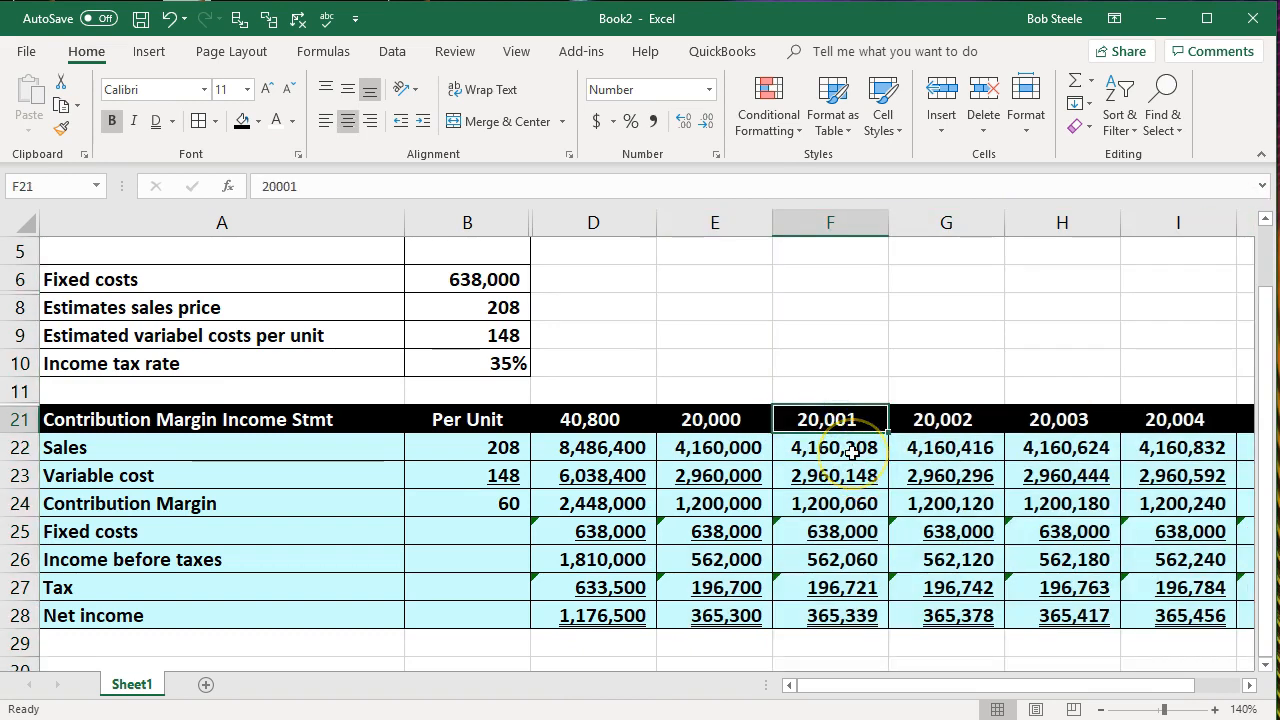
type("30000")
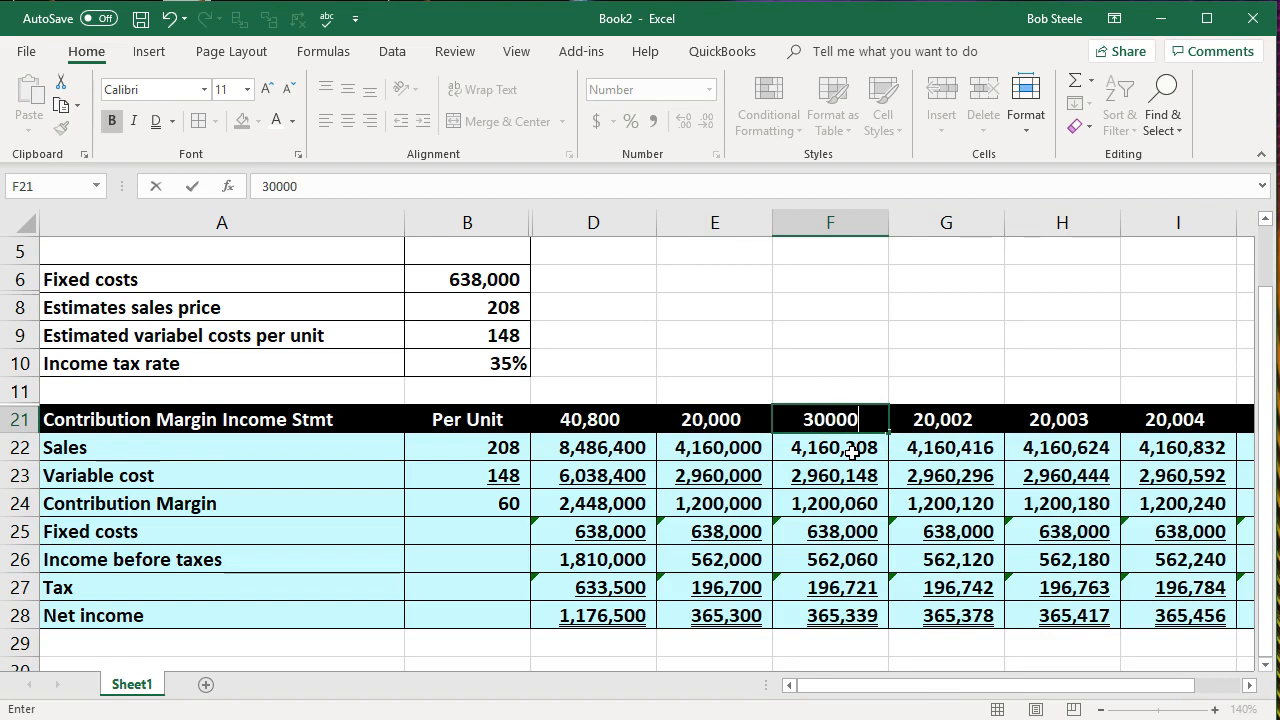
key("Tab")
type("40,000")
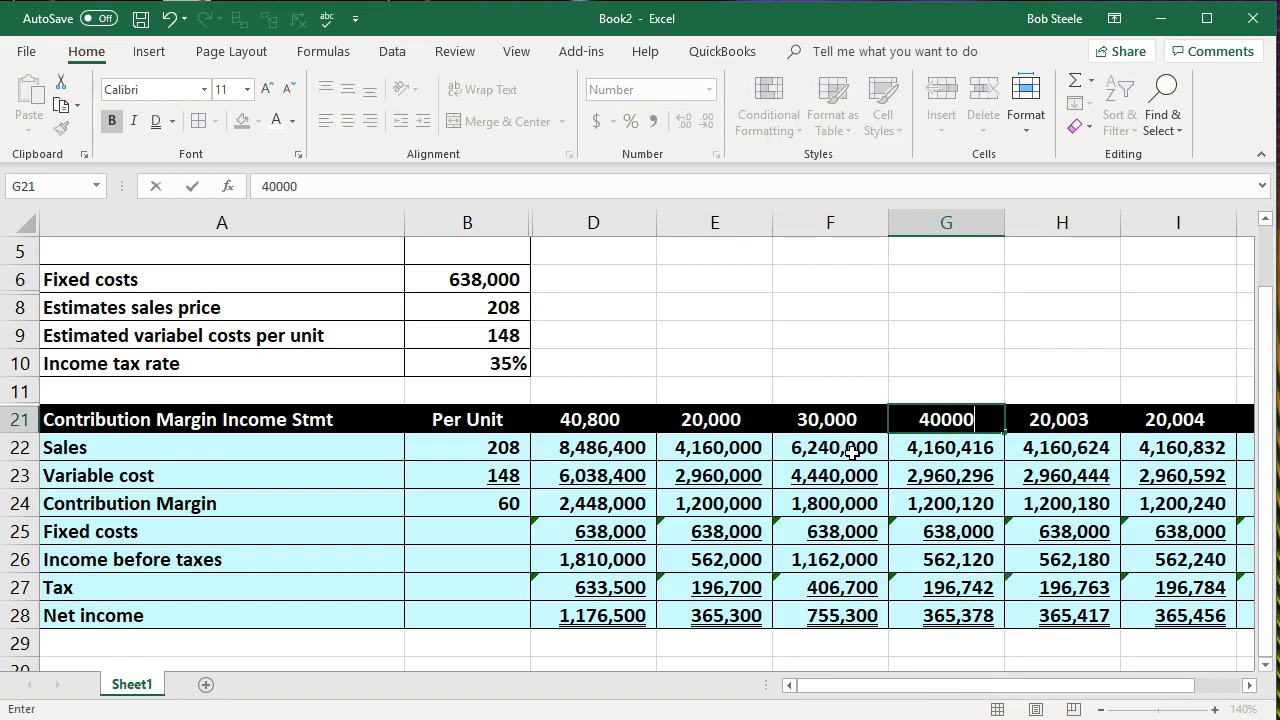
key("Tab")
type("50,000")
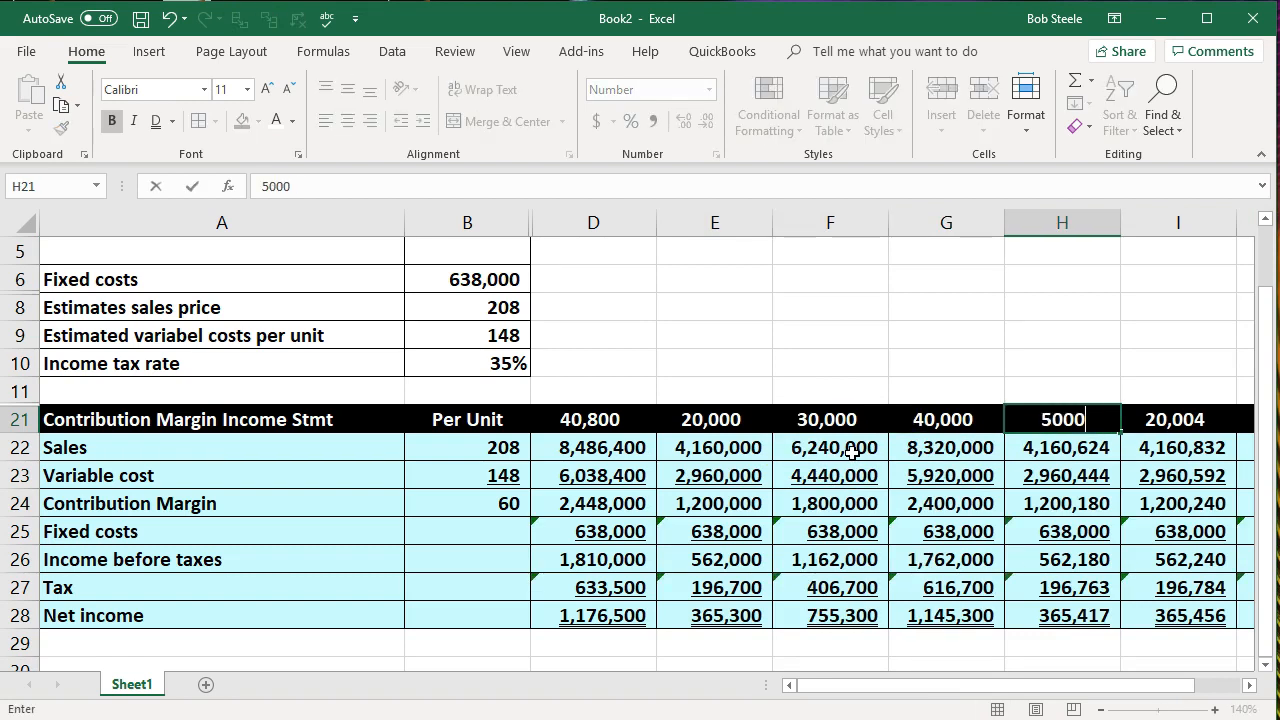
key("Tab")
type("60,00")
type("0")
key("Tab")
type("70,00000")
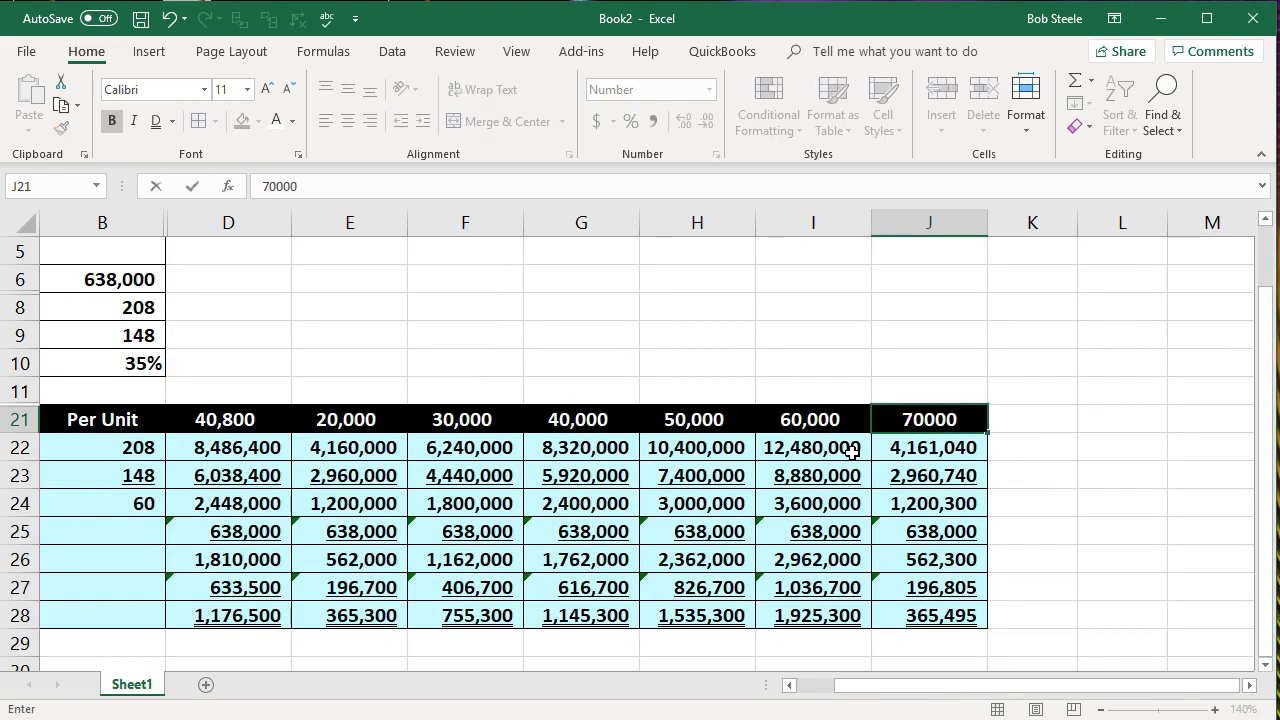
key("Return")
Step: Compare the net income in row 28 across the columns for the different unit sales levels
key("Down")
key("Down")
key("Down")
key("Down")
key("Down")
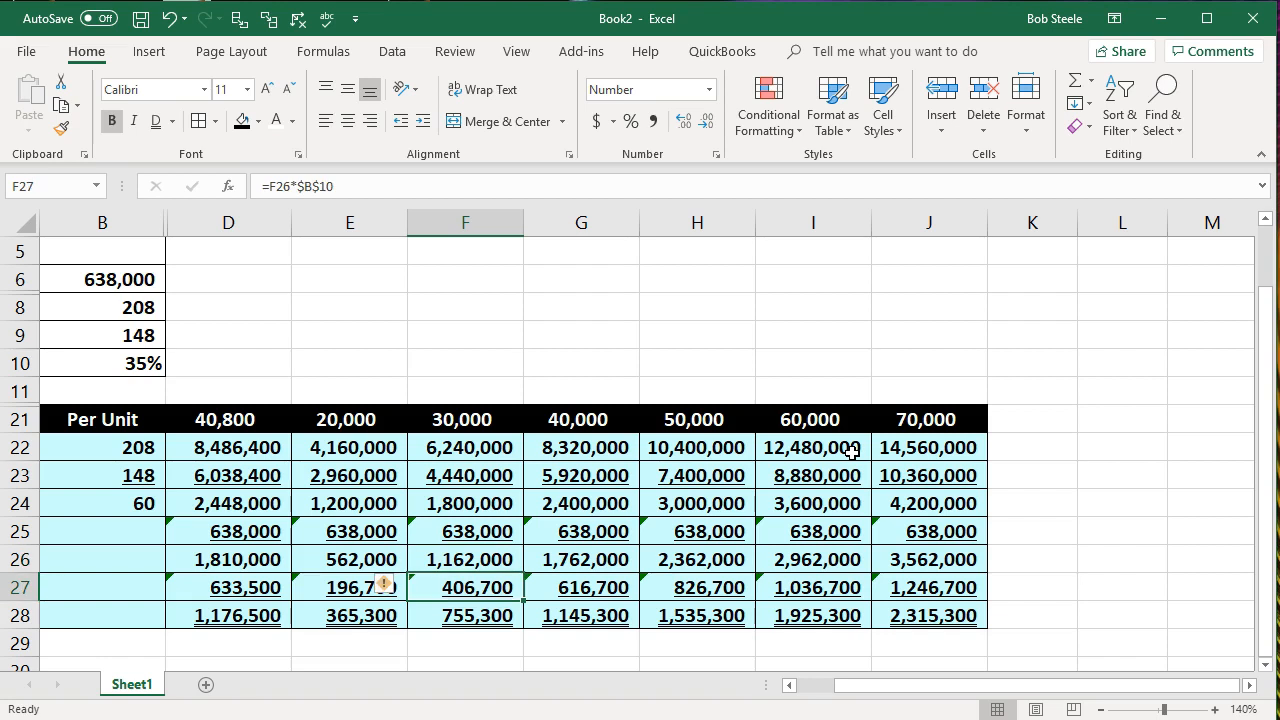
left_click(236, 420)
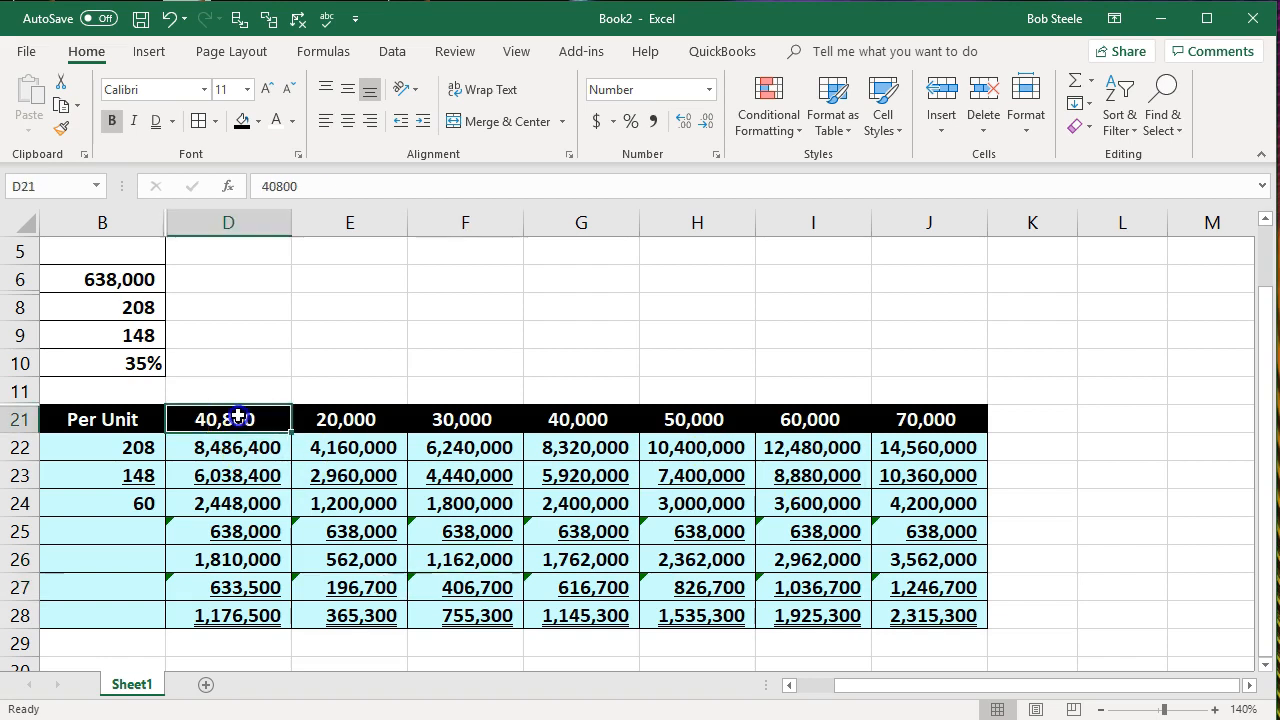
left_click(334, 605)
key("Right")
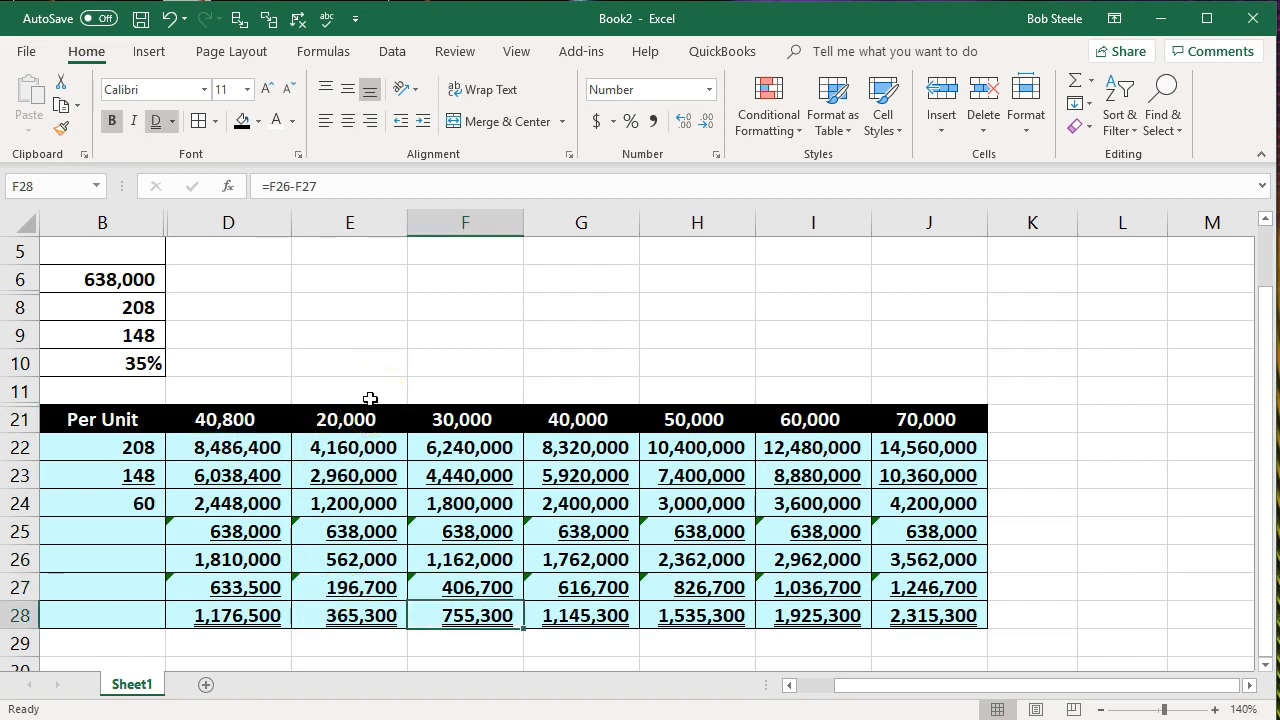
key("Right")
key("Right")
key("Right")
key("Right")
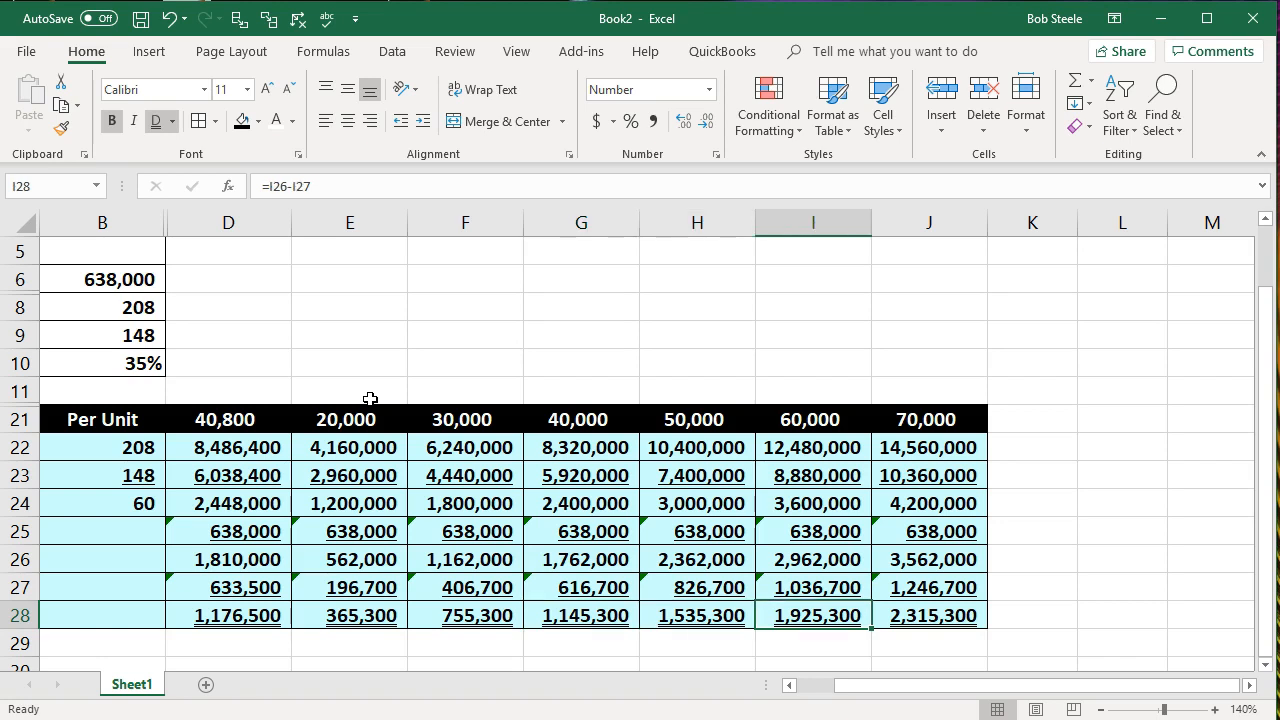
key("Left")
key("Left")
key("Left")
key("Left")
key("Left")
key("Left")
key("Left")
key("Left")
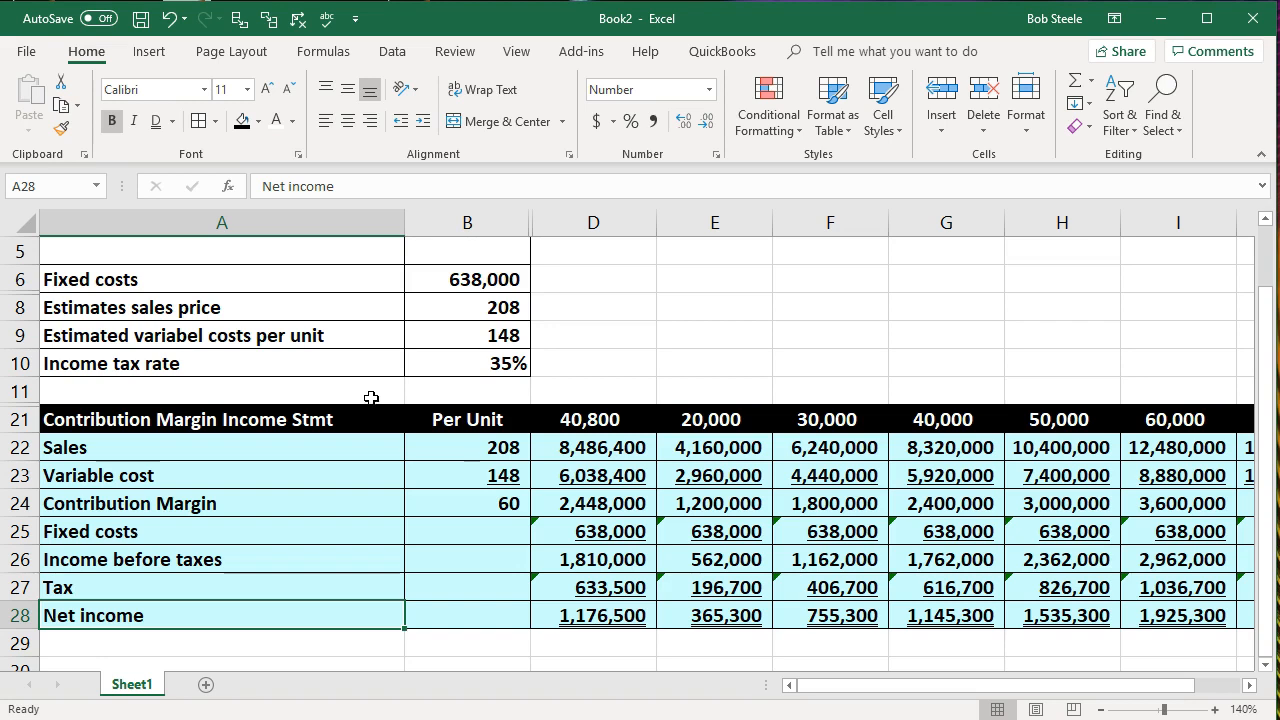
Step: Set the fixed costs in B6 to 700,000
scroll(371, 398, "up", 1)
left_click(429, 363)
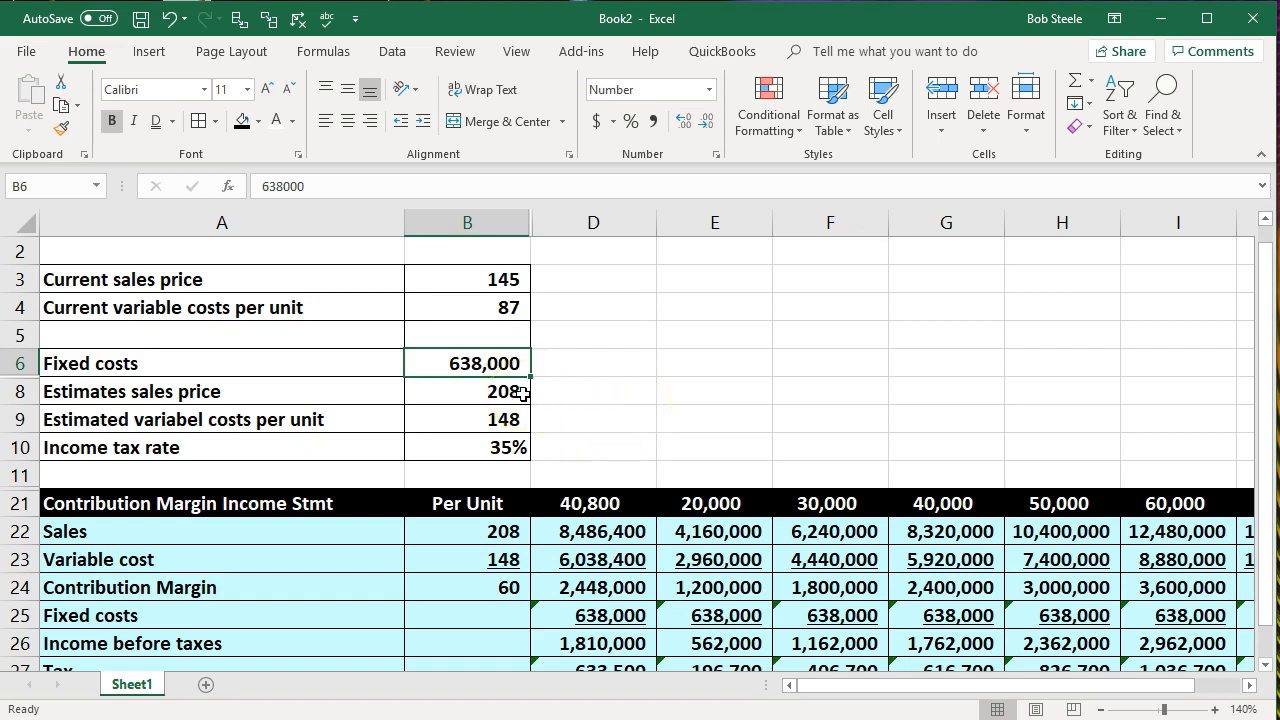
left_click(606, 503)
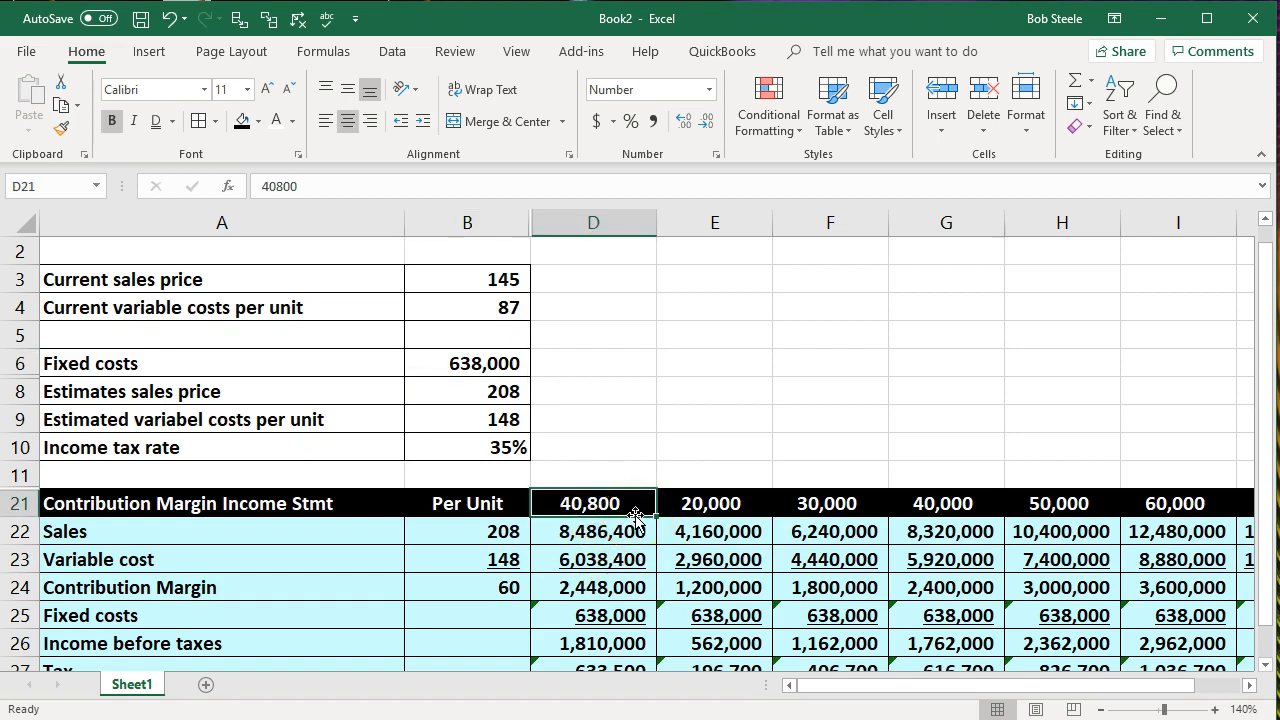
left_click(490, 363)
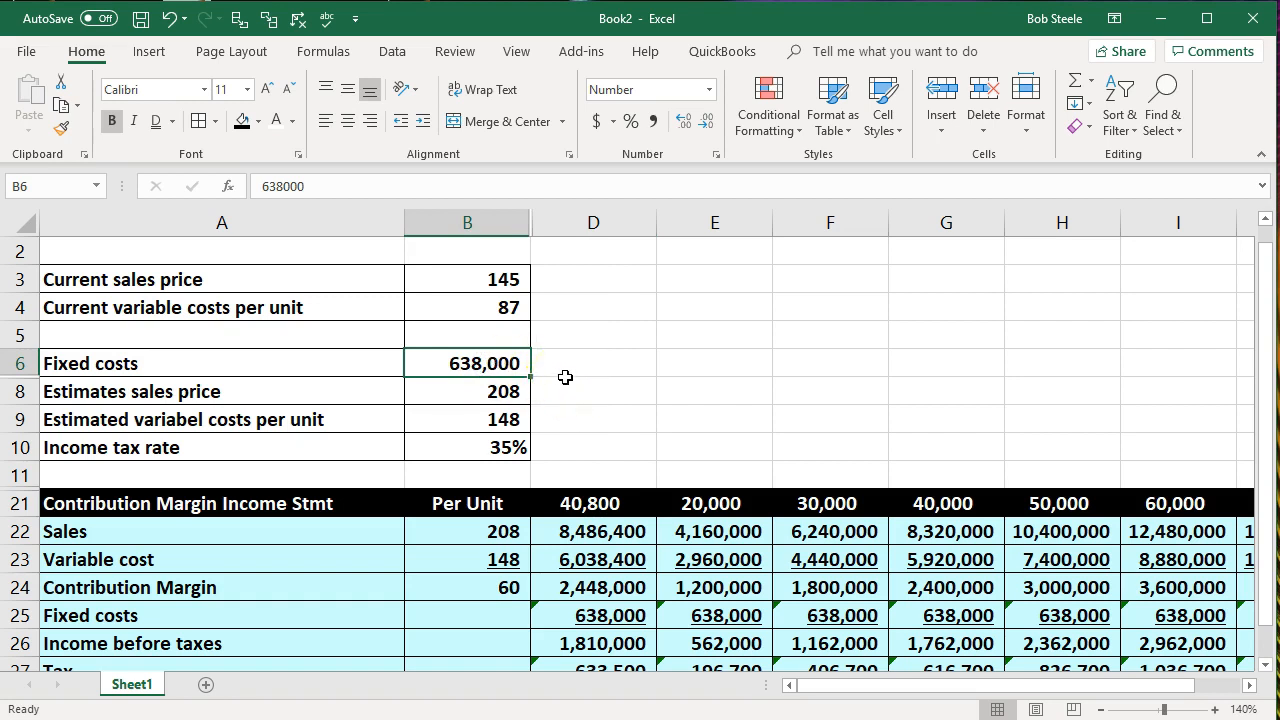
type("7")
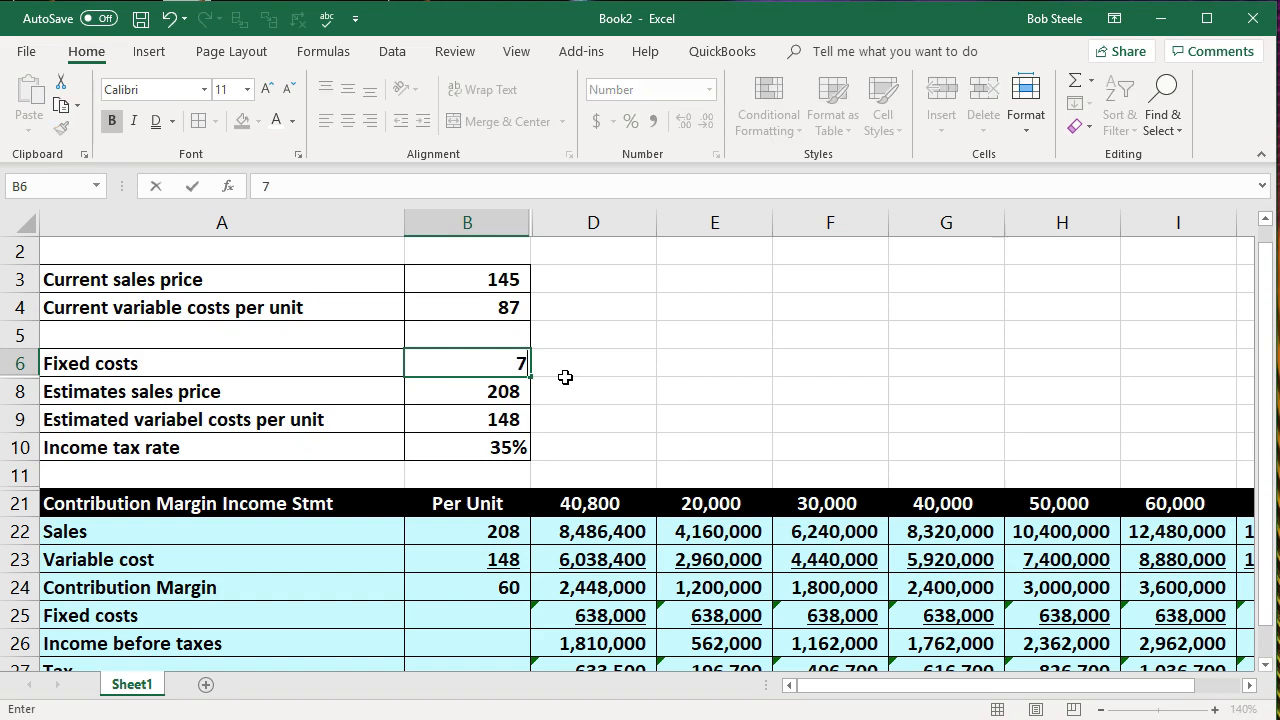
type("00")
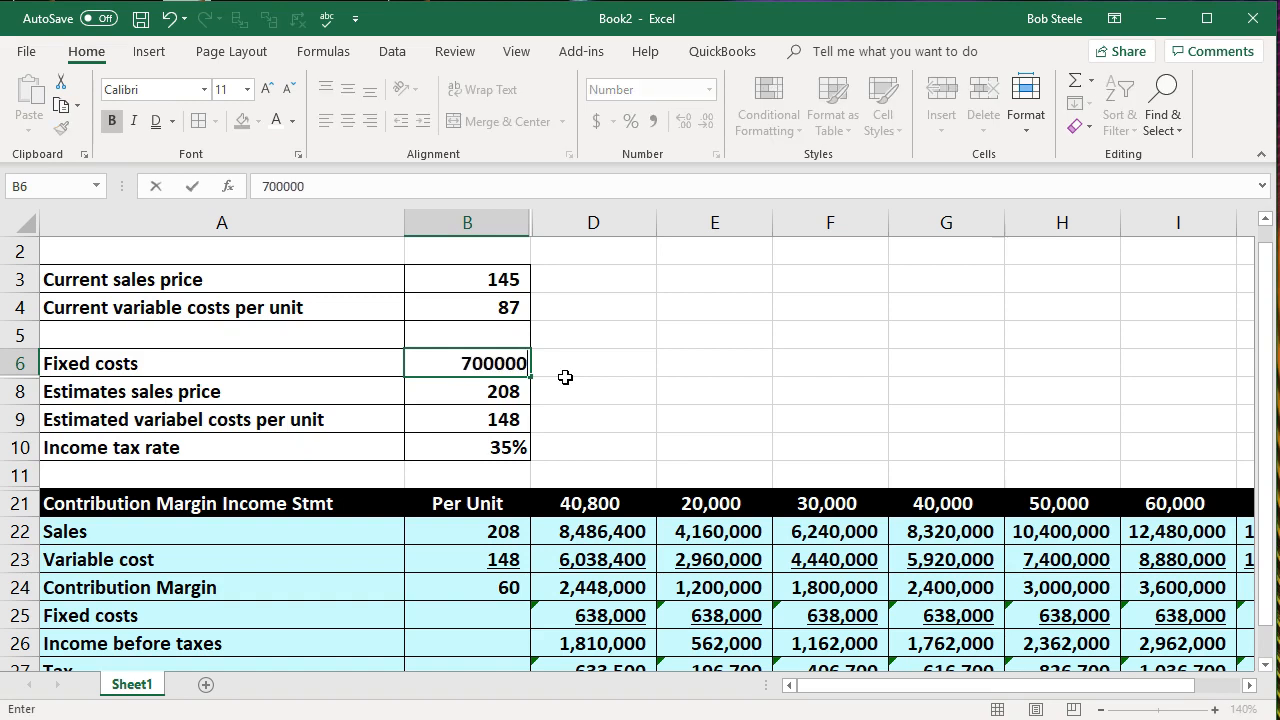
type(",000")
key("Return")
Step: Review how the fixed cost assumption carries into row 25 and the net income row for each unit level
scroll(600, 385, "down", 1)
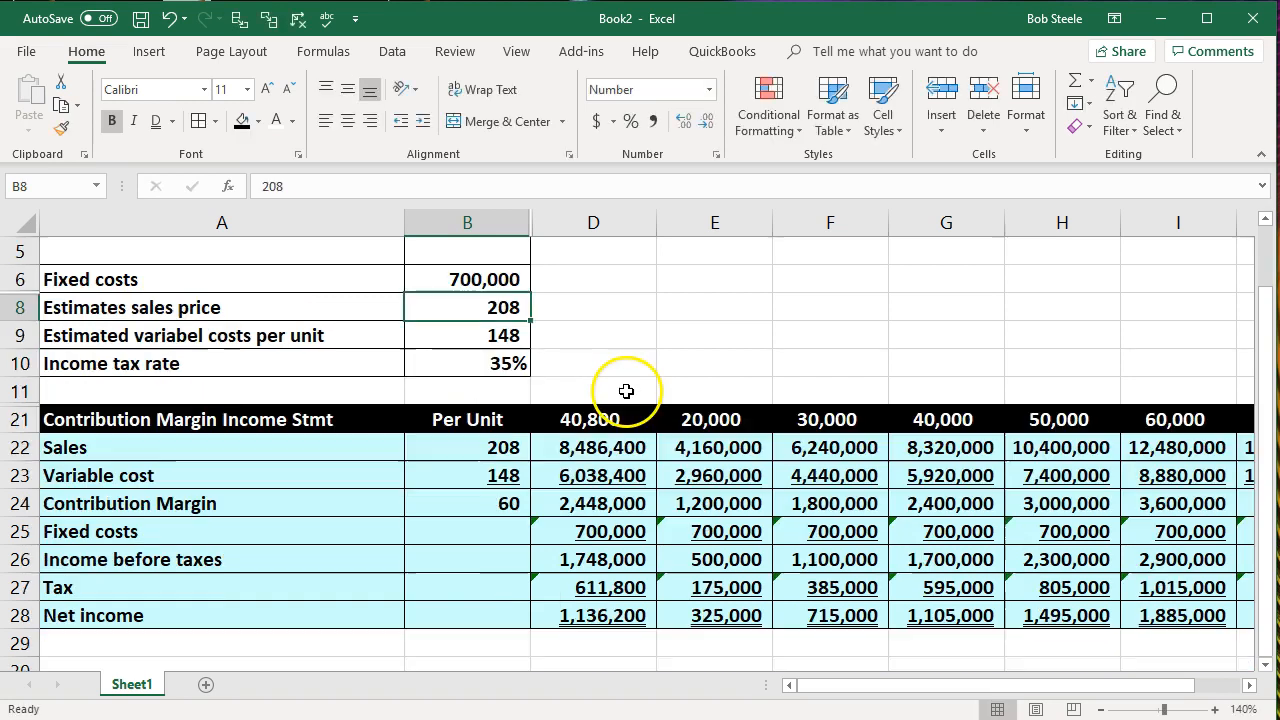
left_click(627, 525)
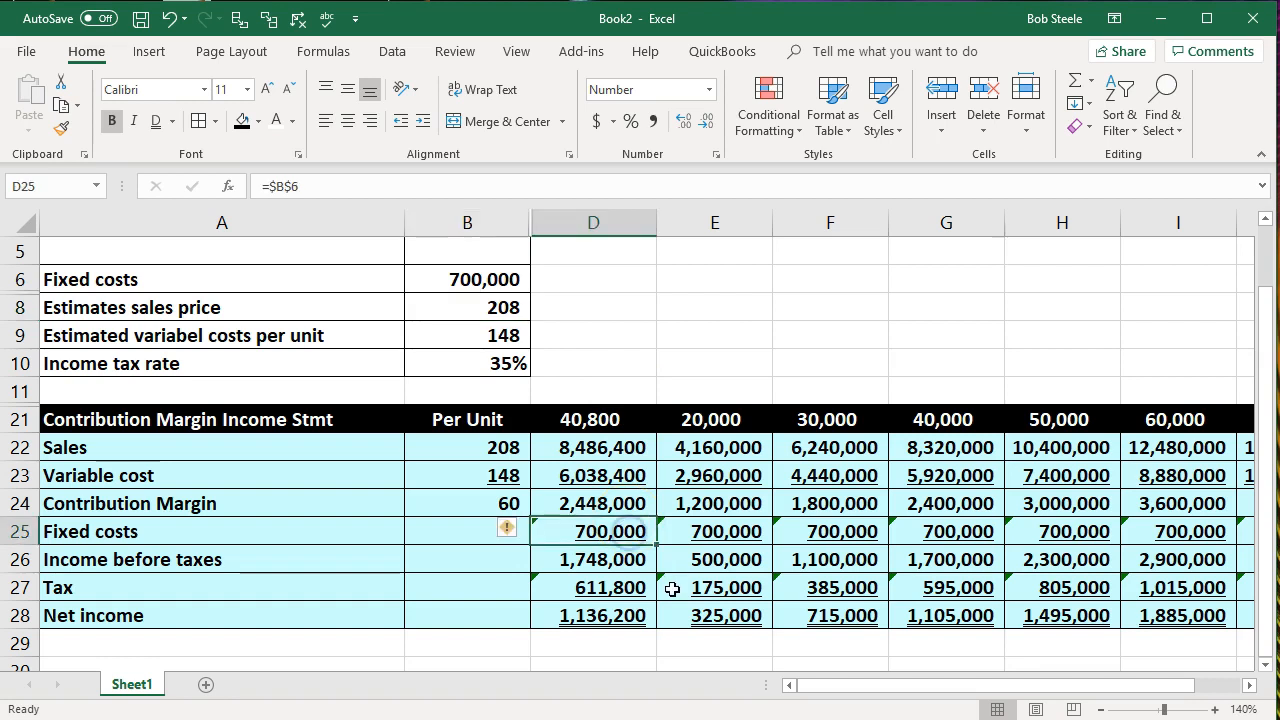
scroll(672, 589, "up", 1)
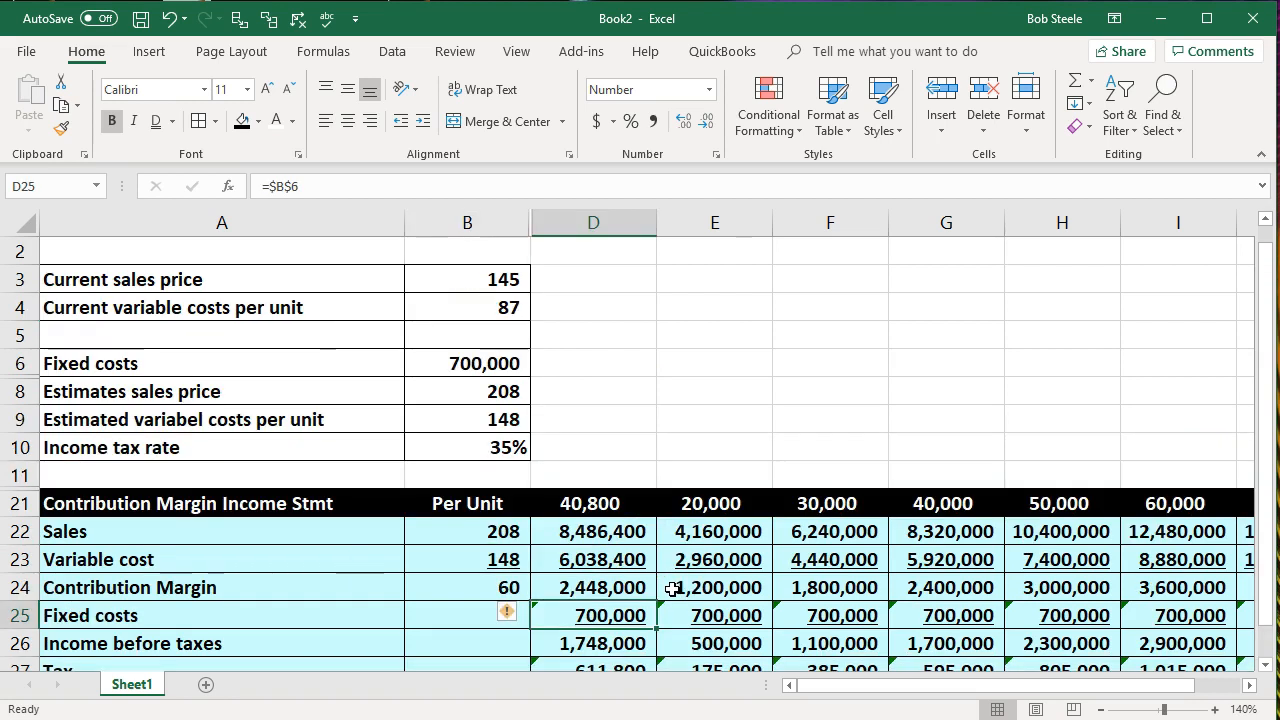
left_click(943, 505)
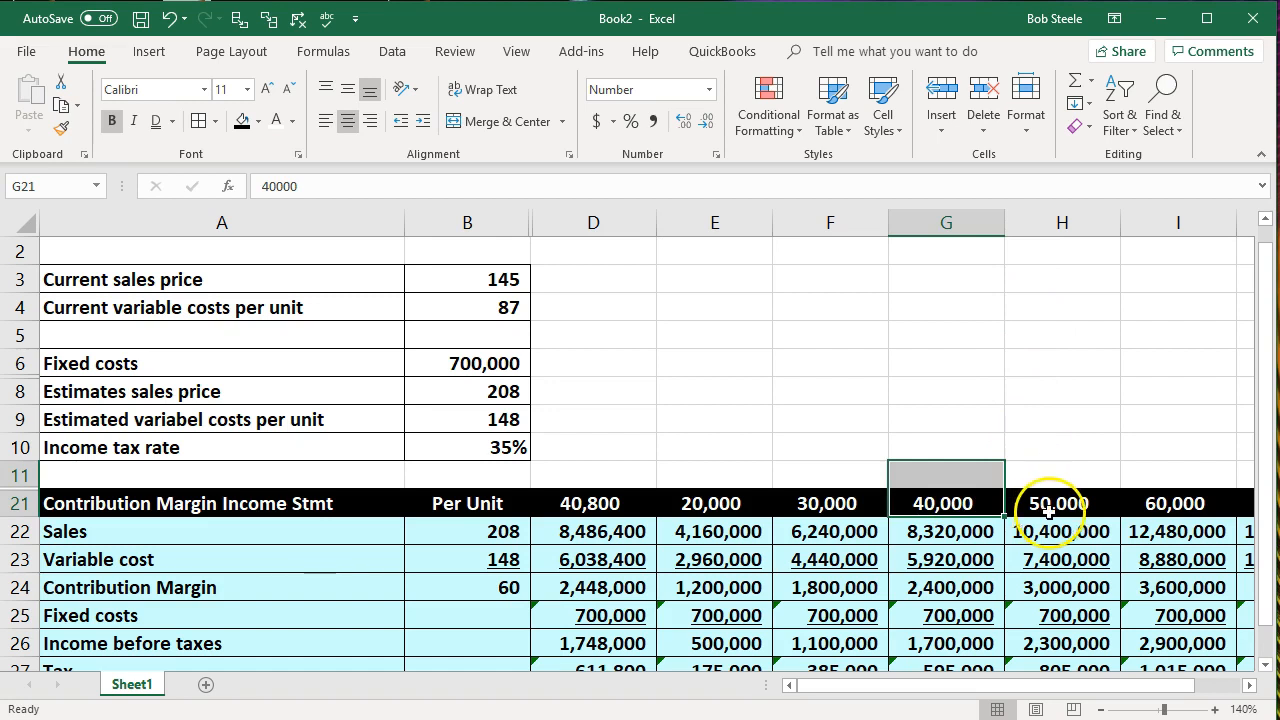
left_click(1148, 505)
scroll(1148, 505, "down", 1)
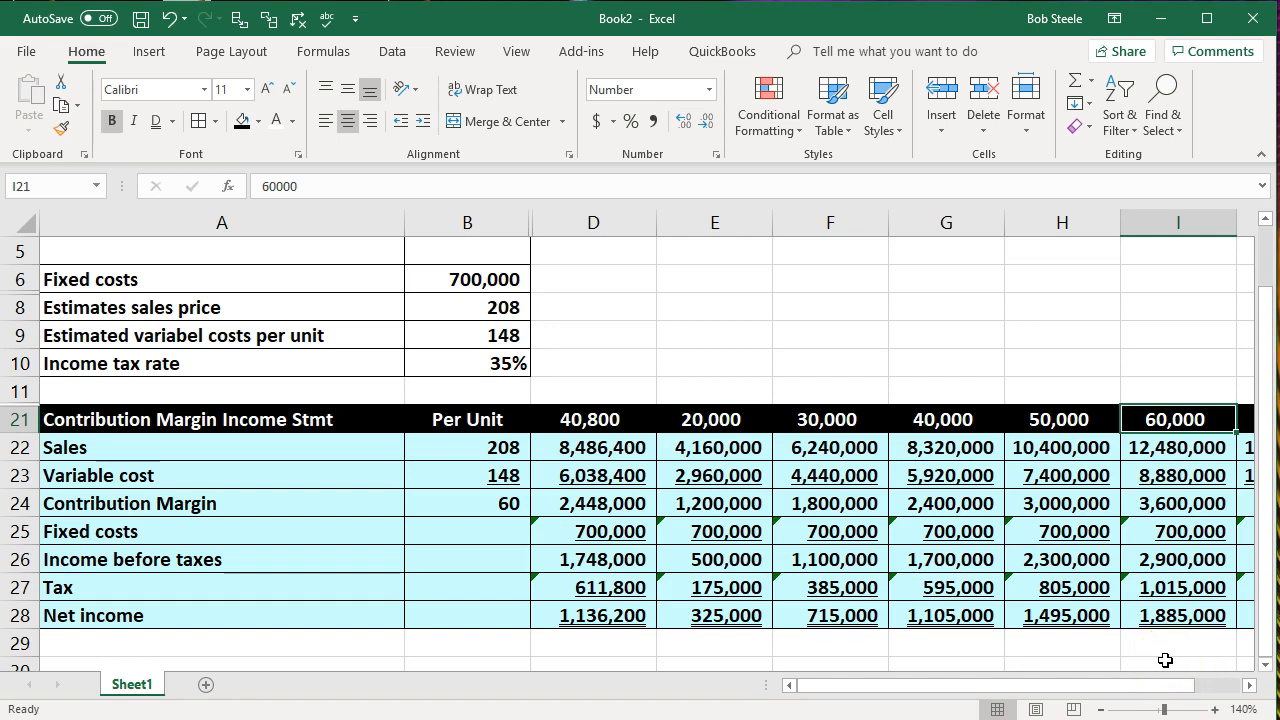
scroll(1165, 660, "up", 1)
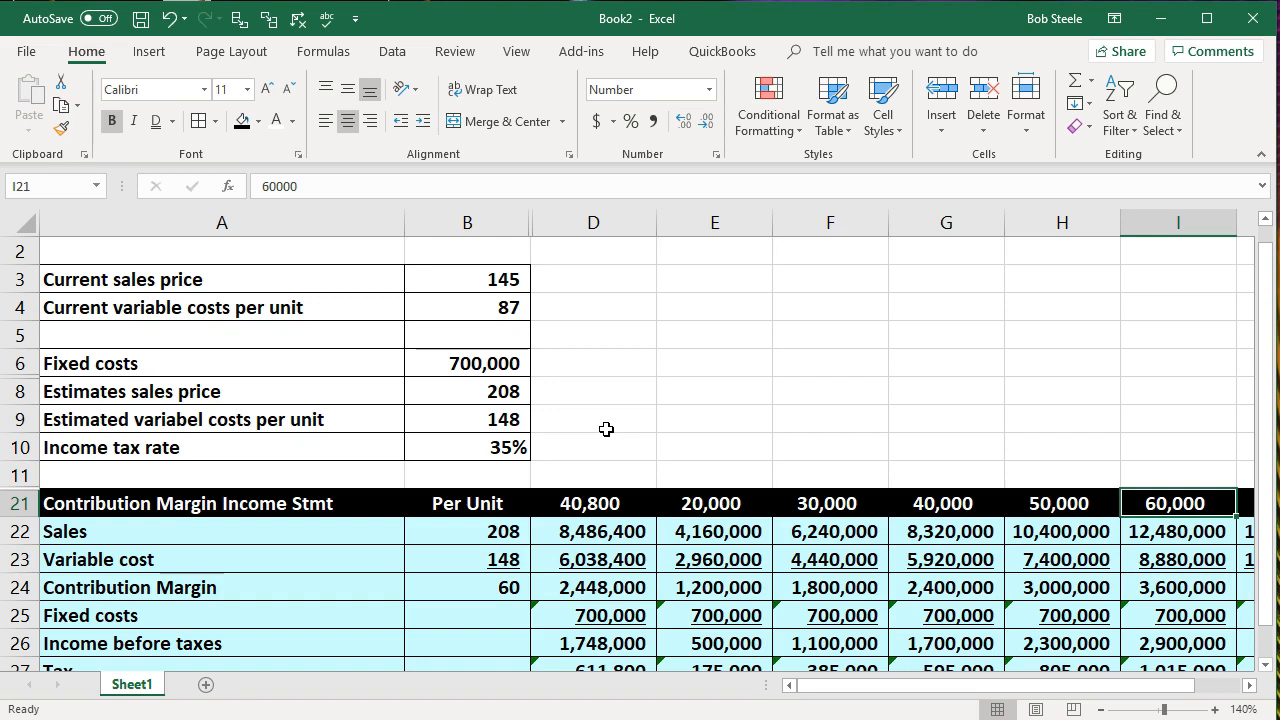
scroll(606, 428, "down", 1)
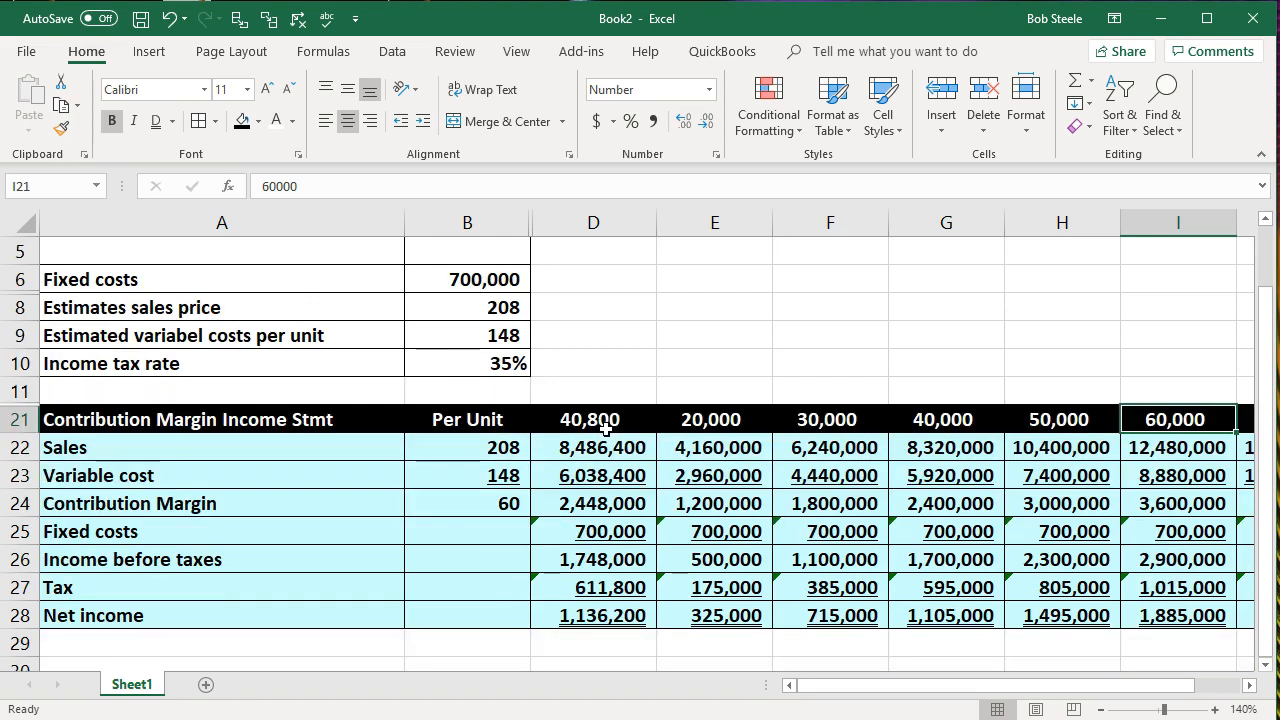
left_click(620, 622)
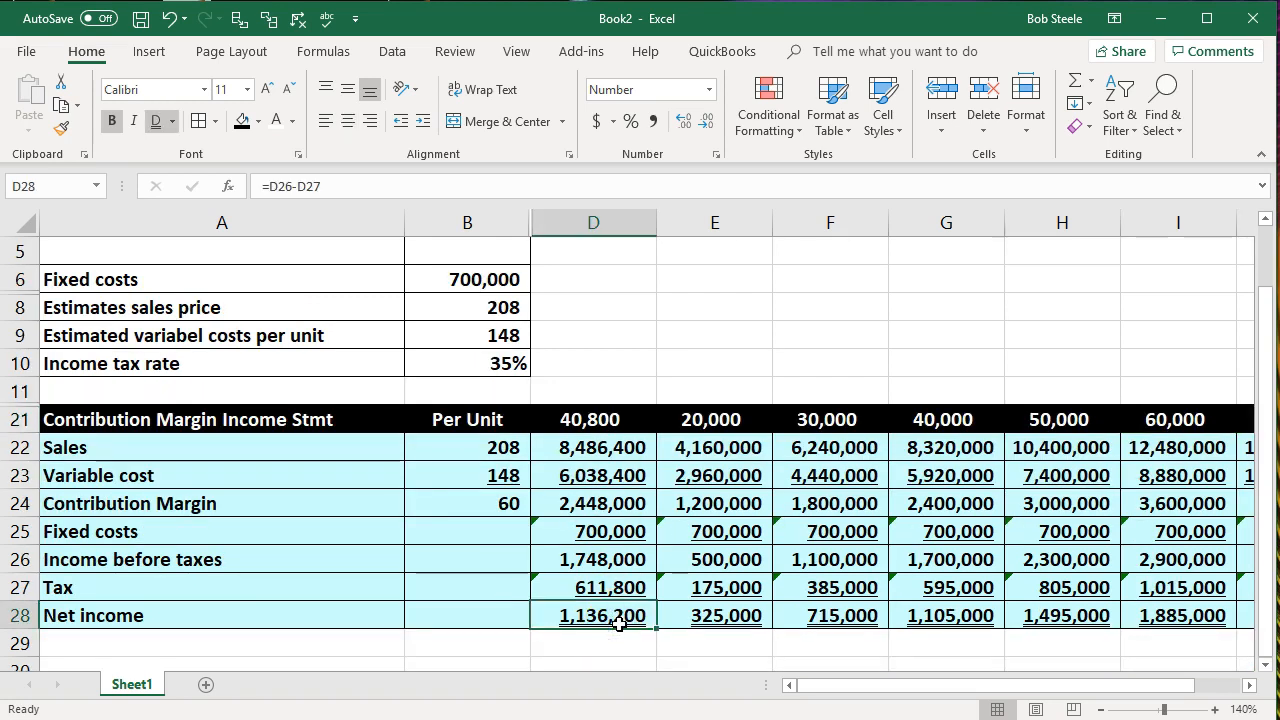